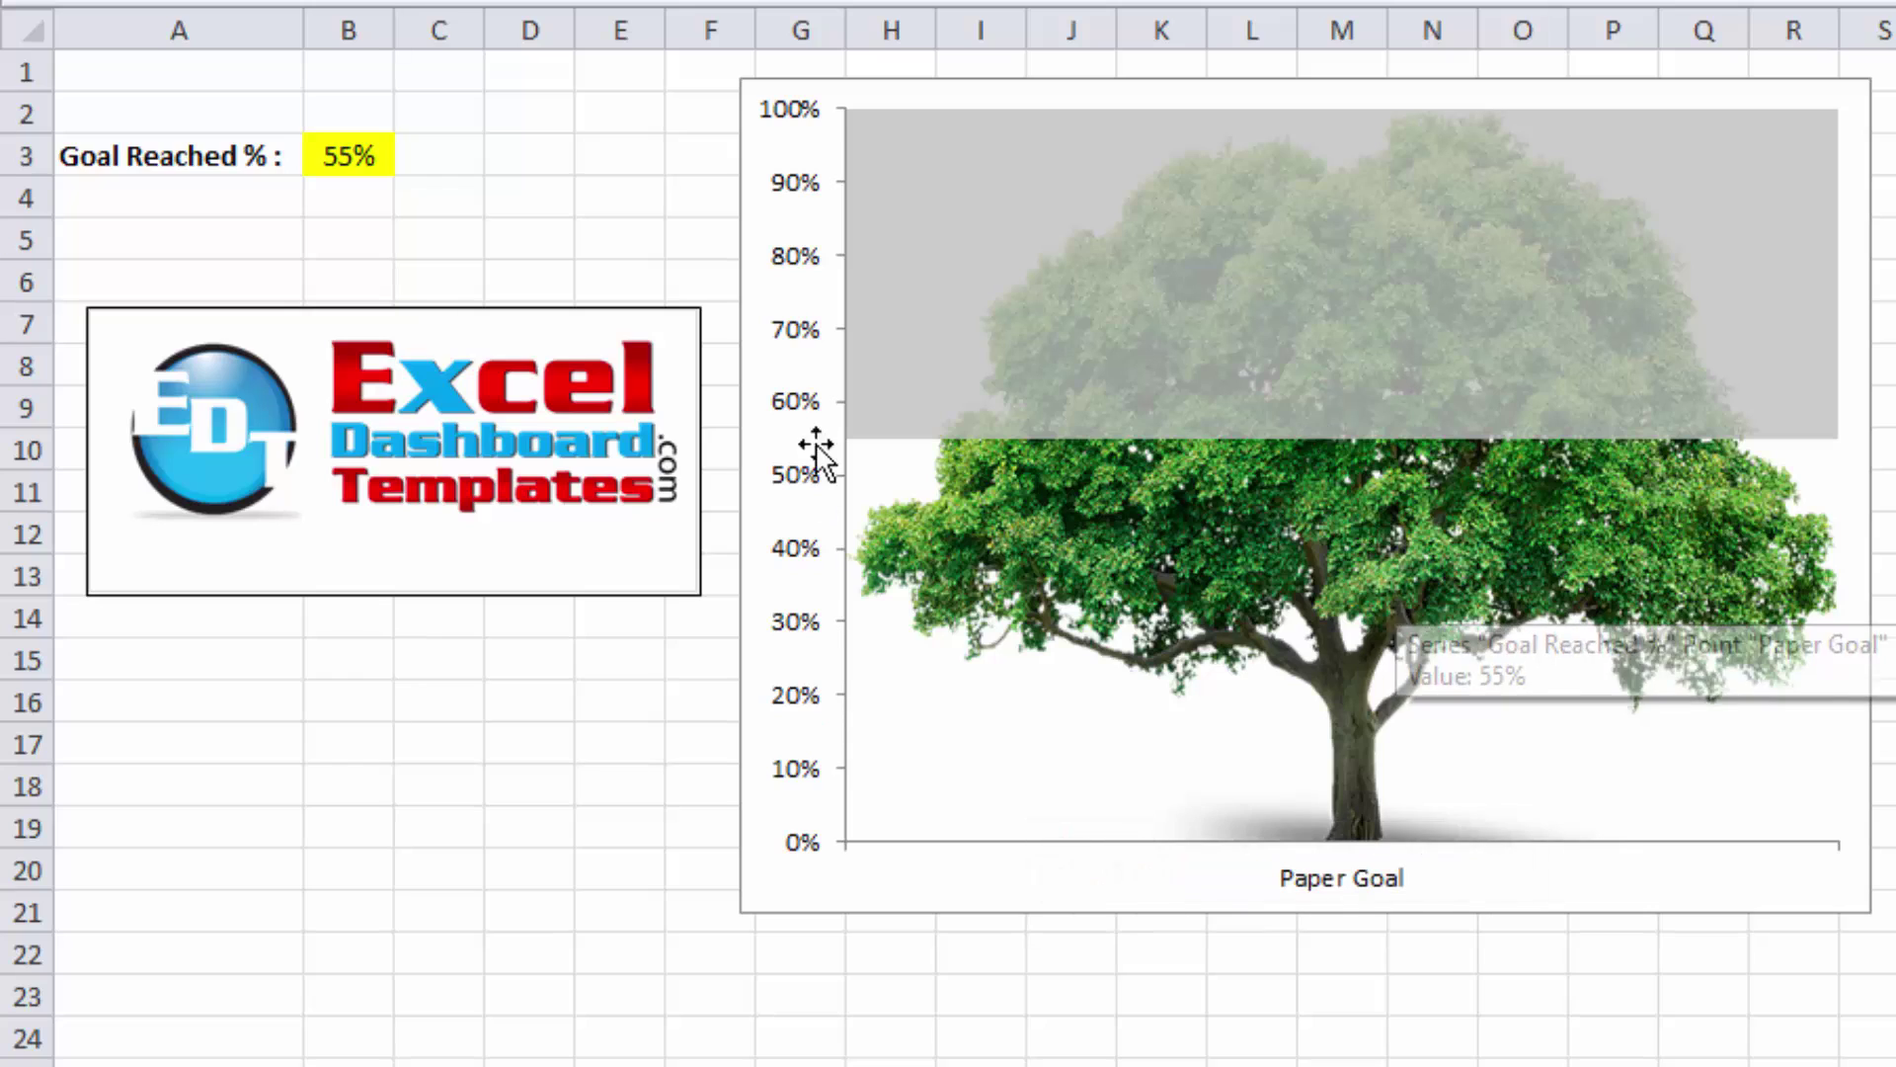
Step Goal Reached % in B3 through 60, 75, 90 and 100 while watching the chart
{"action": "left_click", "coordinate": [381, 175]}
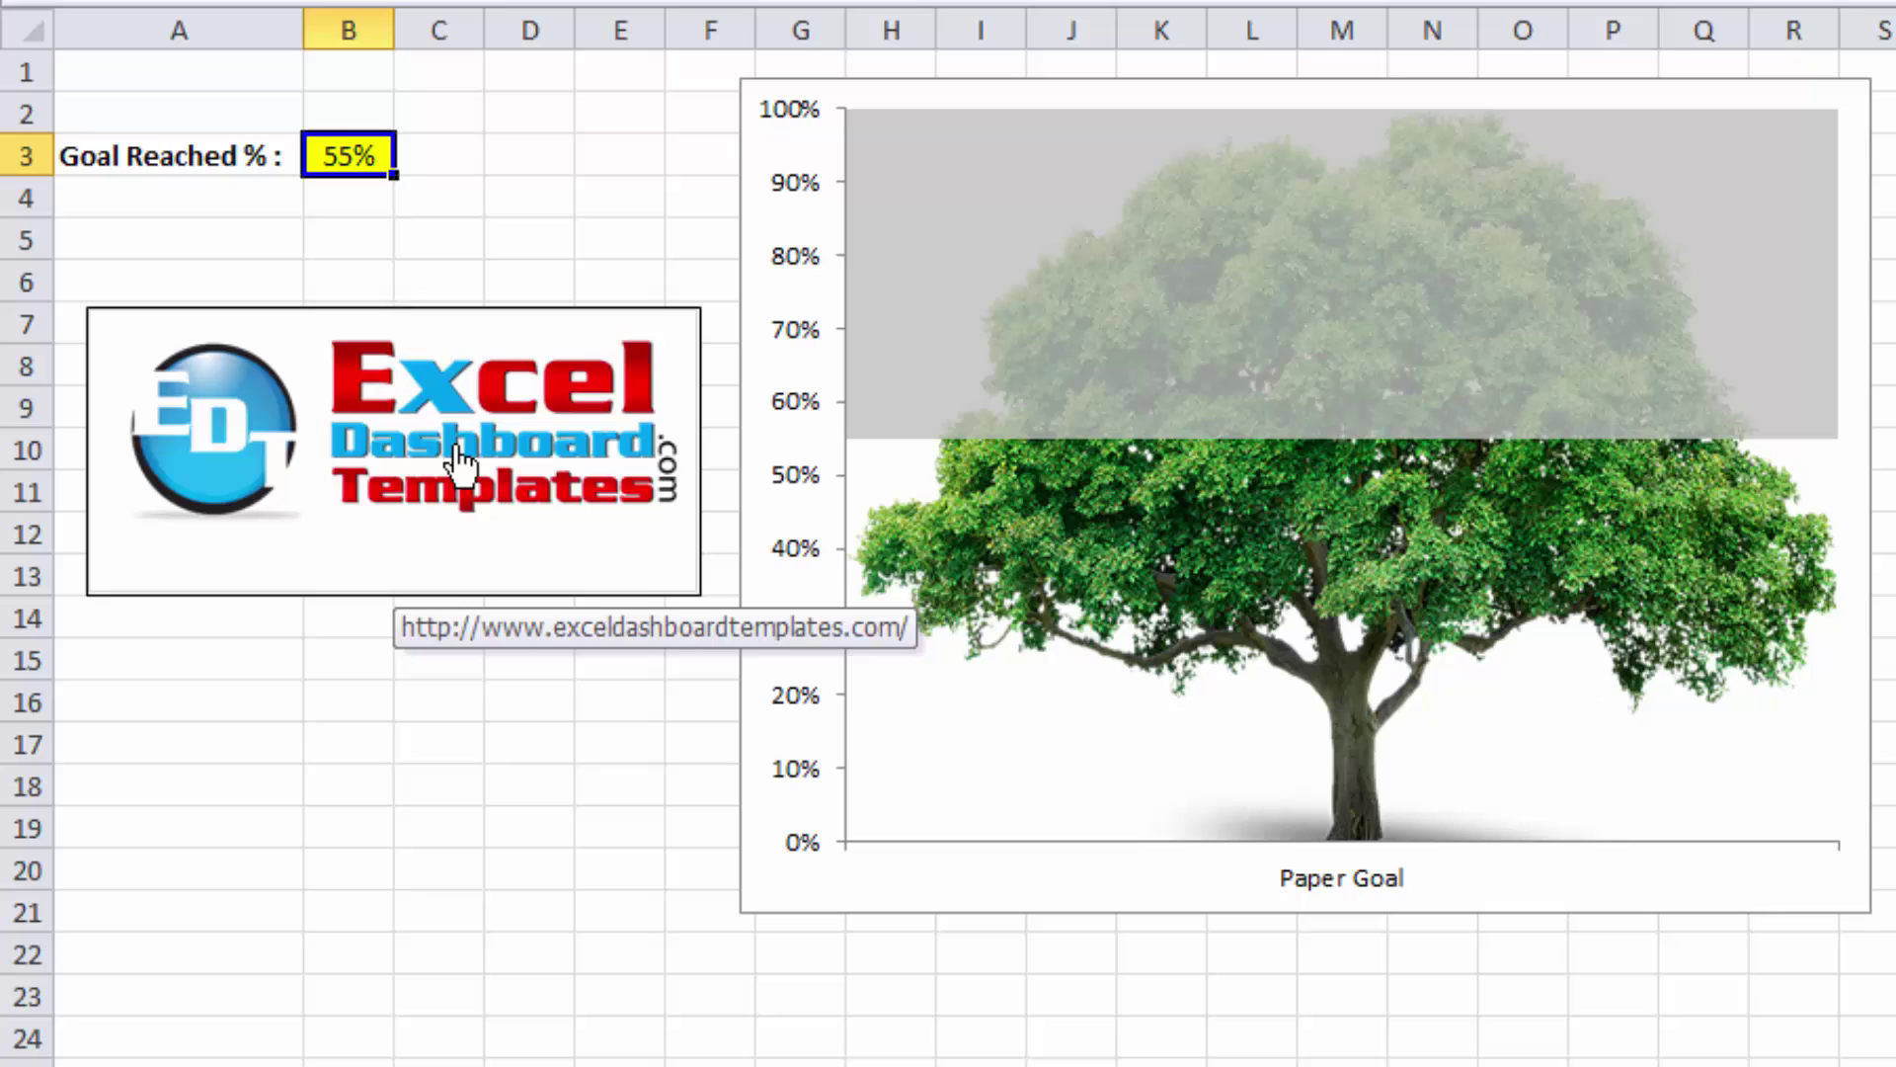
{"action": "type", "text": "60"}
{"action": "key", "text": "Return"}
{"action": "key", "text": "Up"}
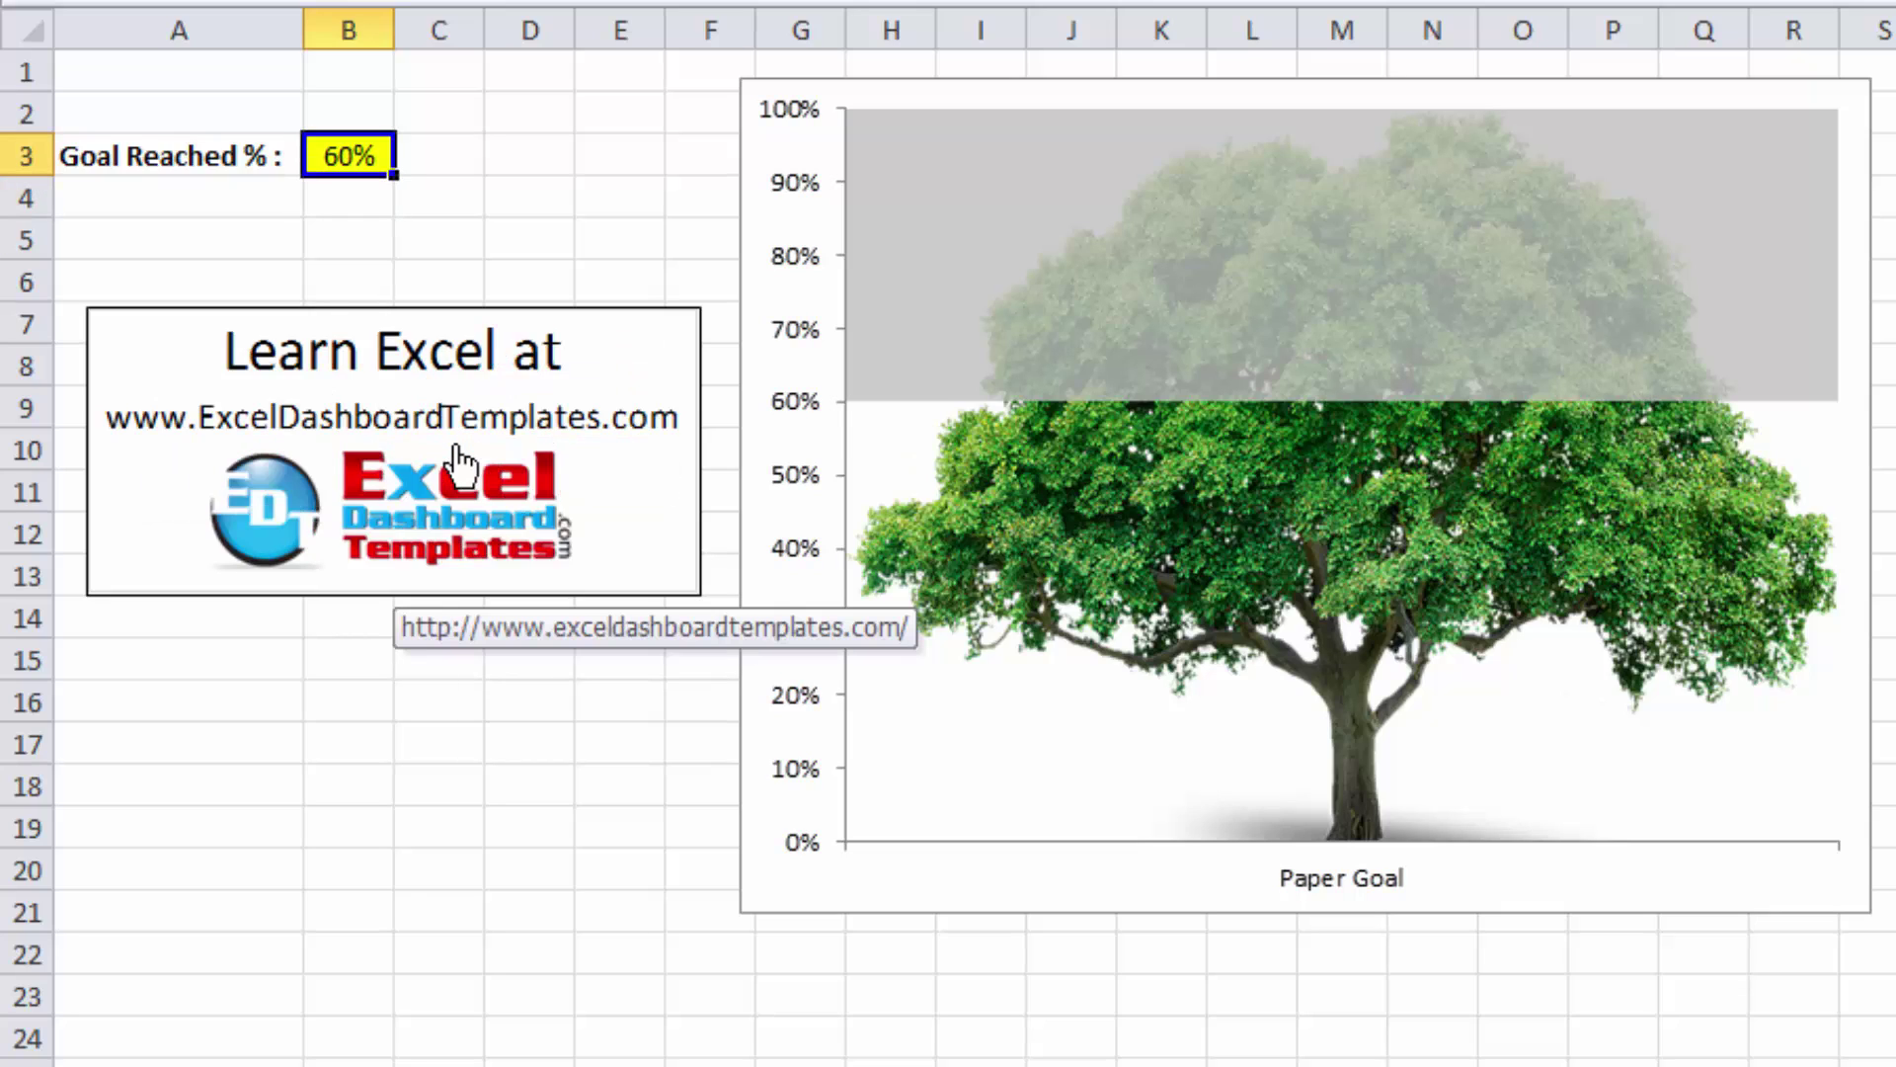
{"action": "type", "text": "75"}
{"action": "key", "text": "Return"}
{"action": "key", "text": "Up"}
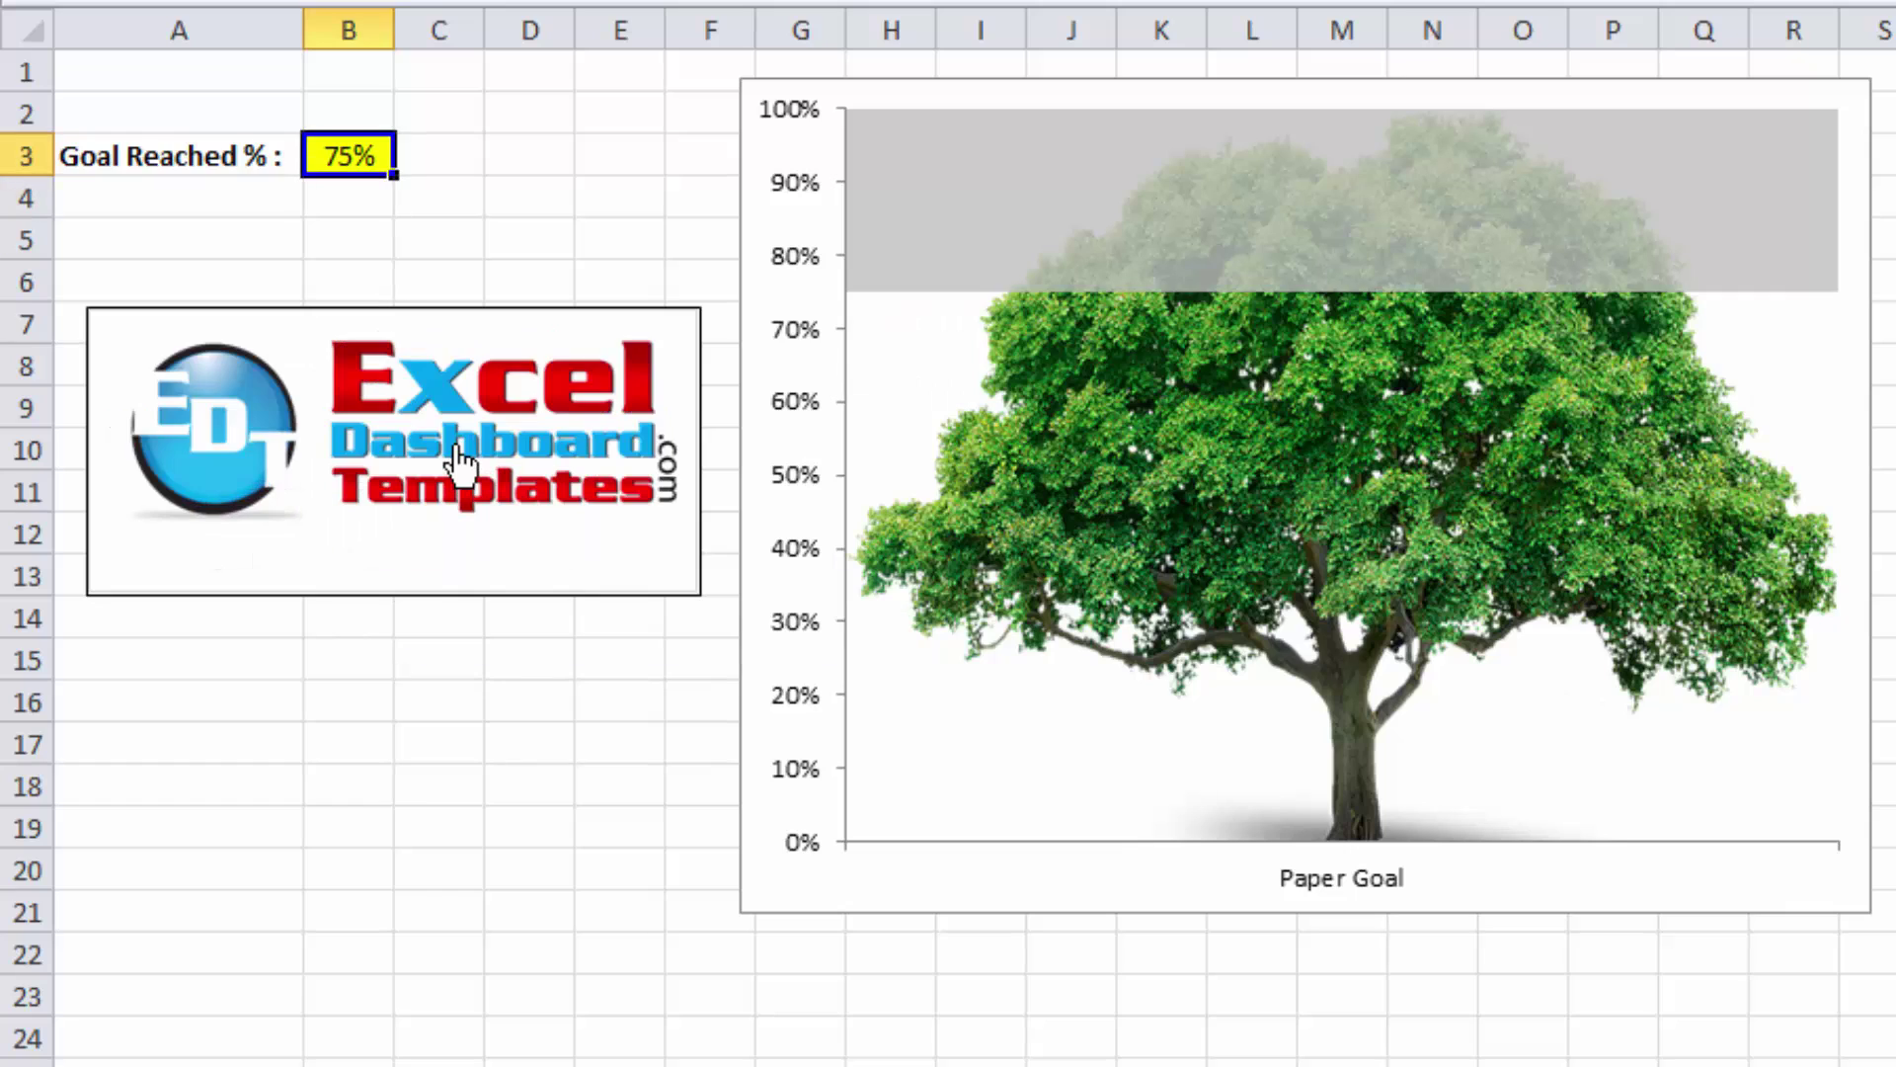
{"action": "type", "text": "90"}
{"action": "key", "text": "Return"}
{"action": "key", "text": "Up"}
{"action": "type", "text": "100"}
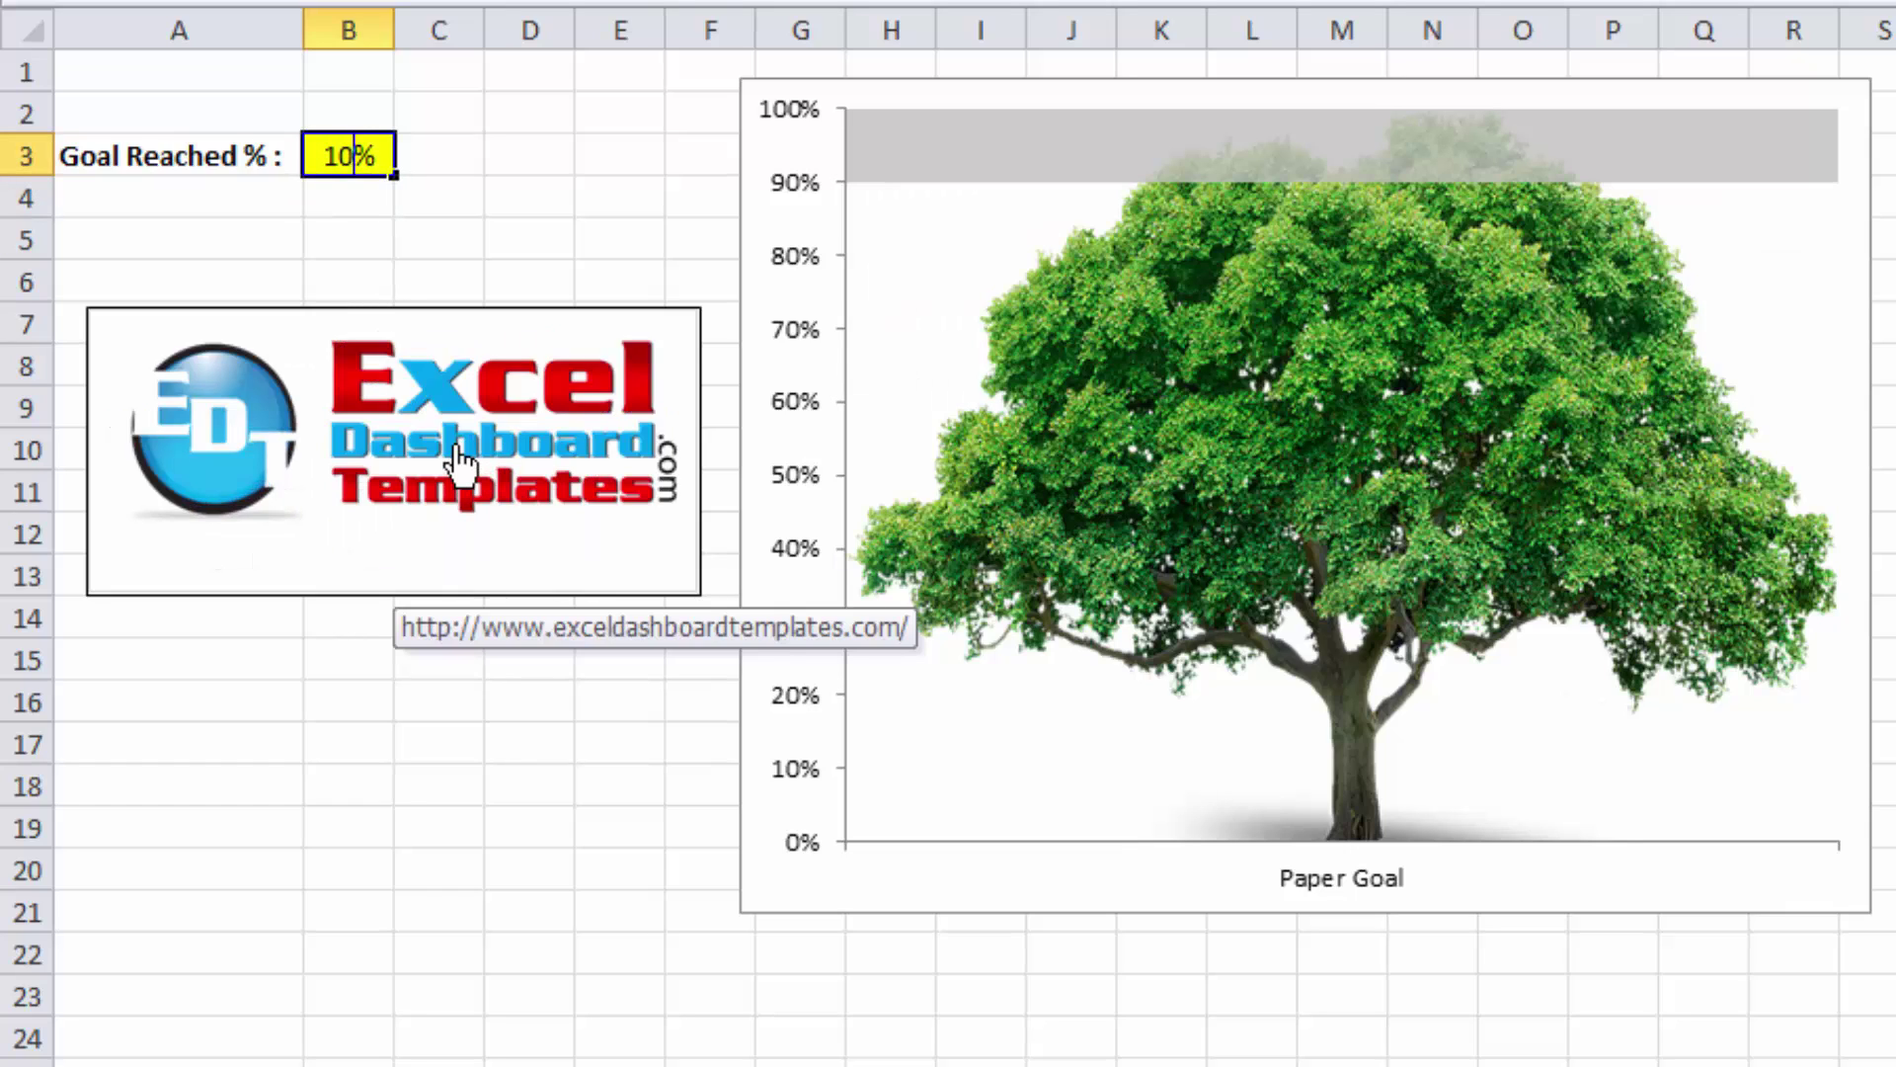
{"action": "key", "text": "Return"}
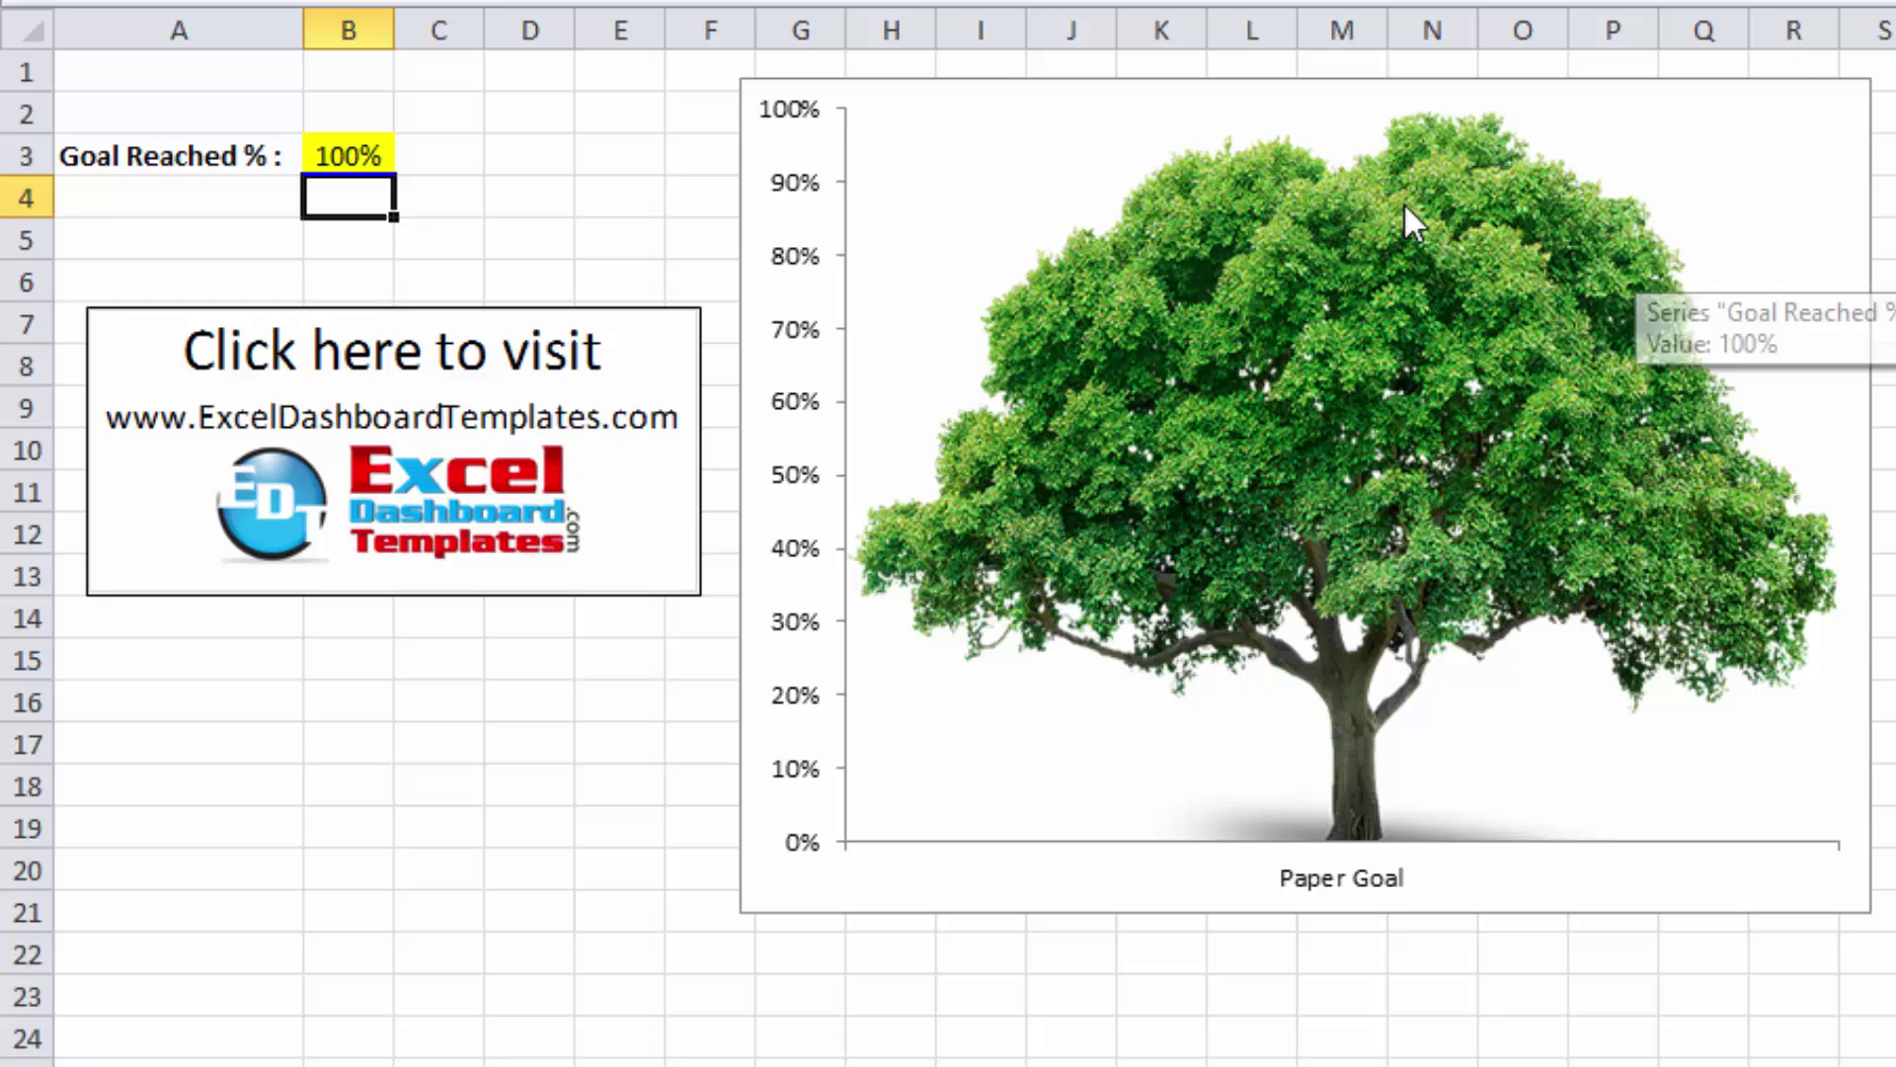
Set B3 to 110 to test a goal that exceeds 100%
{"action": "mouse_move", "coordinate": [1098, 142]}
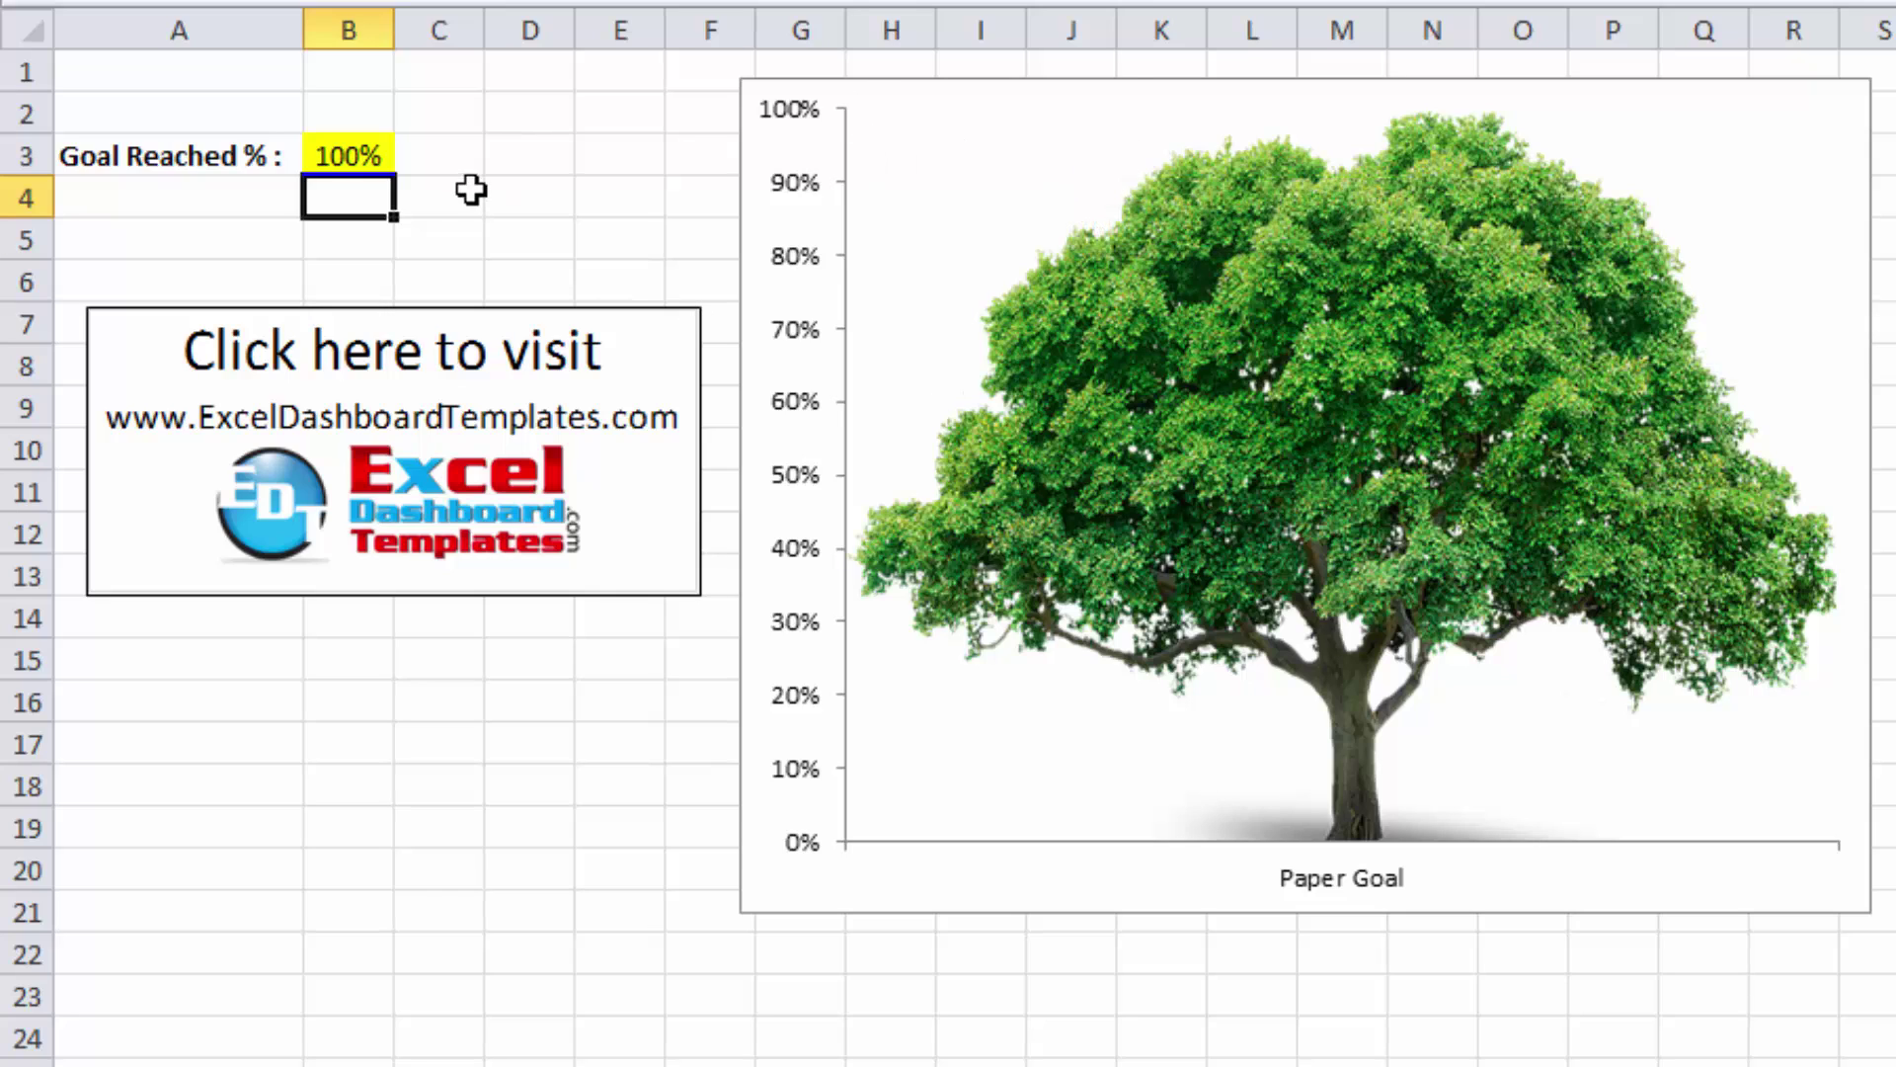
{"action": "left_click", "coordinate": [339, 154]}
{"action": "type", "text": "110"}
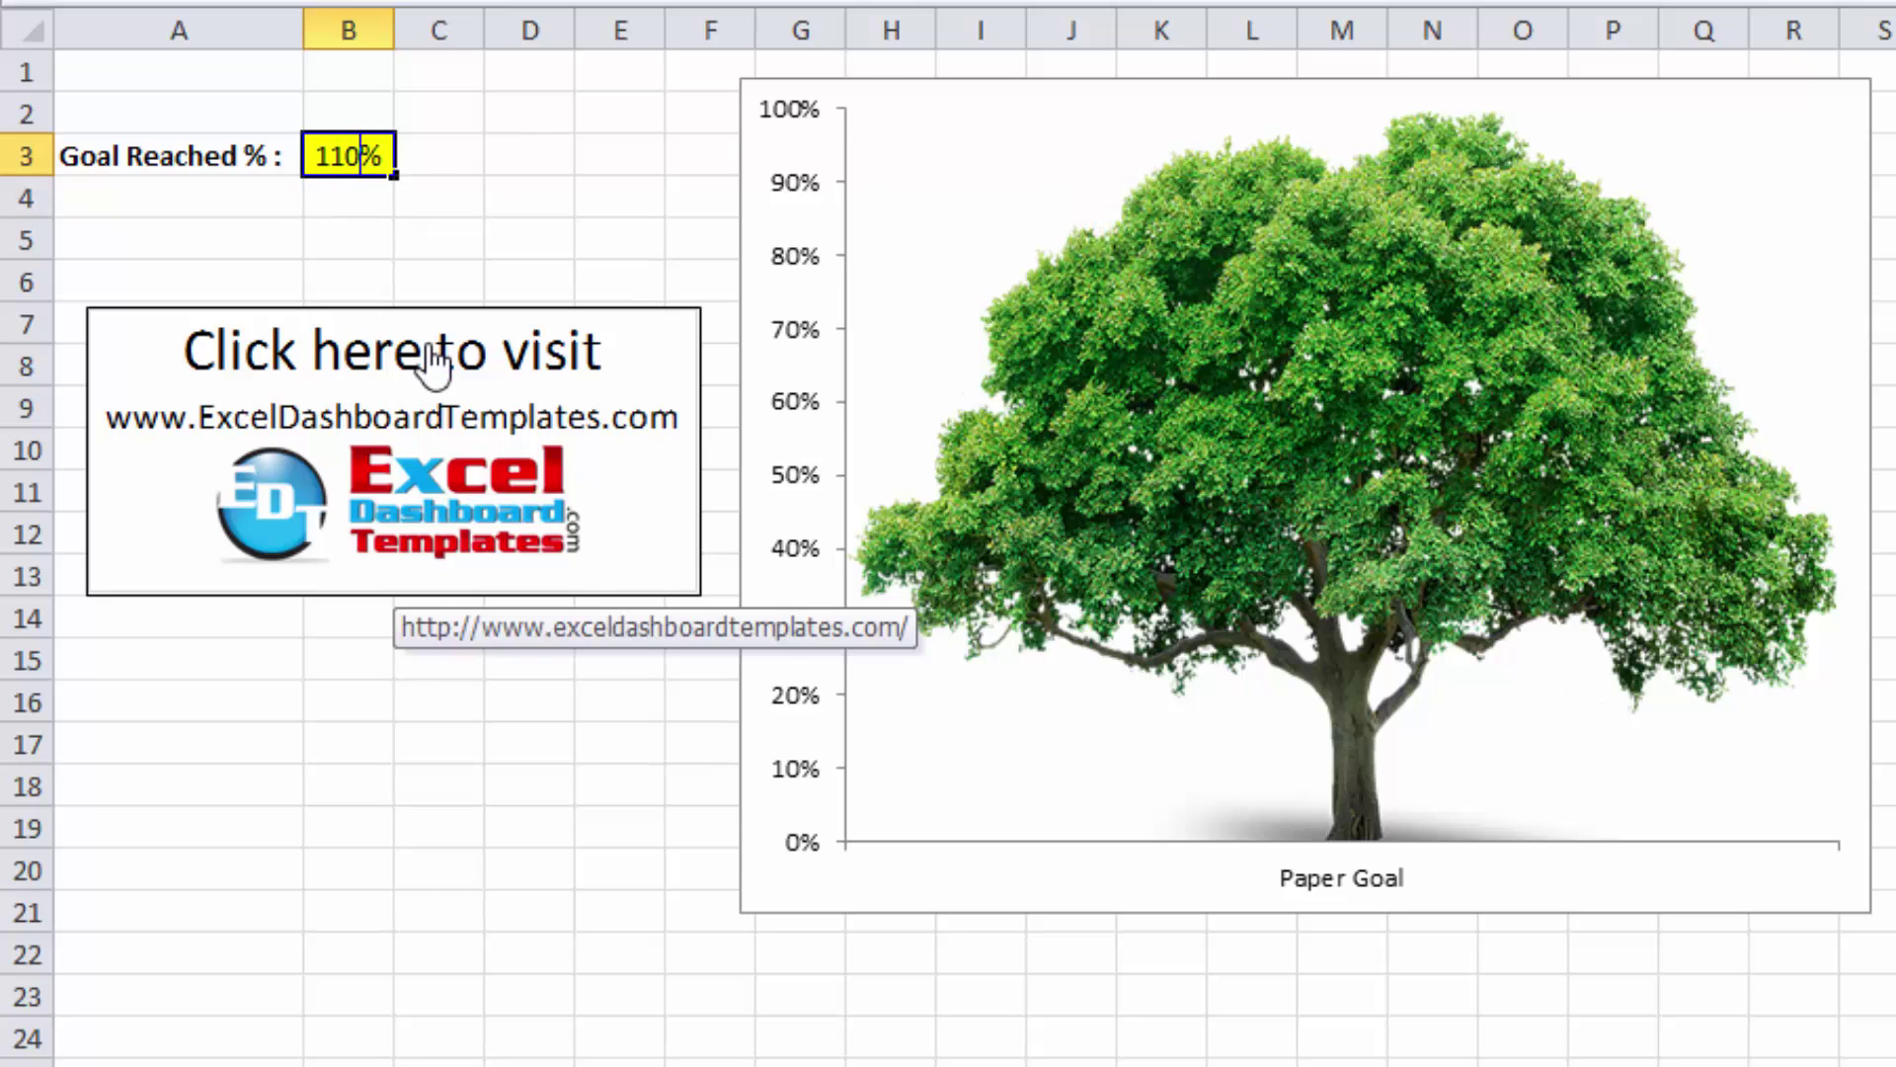
{"action": "key", "text": "Return"}
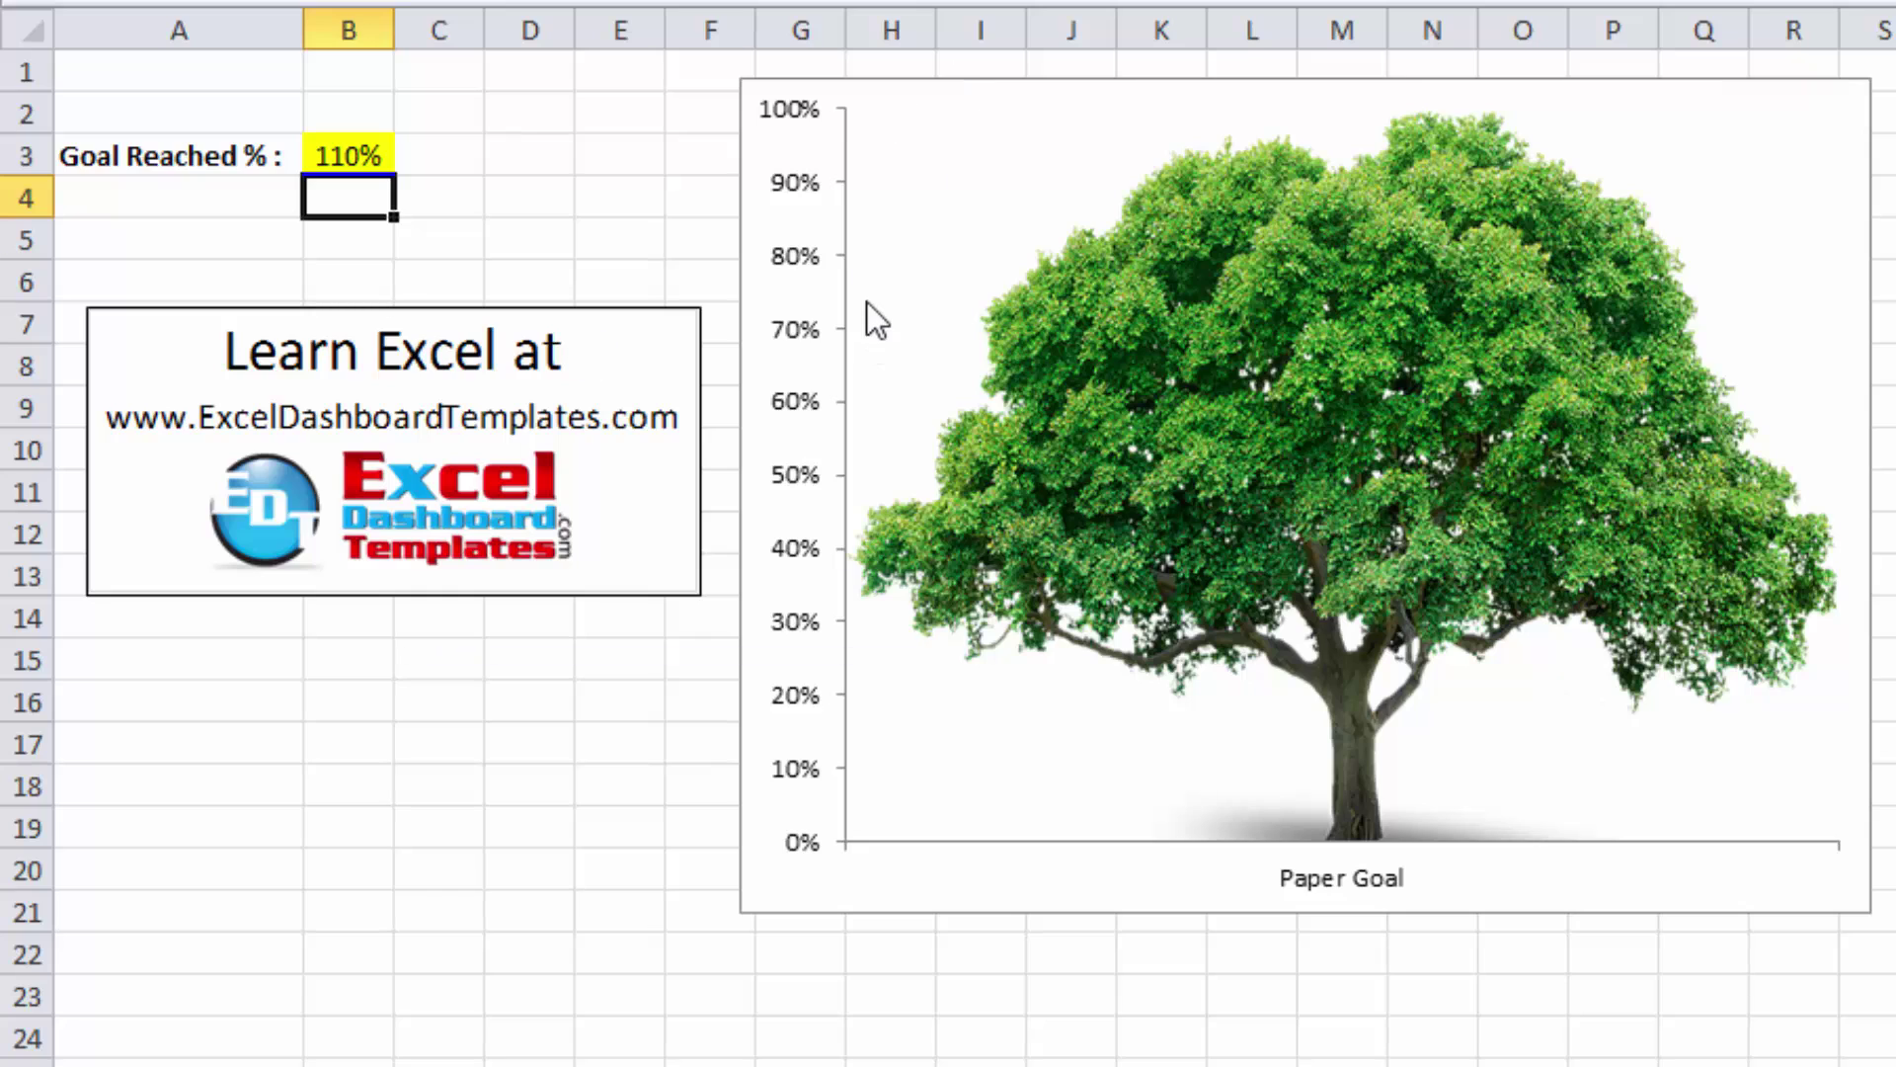
{"action": "mouse_move", "coordinate": [1340, 470]}
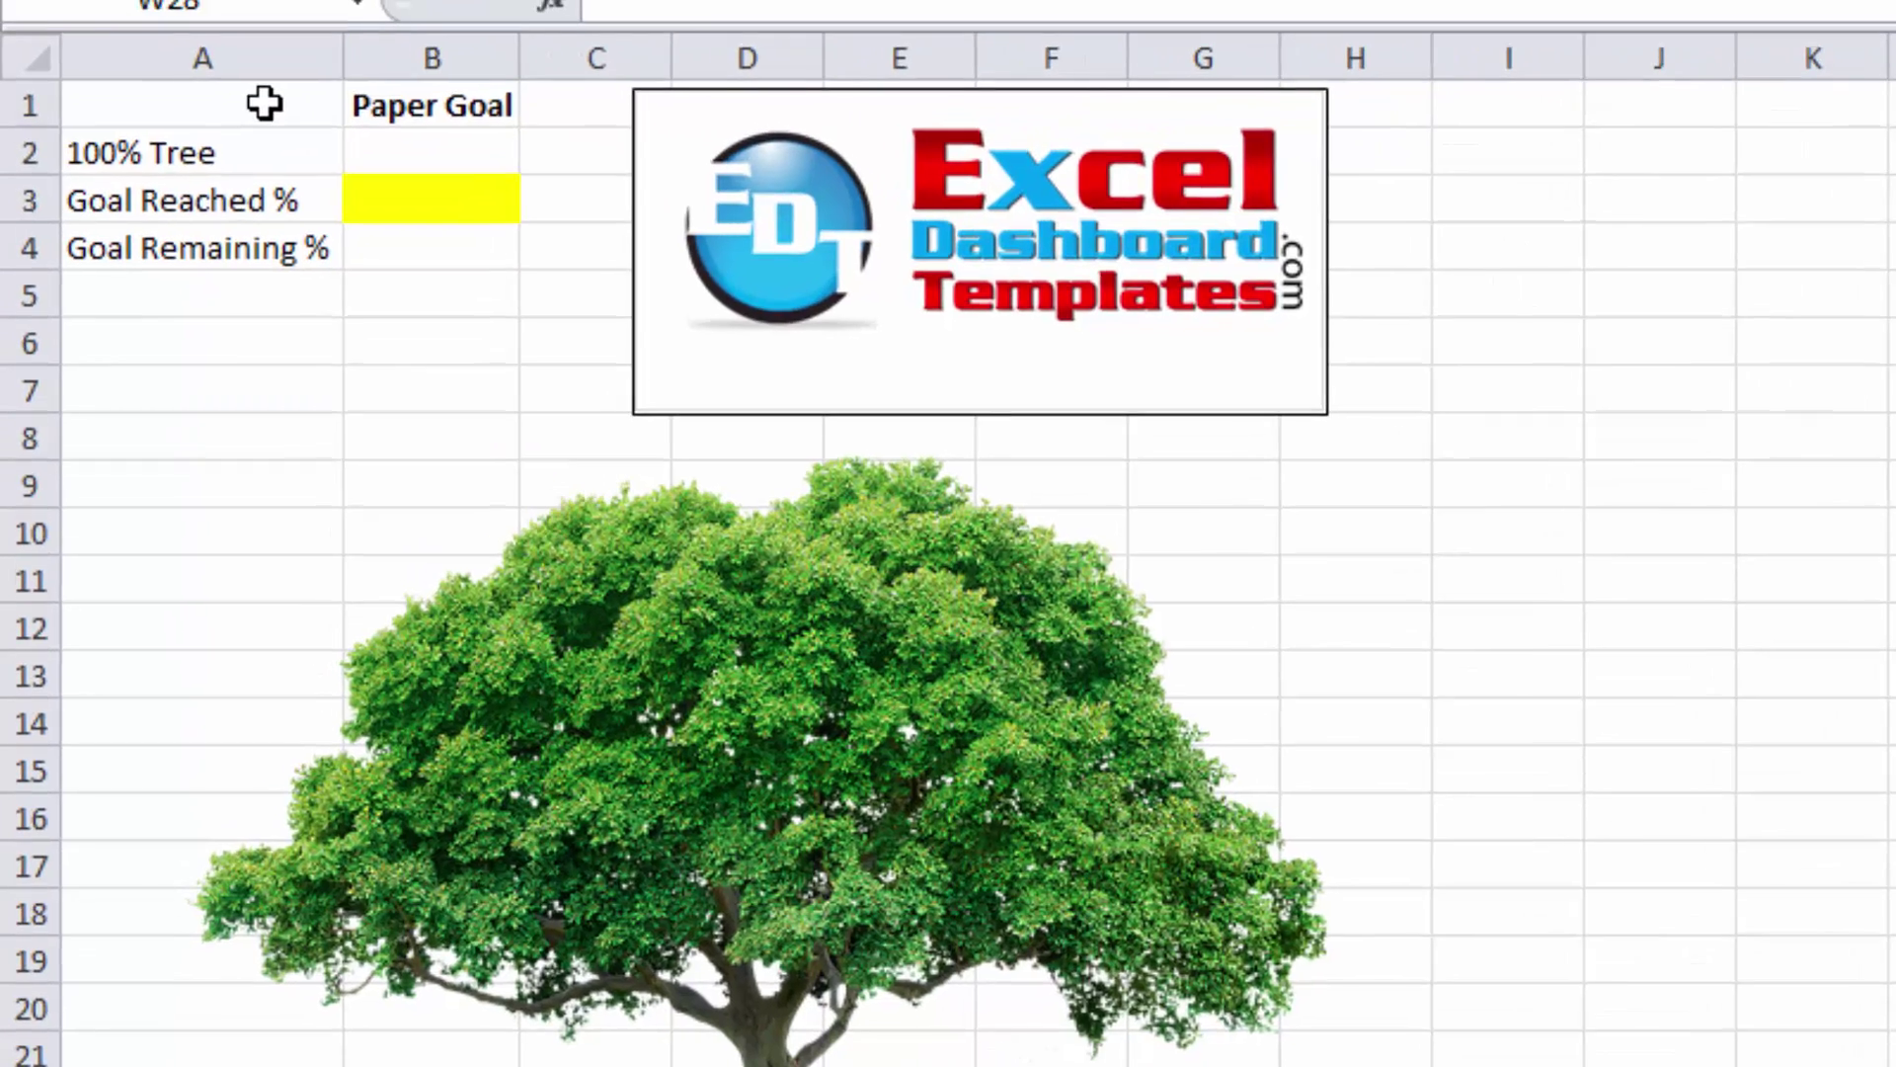
Set the 100% Tree value in B2 to 100%
{"action": "left_click_drag", "start_coordinate": [227, 73], "coordinate": [347, 210]}
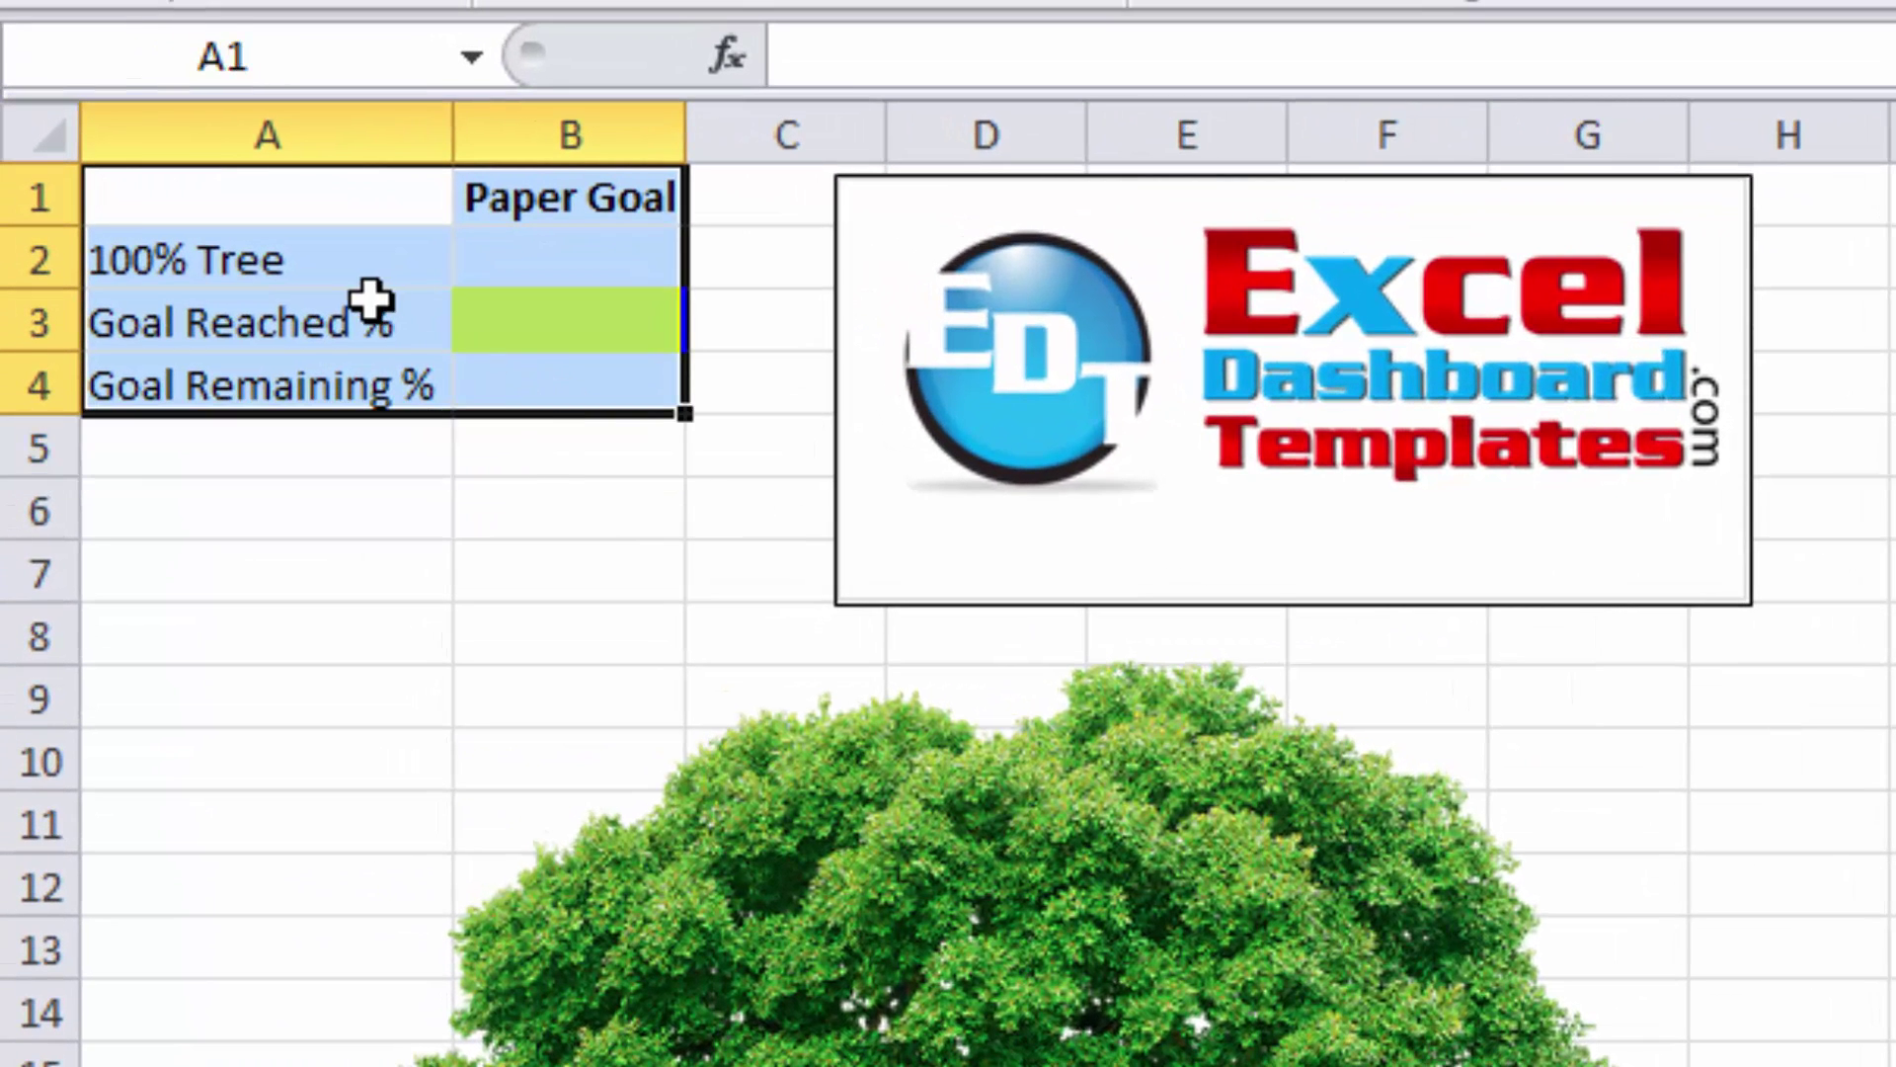
{"action": "left_click_drag", "start_coordinate": [263, 270], "coordinate": [550, 267]}
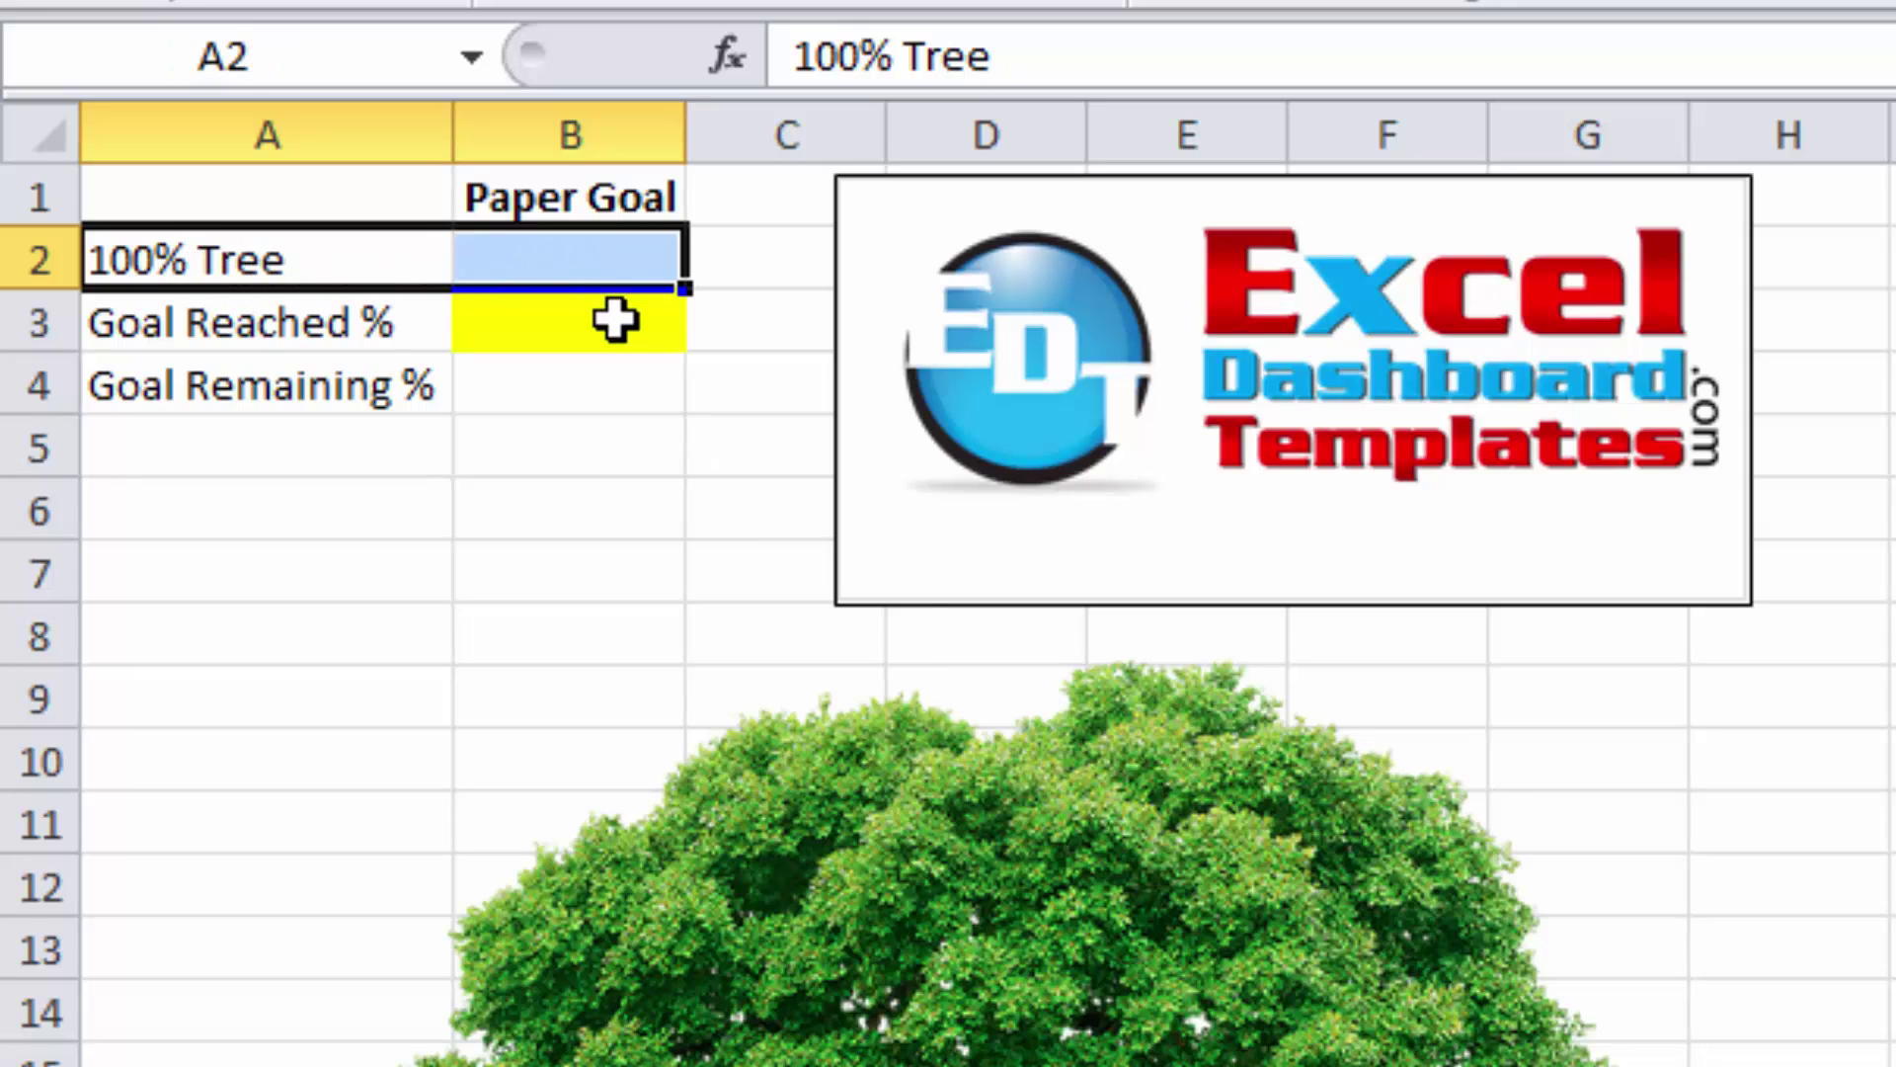
{"action": "left_click", "coordinate": [591, 261]}
{"action": "type", "text": "100"}
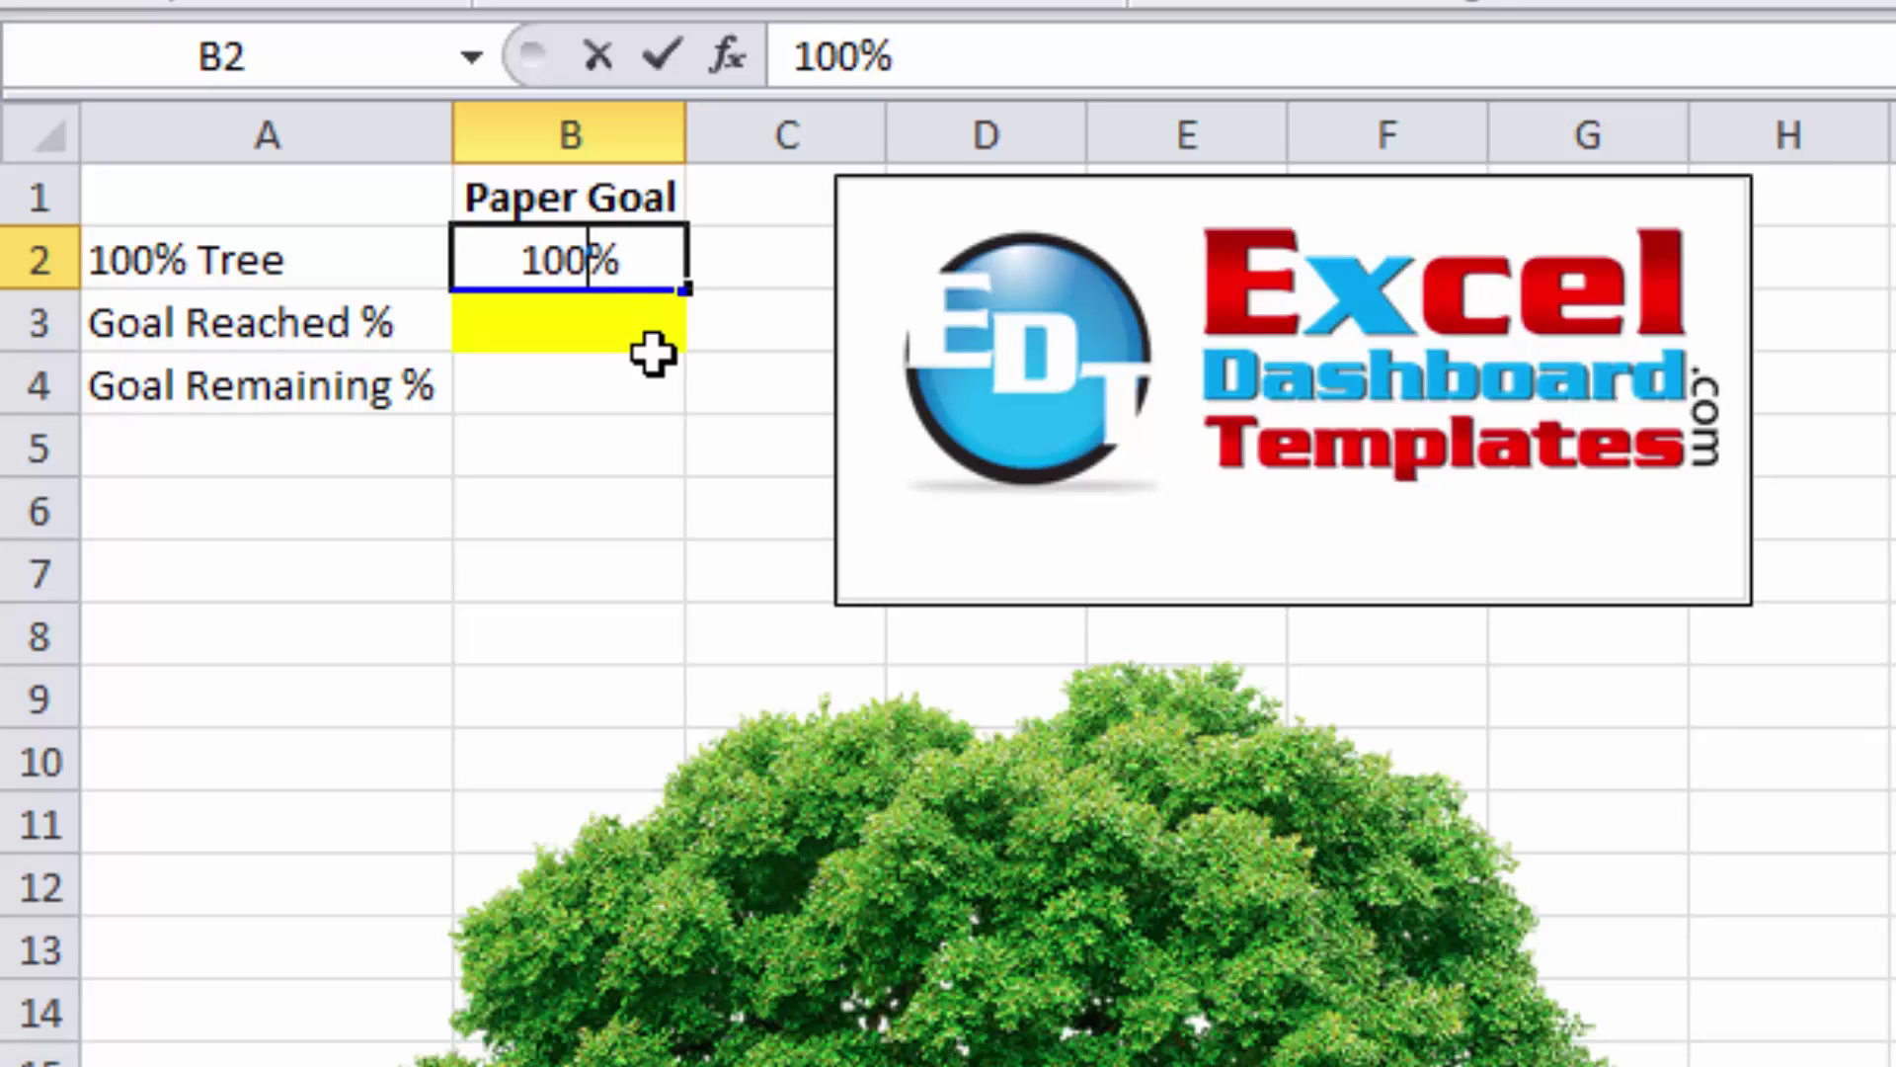
{"action": "key", "text": "Return"}
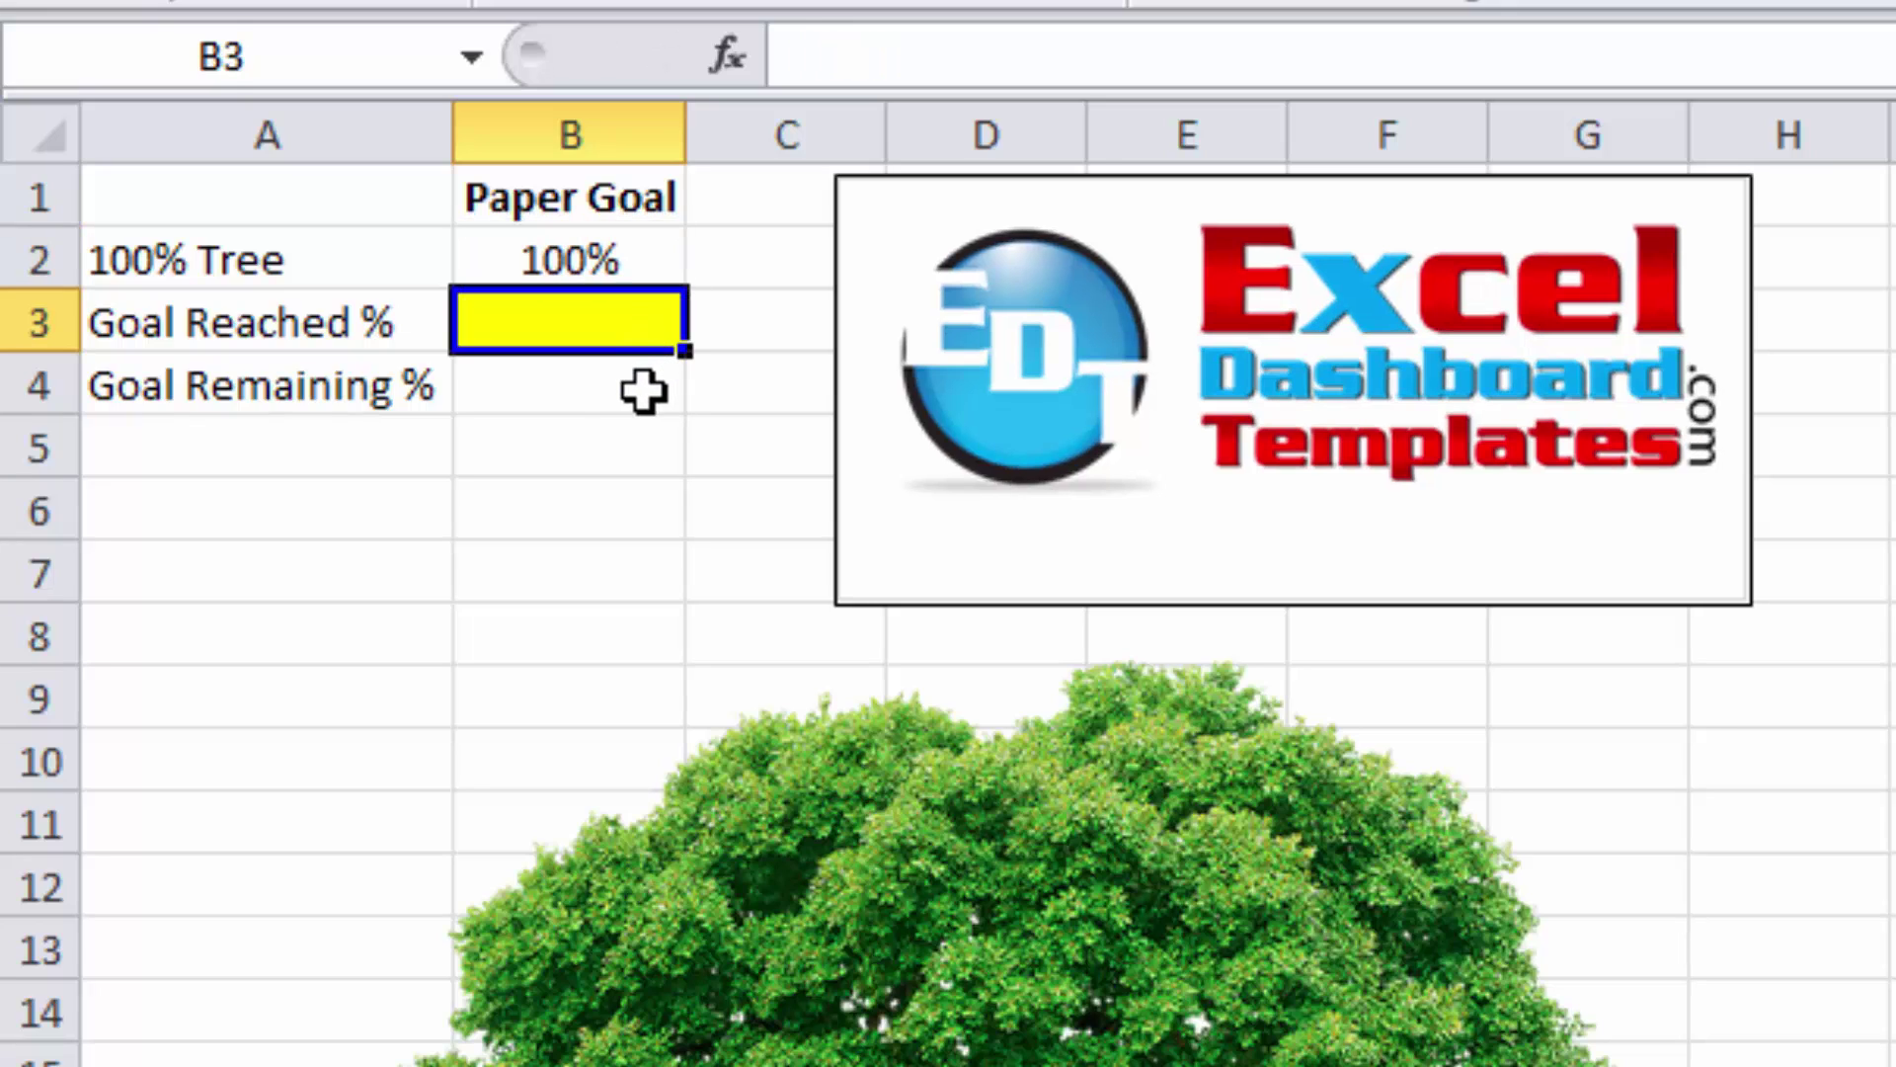
Enter 60% as the Goal Reached % value in B3
{"action": "left_click", "coordinate": [330, 322]}
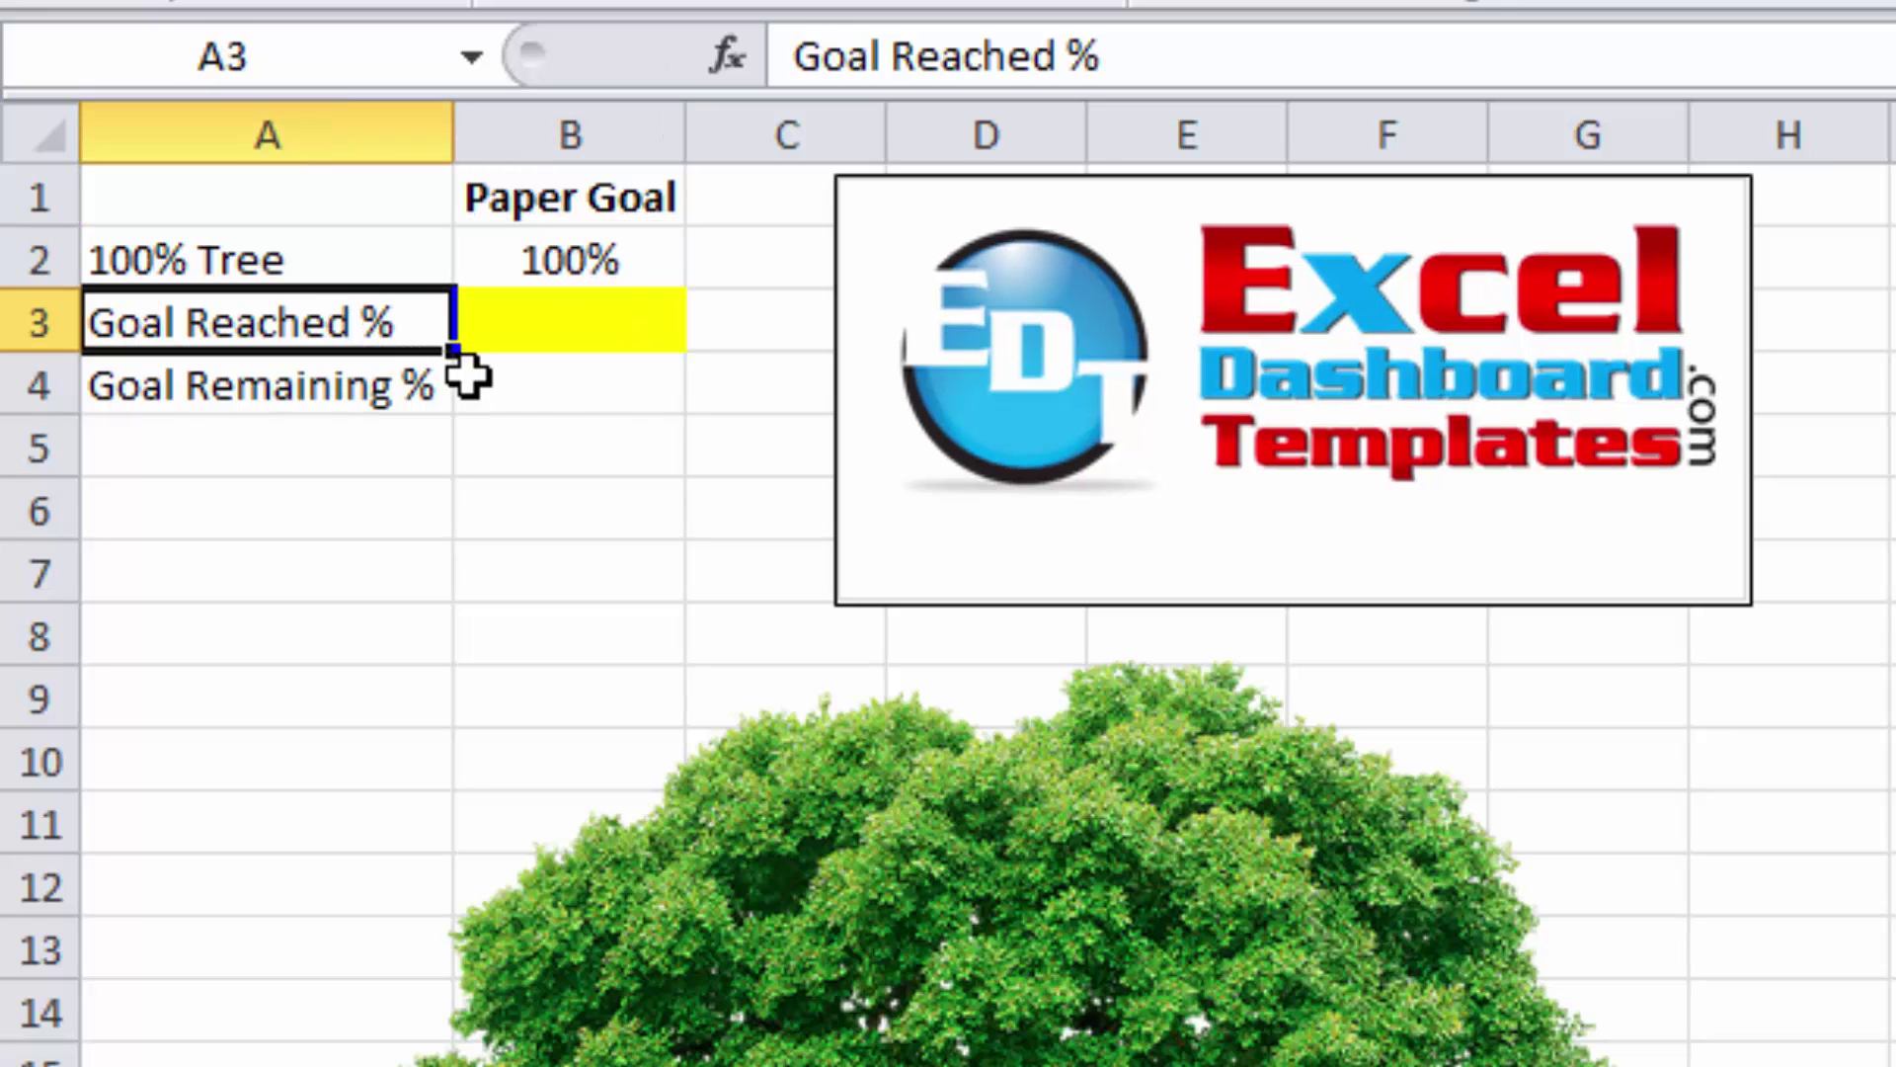
{"action": "left_click", "coordinate": [633, 324]}
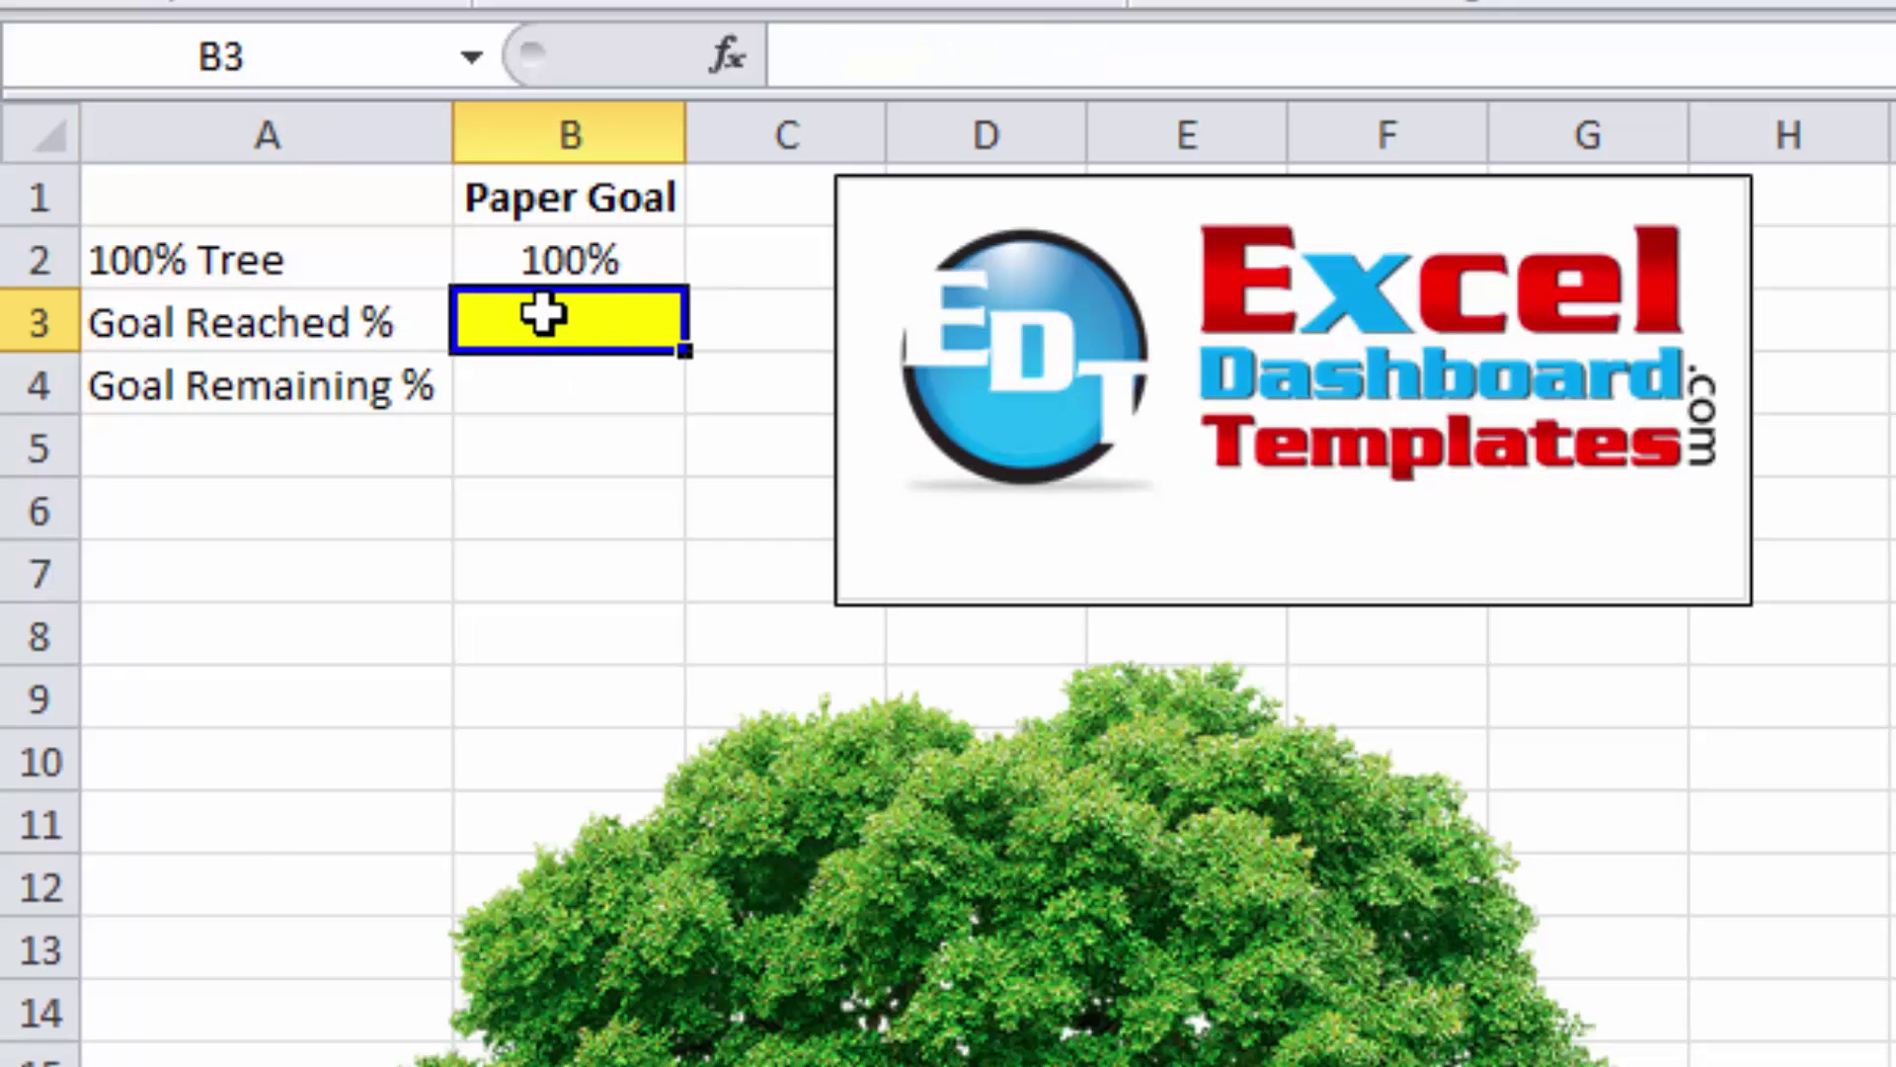
{"action": "type", "text": "60"}
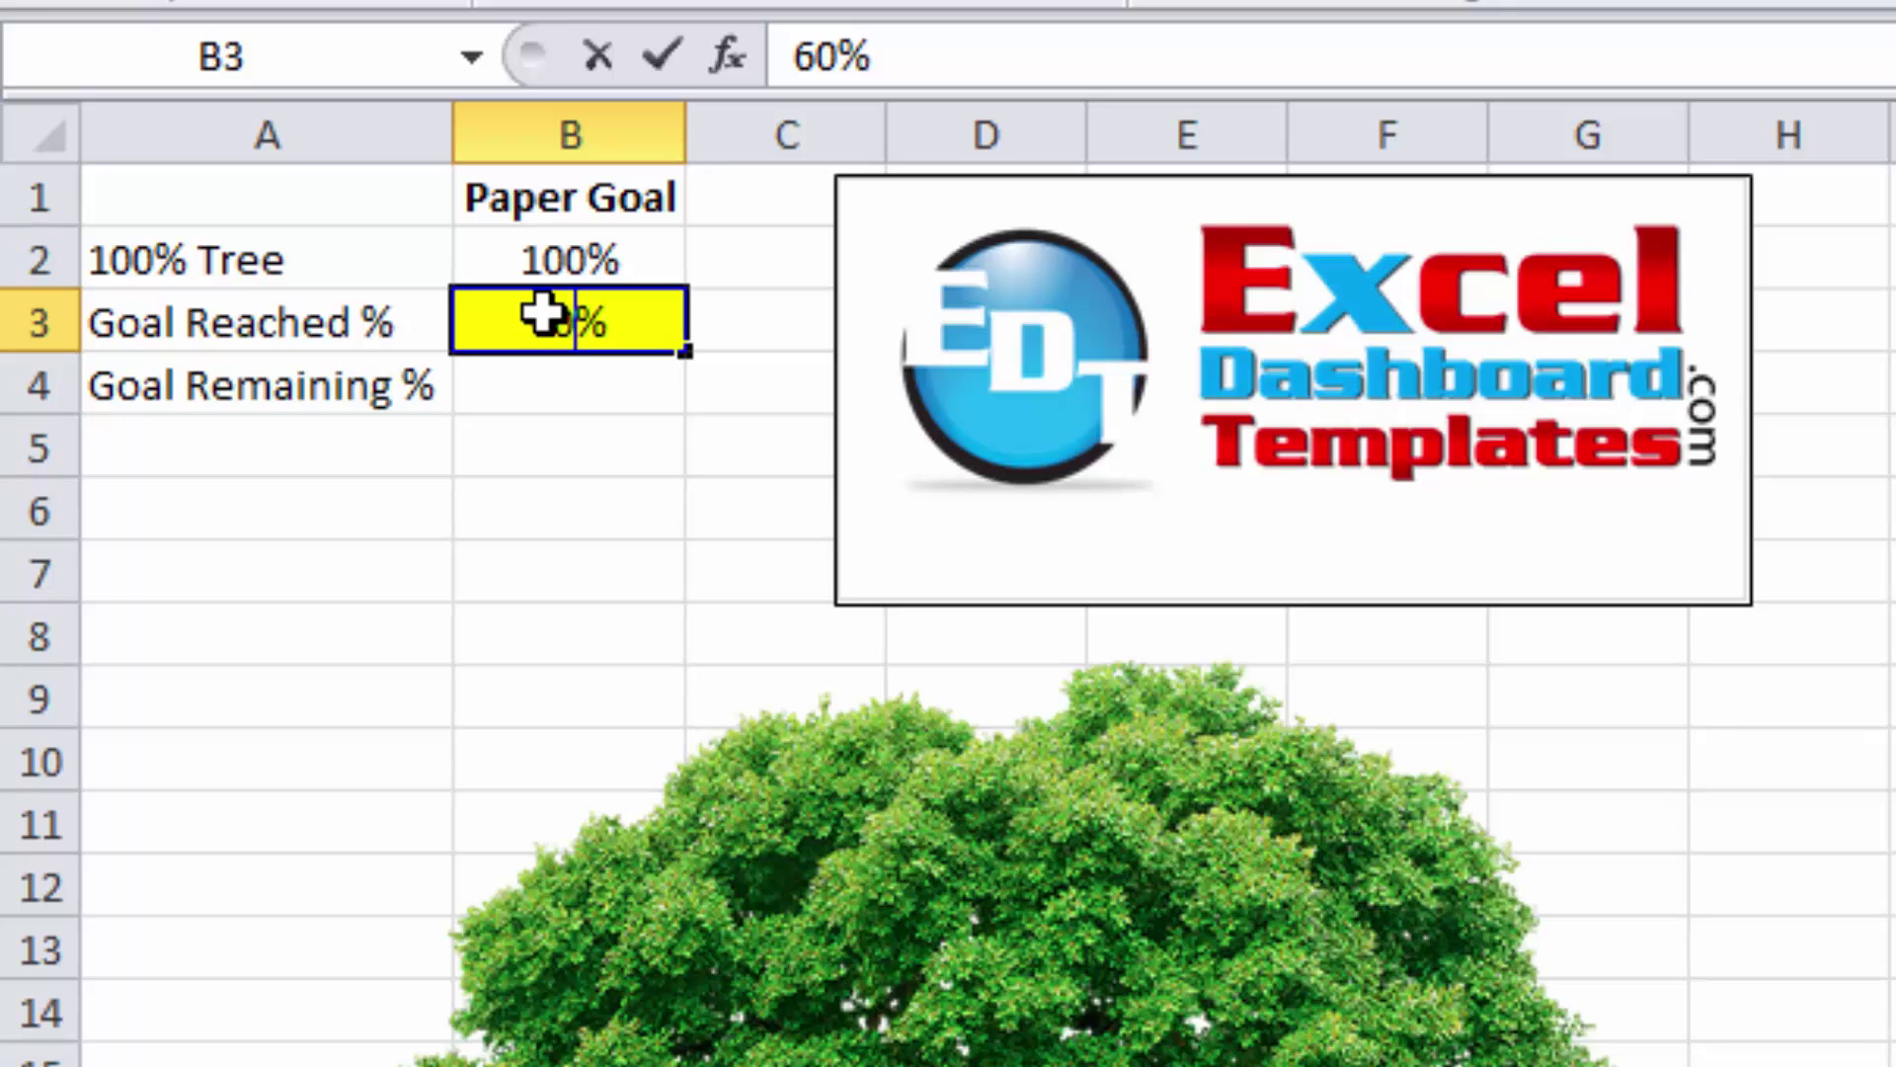
{"action": "key", "text": "Return"}
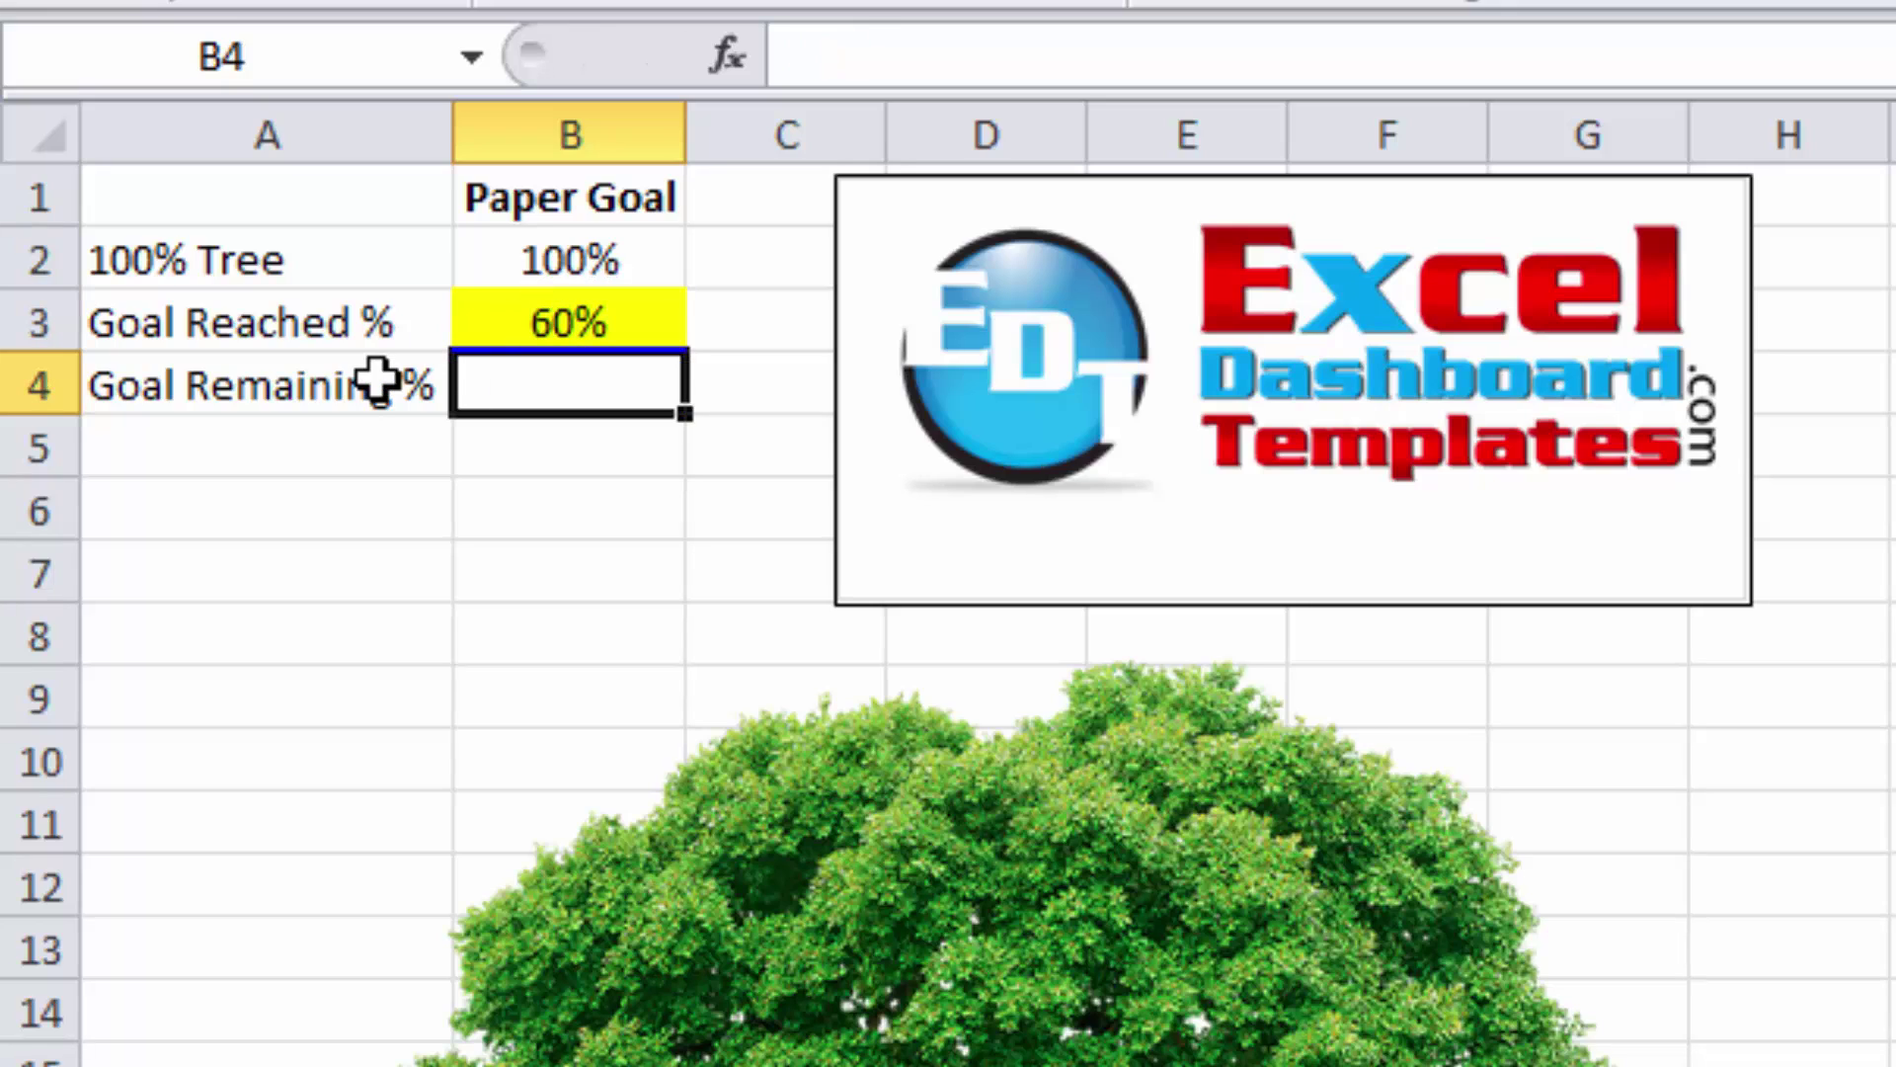
Review the table values and select B4 for the Goal Remaining formula
{"action": "left_click", "coordinate": [552, 321]}
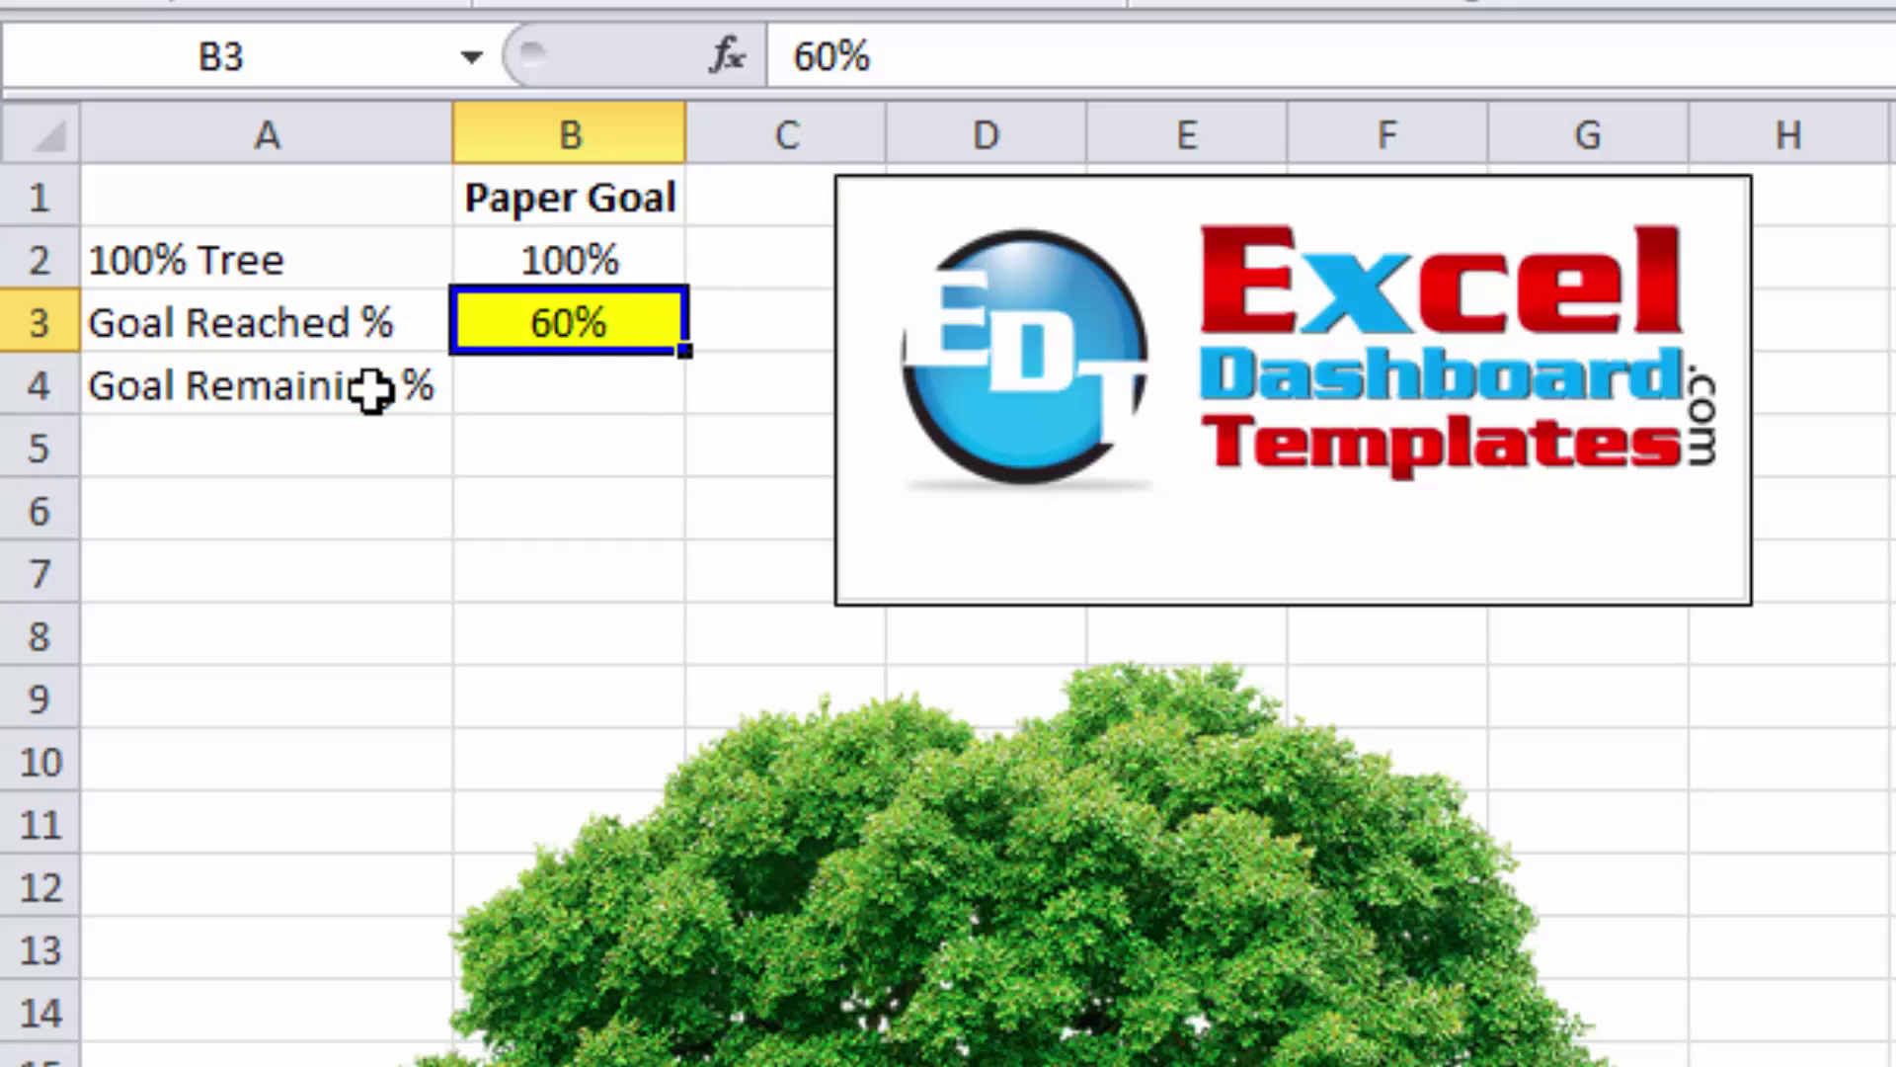
{"action": "left_click", "coordinate": [341, 390]}
{"action": "left_click", "coordinate": [503, 389]}
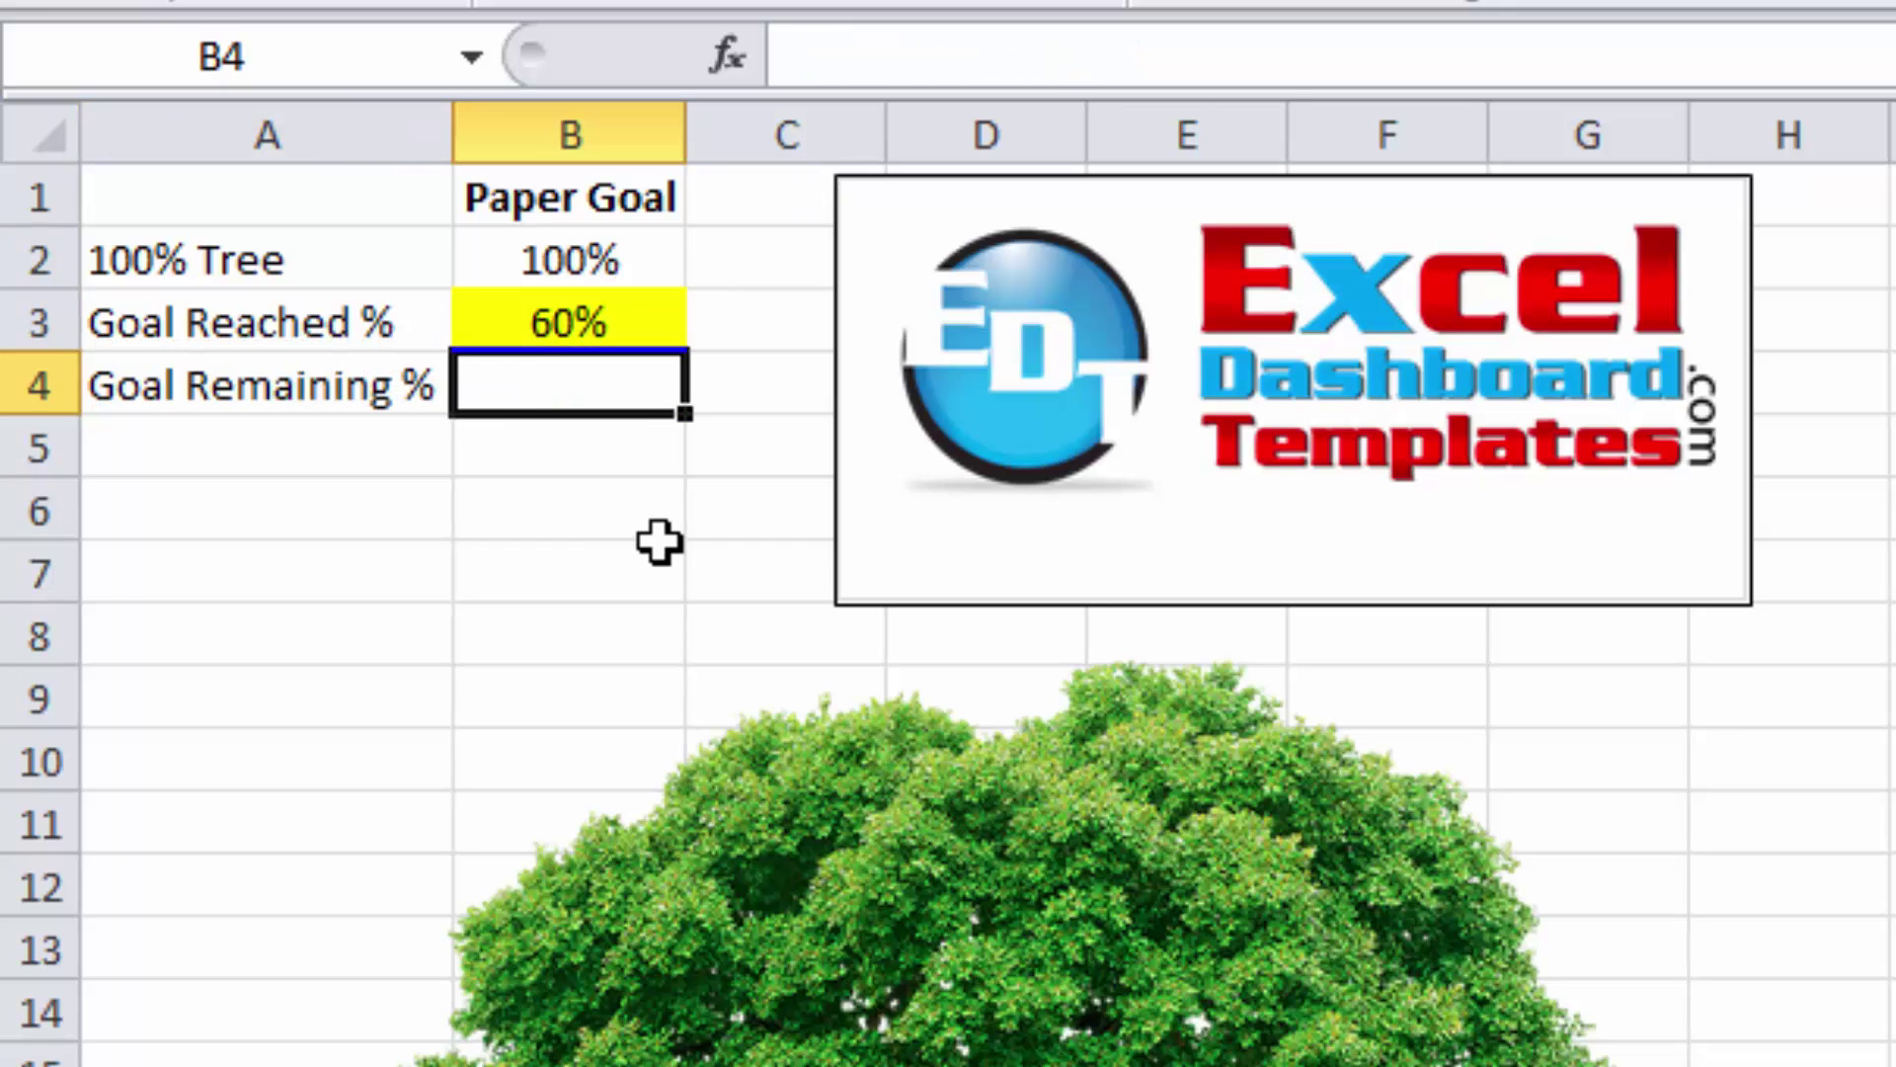
{"action": "left_click_drag", "start_coordinate": [586, 258], "coordinate": [593, 306]}
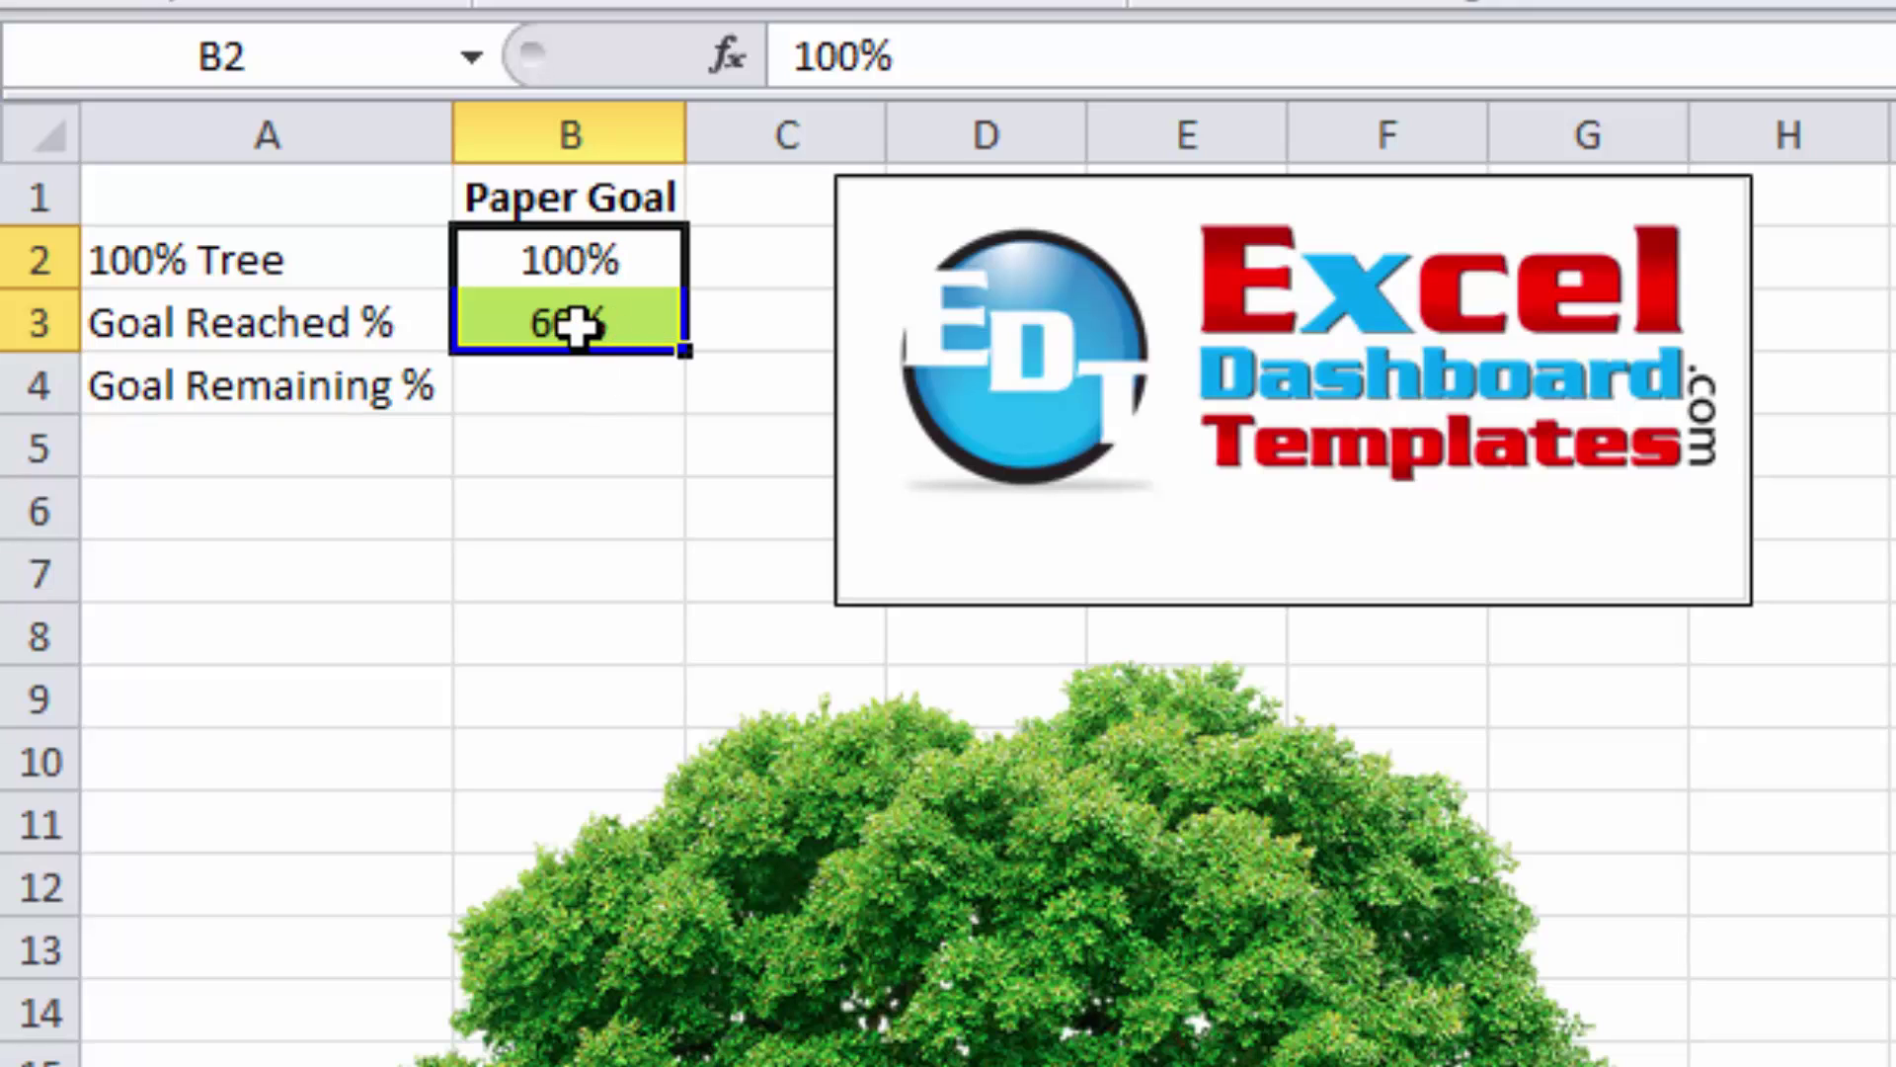
{"action": "left_click", "coordinate": [568, 383]}
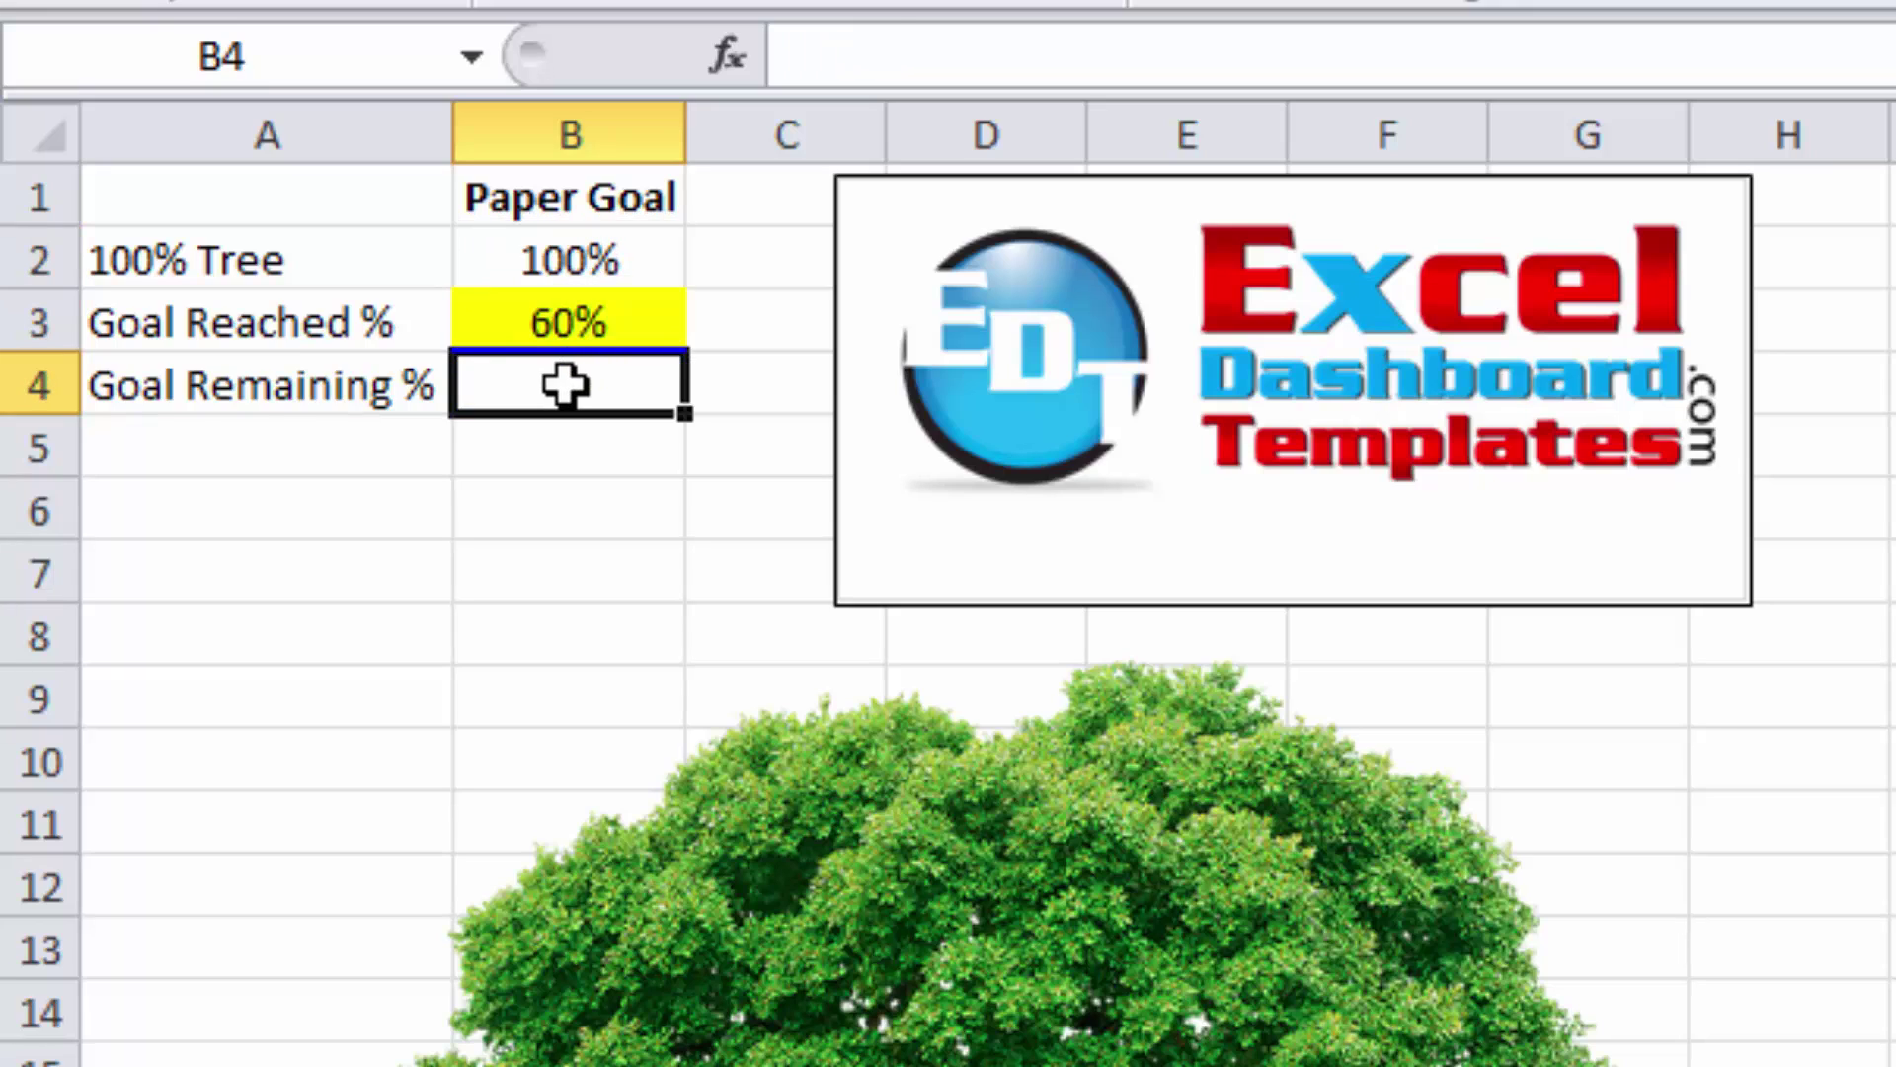
{"action": "left_click", "coordinate": [270, 392]}
{"action": "left_click_drag", "start_coordinate": [270, 392], "coordinate": [580, 394]}
{"action": "left_click", "coordinate": [570, 391]}
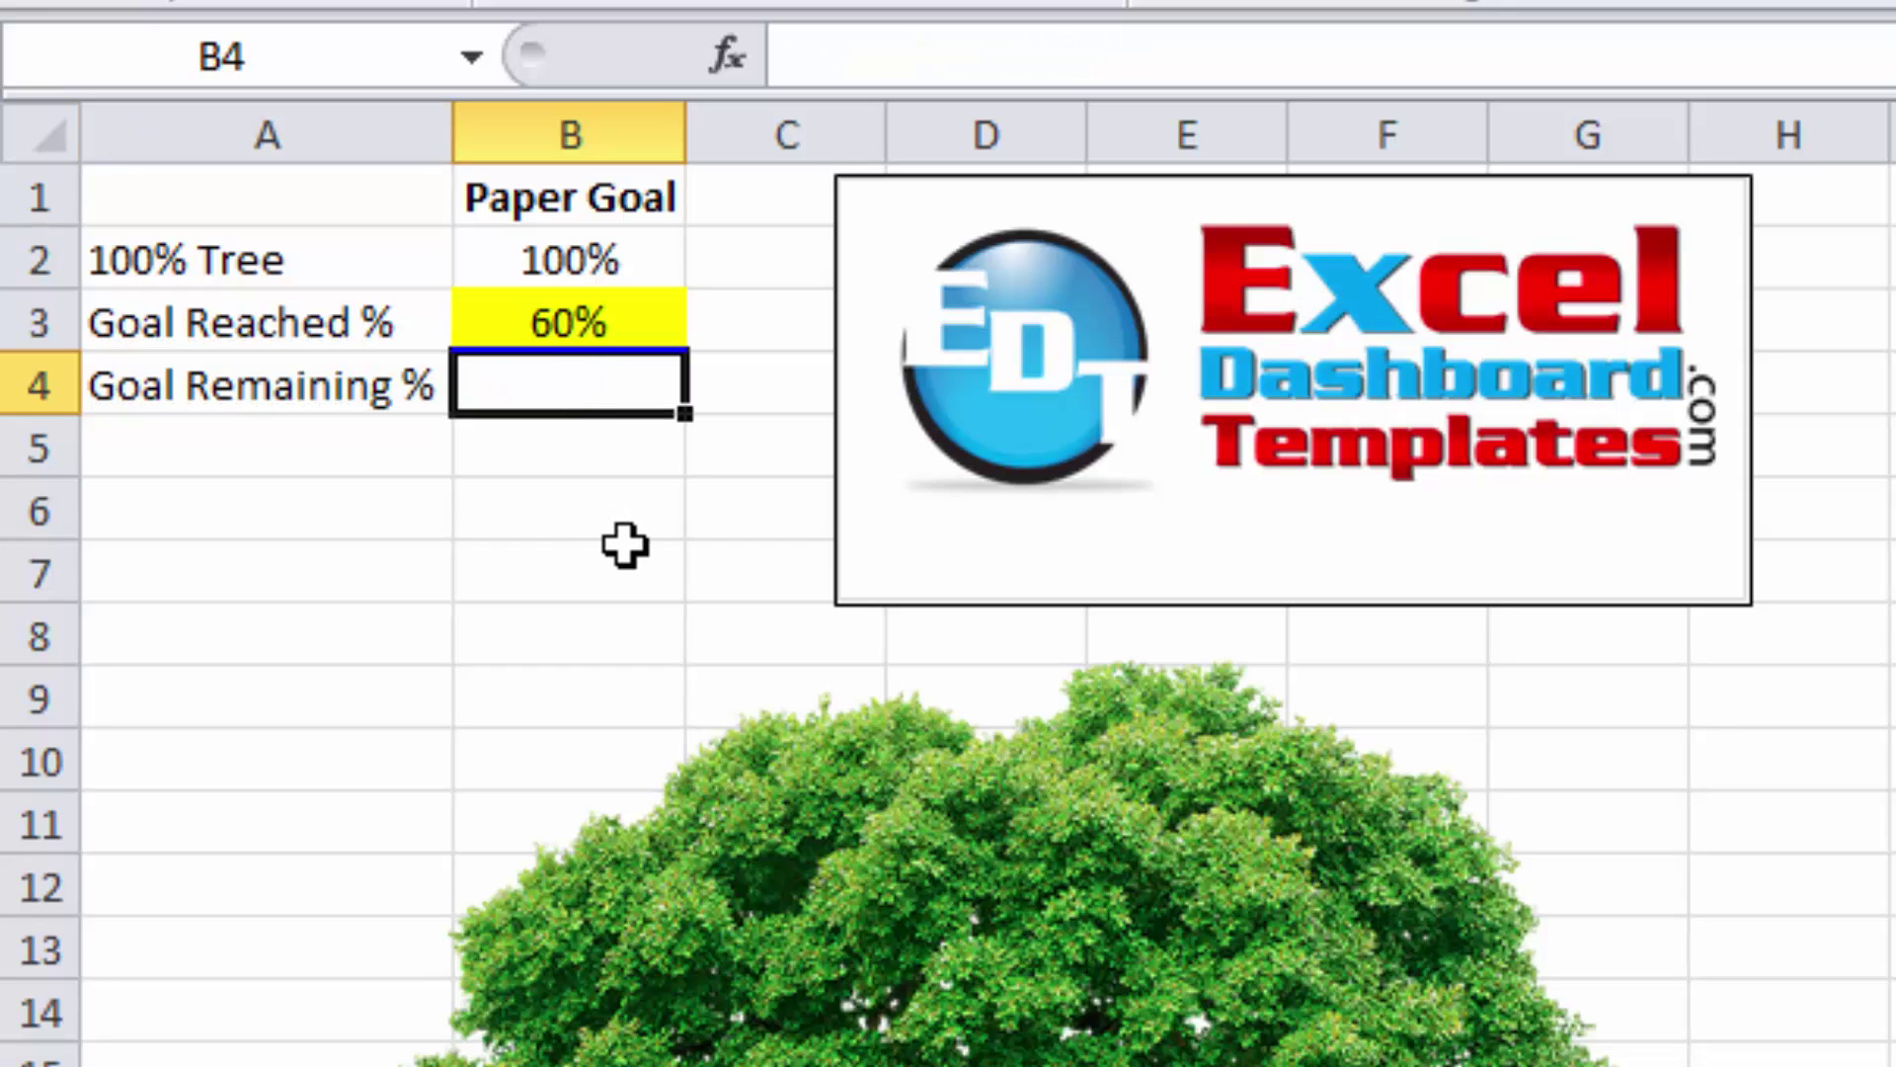
Enter =IF(B2-B3>=0,B2-B3,0%) in B4 and test it with 40% in B3
{"action": "type", "text": "=if("}
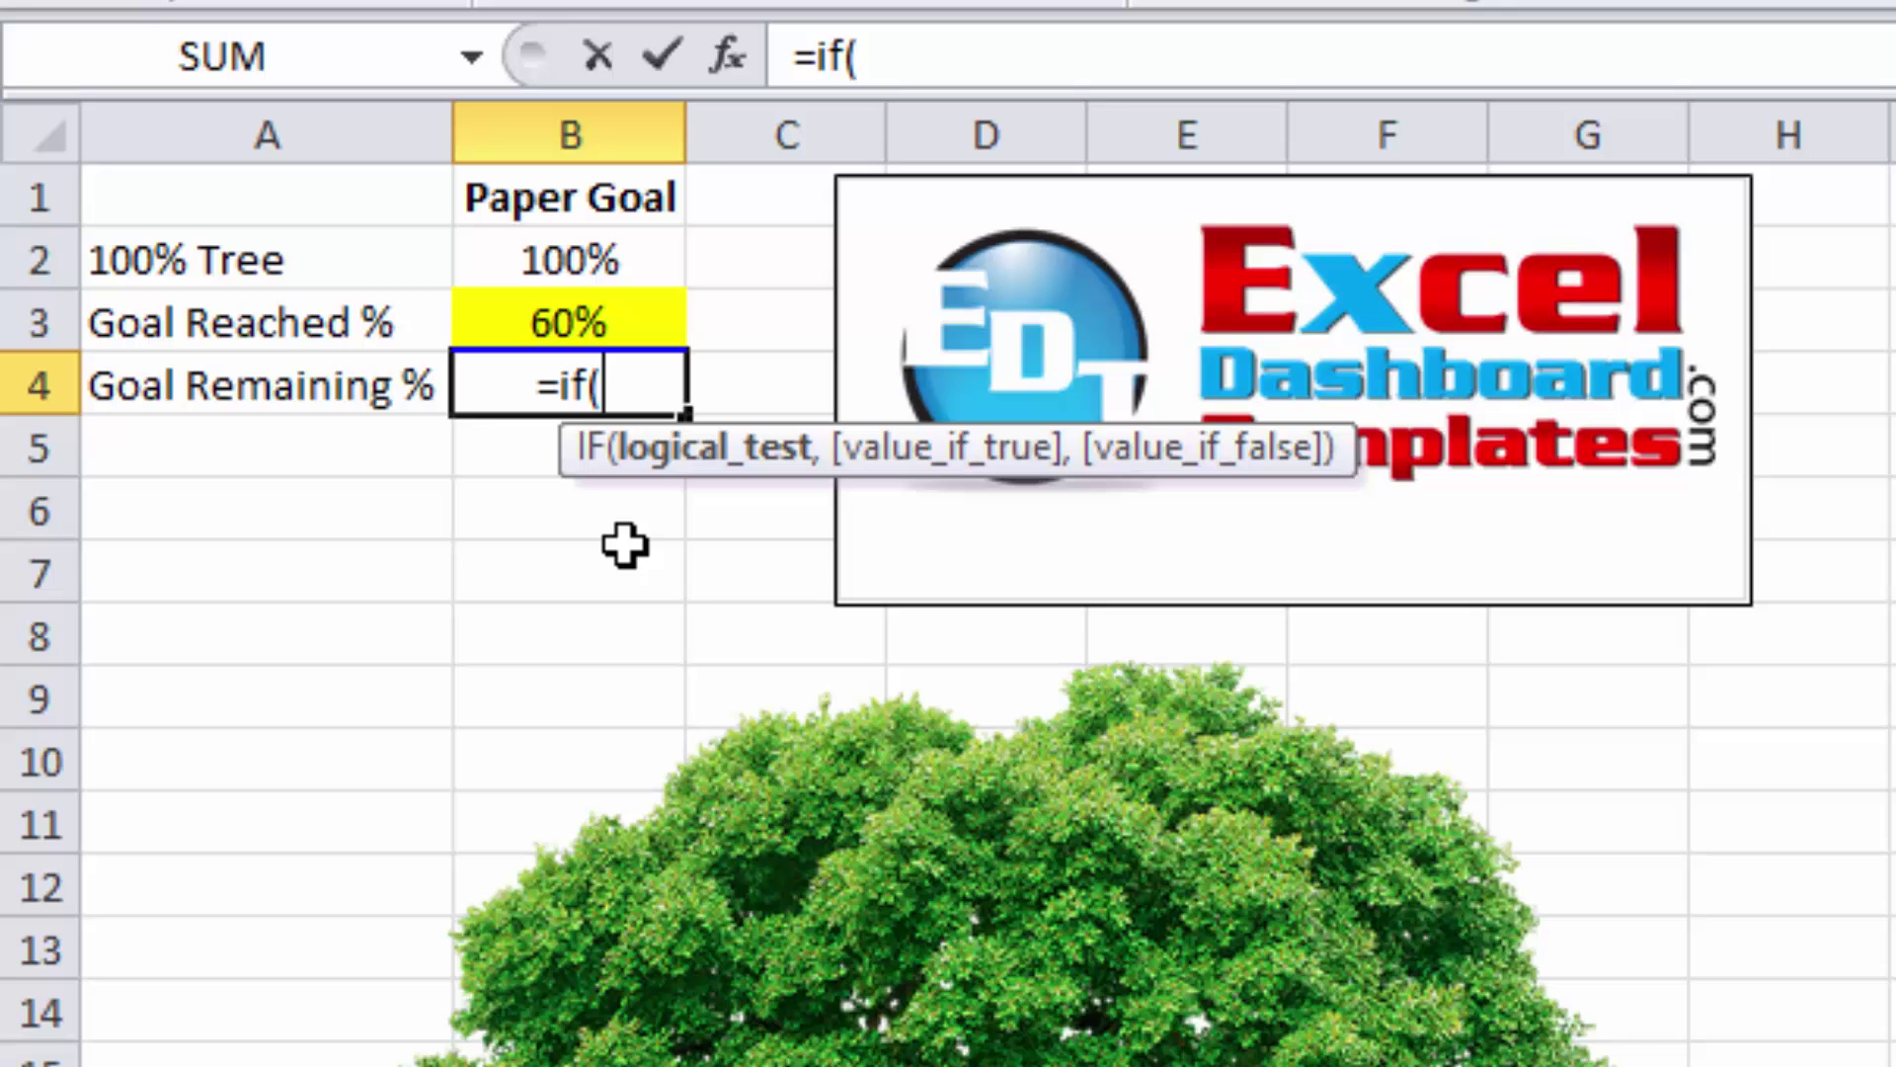
{"action": "type", "text": "b2"}
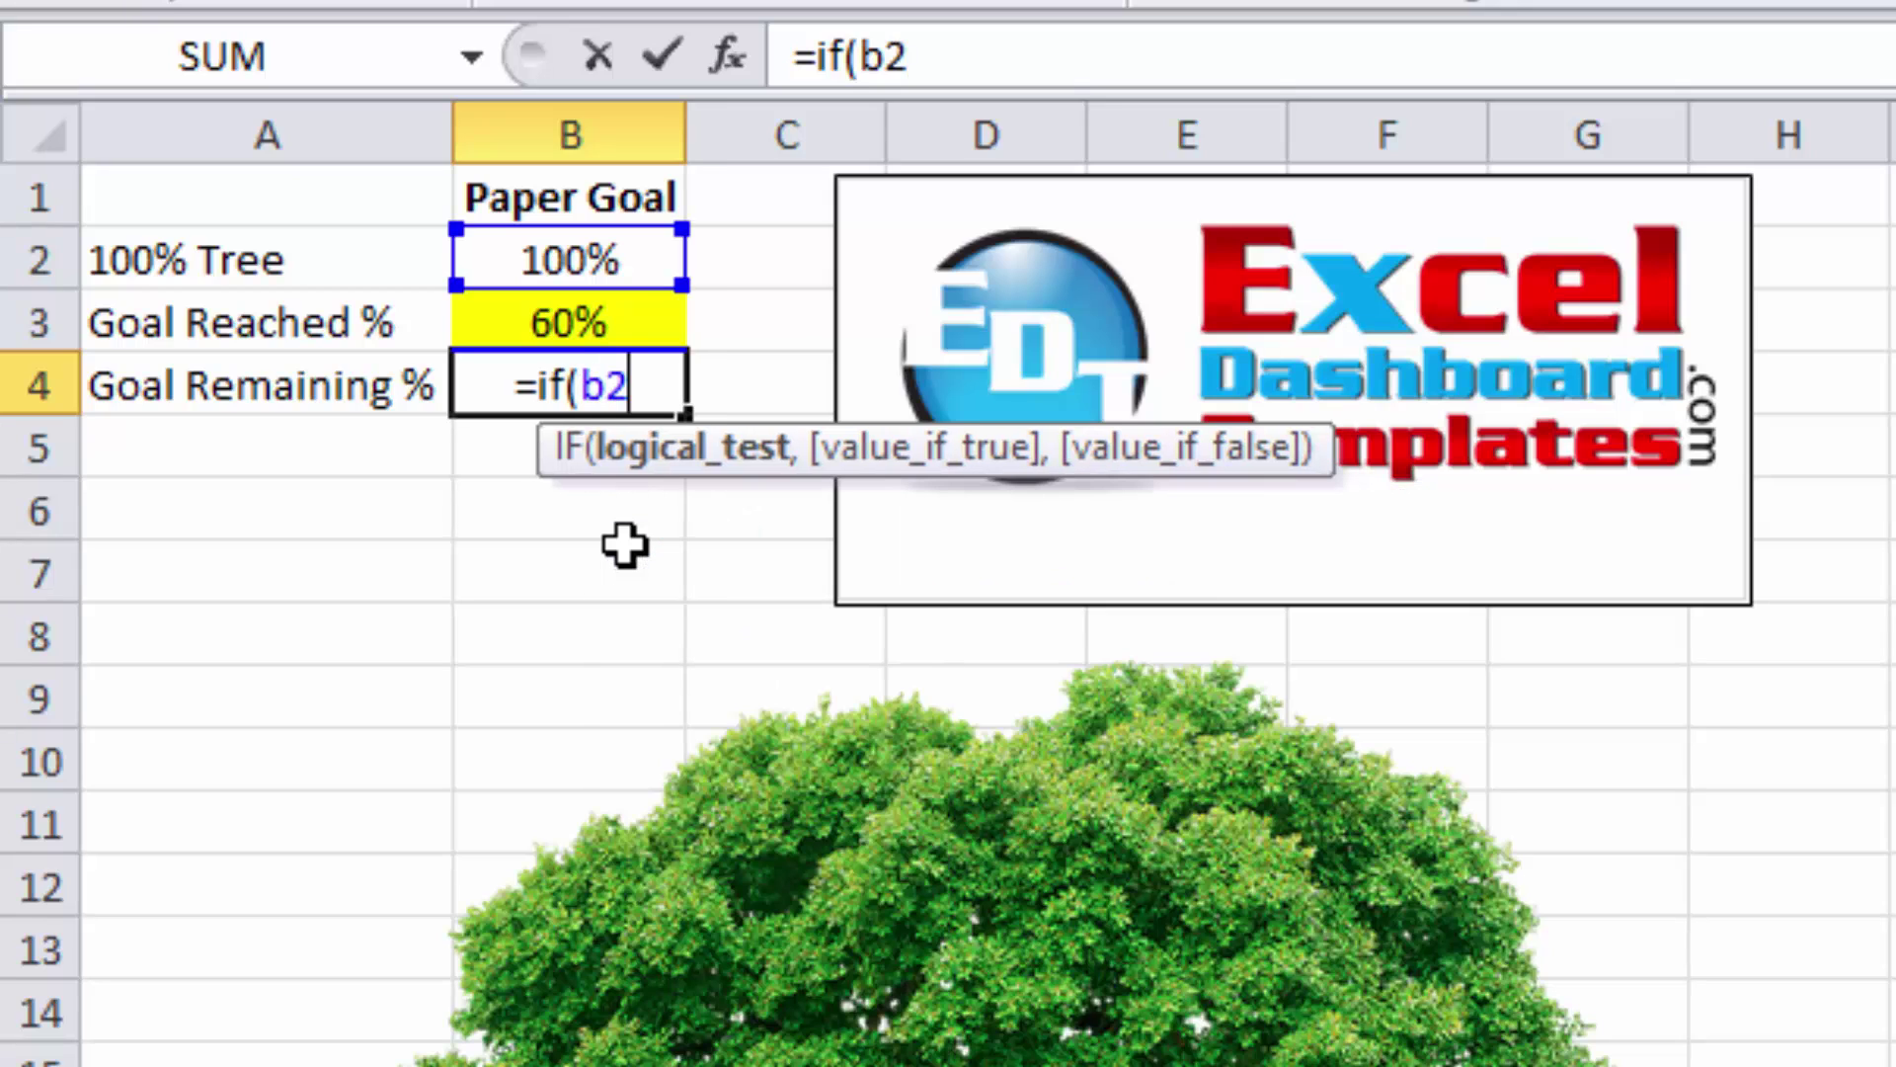
{"action": "type", "text": "-b3"}
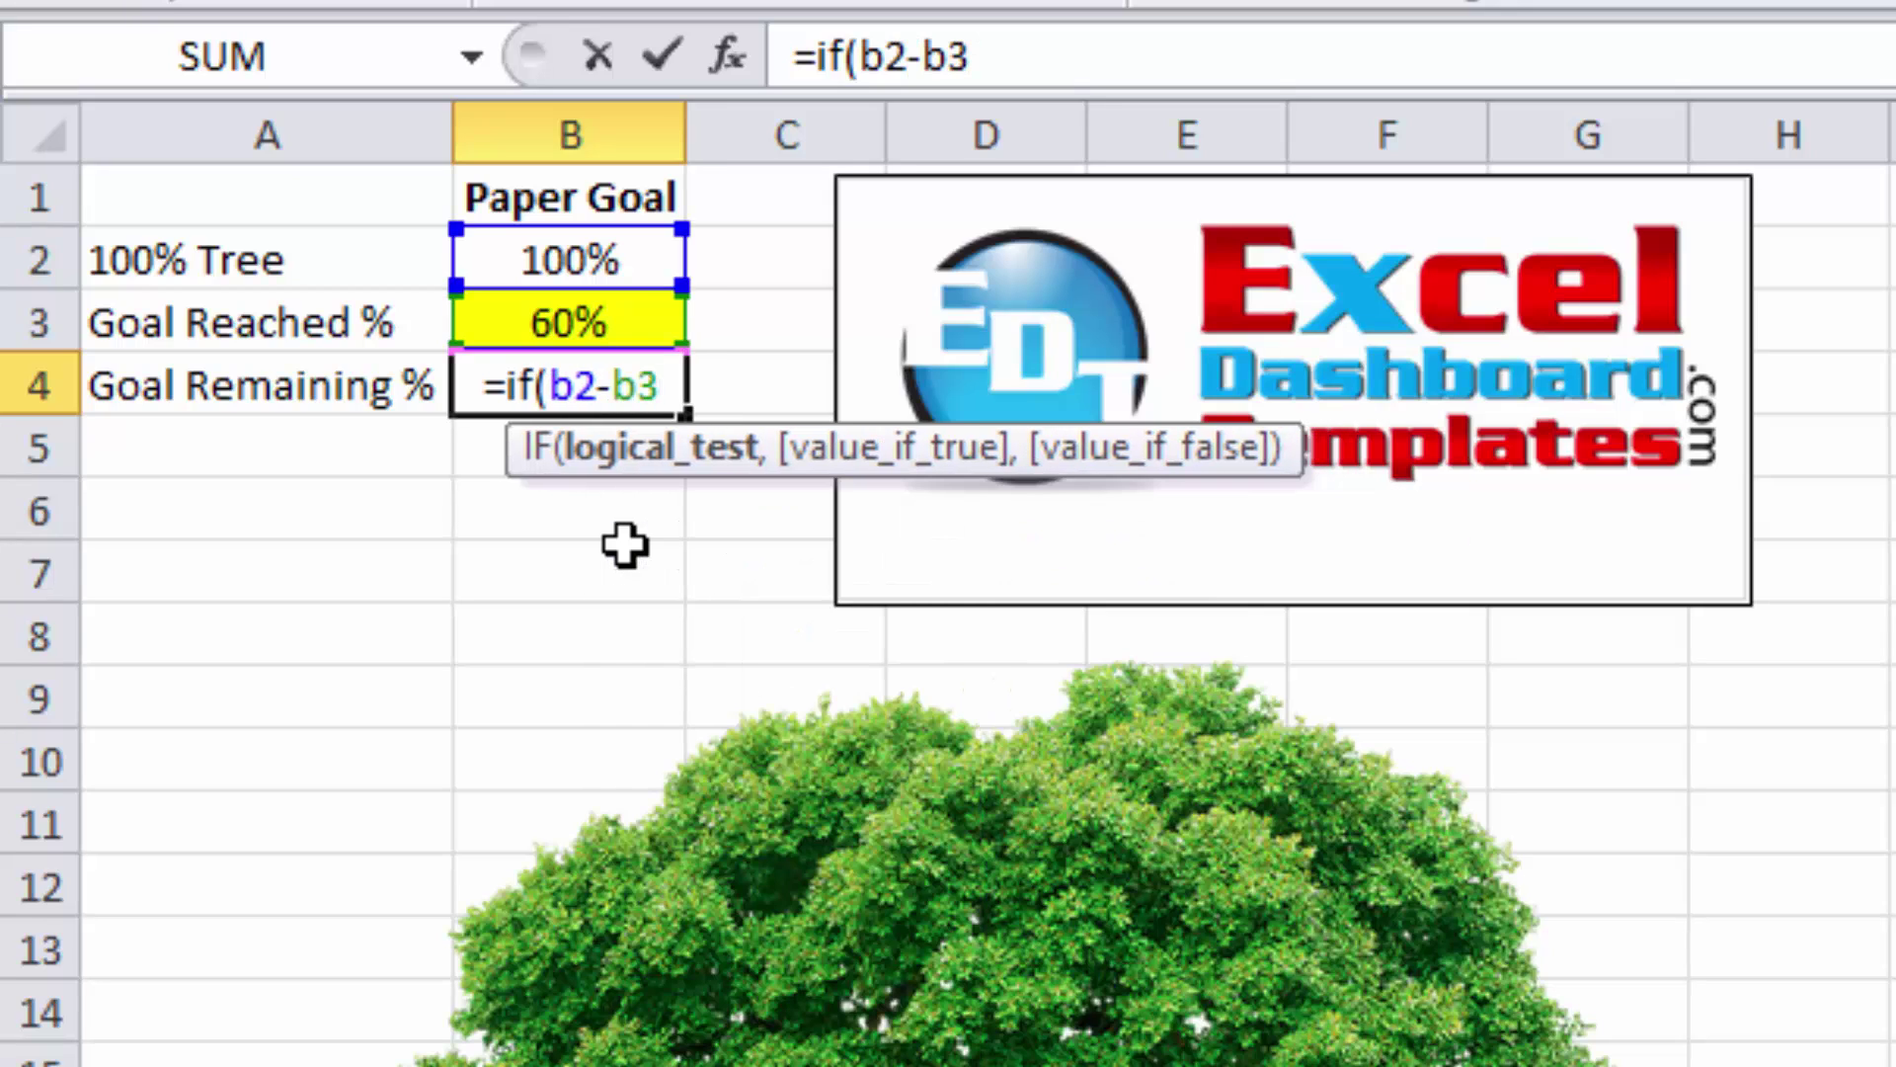
{"action": "type", "text": ">="}
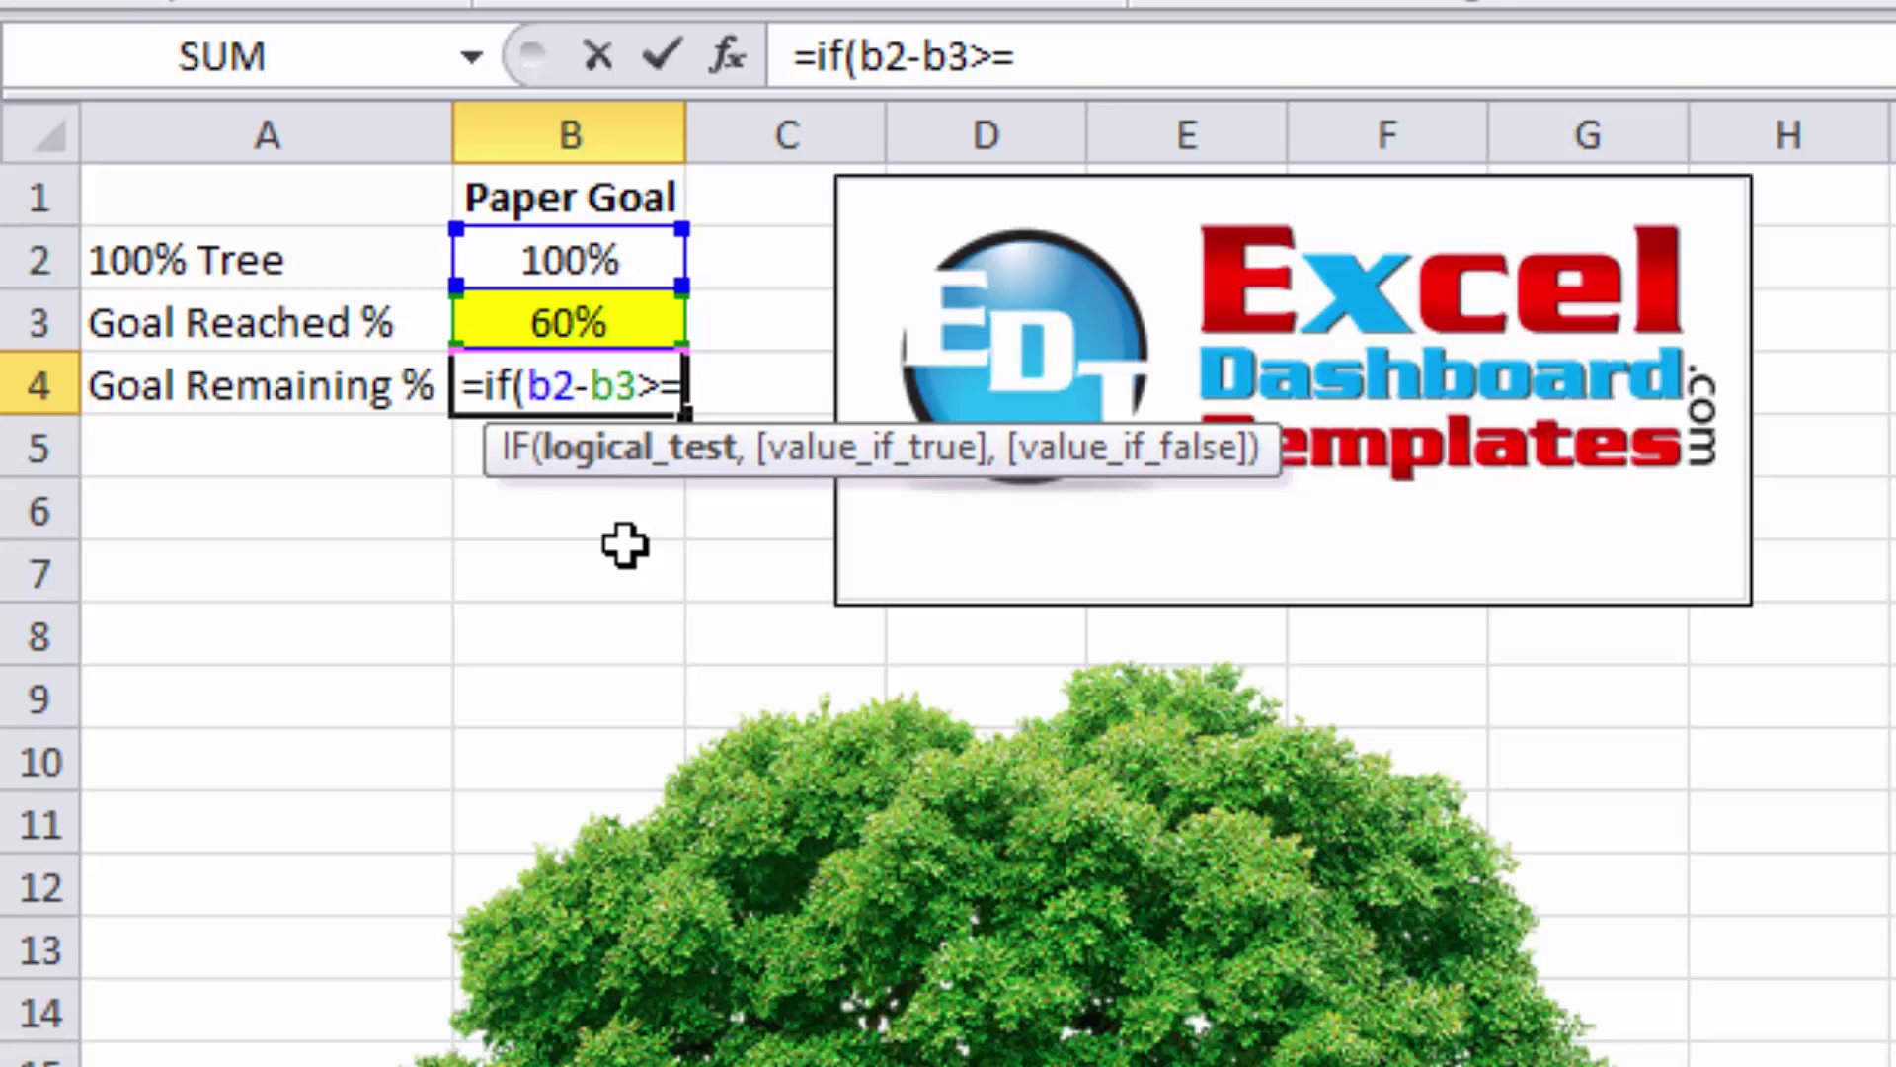
{"action": "type", "text": "0,b2"}
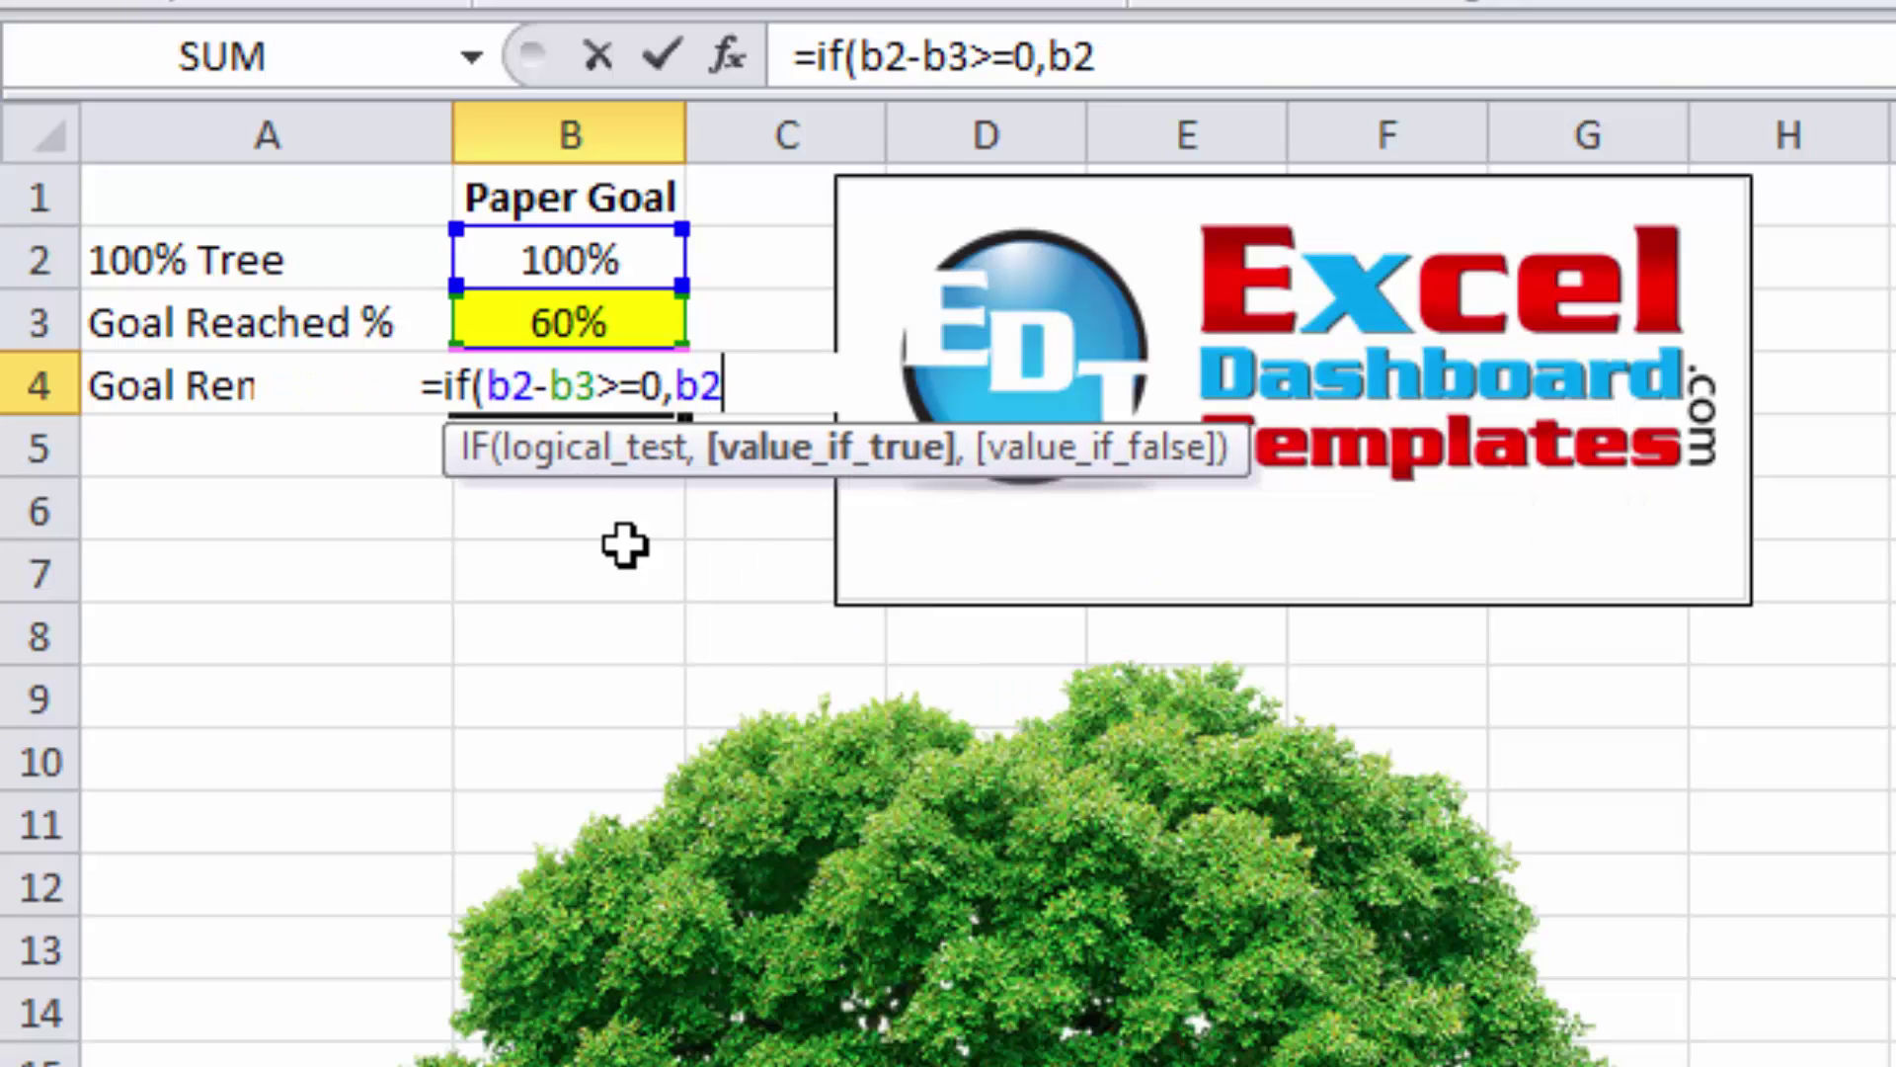
{"action": "type", "text": "-b3"}
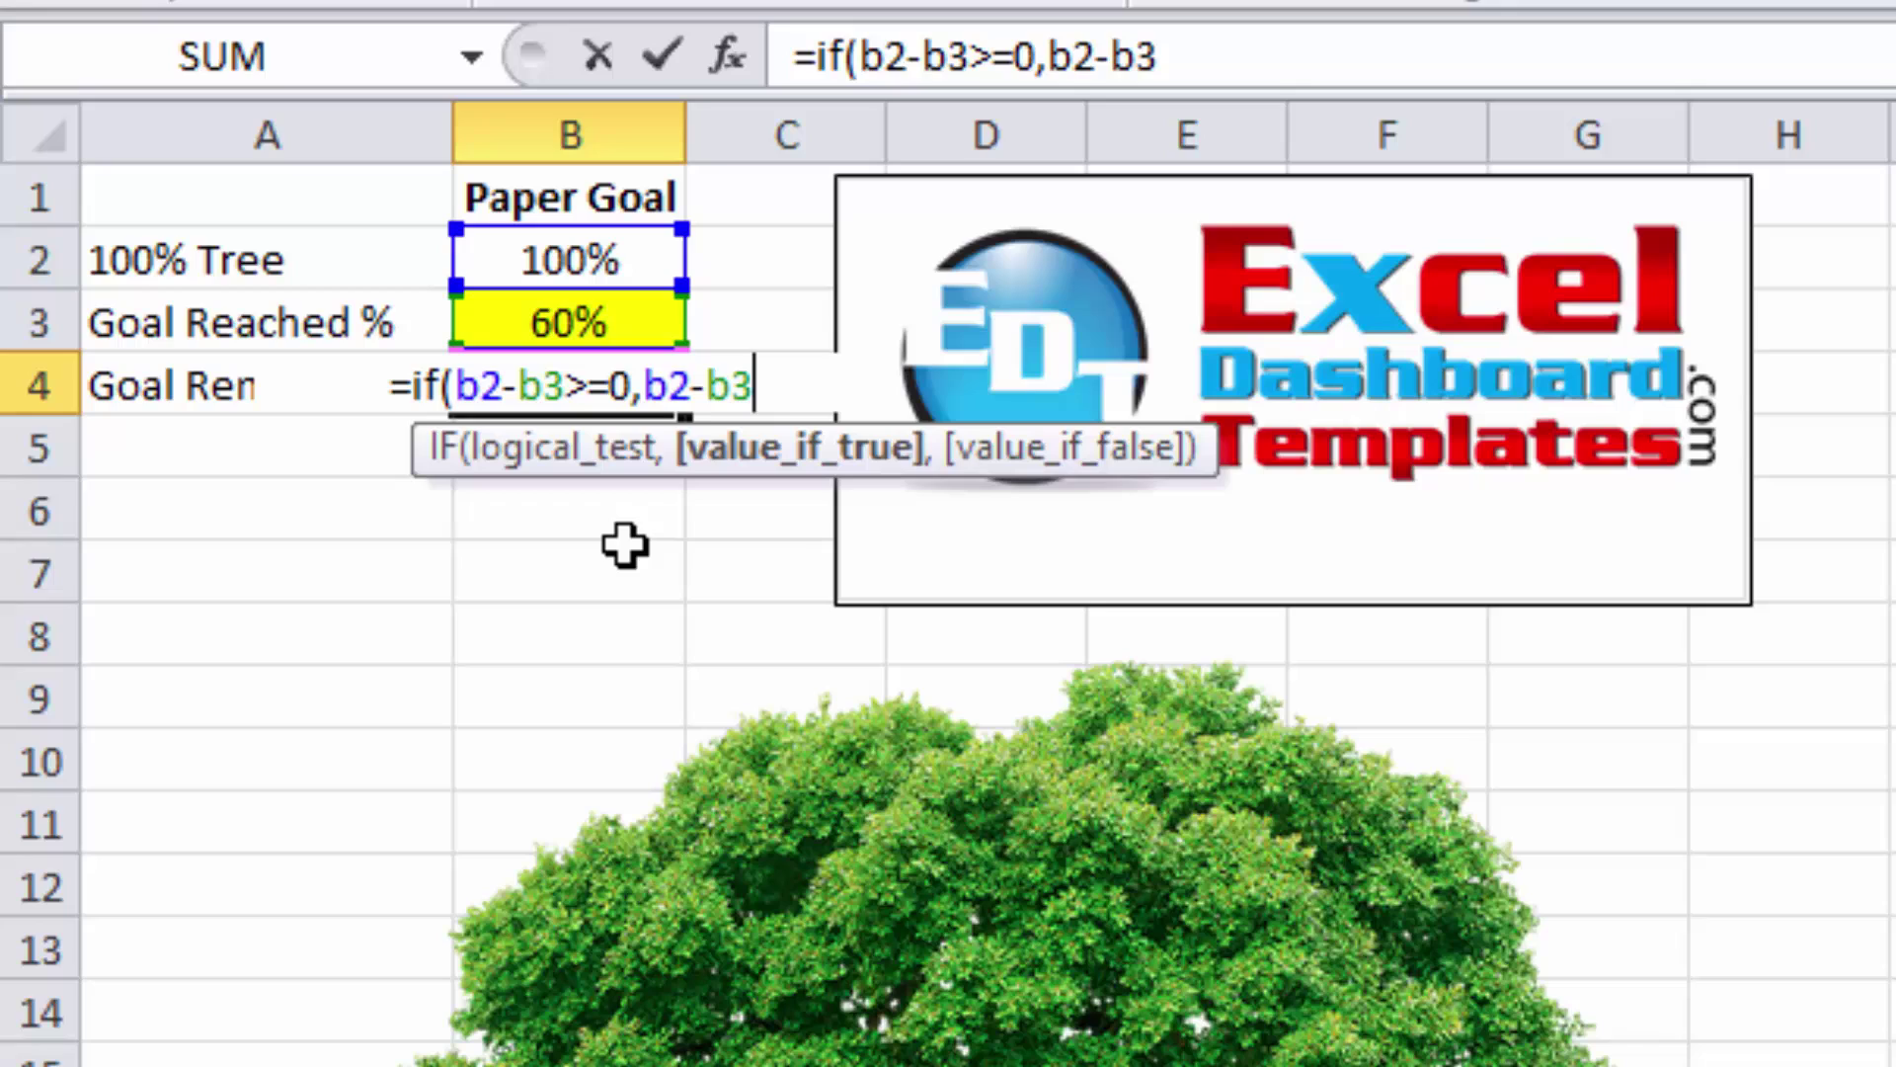
{"action": "type", "text": ",0%)"}
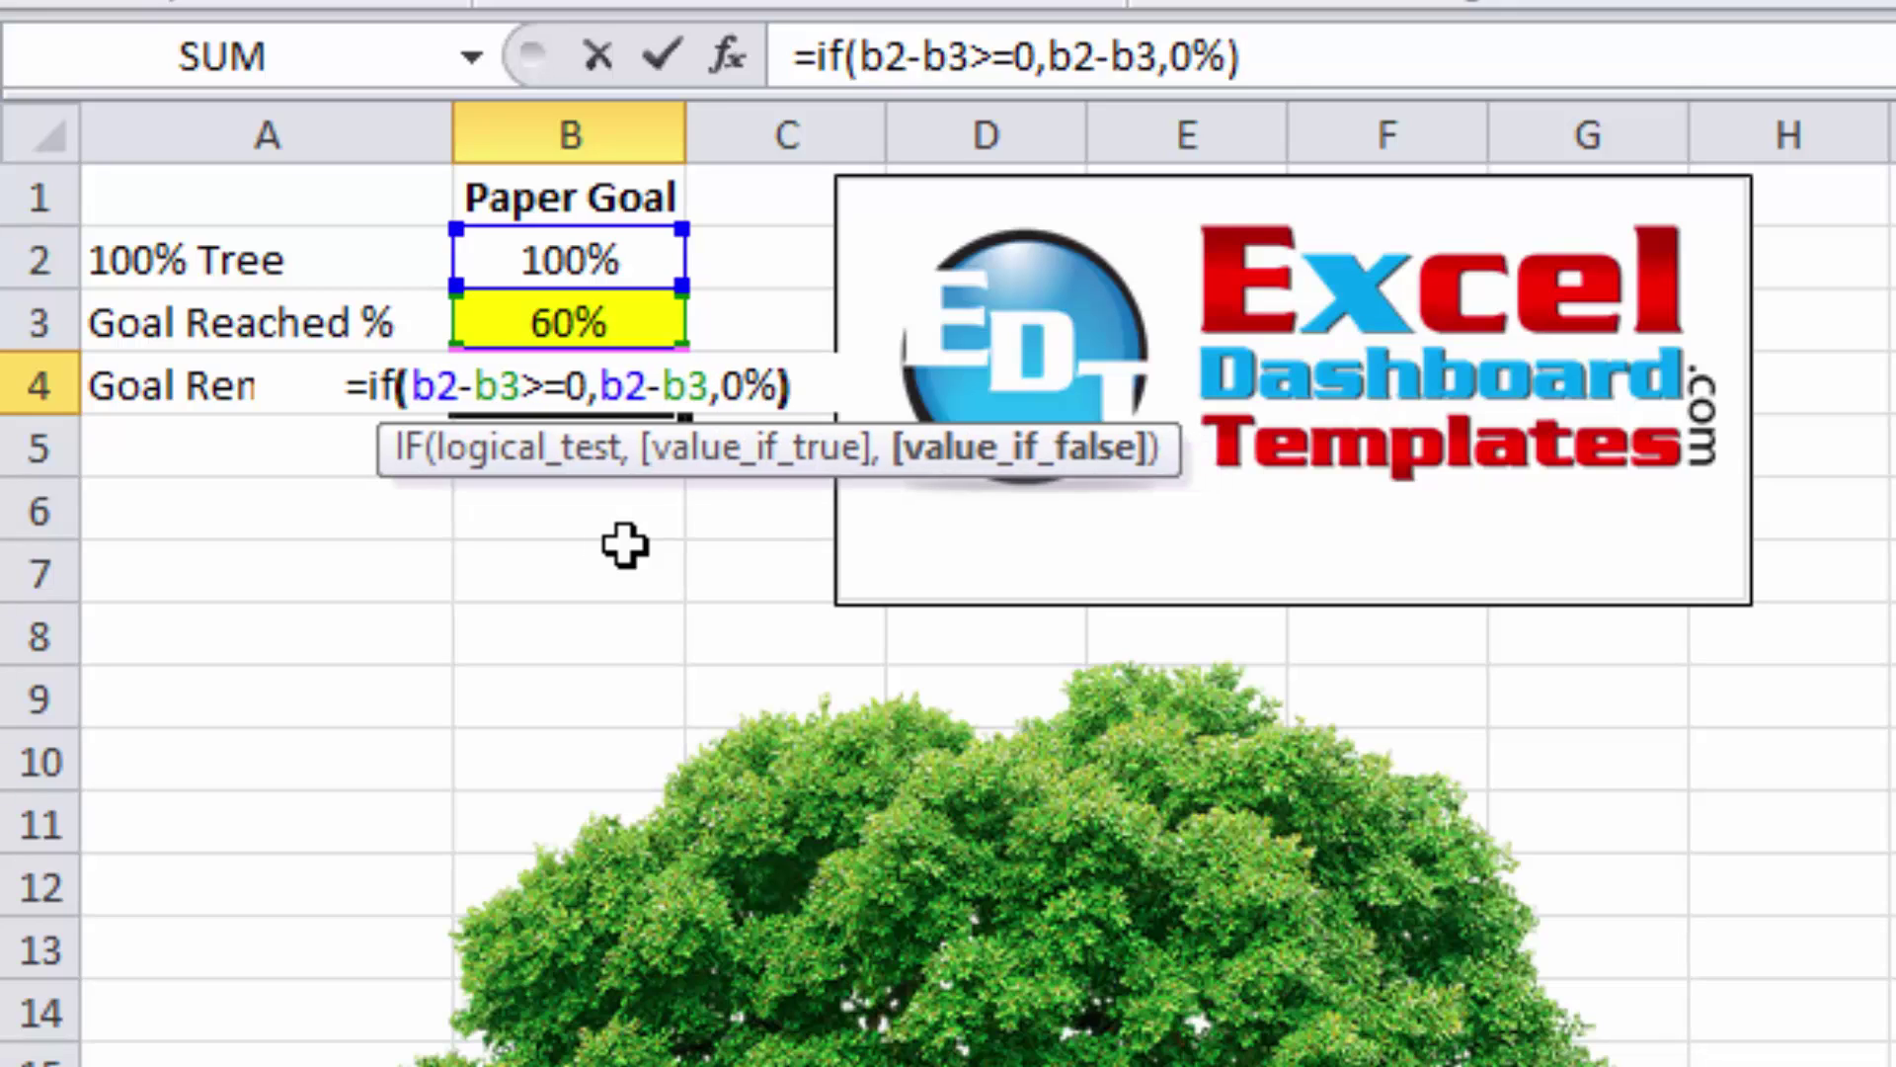
{"action": "key", "text": "Return"}
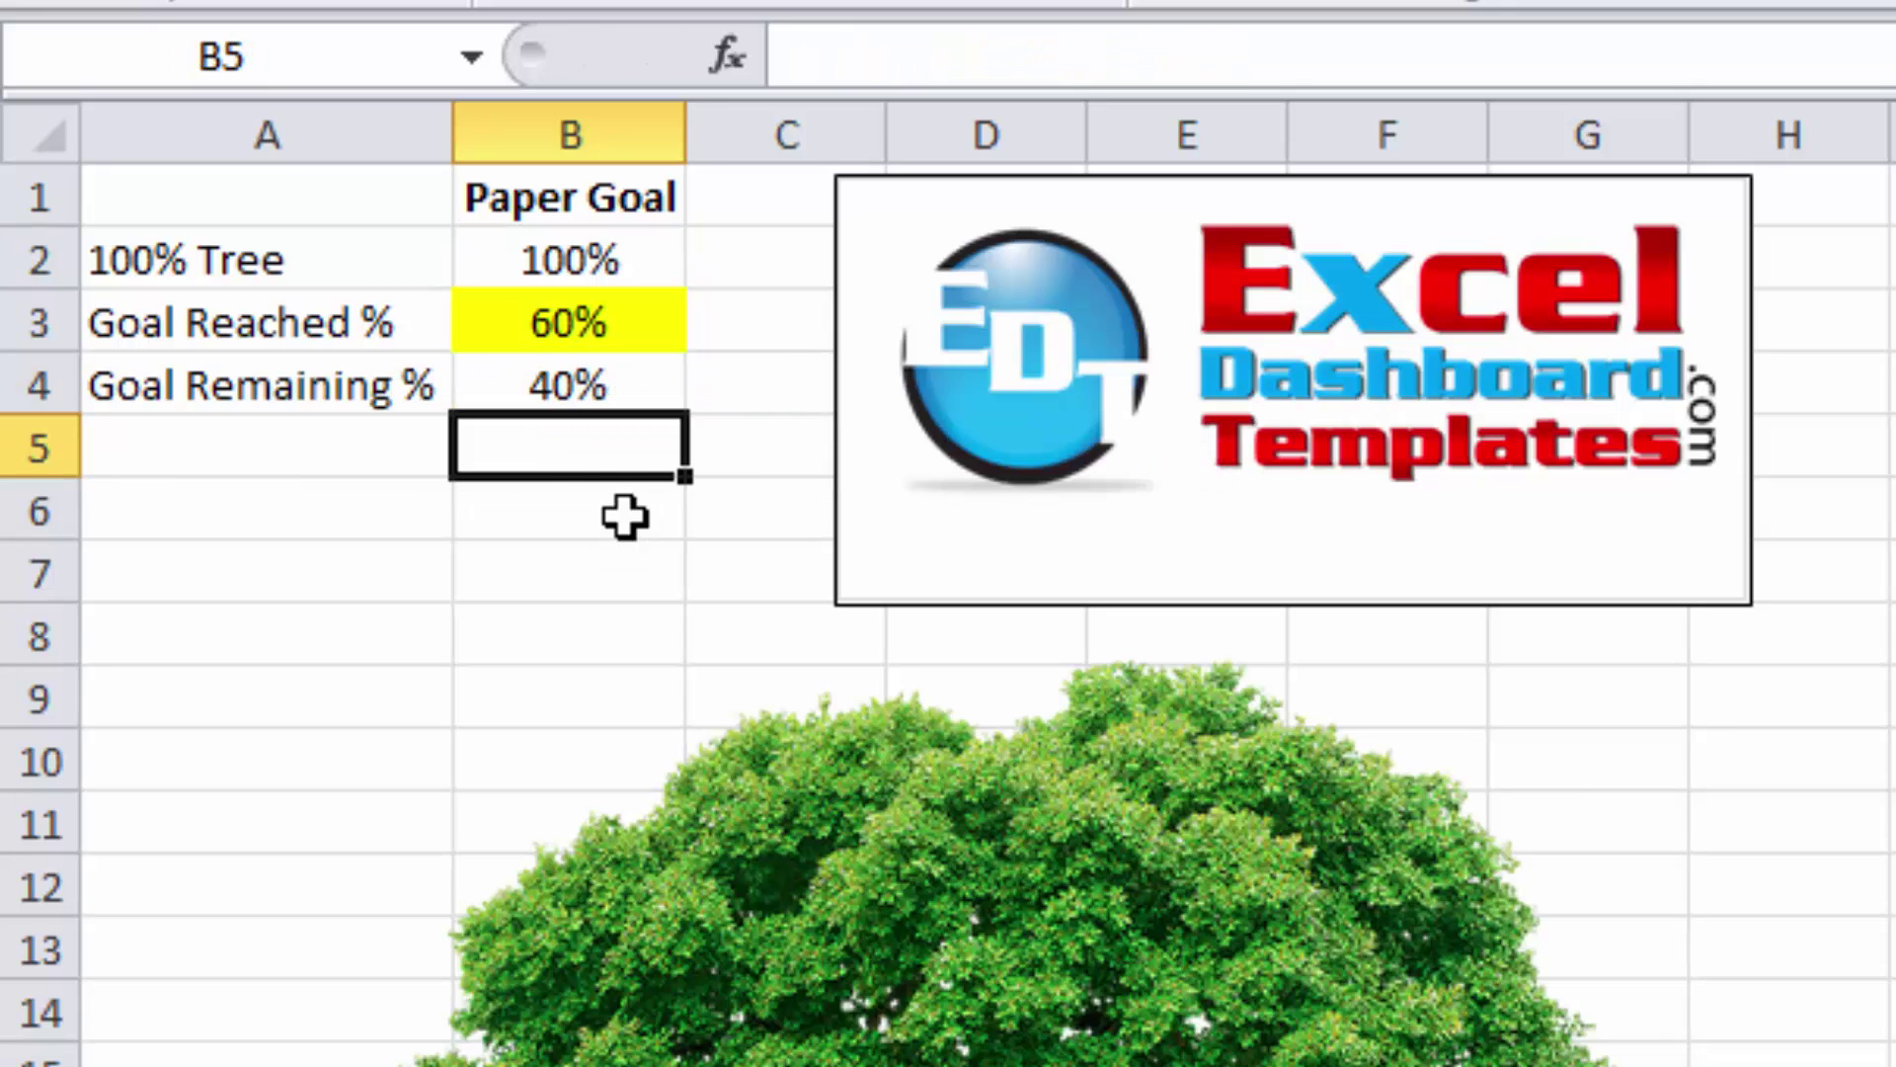
{"action": "left_click", "coordinate": [534, 330]}
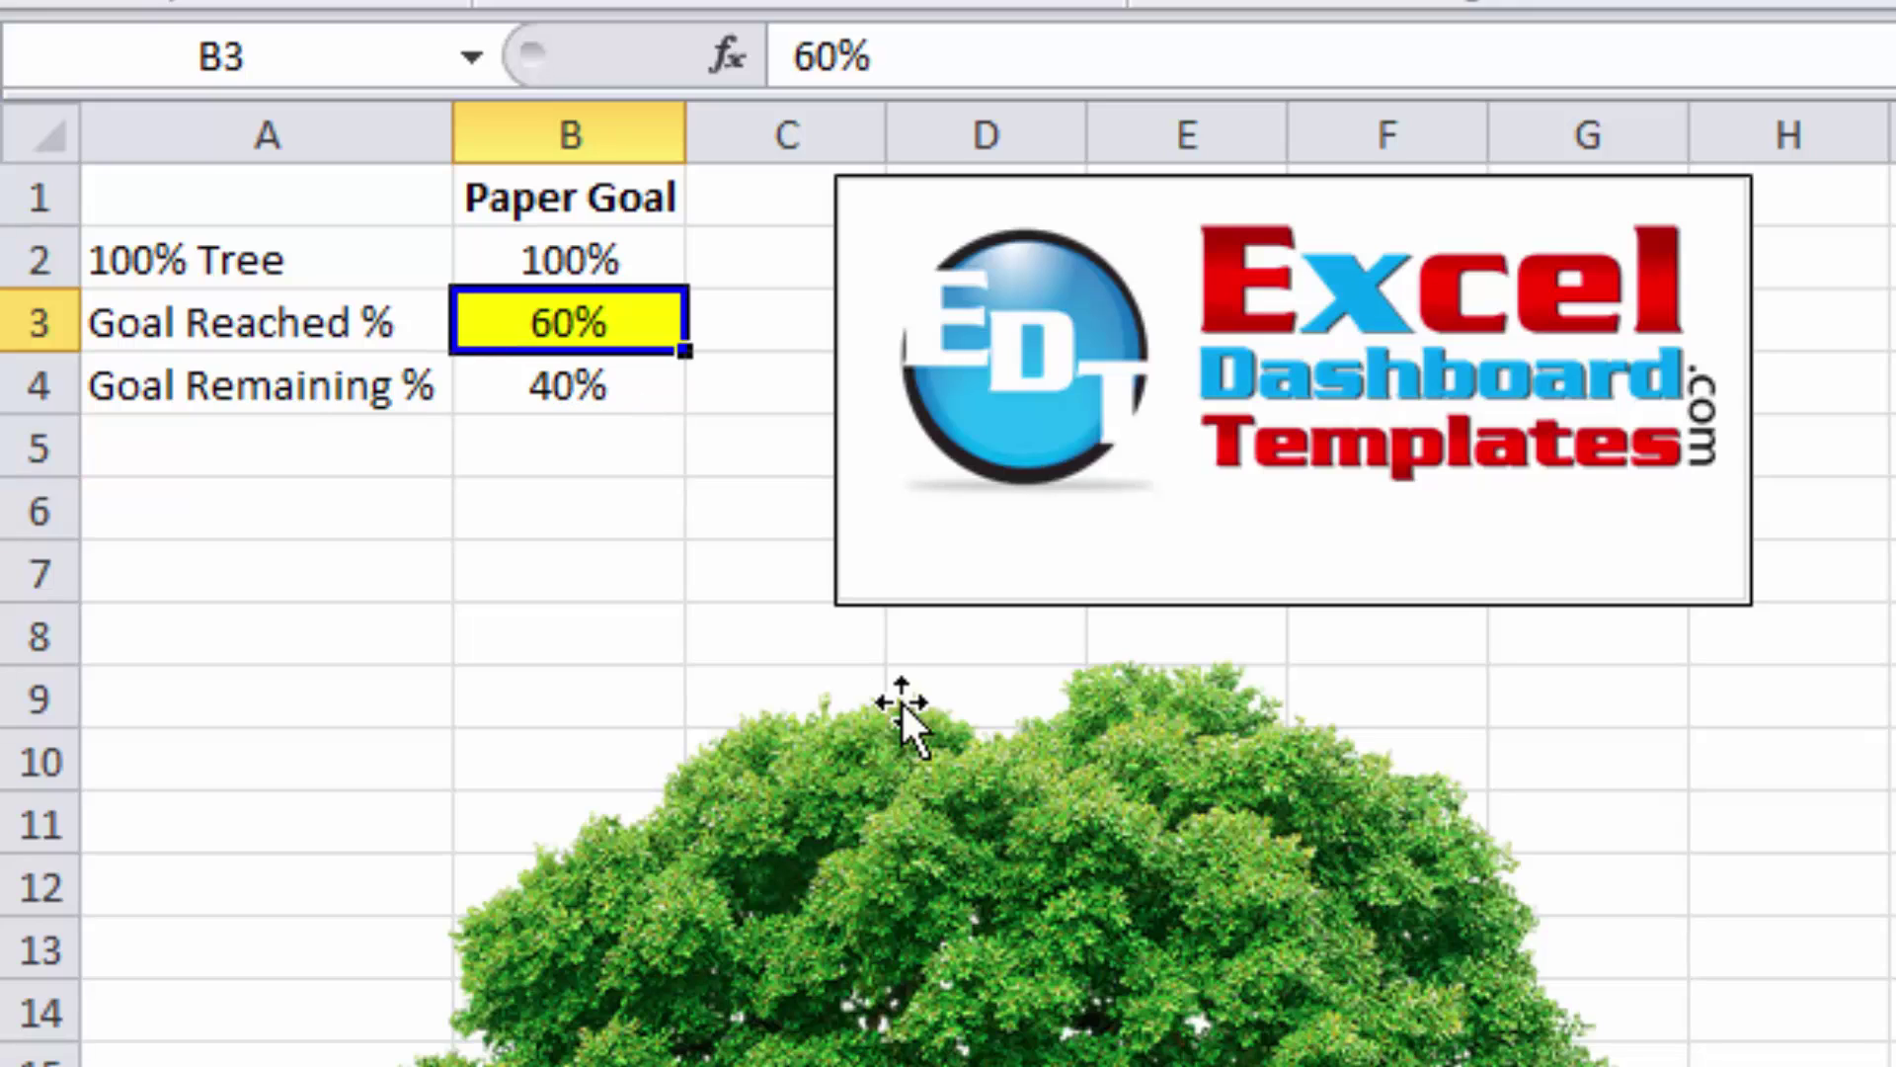
{"action": "type", "text": "40%"}
{"action": "key", "text": "ctrl+Return"}
{"action": "key", "text": "Down"}
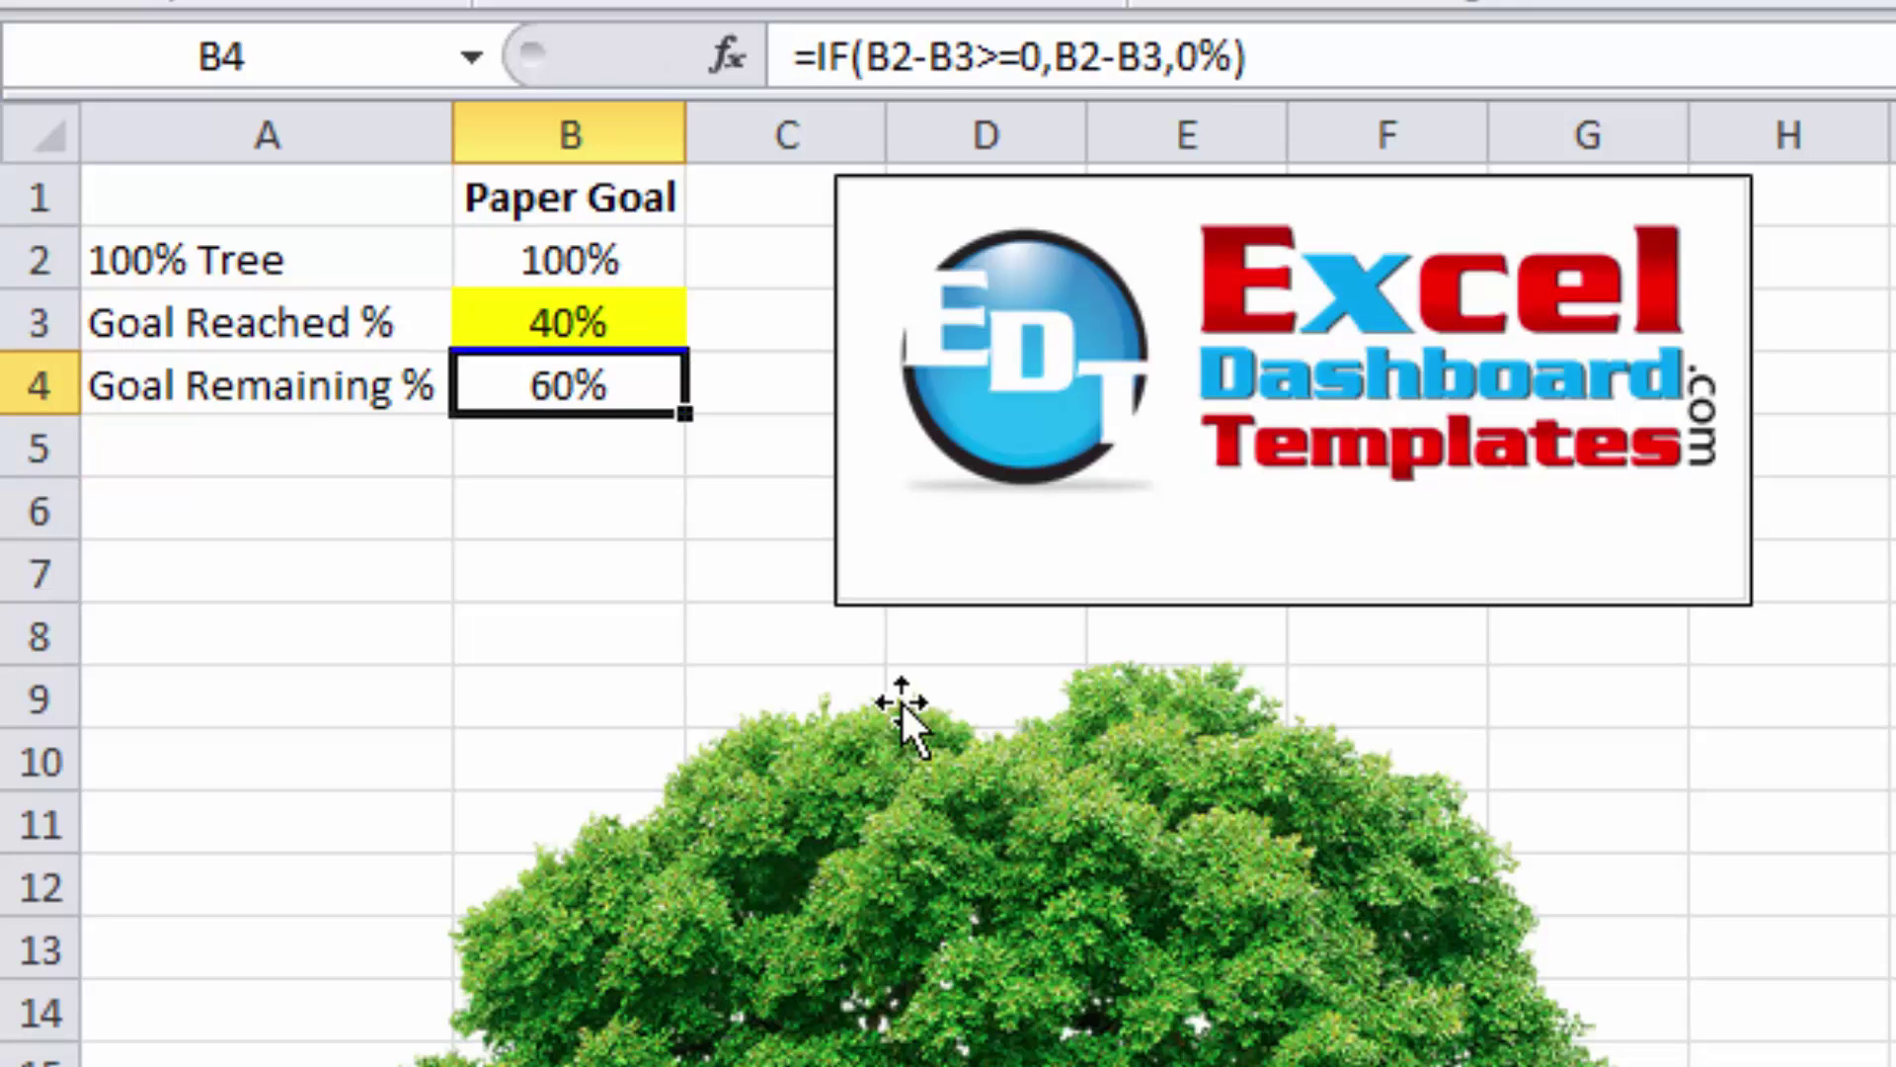
{"action": "key", "text": "Up"}
Test Goal Reached values of 90%, 110% and 100% in B3
{"action": "type", "text": "90%"}
{"action": "key", "text": "ctrl+Return"}
{"action": "key", "text": "Down"}
{"action": "key", "text": "Up"}
{"action": "type", "text": "110"}
{"action": "key", "text": "ctrl+Return"}
{"action": "key", "text": "Down"}
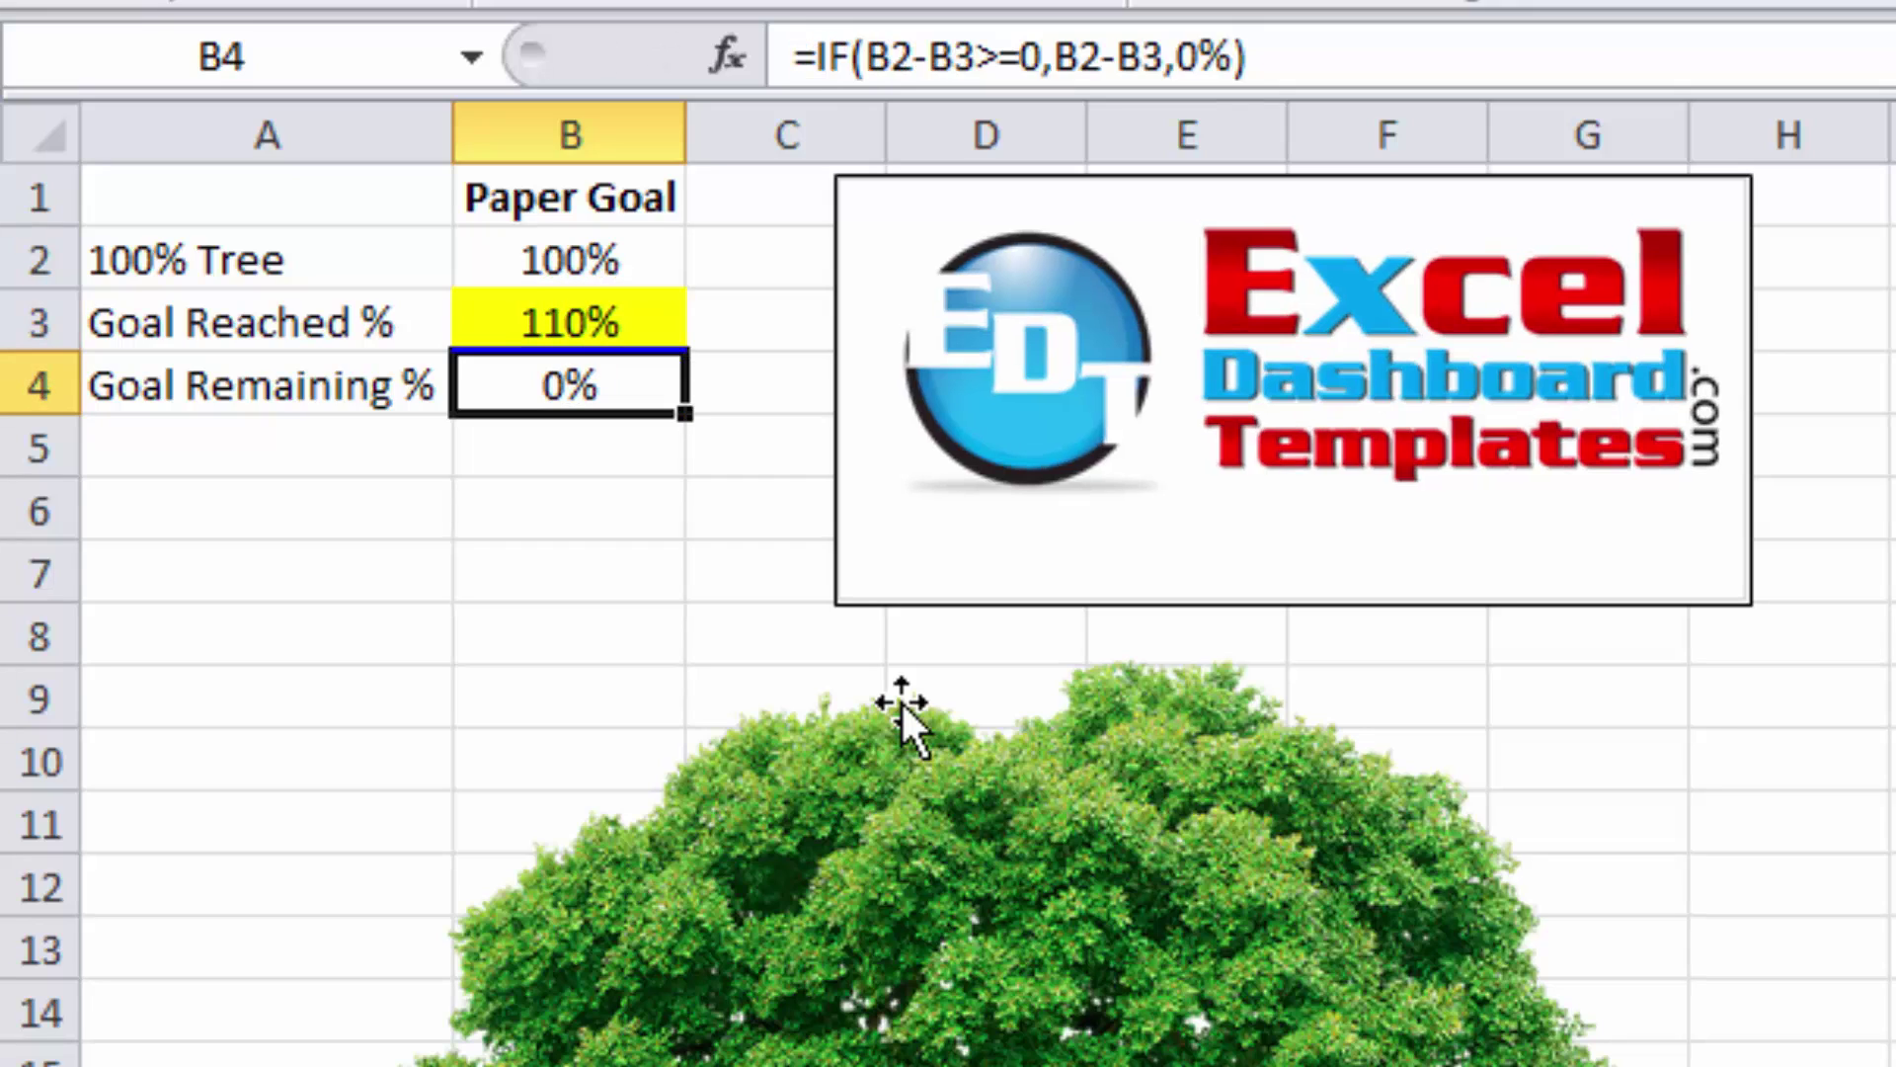
{"action": "key", "text": "Up"}
{"action": "type", "text": "100"}
{"action": "key", "text": "ctrl+Return"}
{"action": "key", "text": "Down"}
Leave B3 at 110%, confirming Goal Remaining % in B4 shows 0%
{"action": "key", "text": "Up"}
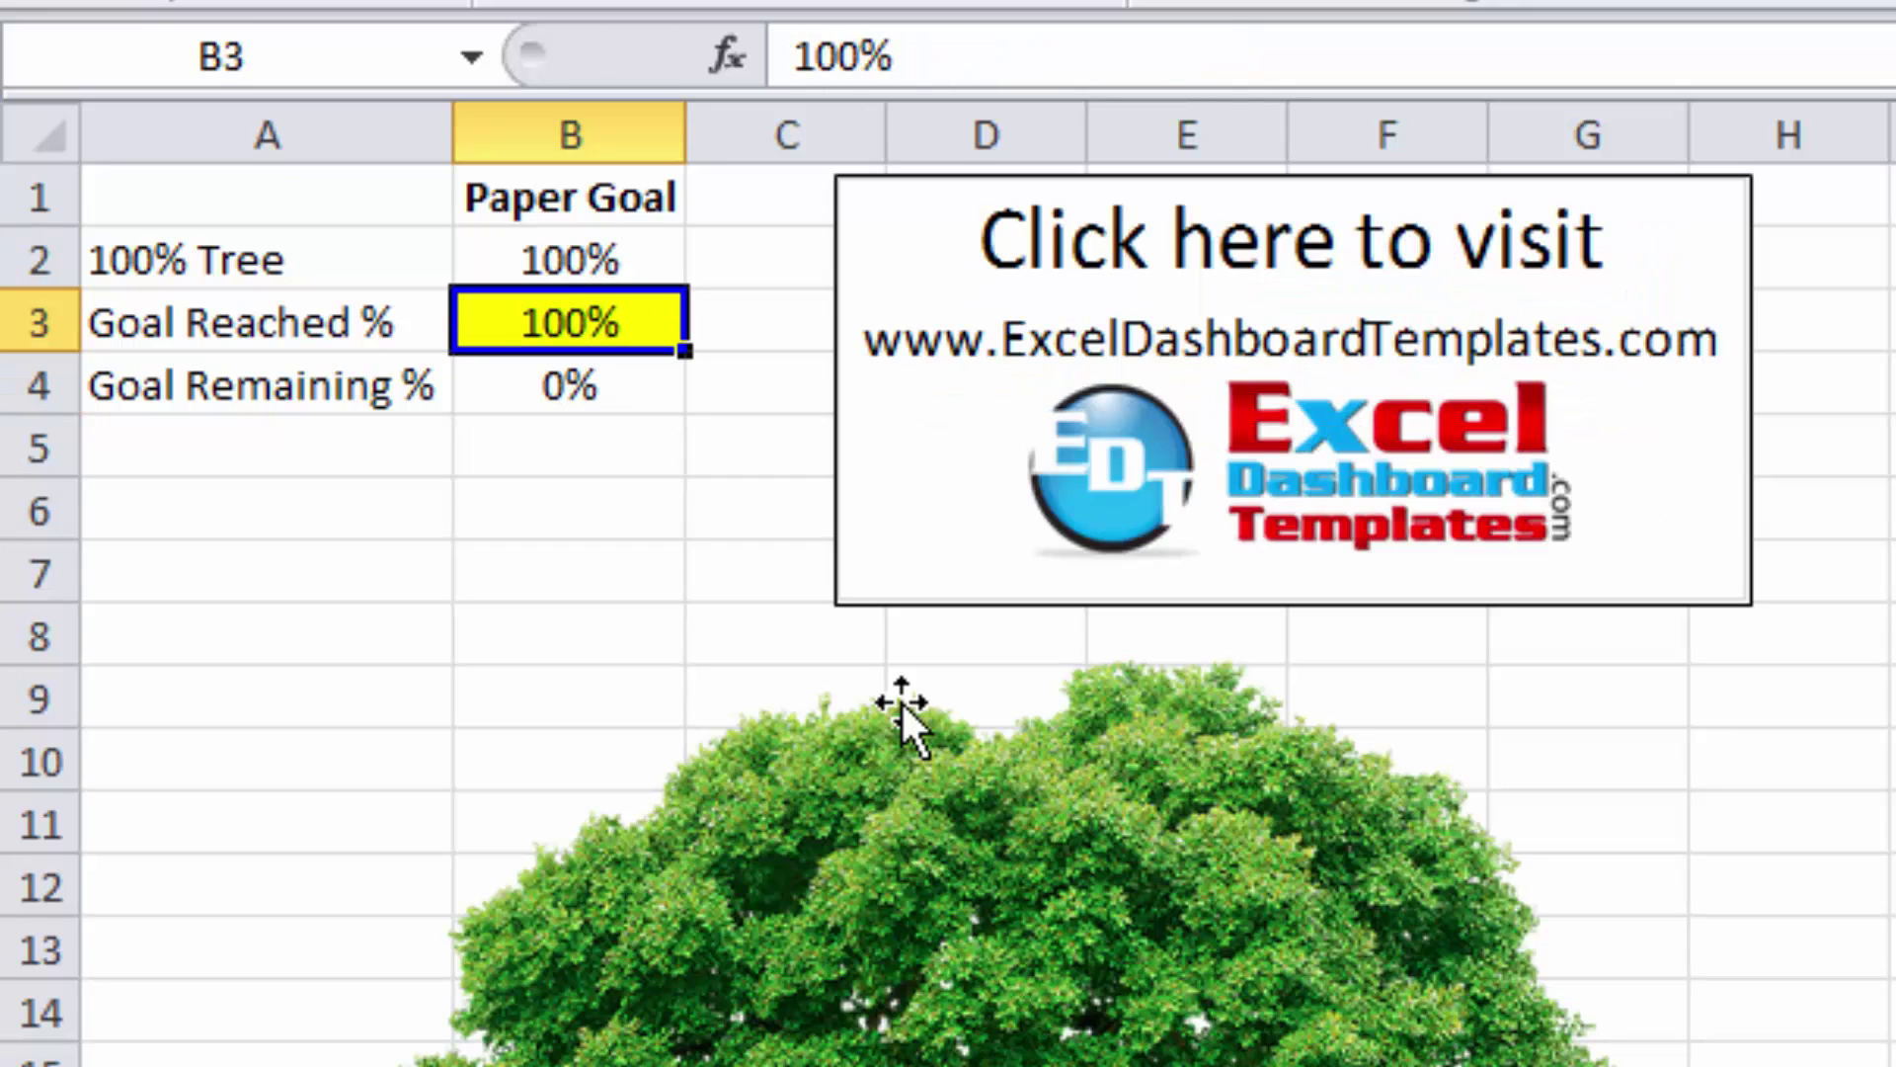
{"action": "type", "text": "110"}
{"action": "key", "text": "ctrl+Return"}
{"action": "key", "text": "Down"}
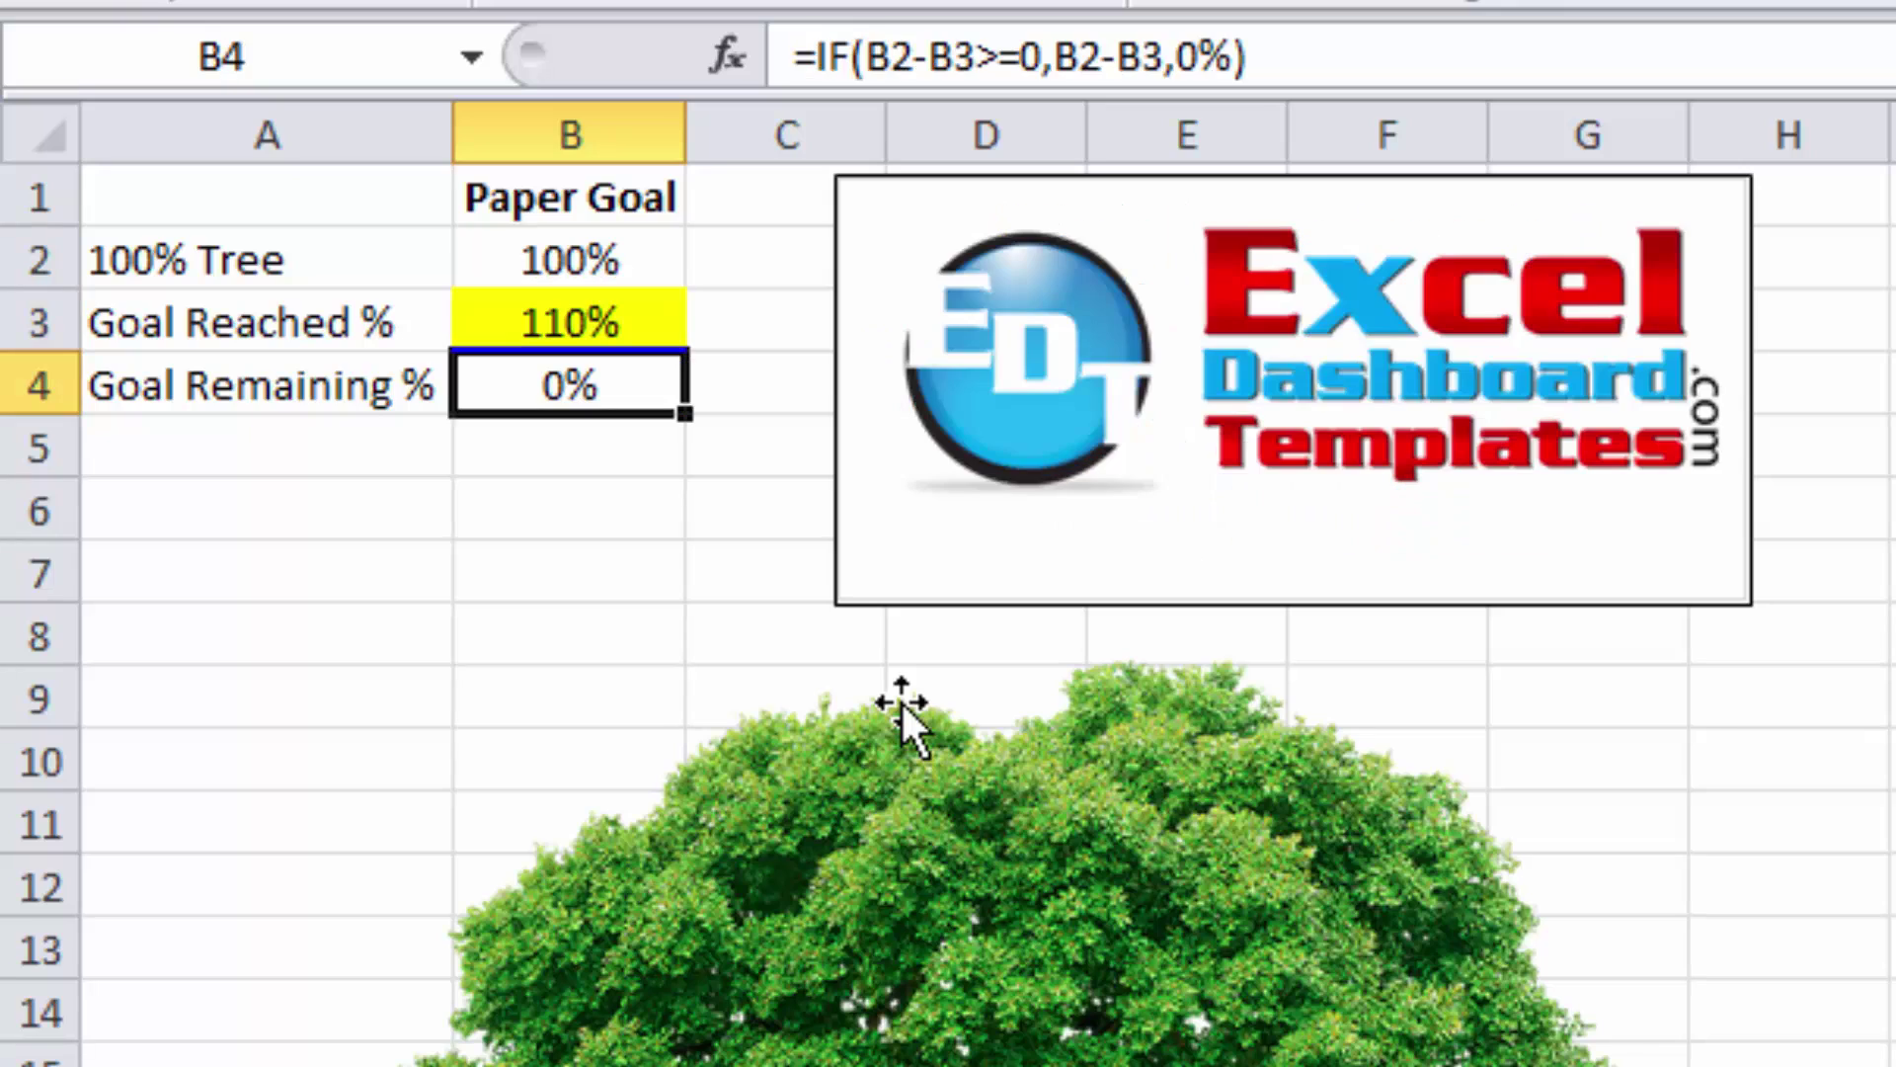
{"action": "left_click", "coordinate": [544, 611]}
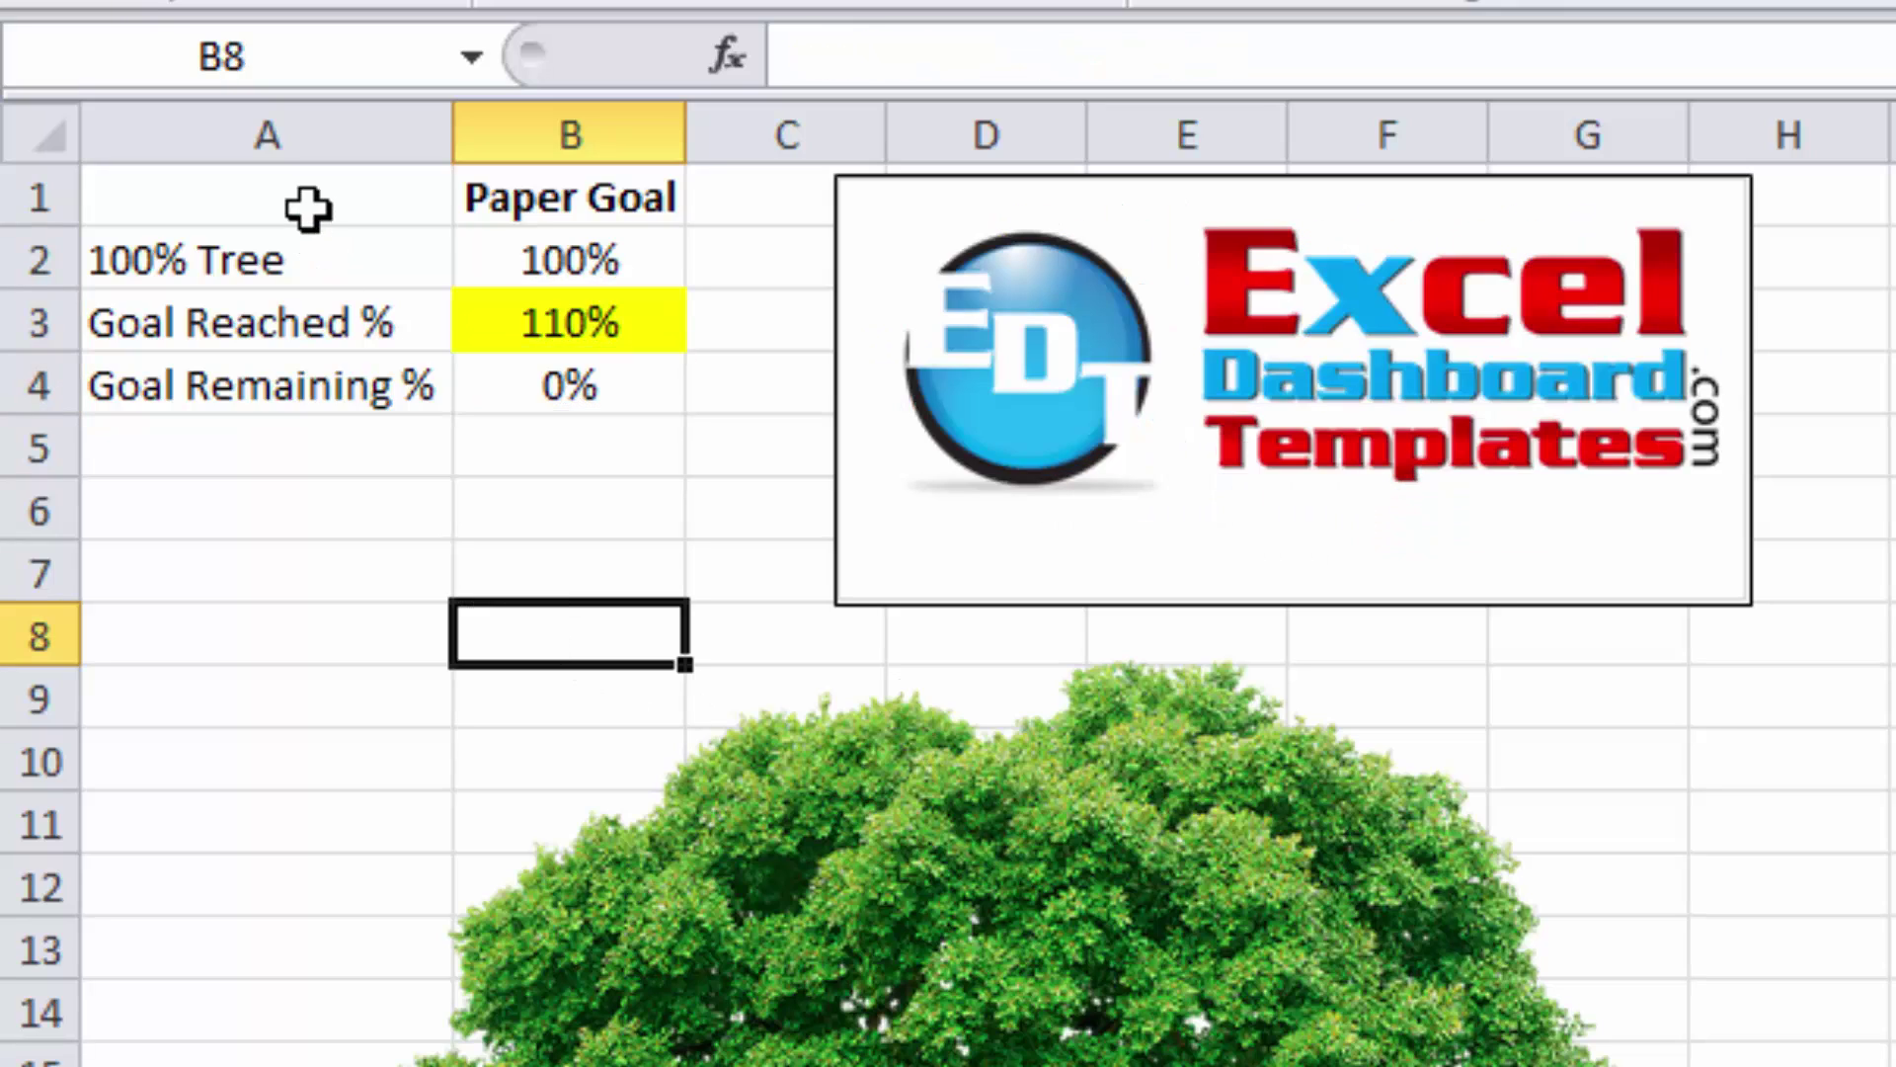
{"action": "left_click_drag", "start_coordinate": [308, 207], "coordinate": [491, 380]}
{"action": "left_click", "coordinate": [335, 637]}
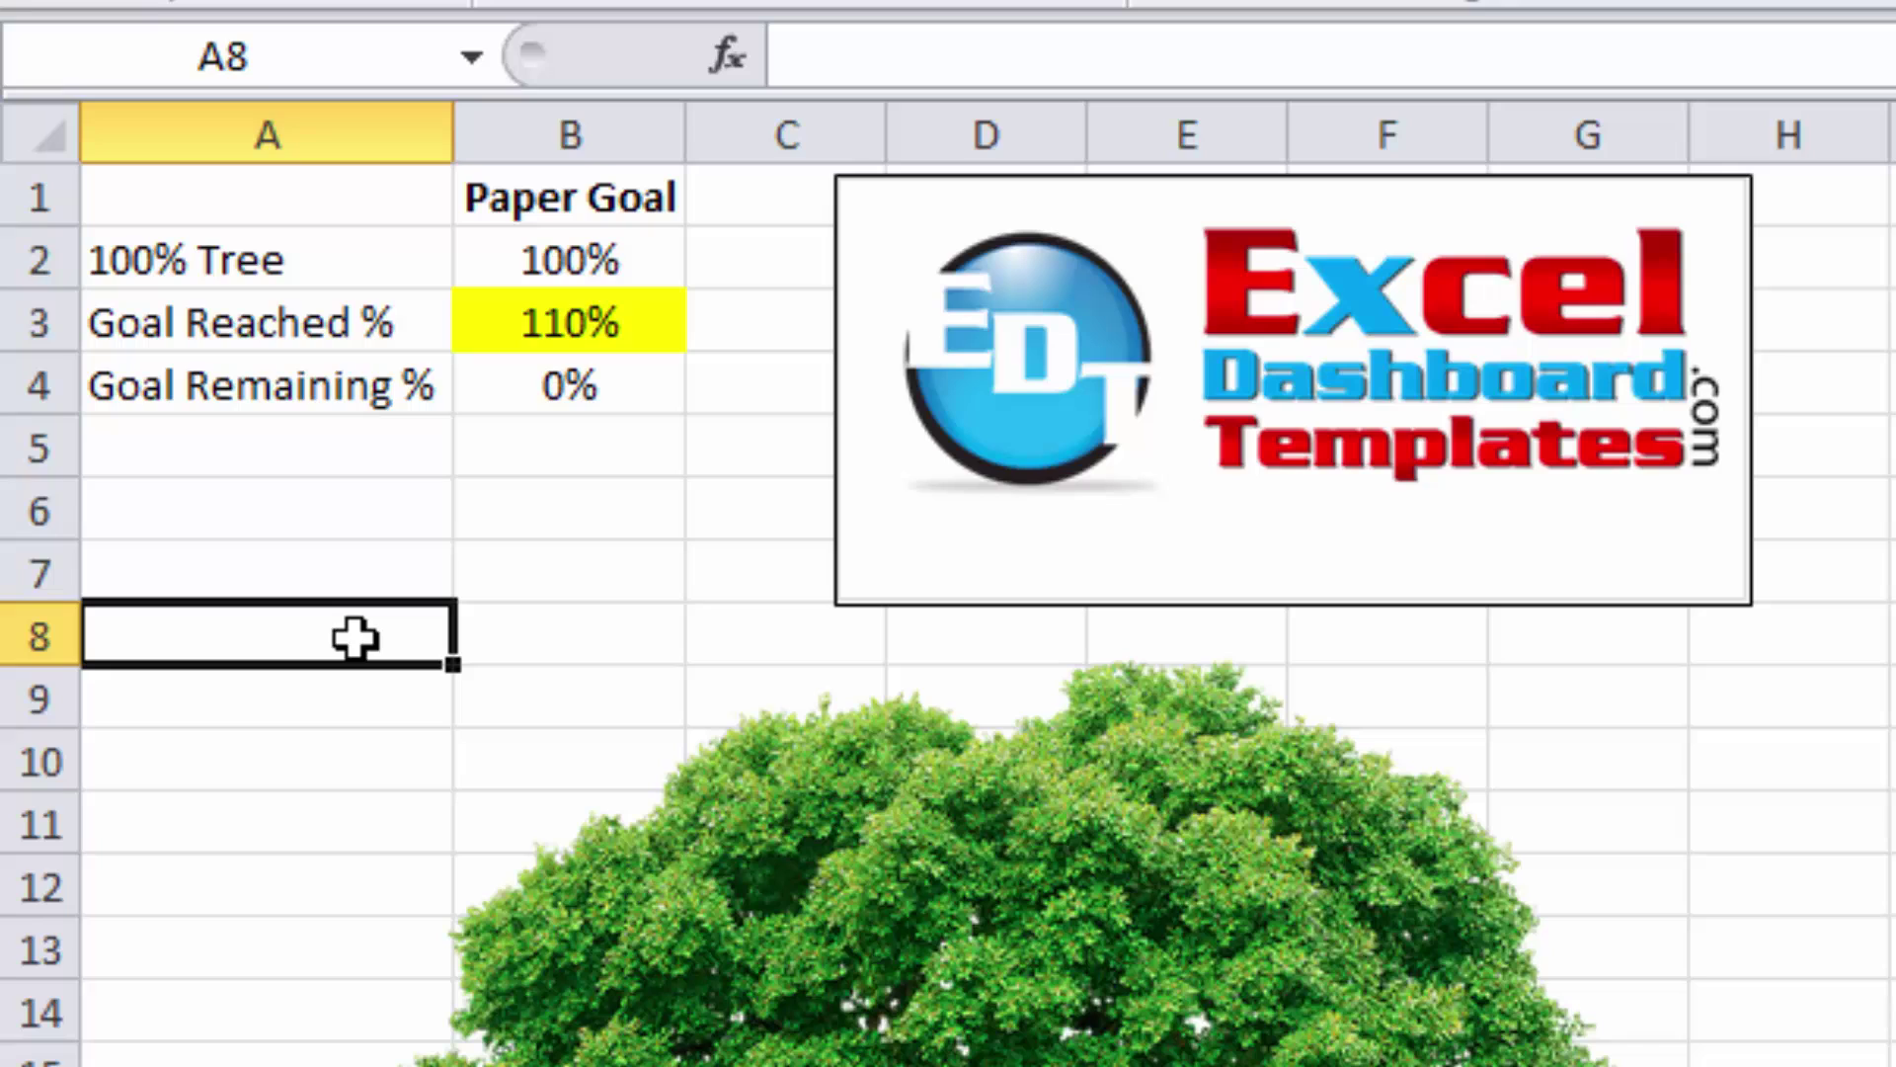
Crop the tree picture, trimming its bottom edge closer to the tree
{"action": "left_click", "coordinate": [1001, 820]}
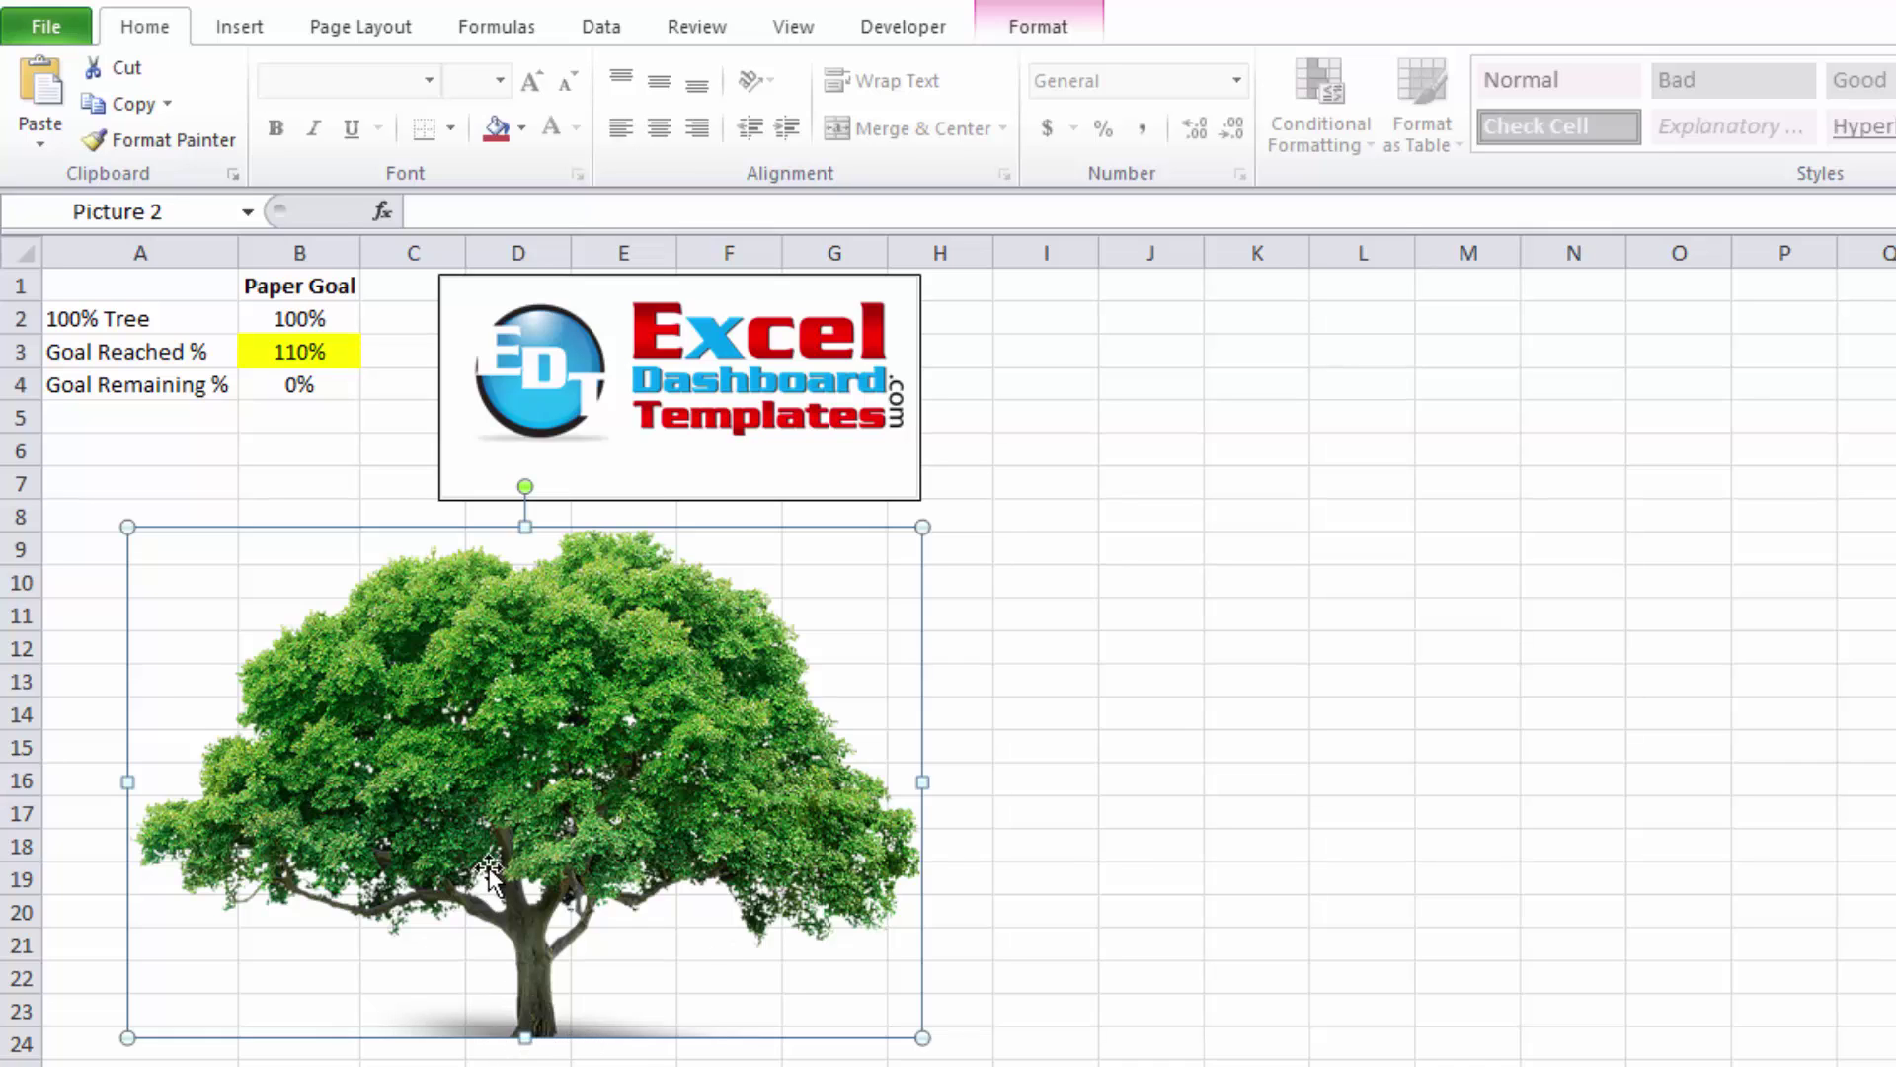
{"action": "left_click", "coordinate": [1042, 30]}
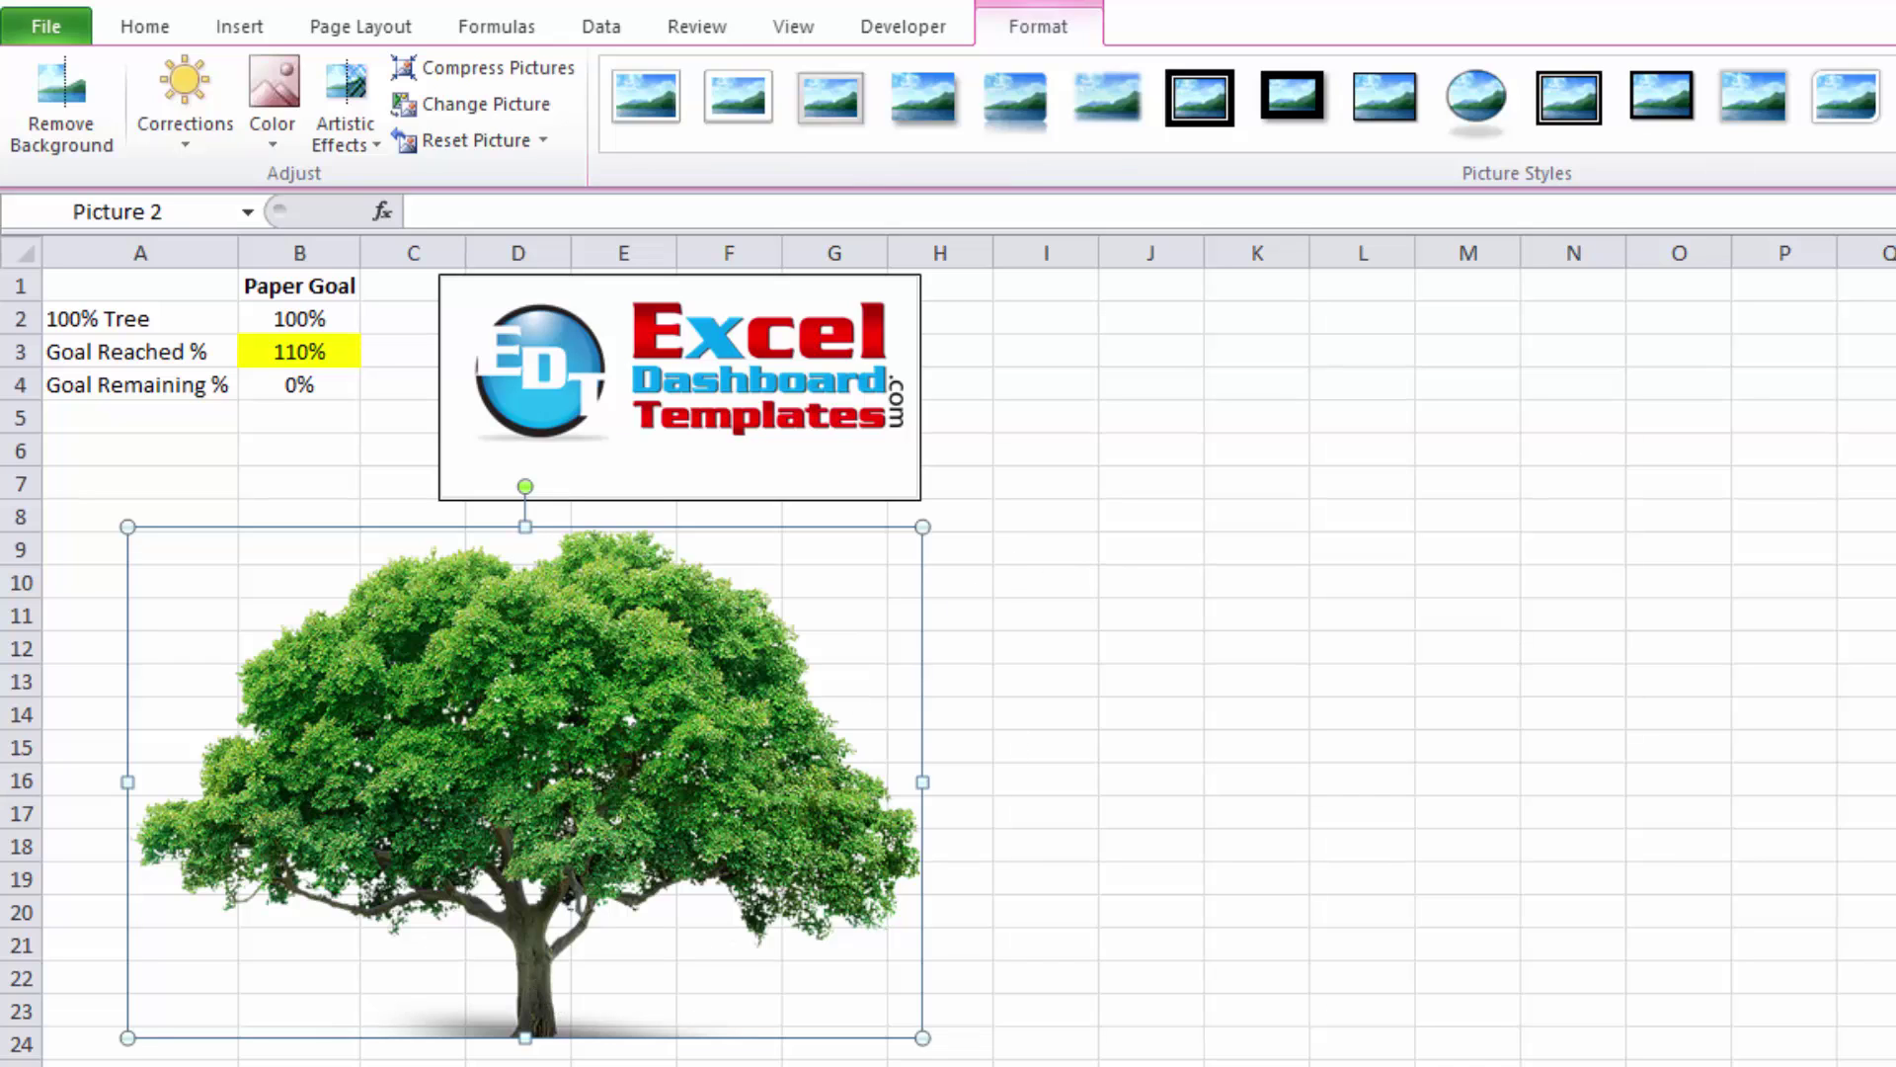
{"action": "mouse_move", "coordinate": [534, 1032]}
{"action": "left_mouse_down"}
{"action": "mouse_move", "coordinate": [529, 1008]}
{"action": "mouse_move", "coordinate": [529, 1026]}
{"action": "left_mouse_up"}
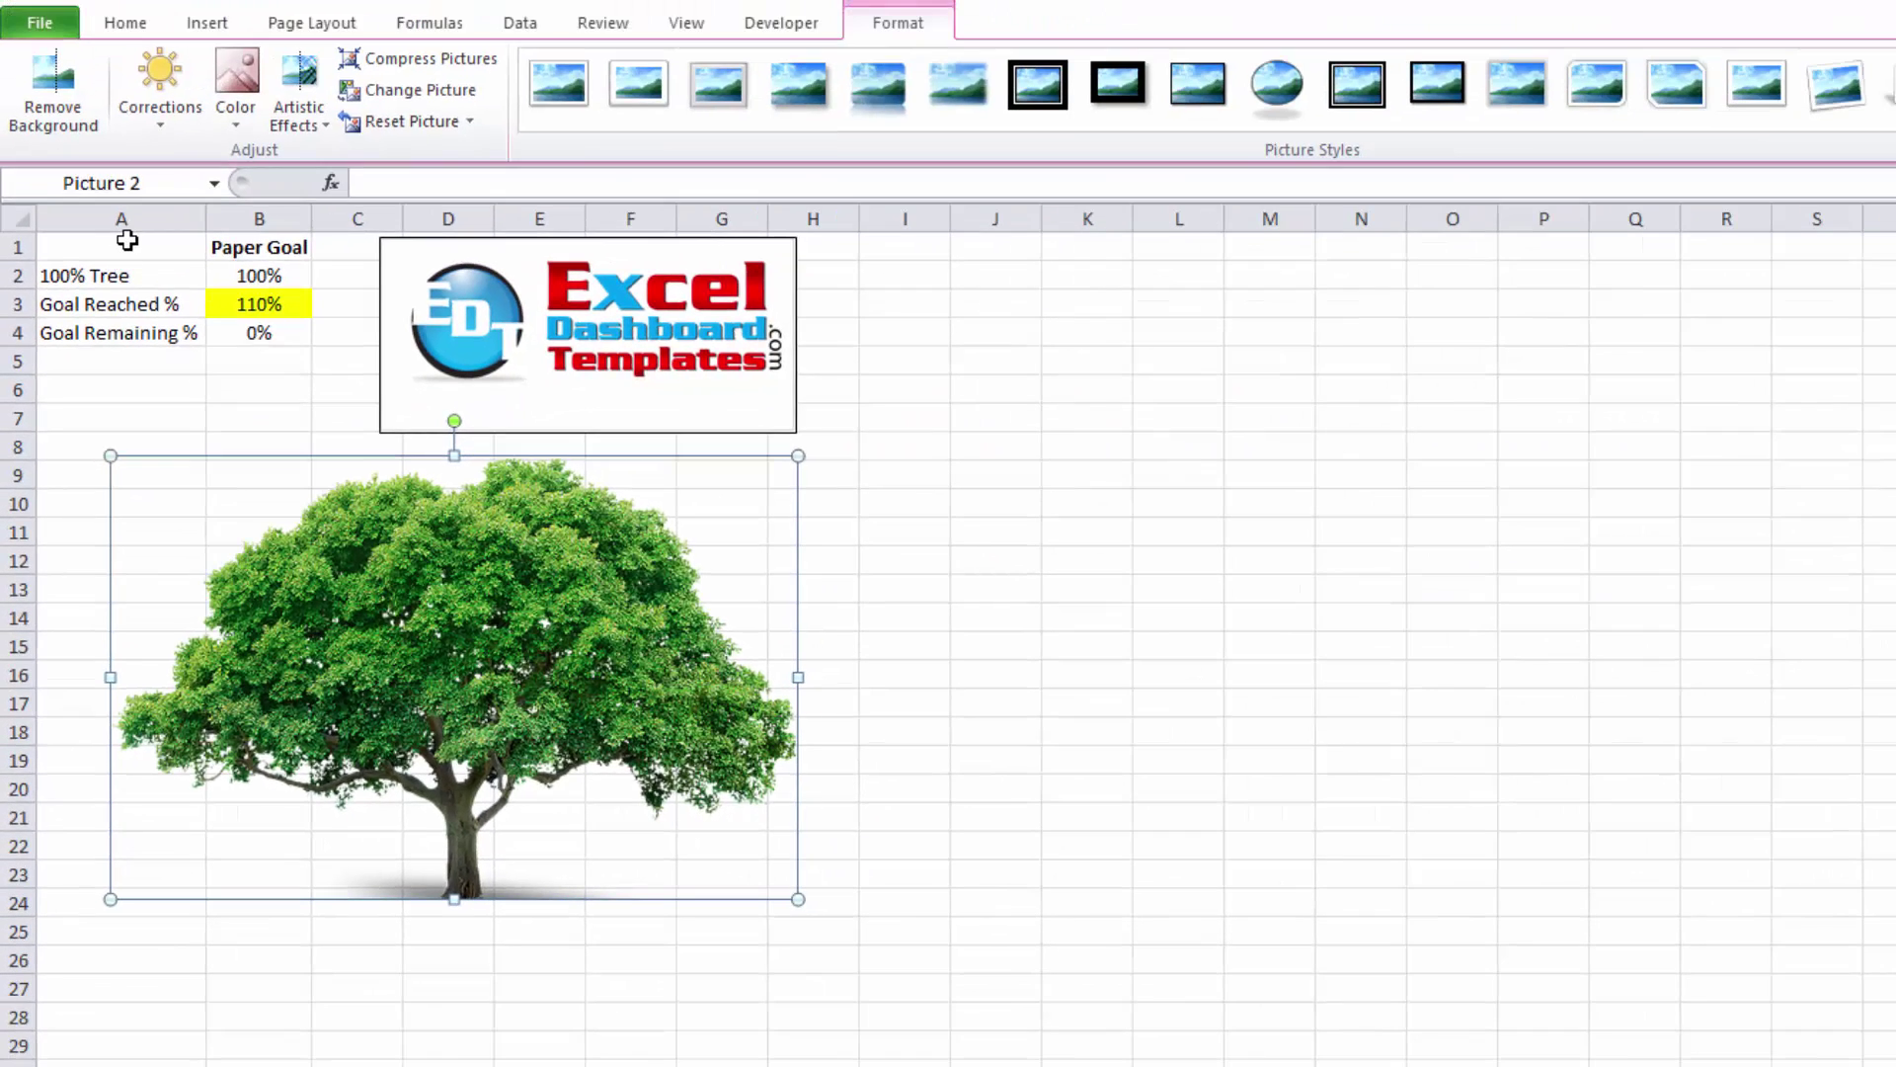
Insert a stacked column chart from A1:B4, moved to I1 and enlarged beside the tree
{"action": "left_click", "coordinate": [128, 240]}
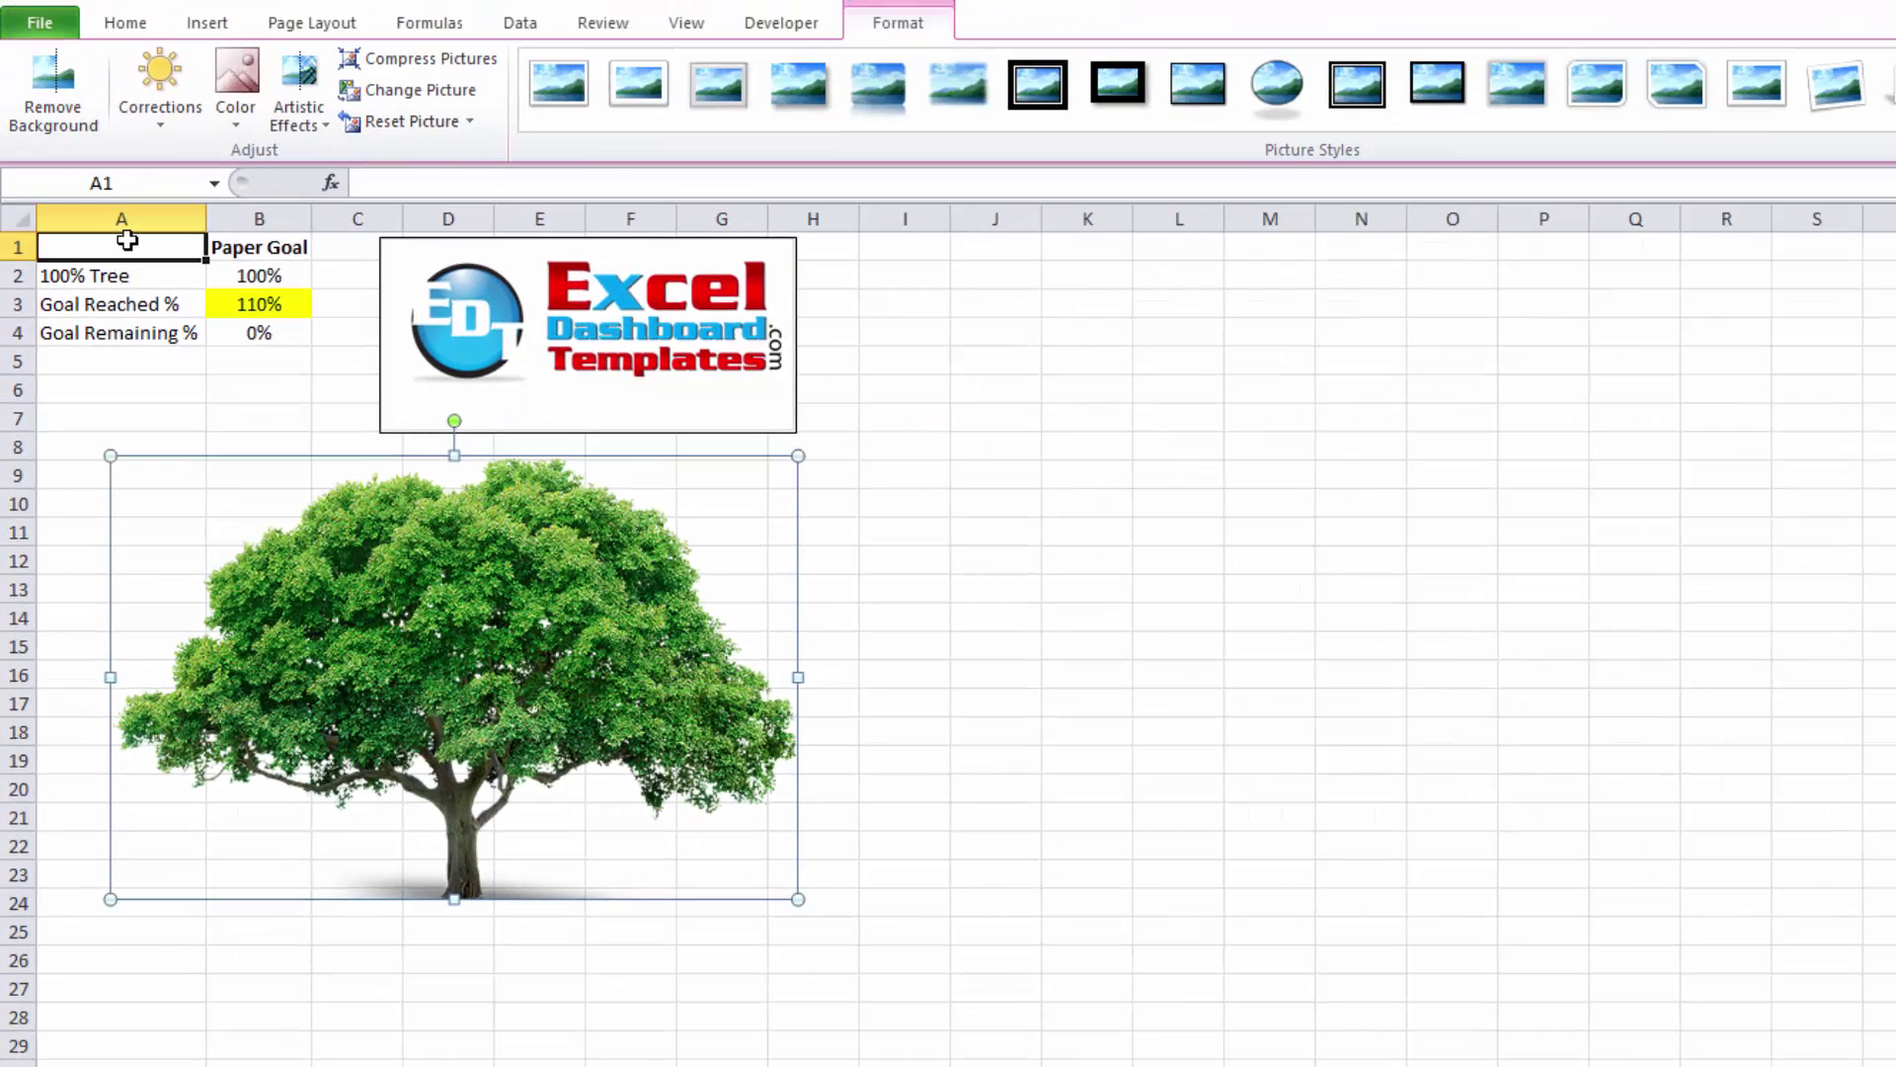
{"action": "left_click_drag", "start_coordinate": [126, 247], "coordinate": [252, 336]}
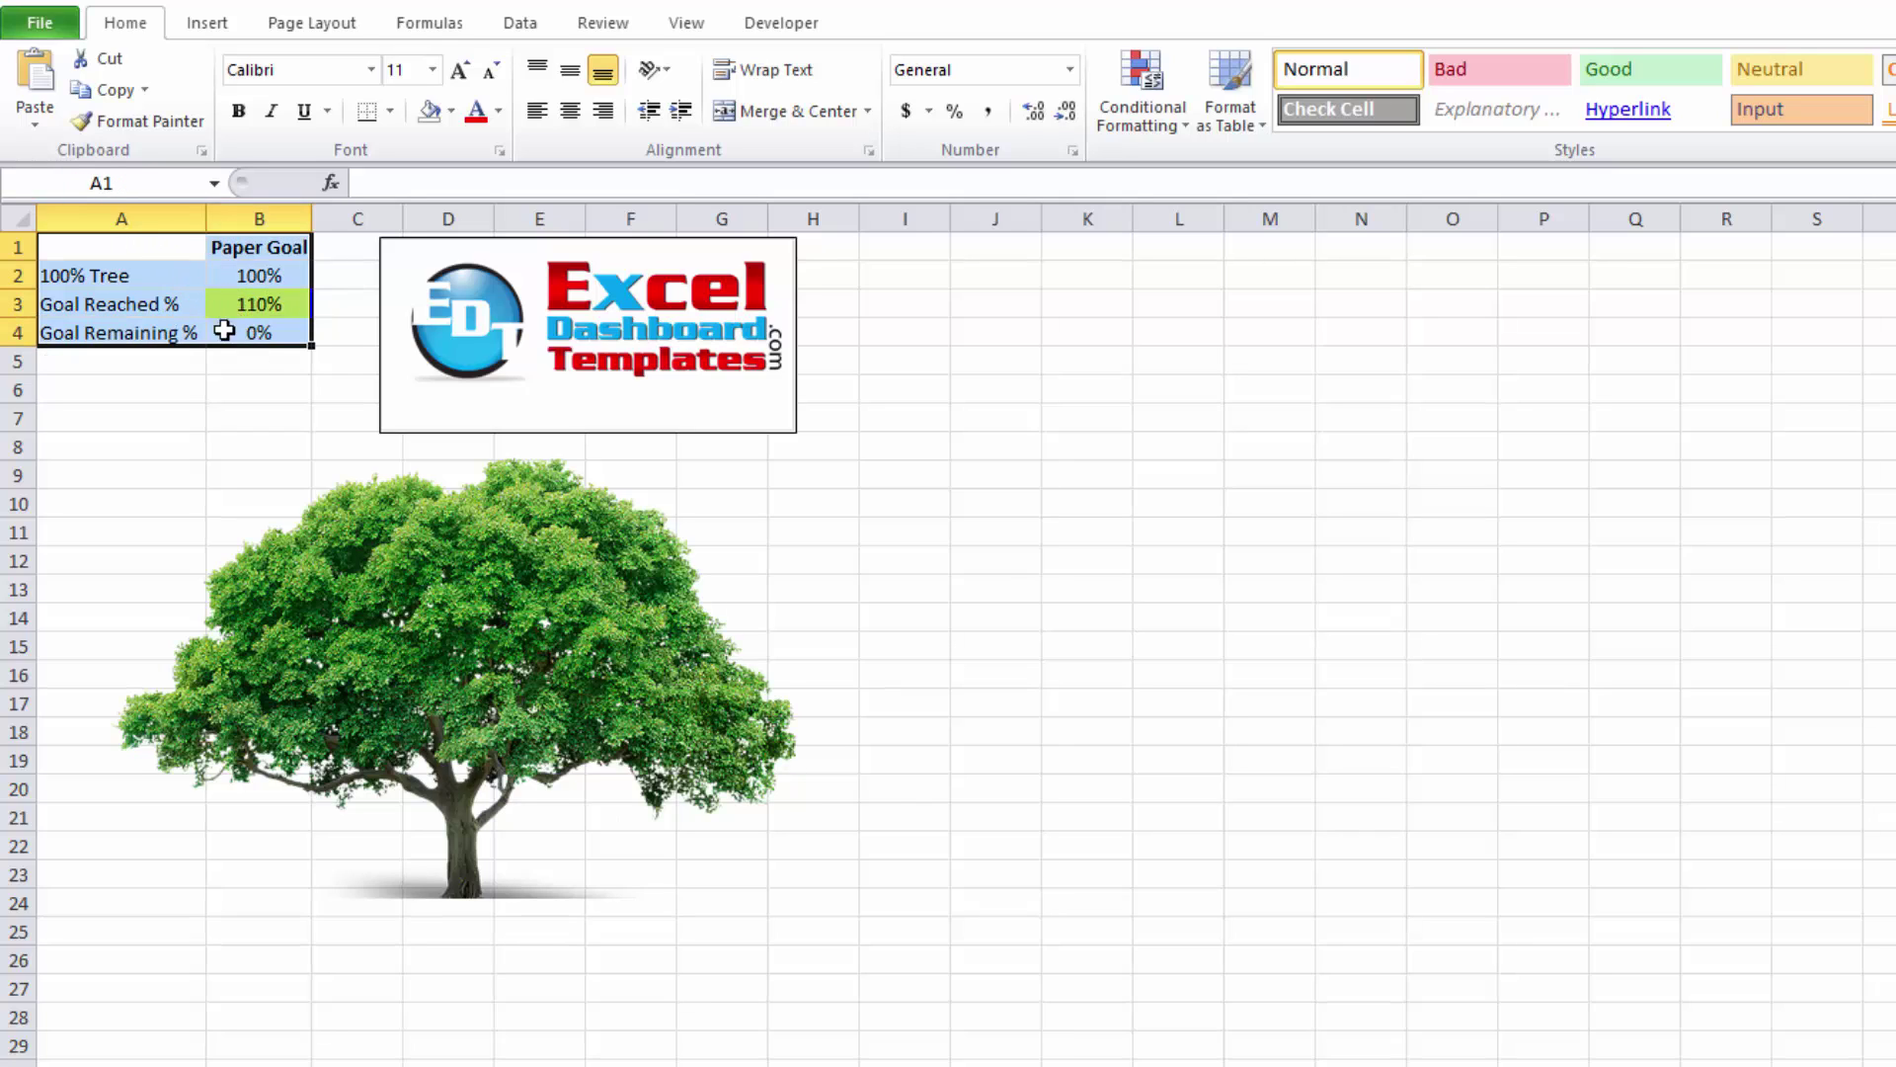
{"action": "left_click", "coordinate": [225, 32]}
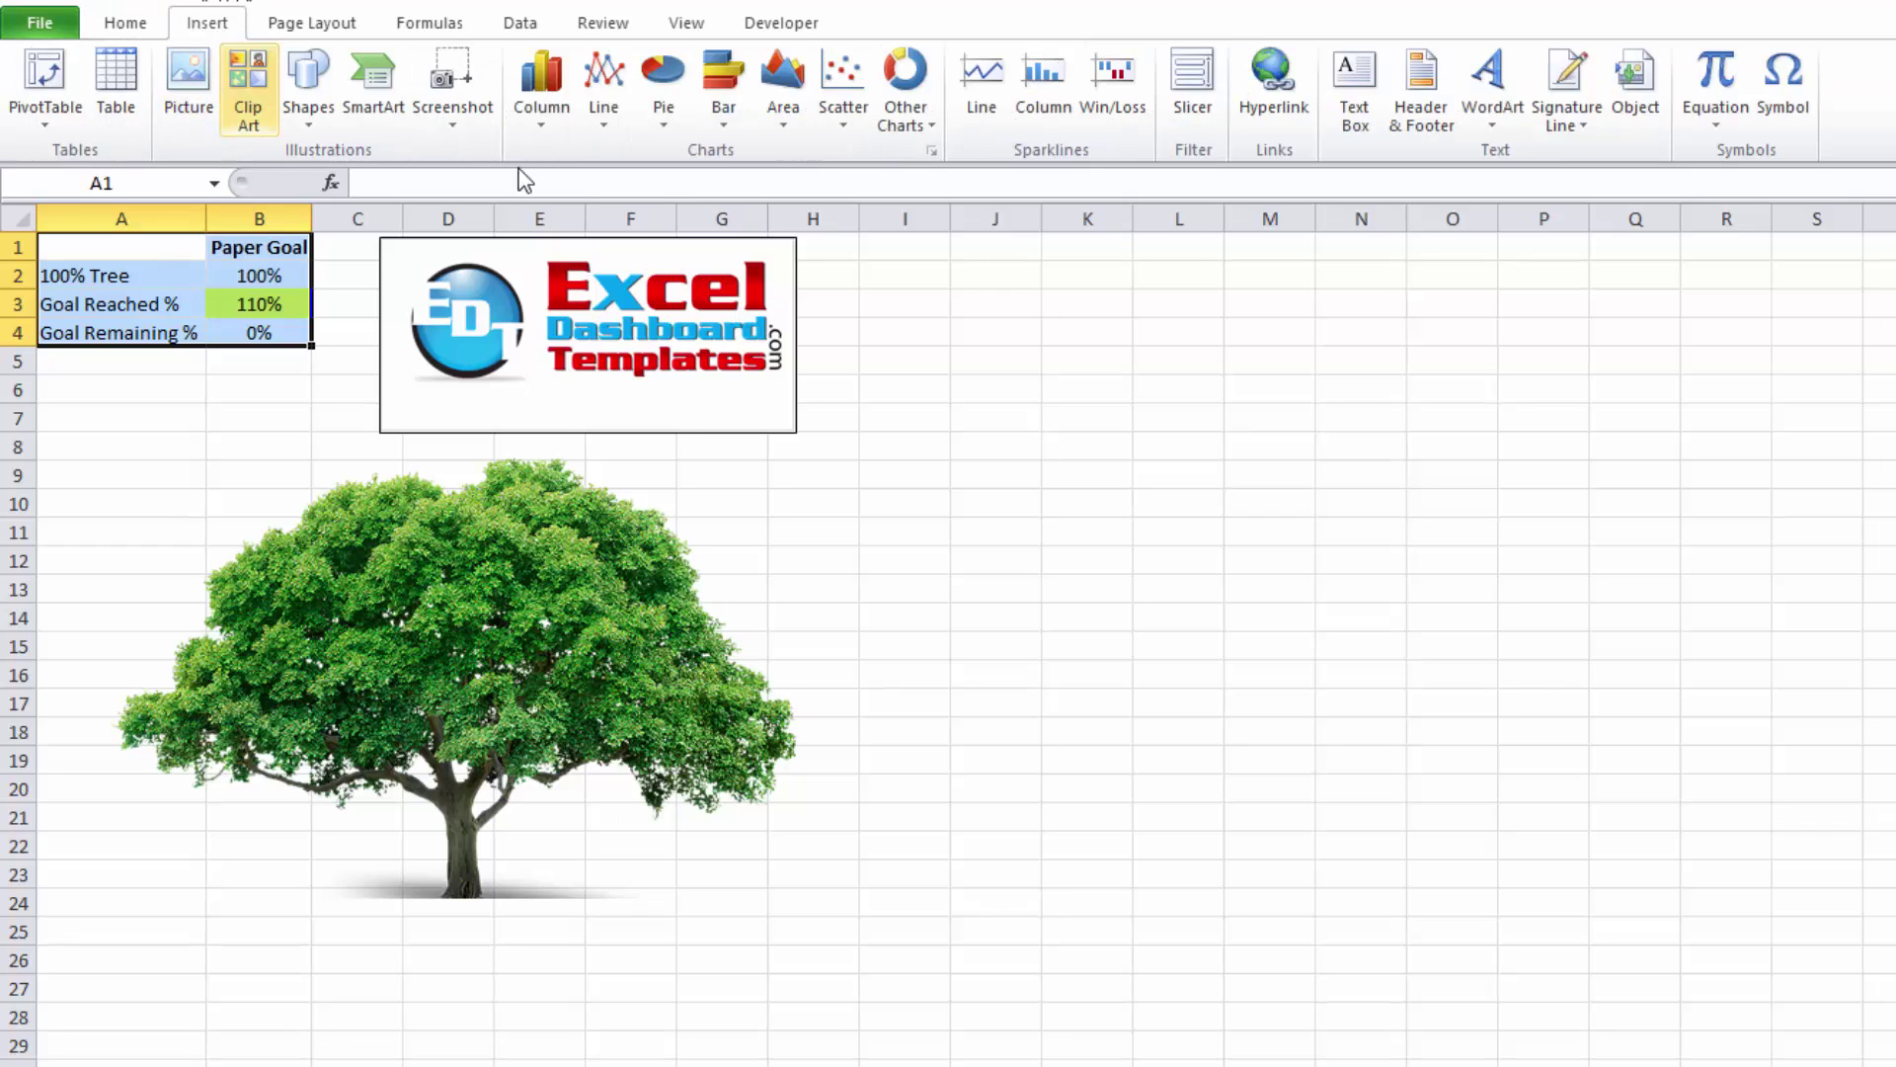
{"action": "left_click", "coordinate": [545, 114]}
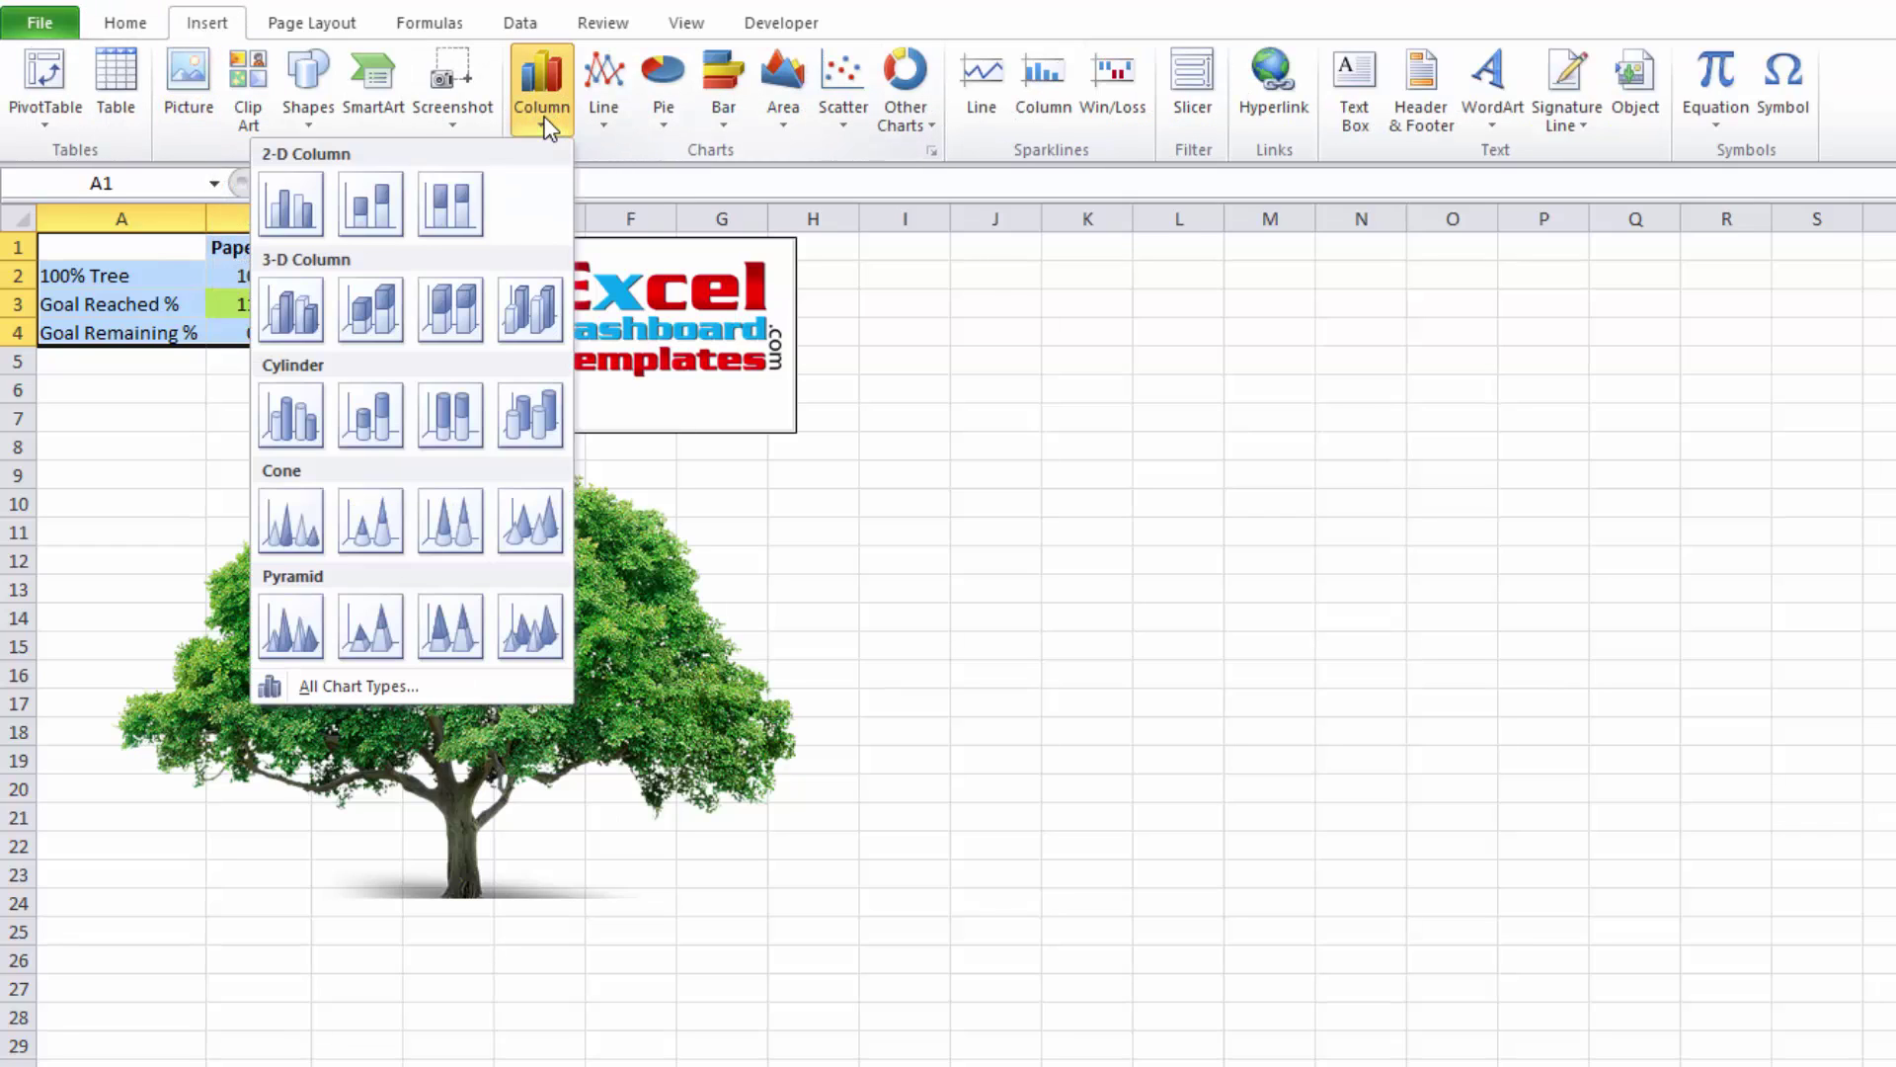
{"action": "left_click", "coordinate": [356, 217]}
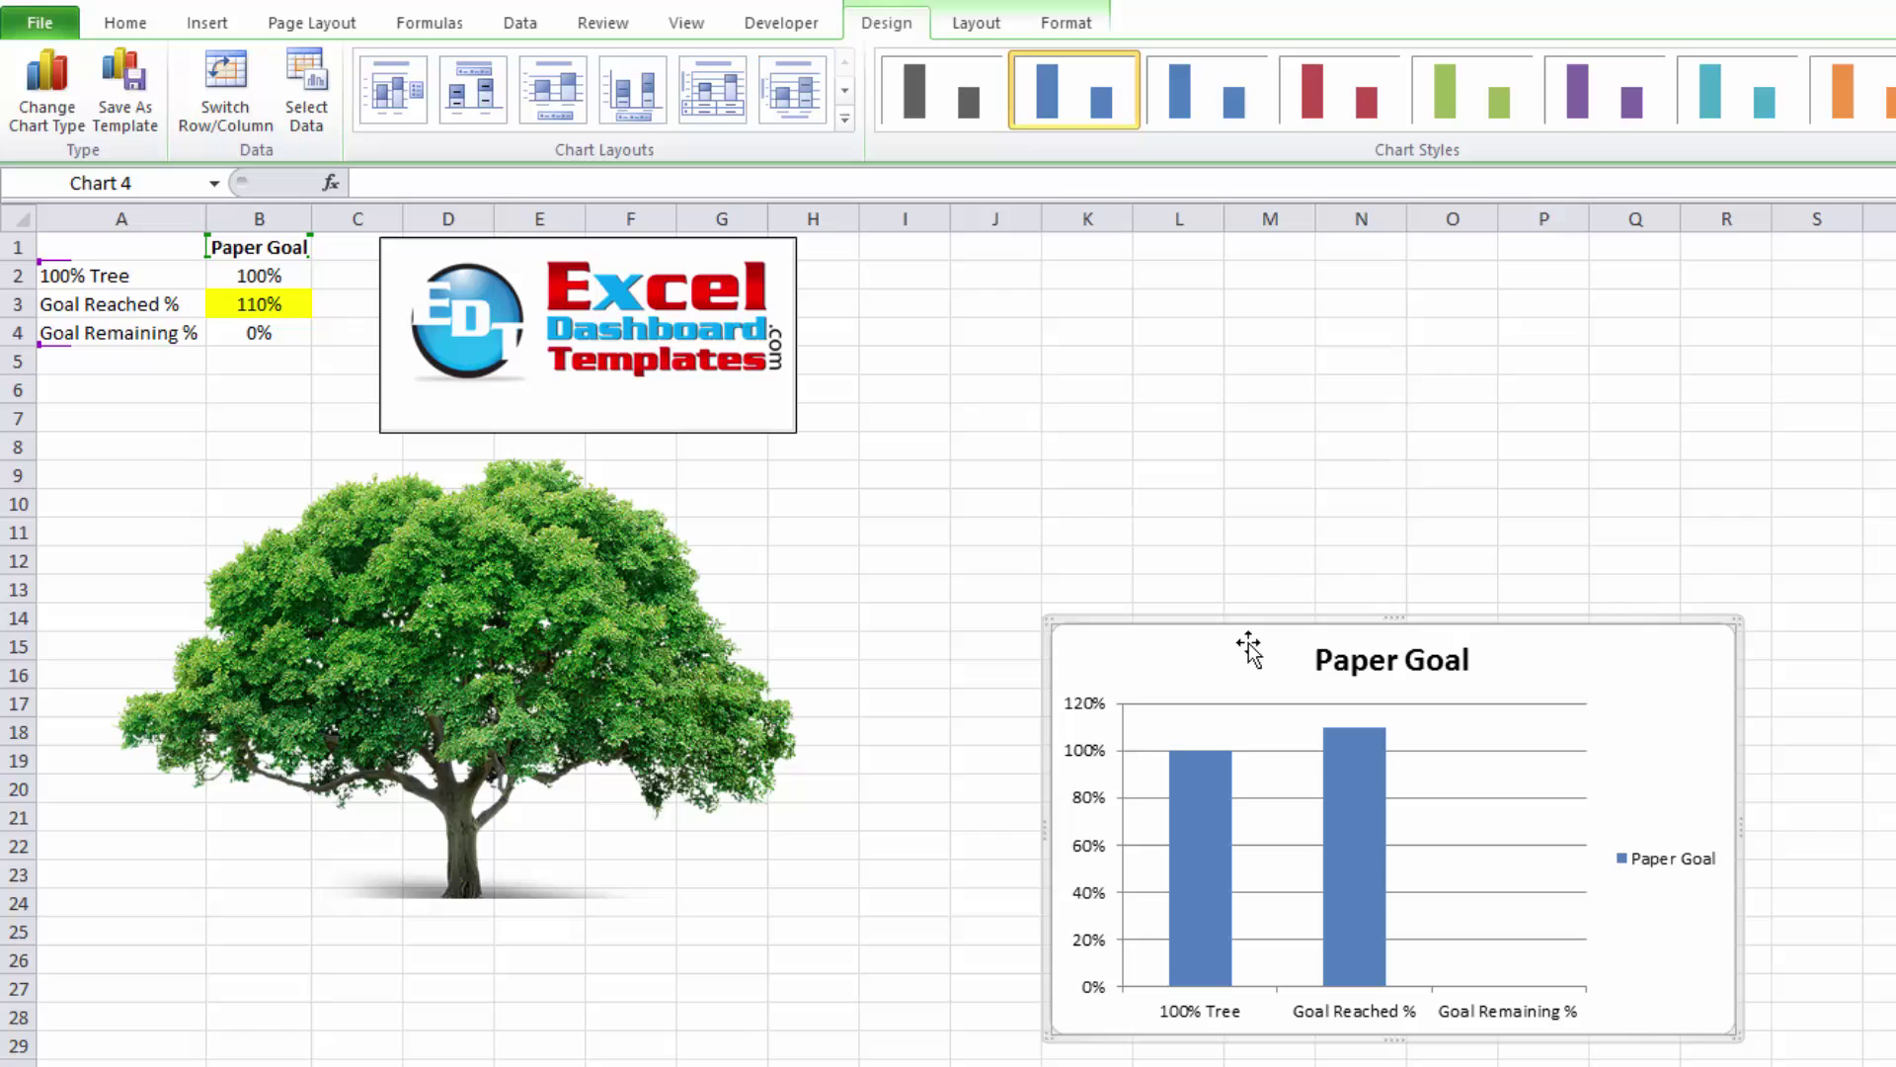
{"action": "left_click_drag", "start_coordinate": [1245, 642], "coordinate": [1018, 233]}
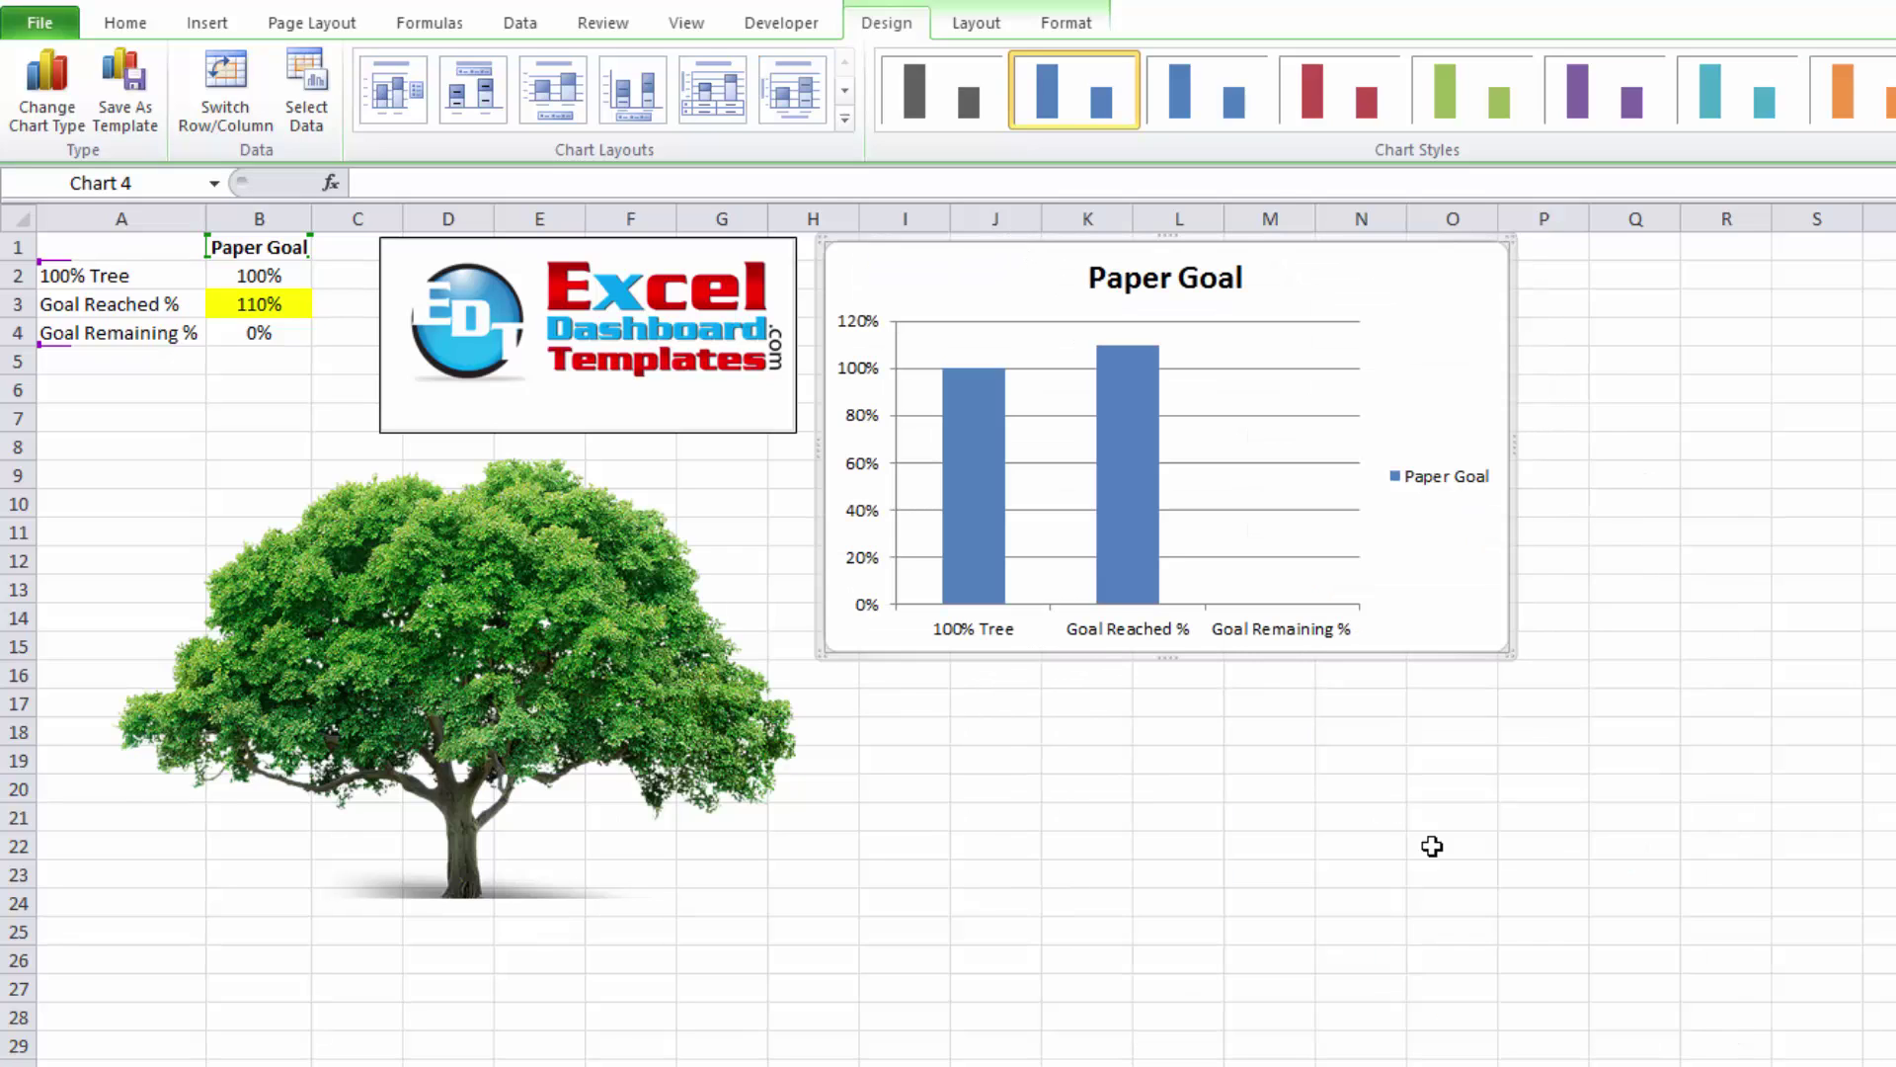
{"action": "left_click_drag", "start_coordinate": [1511, 654], "coordinate": [1877, 1032]}
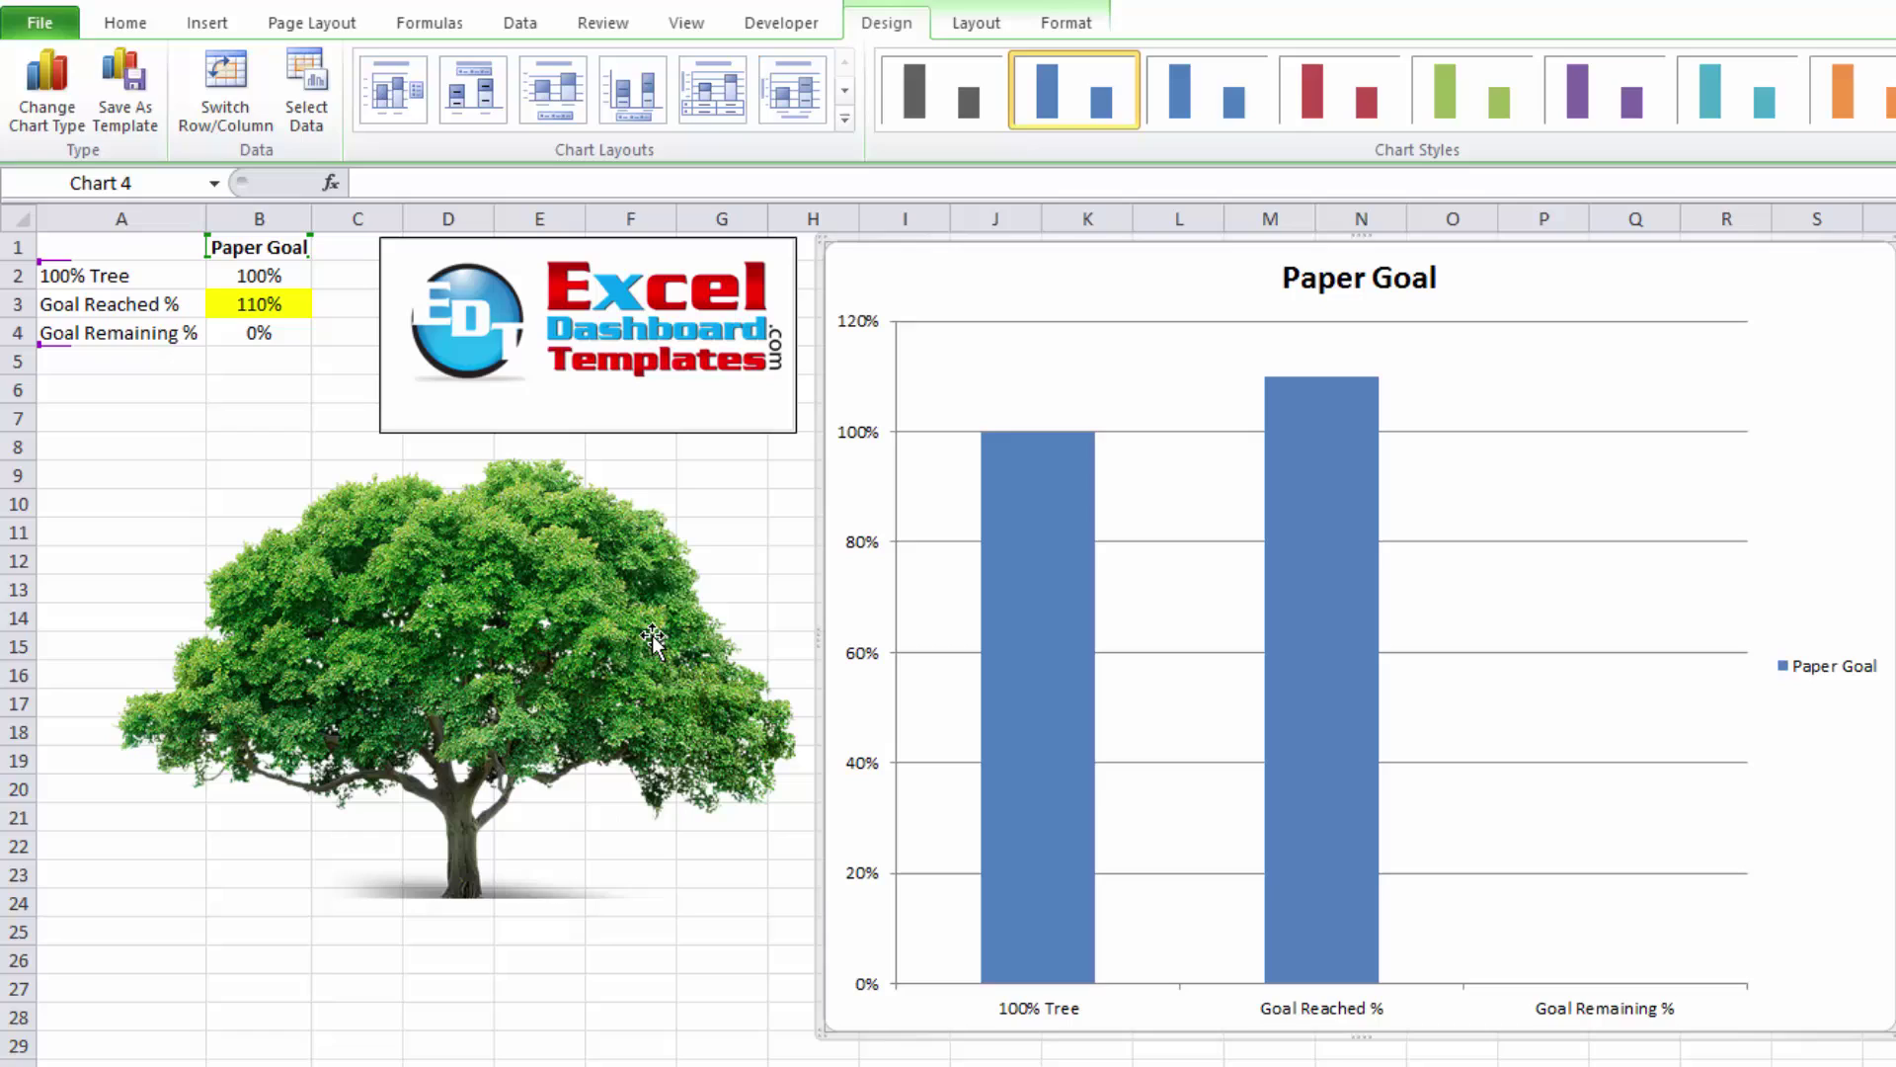
Copy the tree picture and paste it as the fill of the chart's 100% Tree column
{"action": "left_click", "coordinate": [727, 508]}
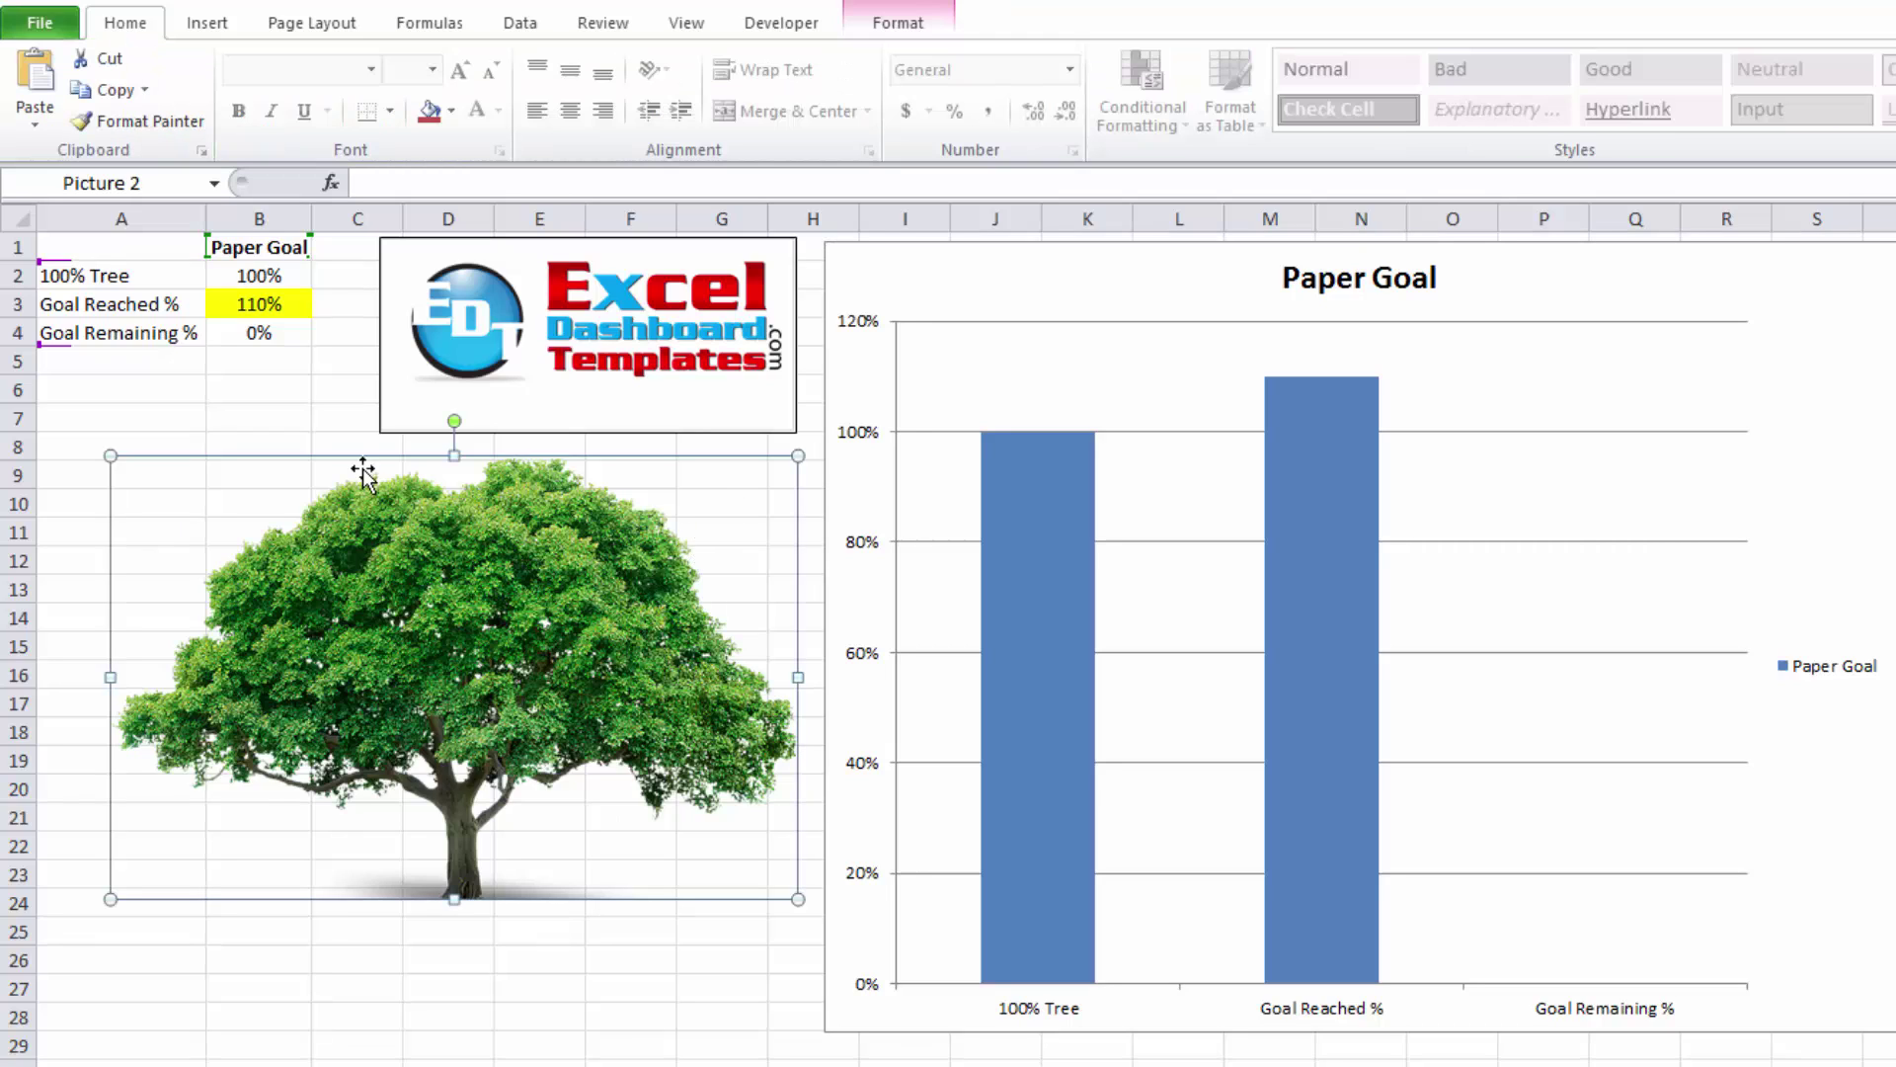
{"action": "right_click", "coordinate": [465, 547]}
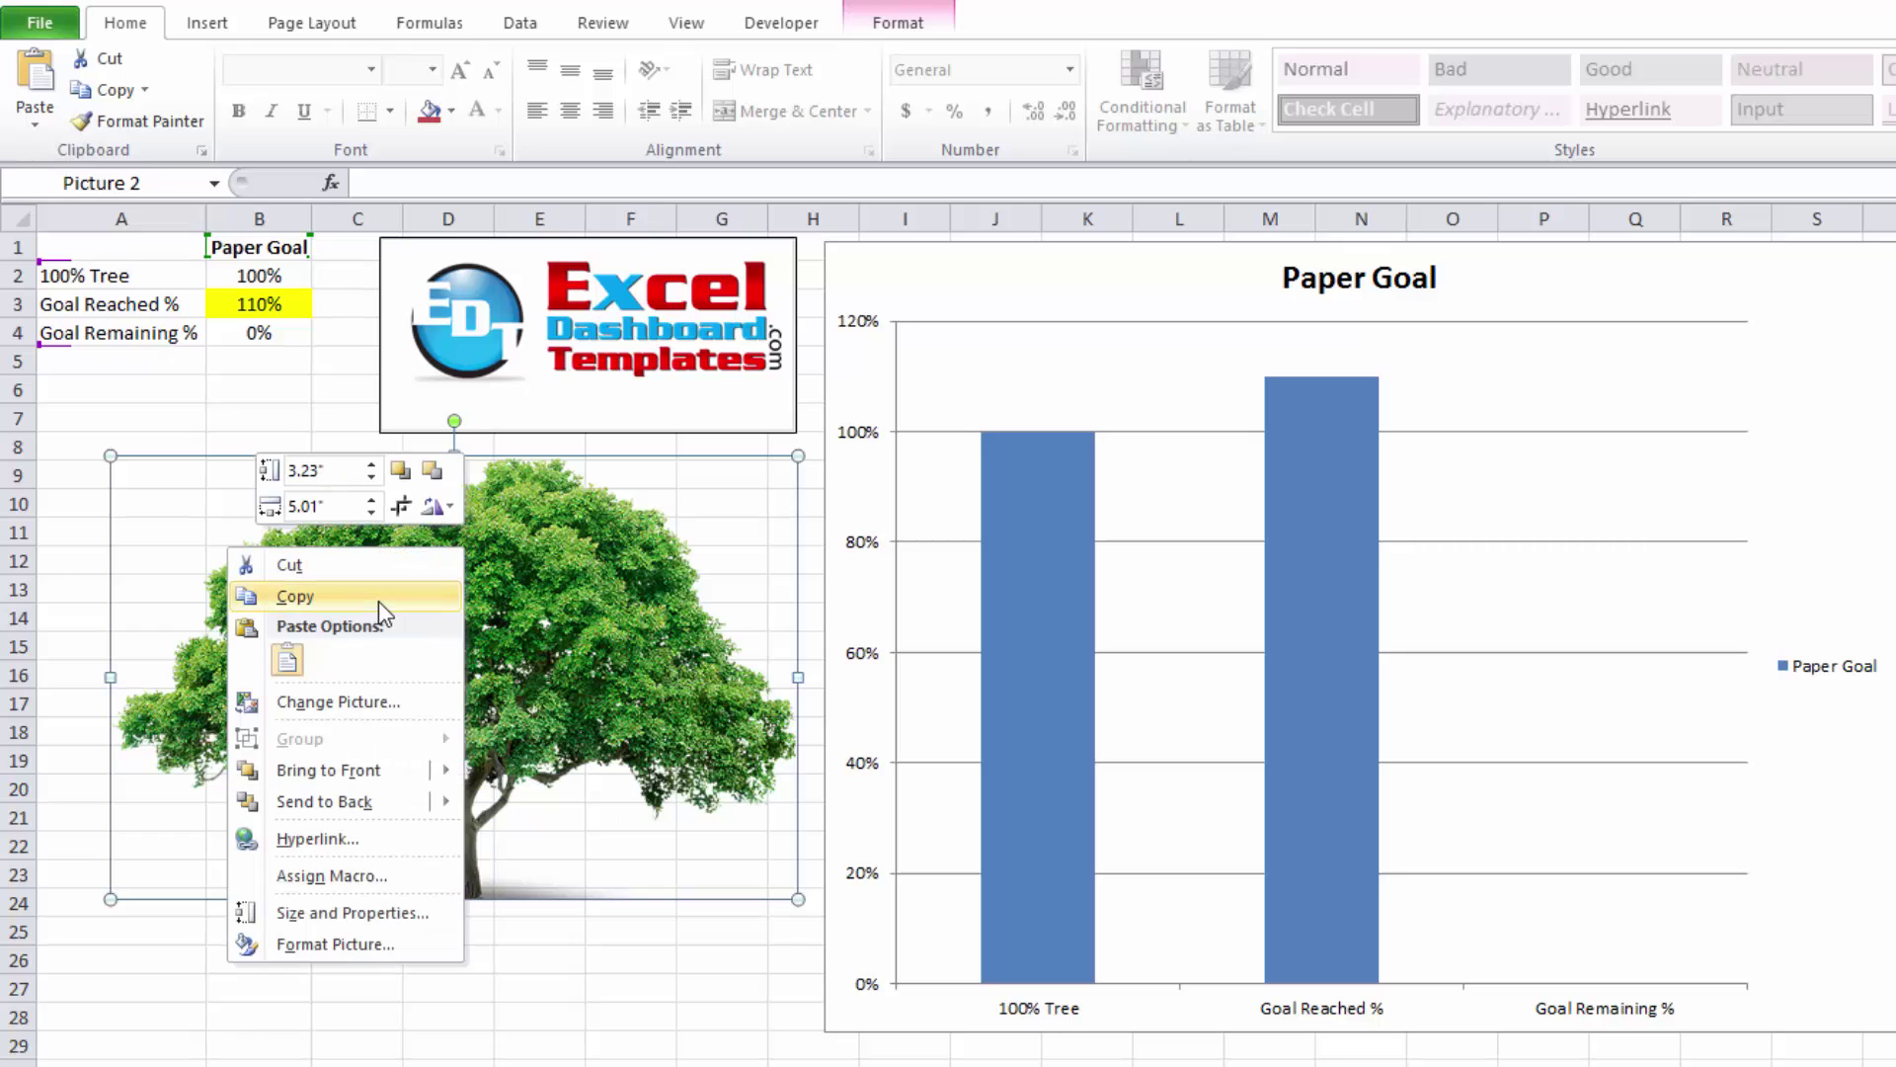
{"action": "left_click", "coordinate": [377, 600]}
{"action": "left_click", "coordinate": [1124, 579]}
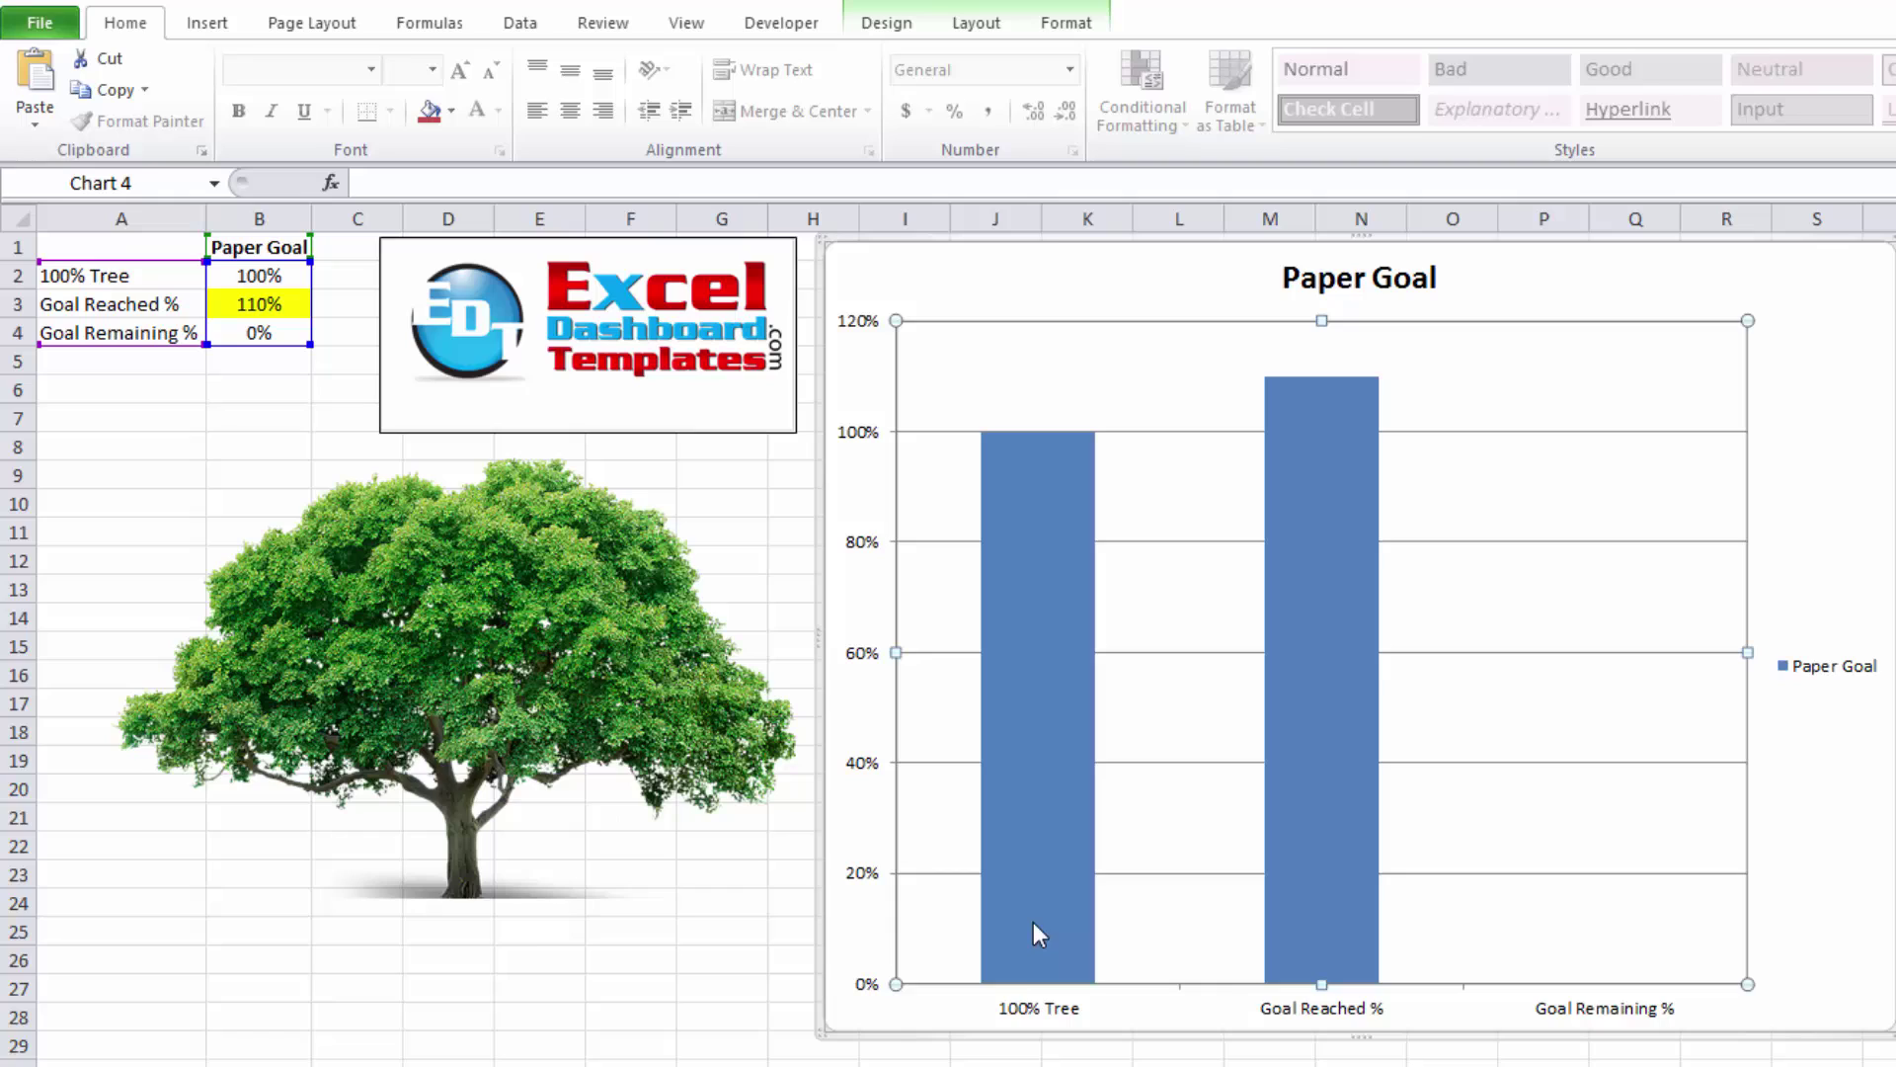
{"action": "left_click", "coordinate": [1039, 529]}
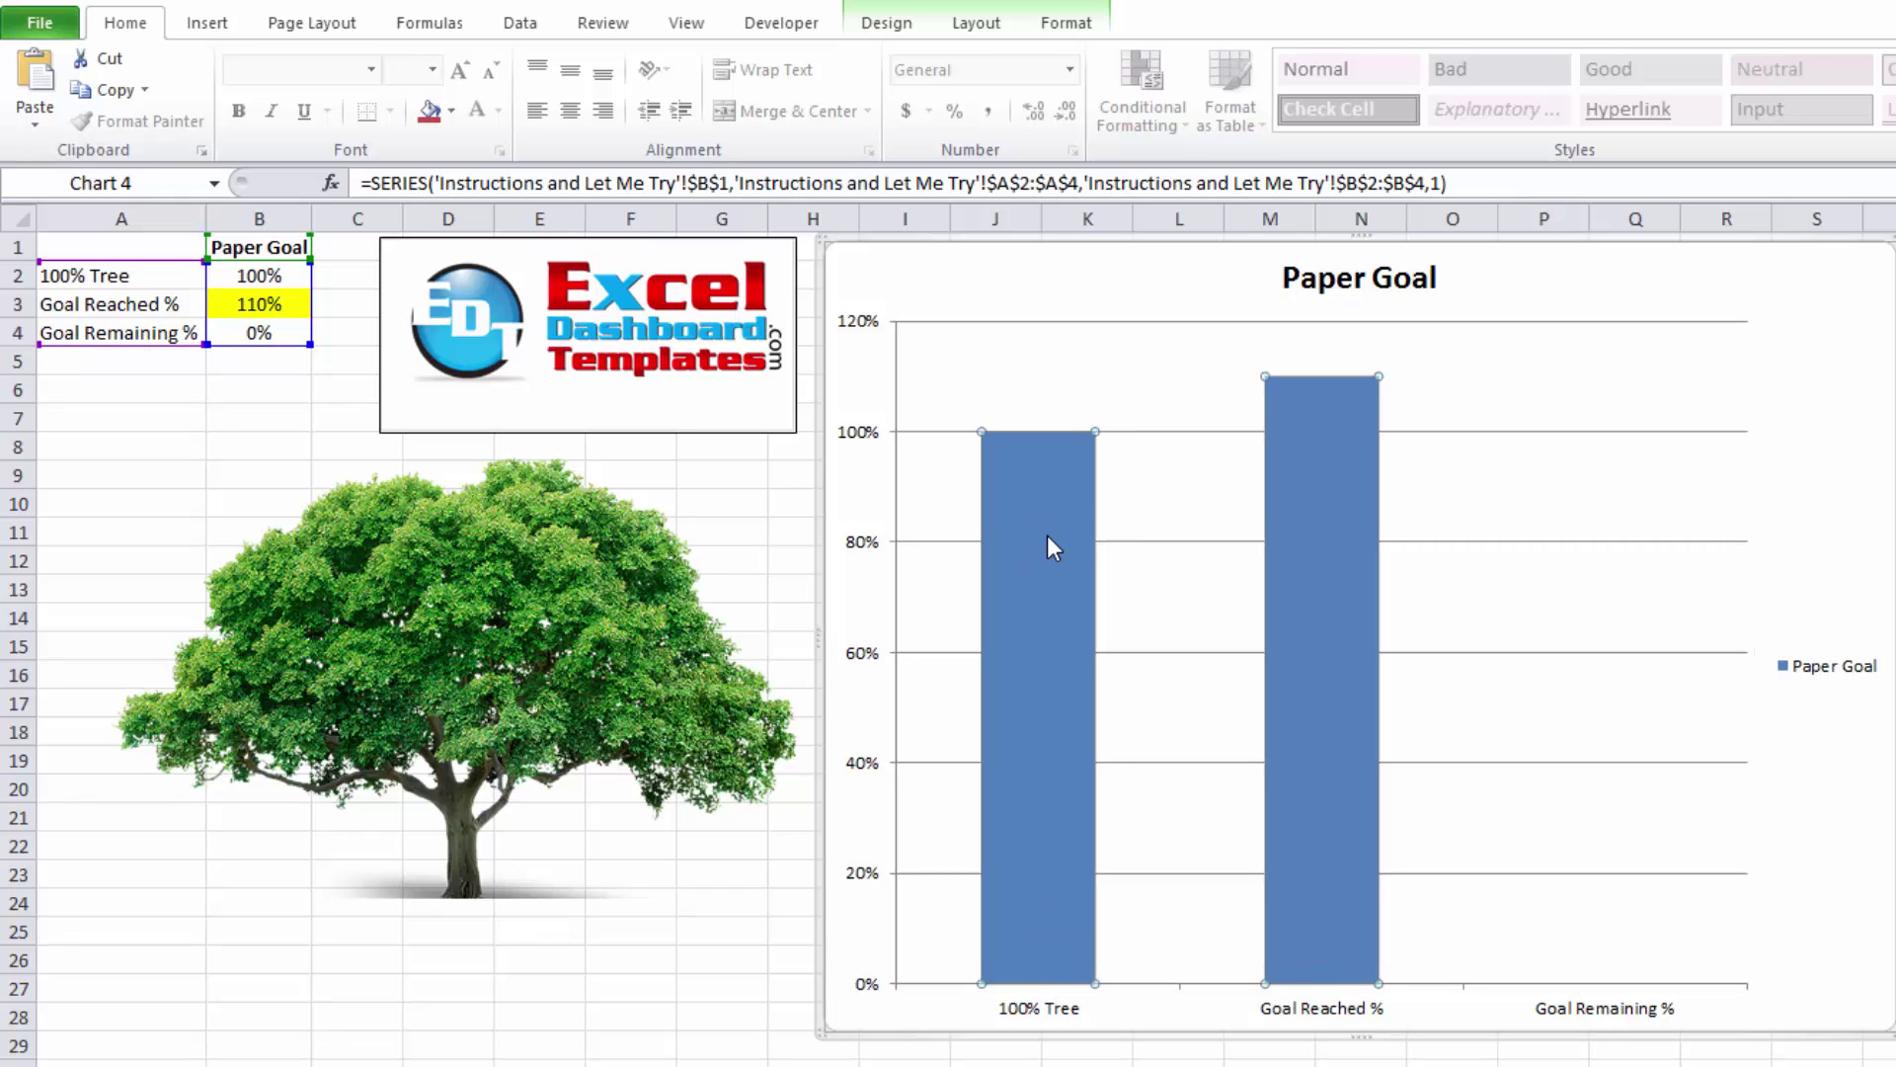
{"action": "left_click", "coordinate": [1067, 508]}
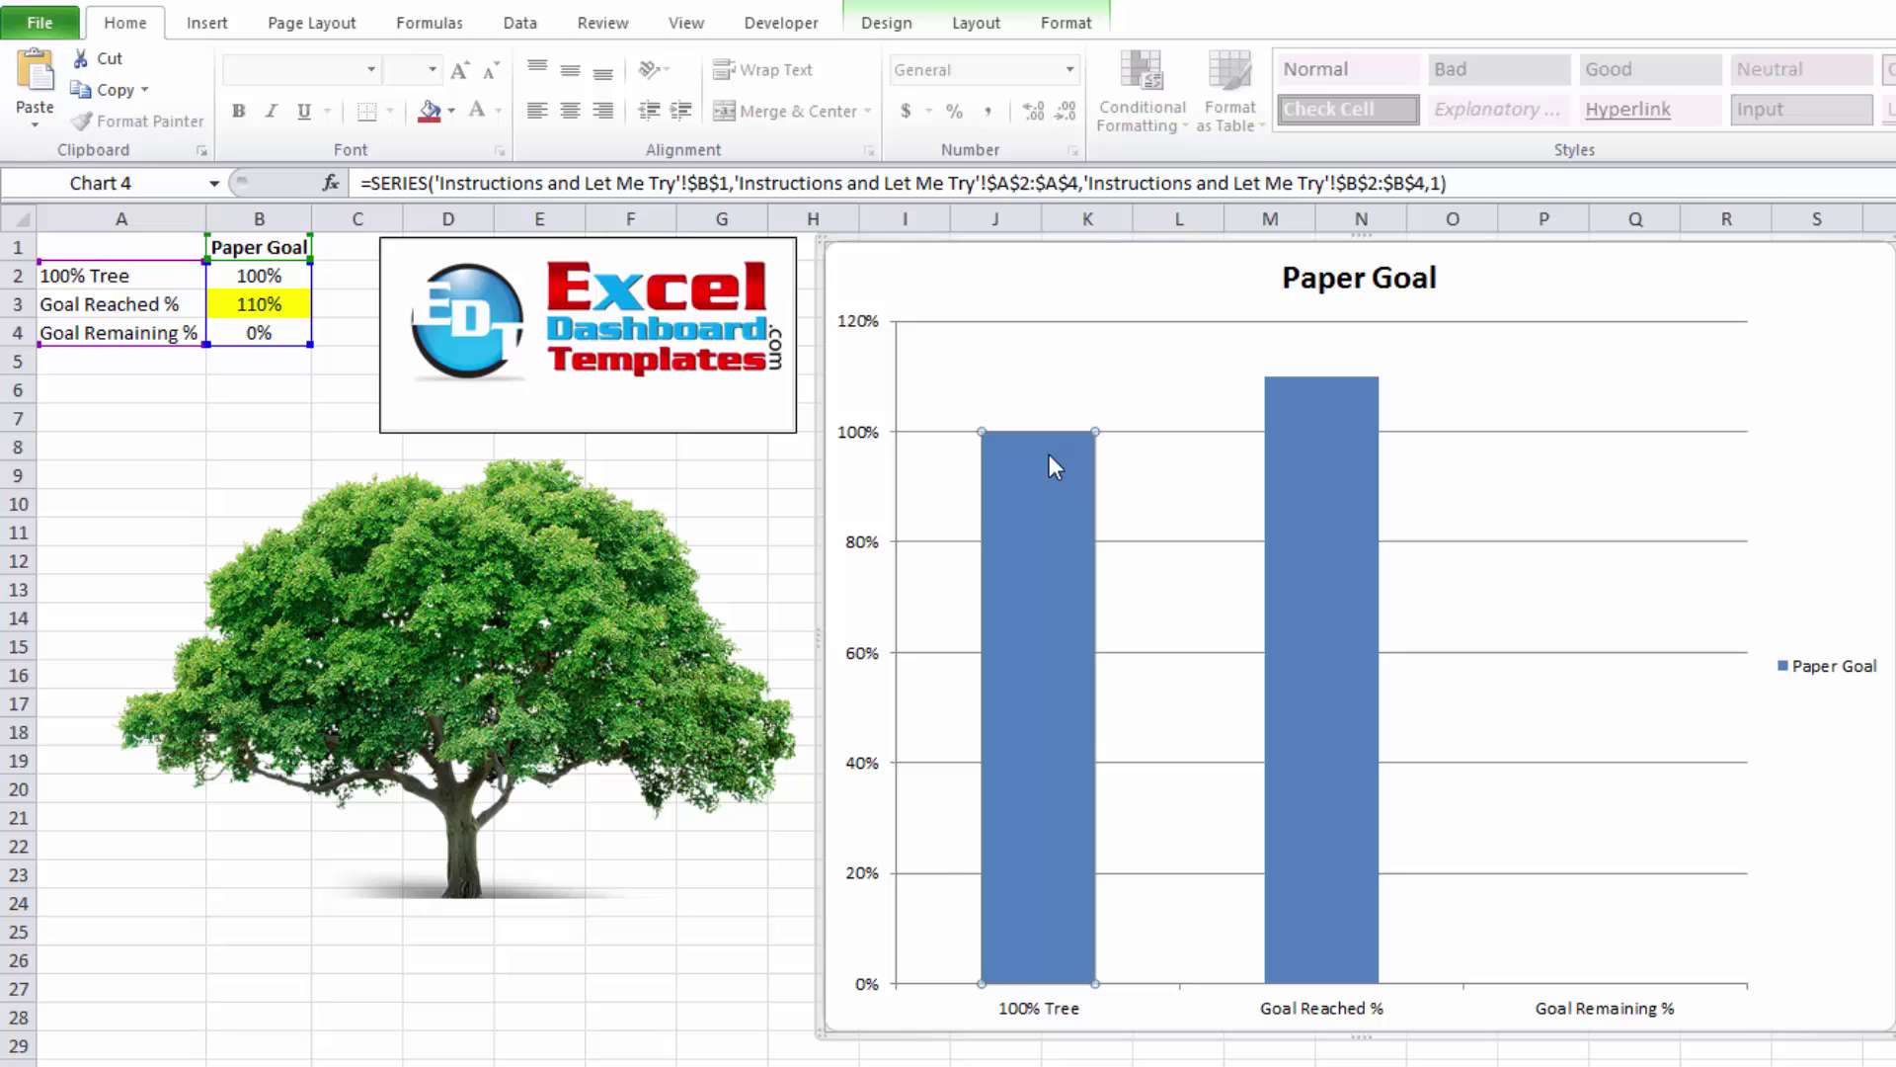
{"action": "key", "text": "ctrl+v"}
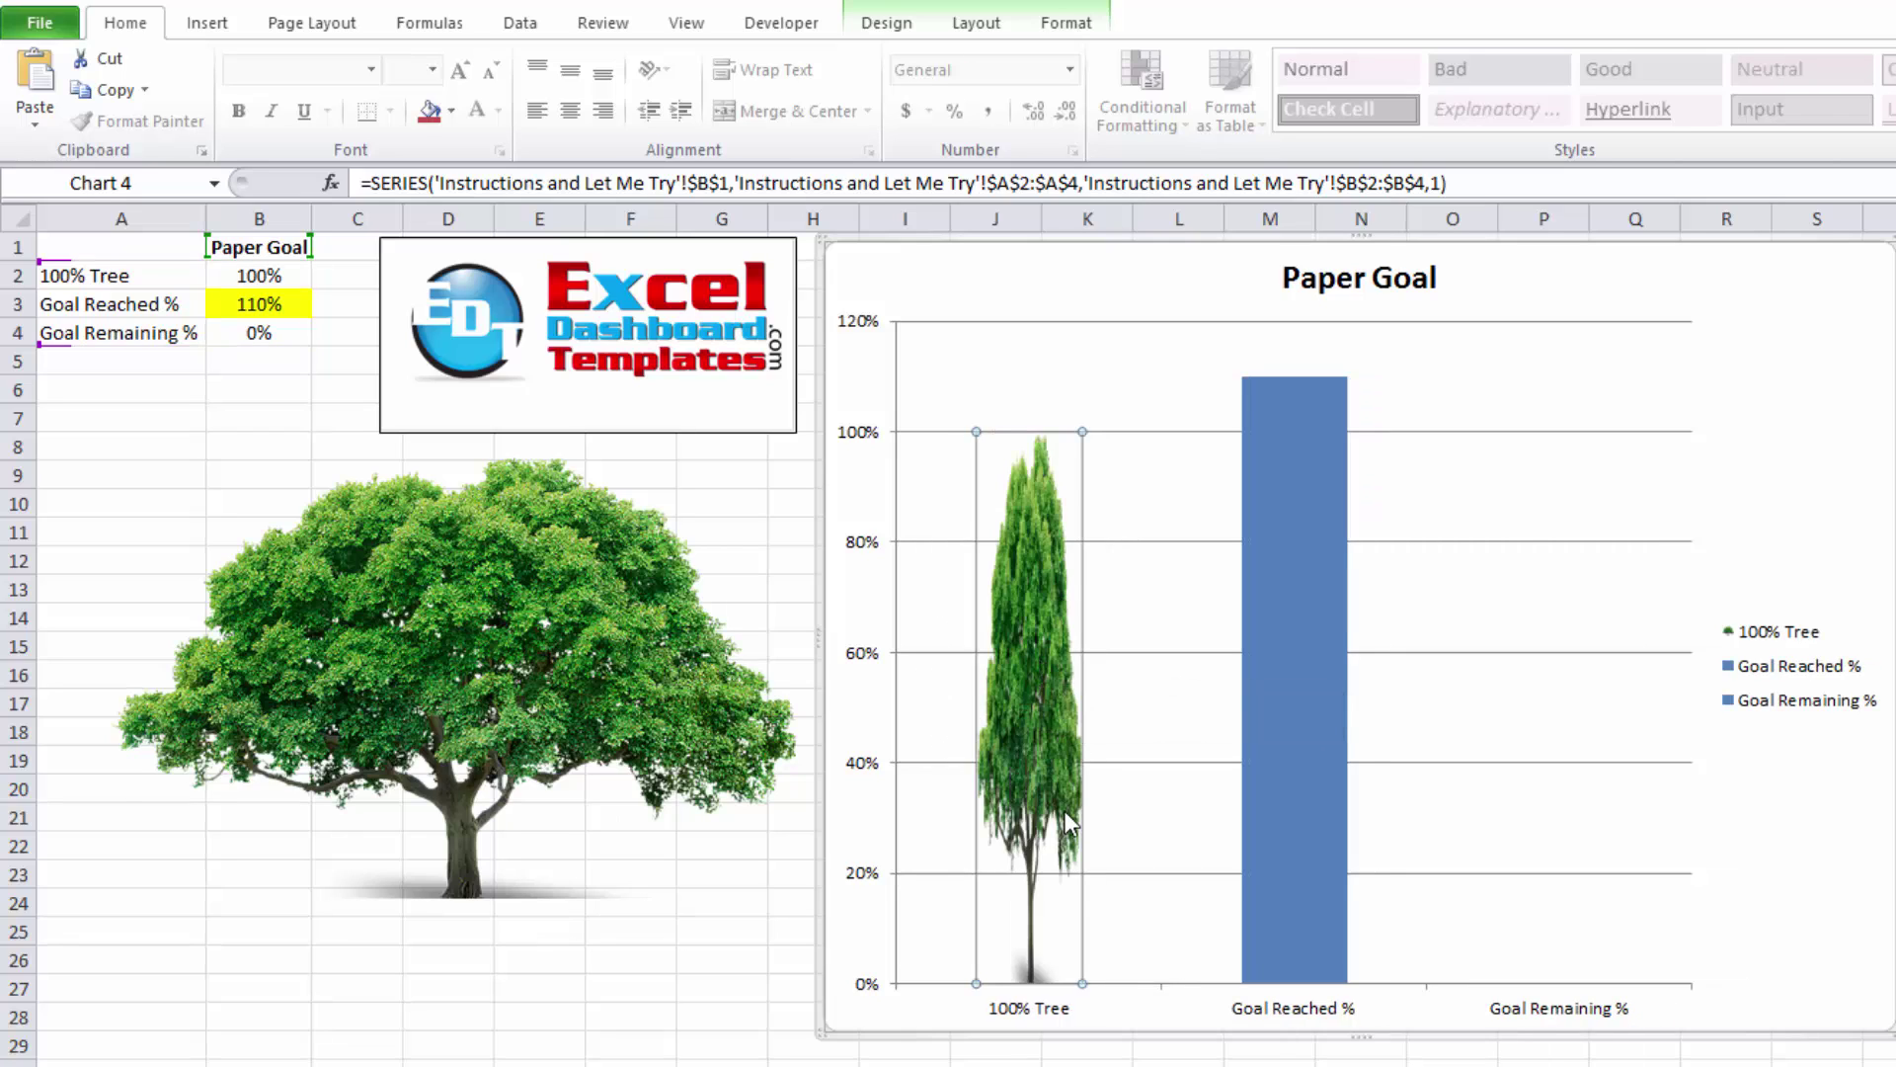
{"action": "mouse_move", "coordinate": [1068, 821]}
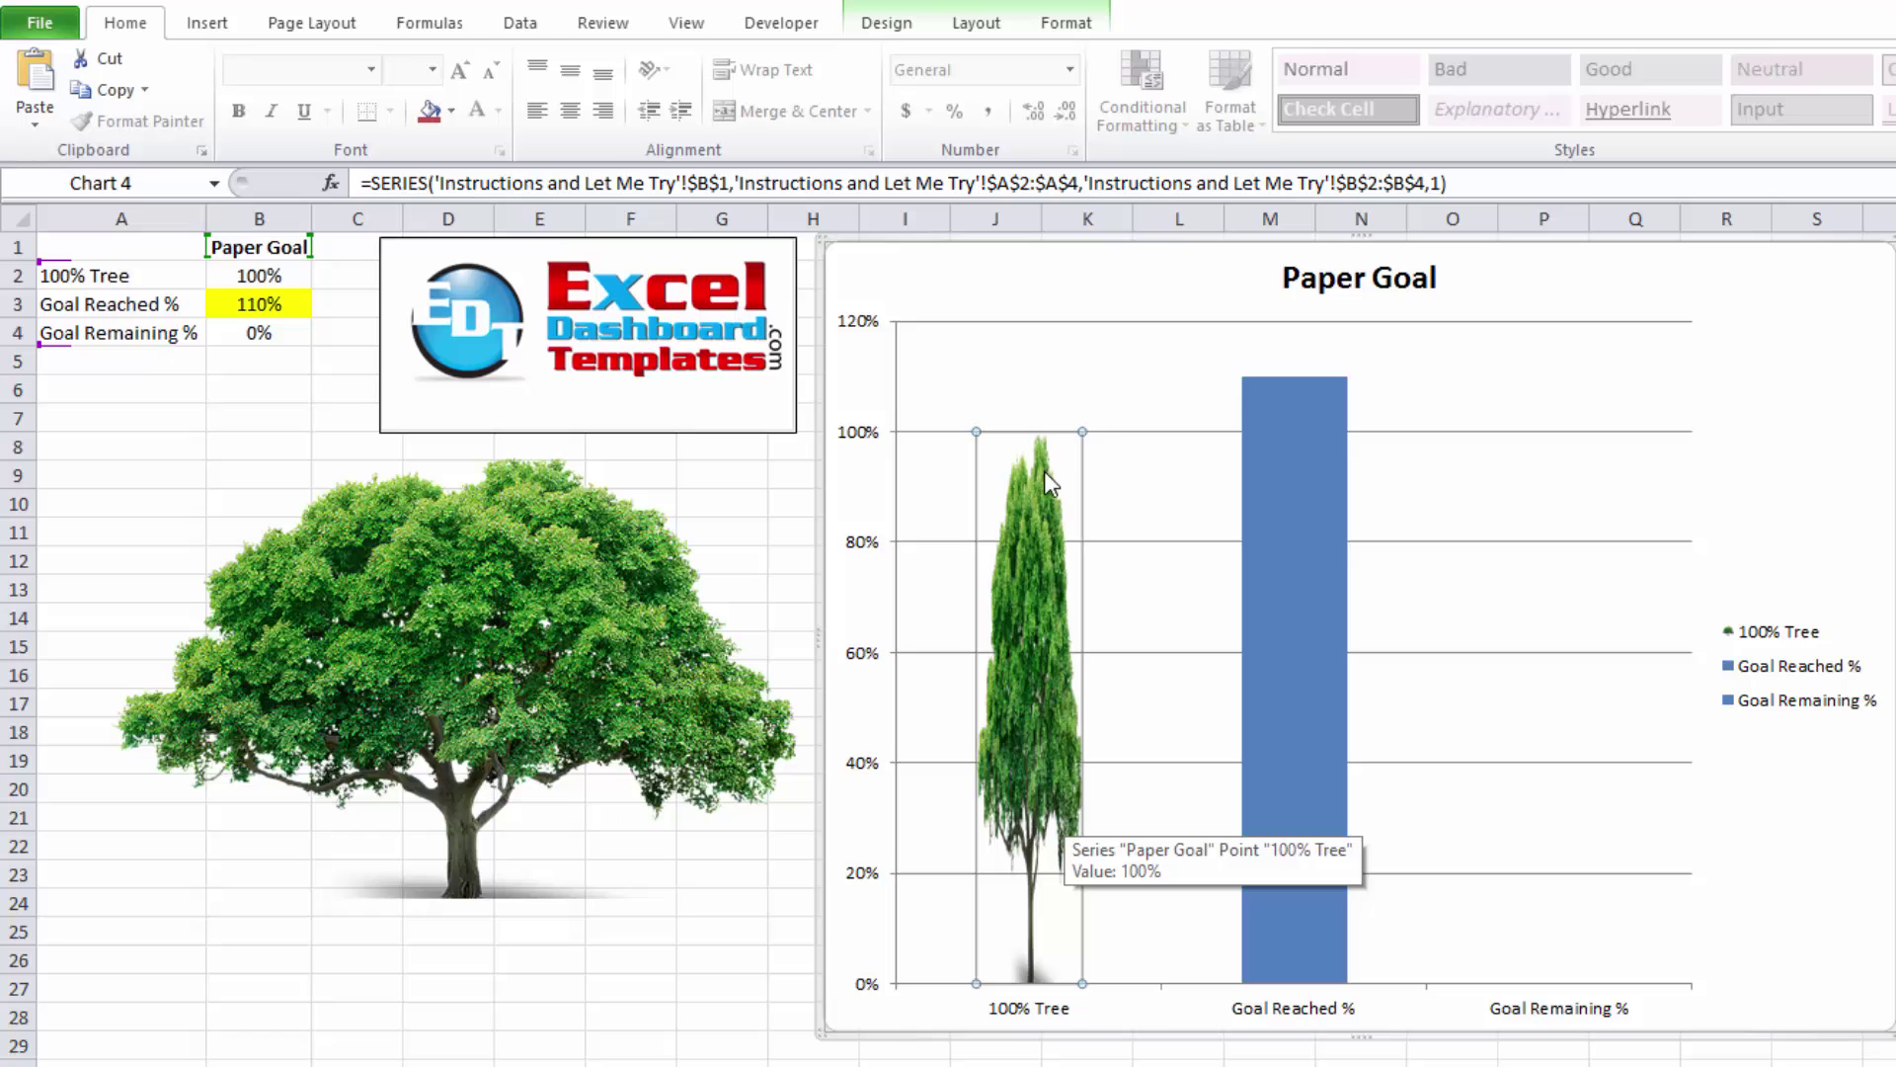
Switch the chart's rows and columns so the values stack in one column
{"action": "left_click", "coordinate": [1073, 306]}
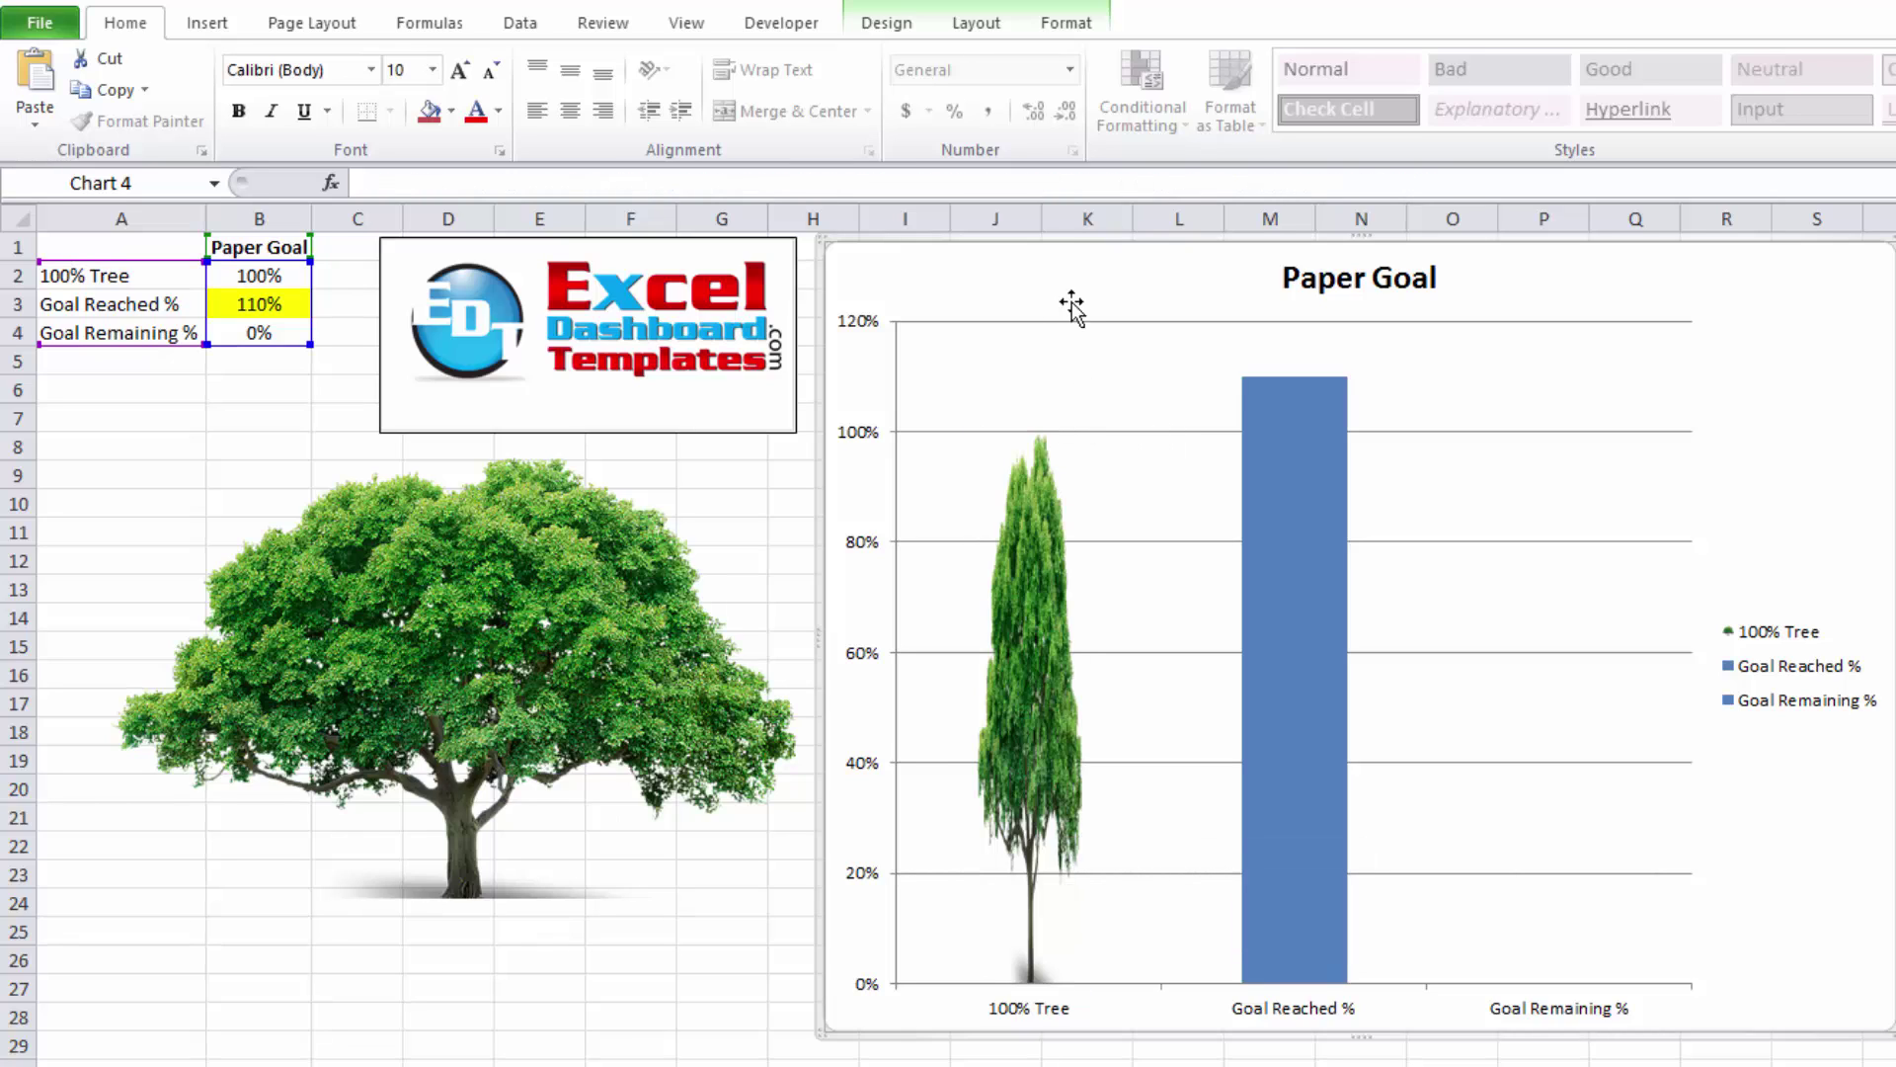
{"action": "left_click", "coordinate": [892, 31]}
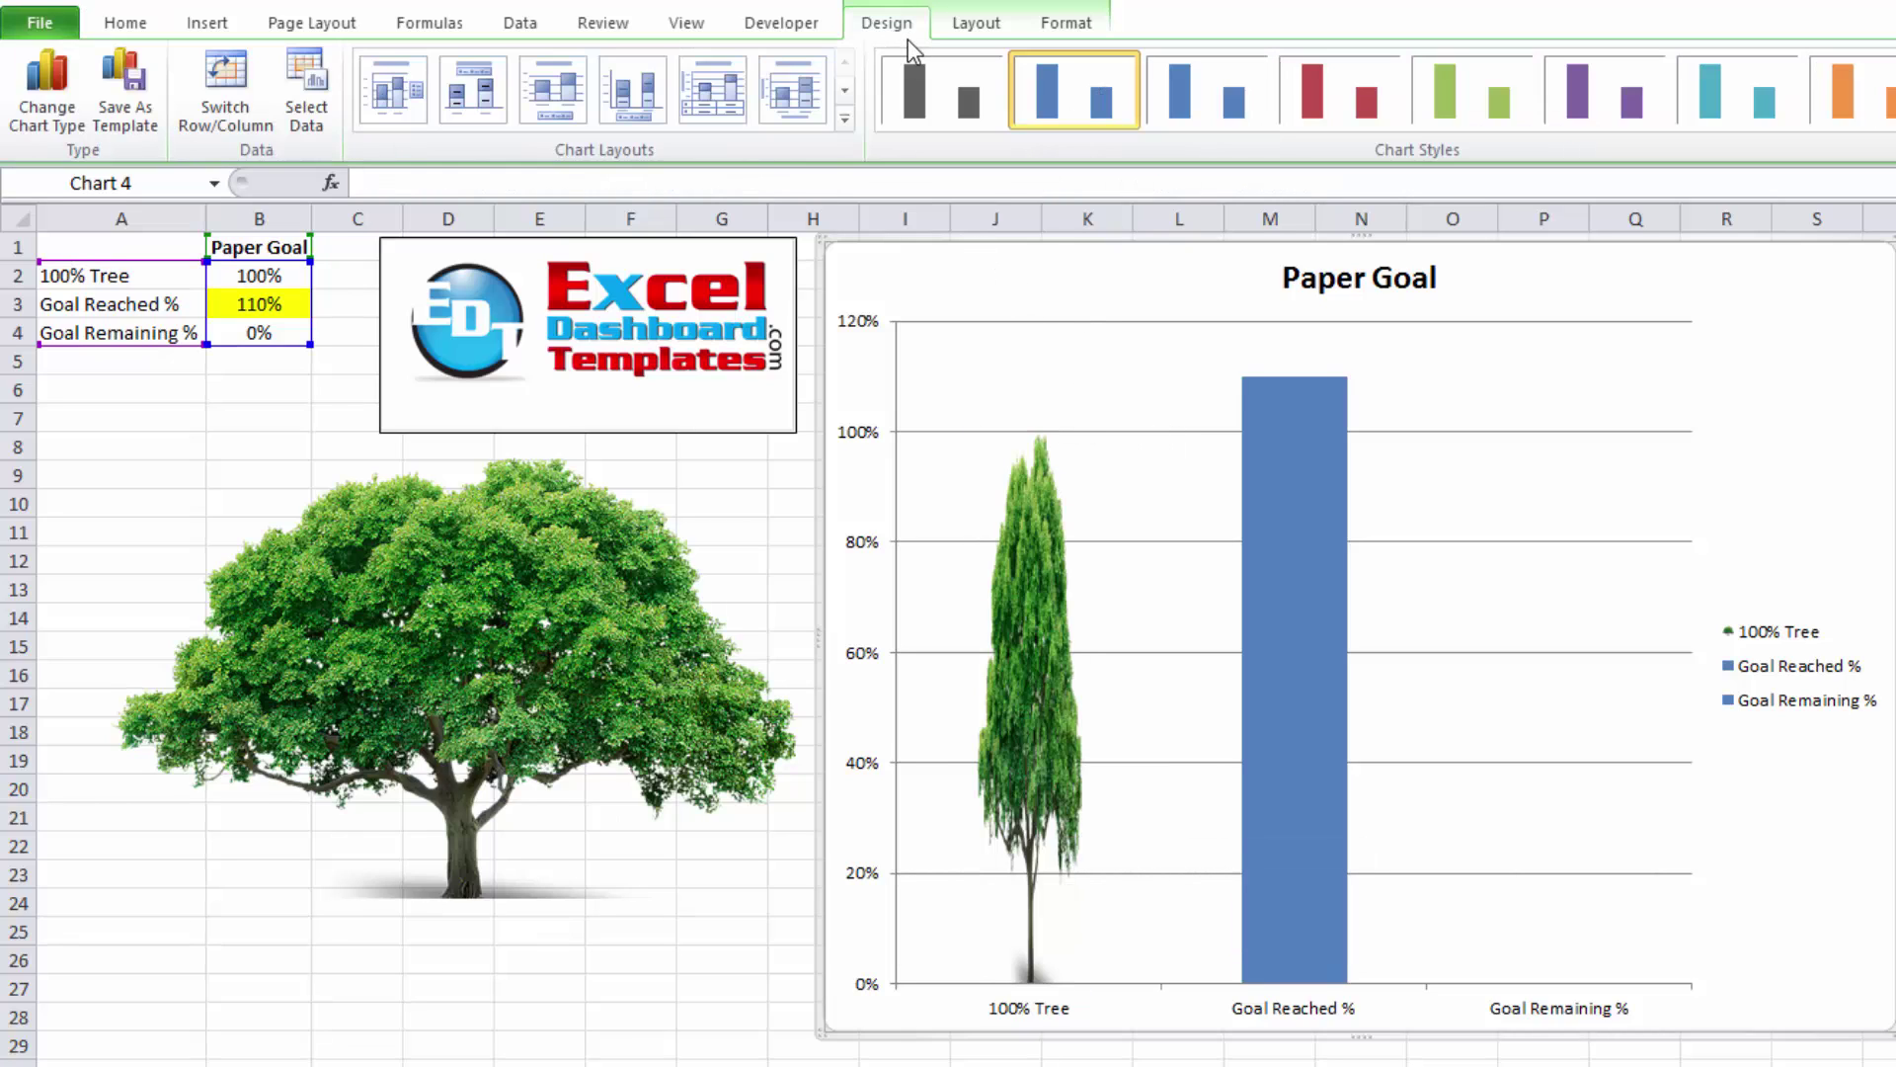
{"action": "left_click", "coordinate": [223, 115]}
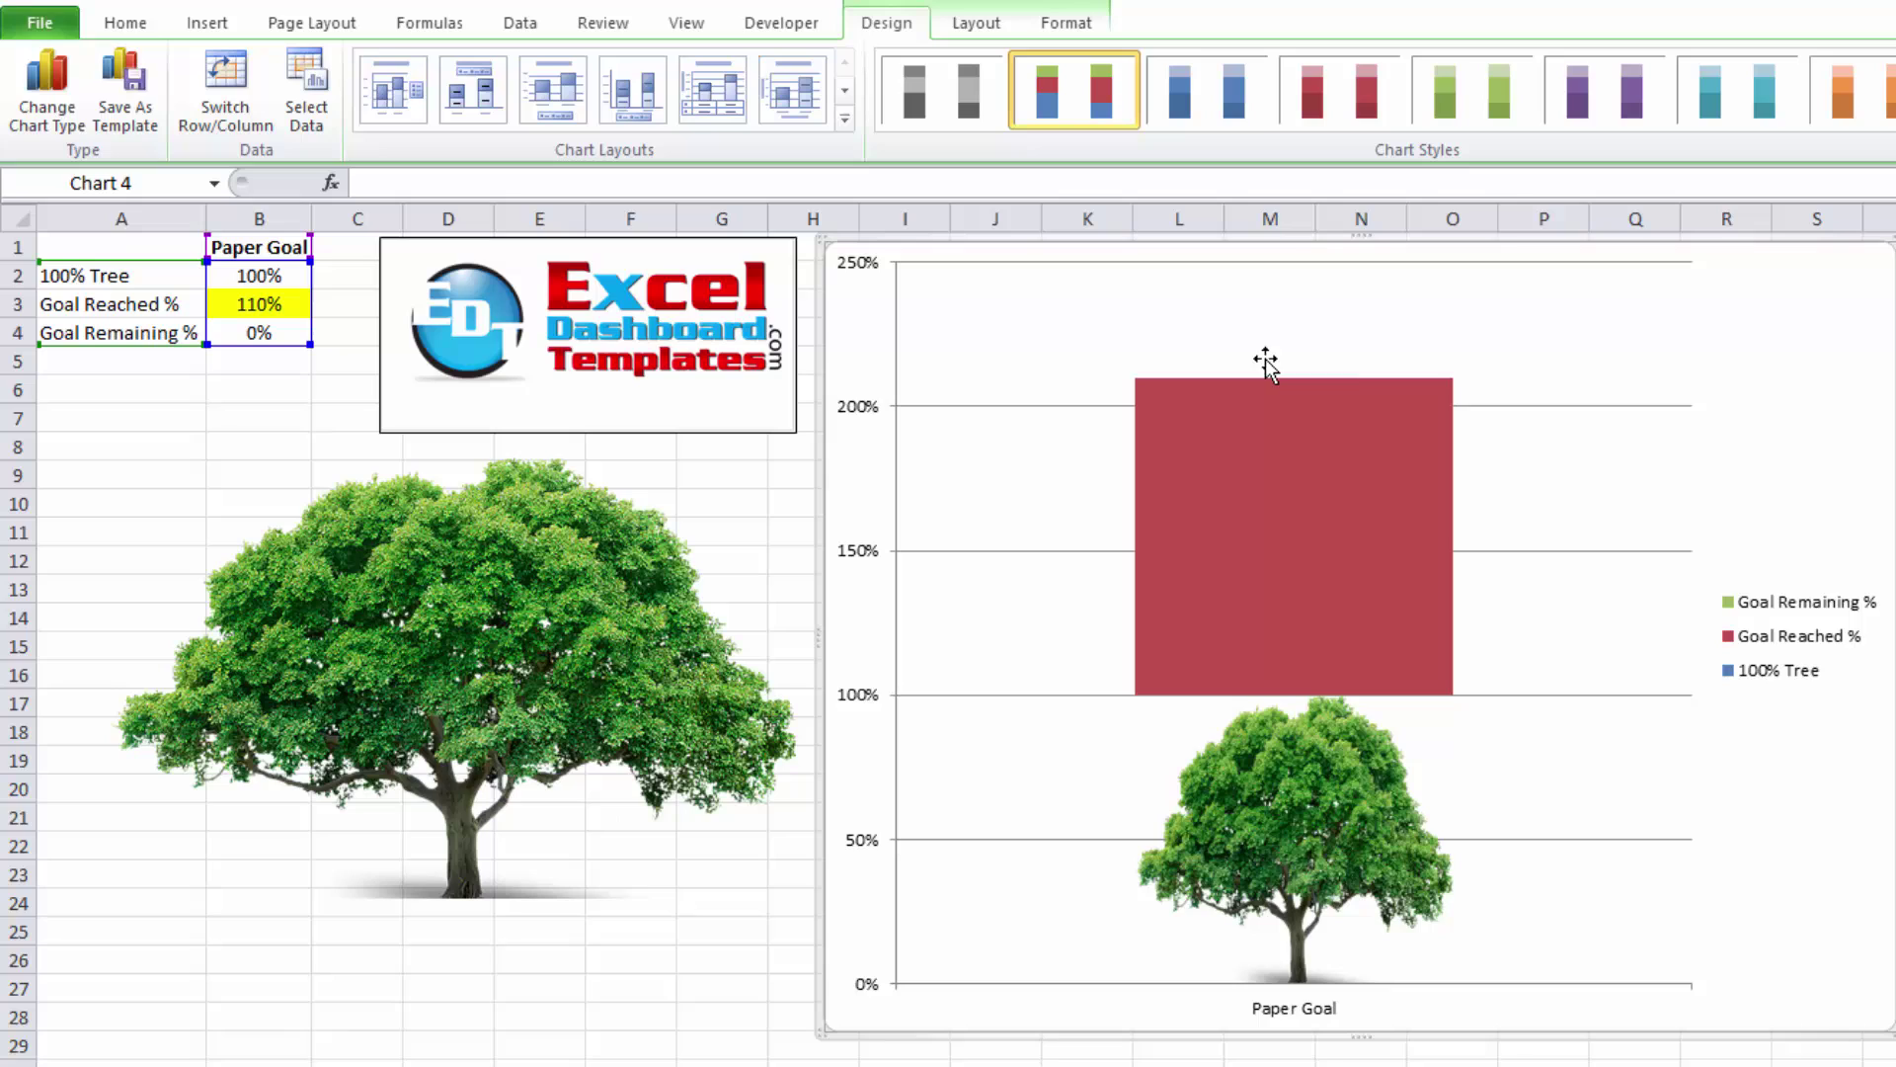
{"action": "mouse_move", "coordinate": [1274, 761]}
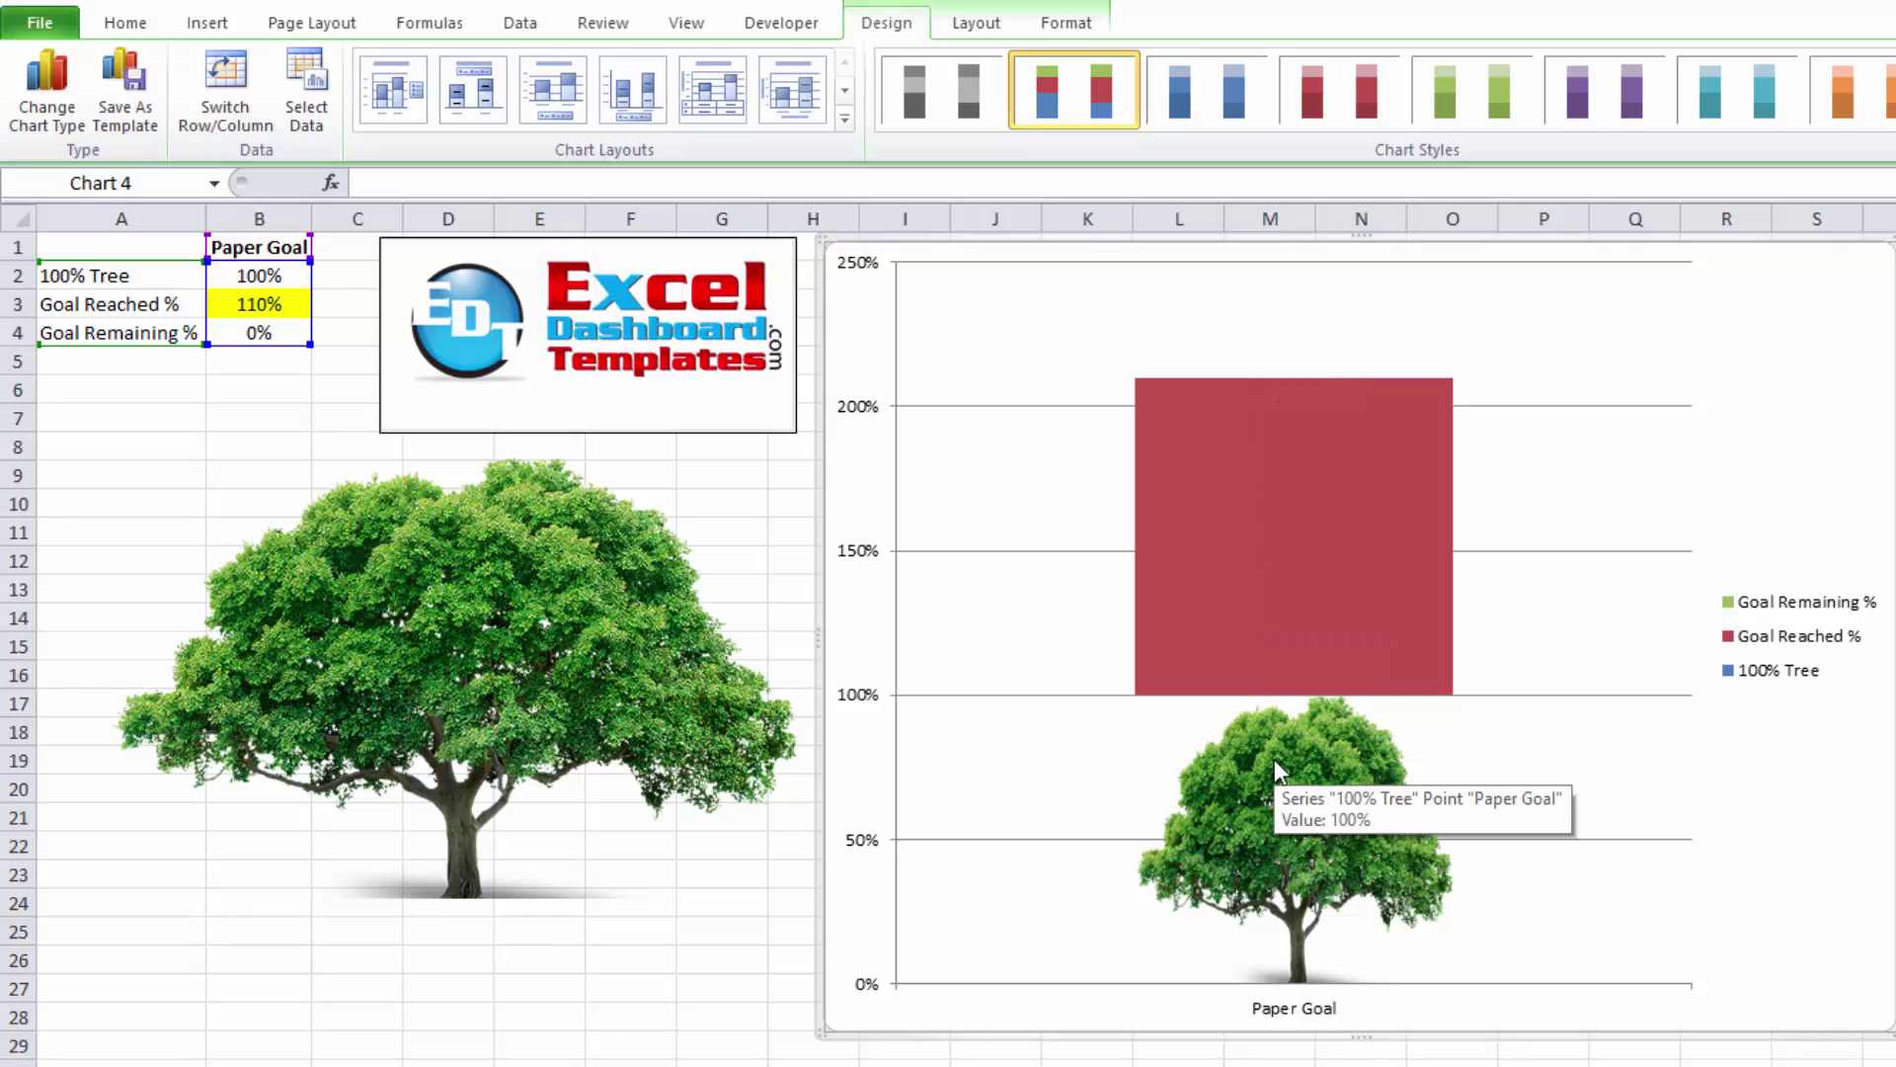
Enter 60 as Goal Reached % in B3 and select the green Goal Remaining bar
{"action": "left_click", "coordinate": [270, 303]}
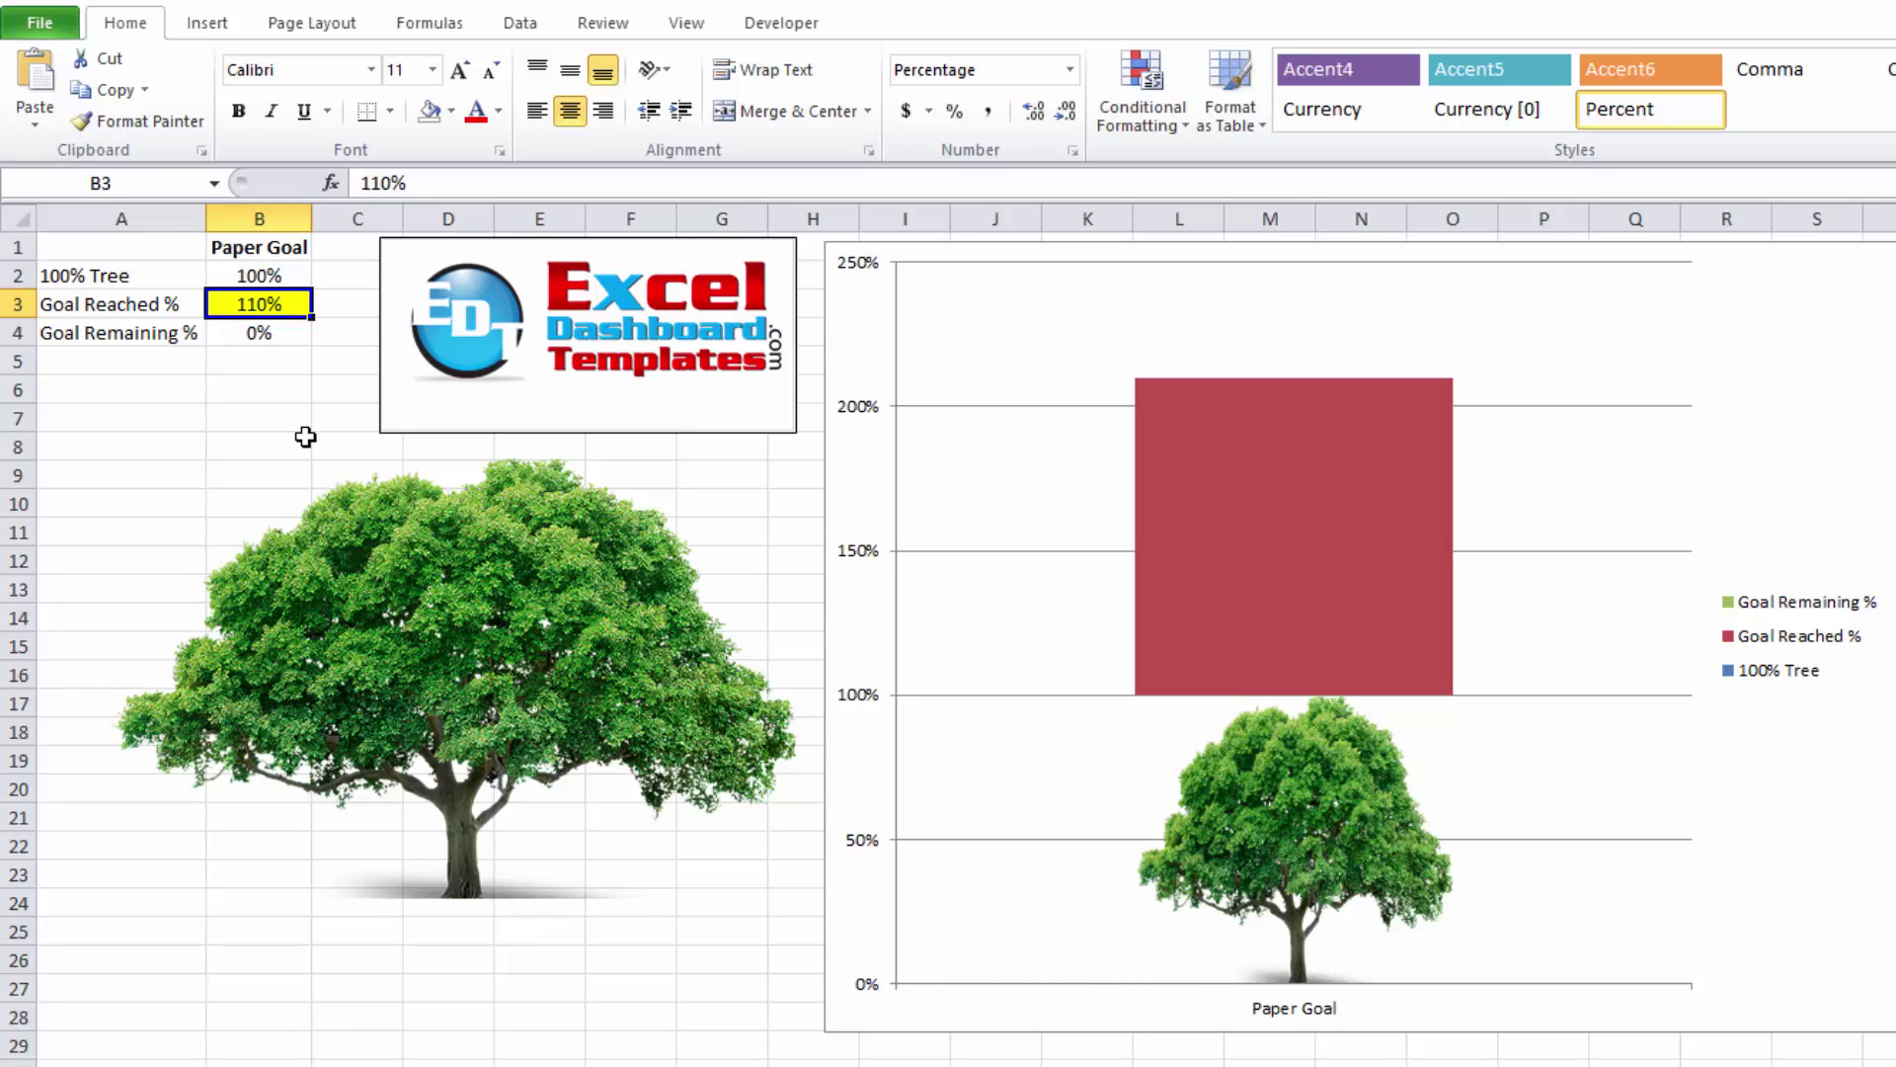
{"action": "type", "text": "60"}
{"action": "key", "text": "Return"}
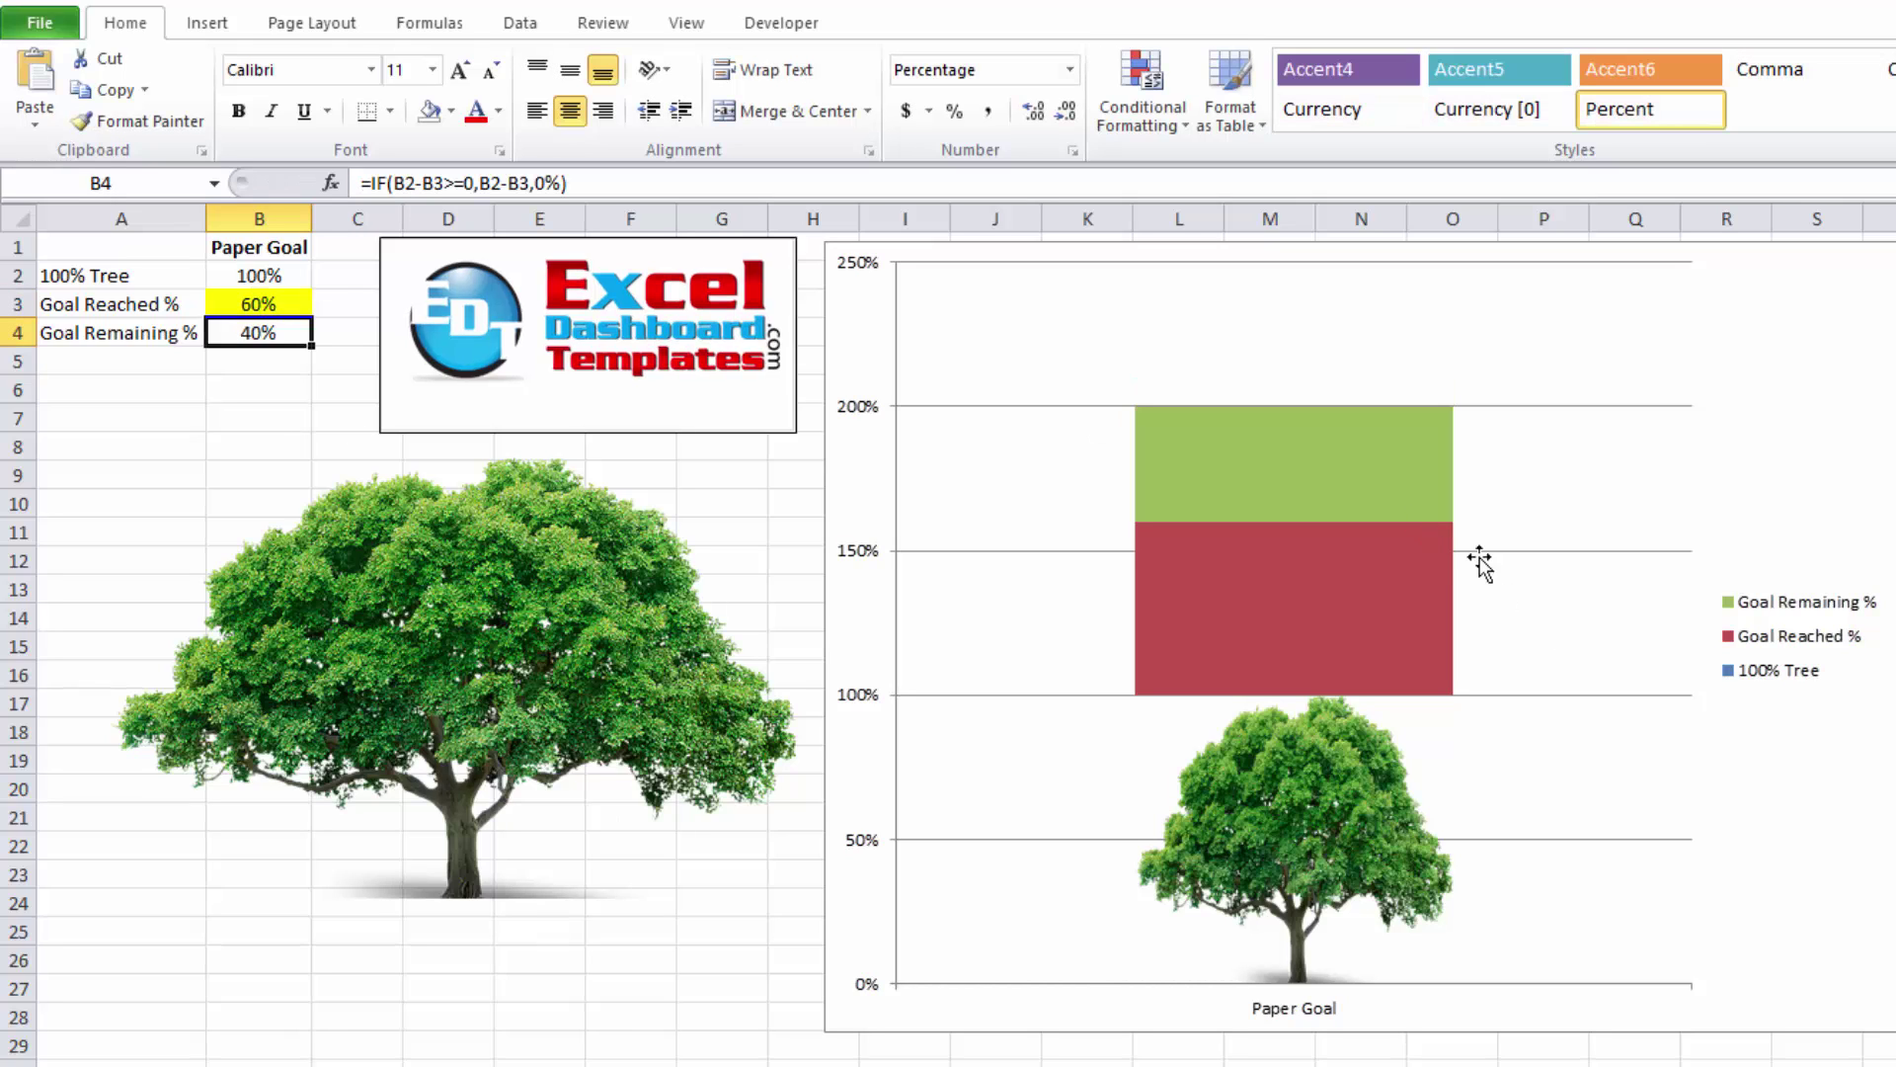
{"action": "left_click", "coordinate": [1442, 523]}
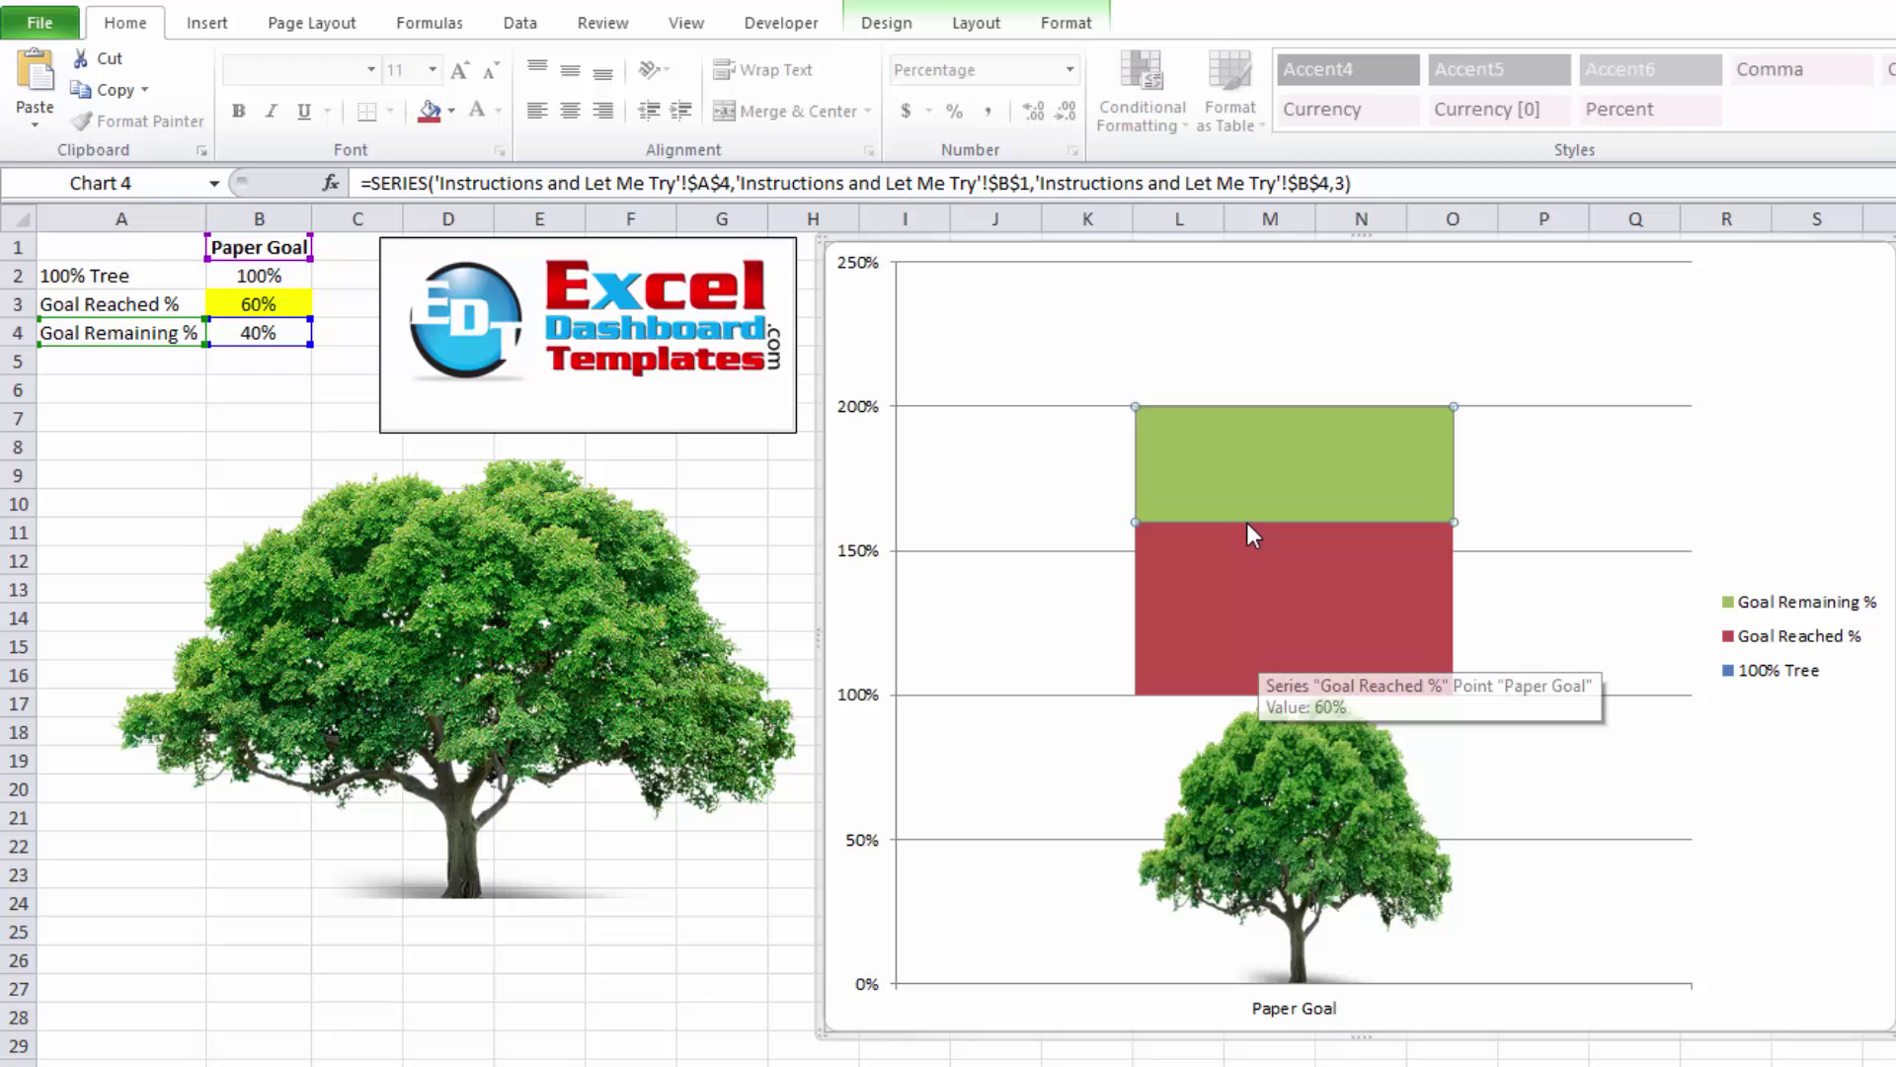
{"action": "mouse_move", "coordinate": [1262, 617]}
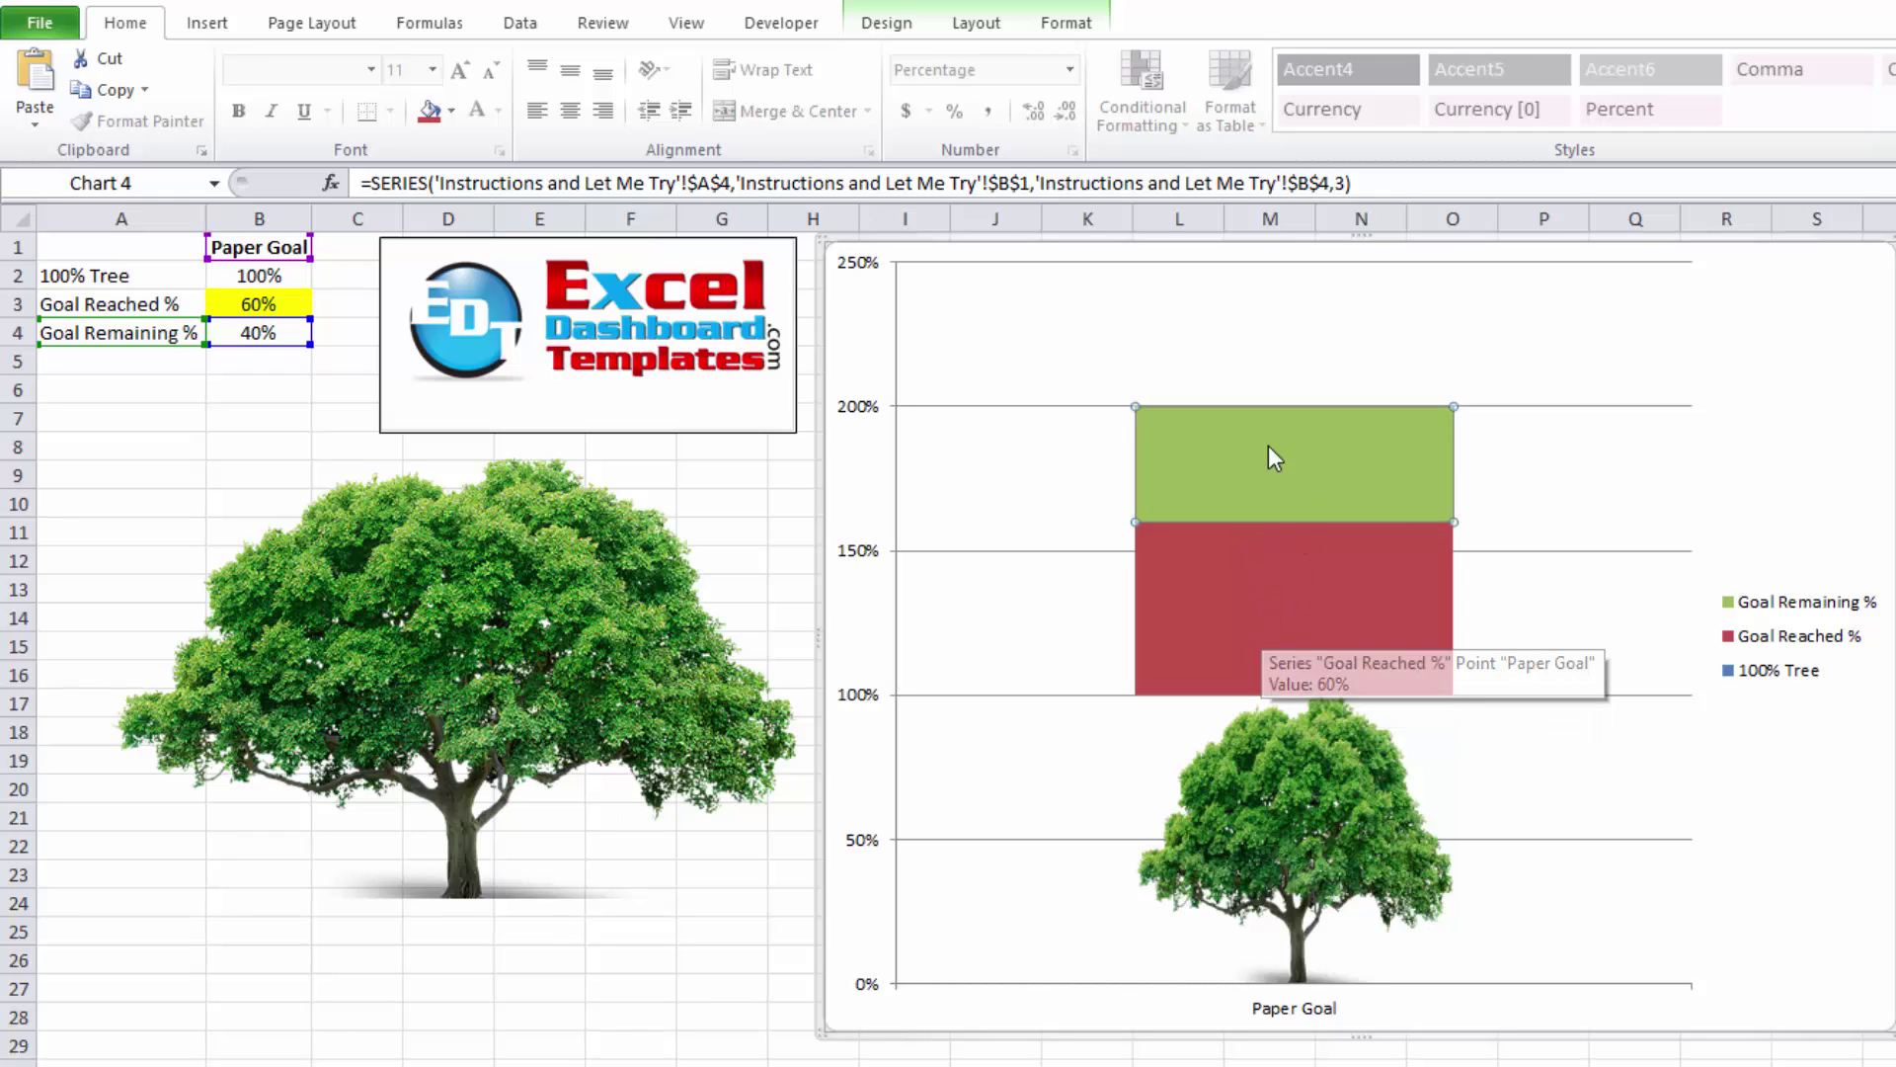
{"action": "mouse_move", "coordinate": [1326, 459]}
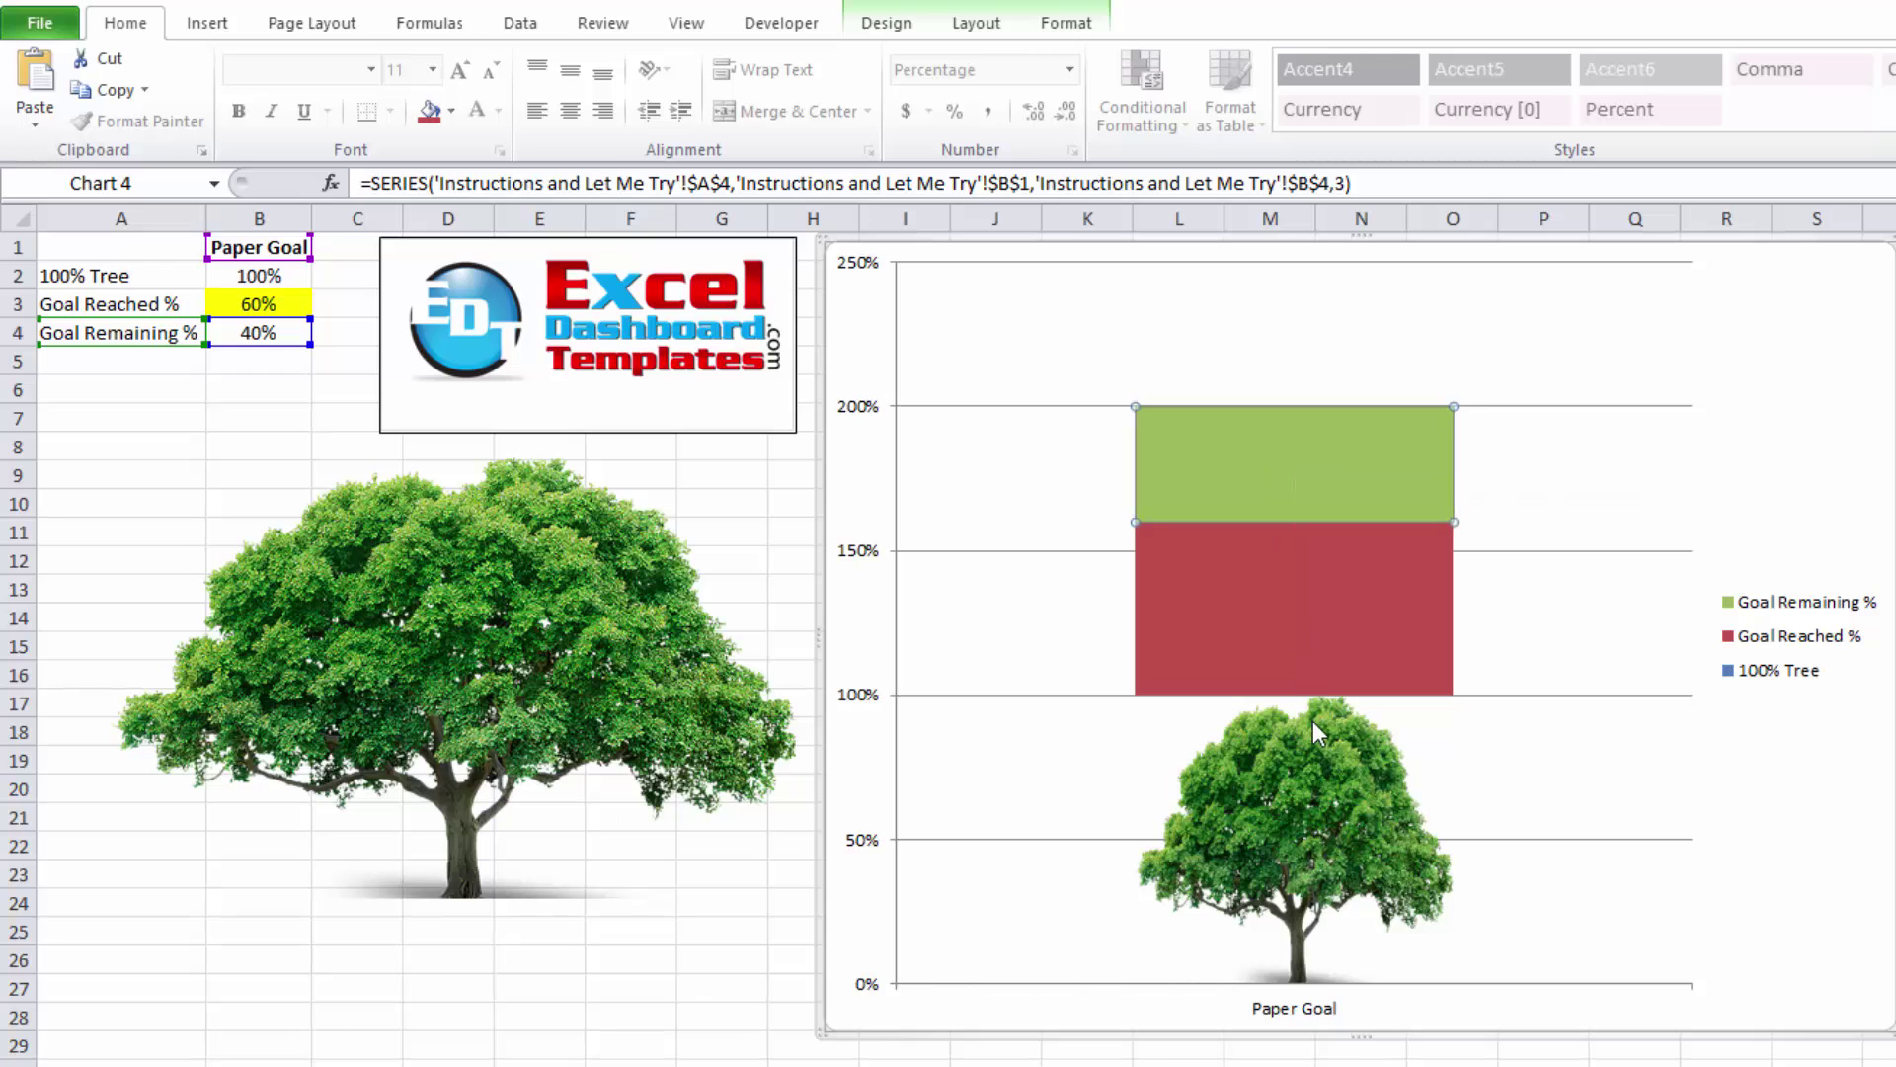
Plot the Goal Reached % series on the secondary axis
{"action": "left_click", "coordinate": [1745, 770]}
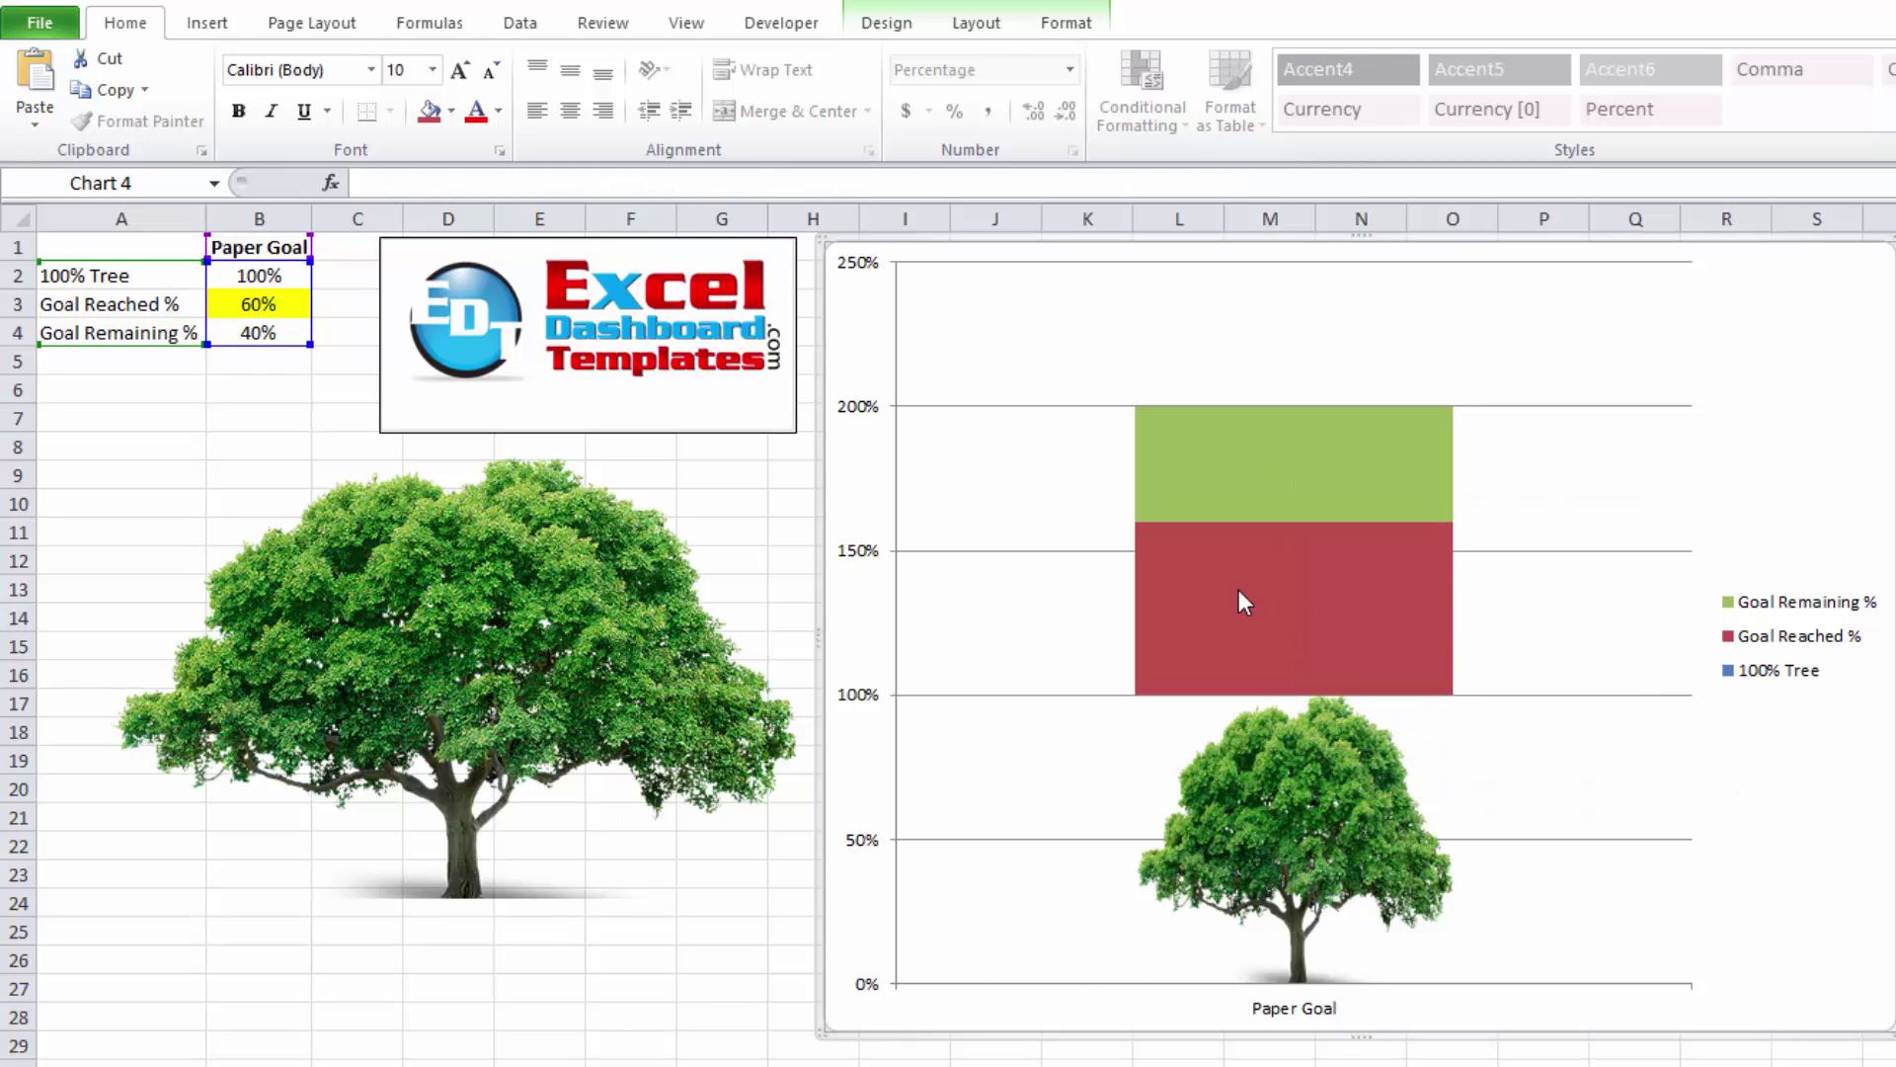
{"action": "double_click", "coordinate": [1282, 559]}
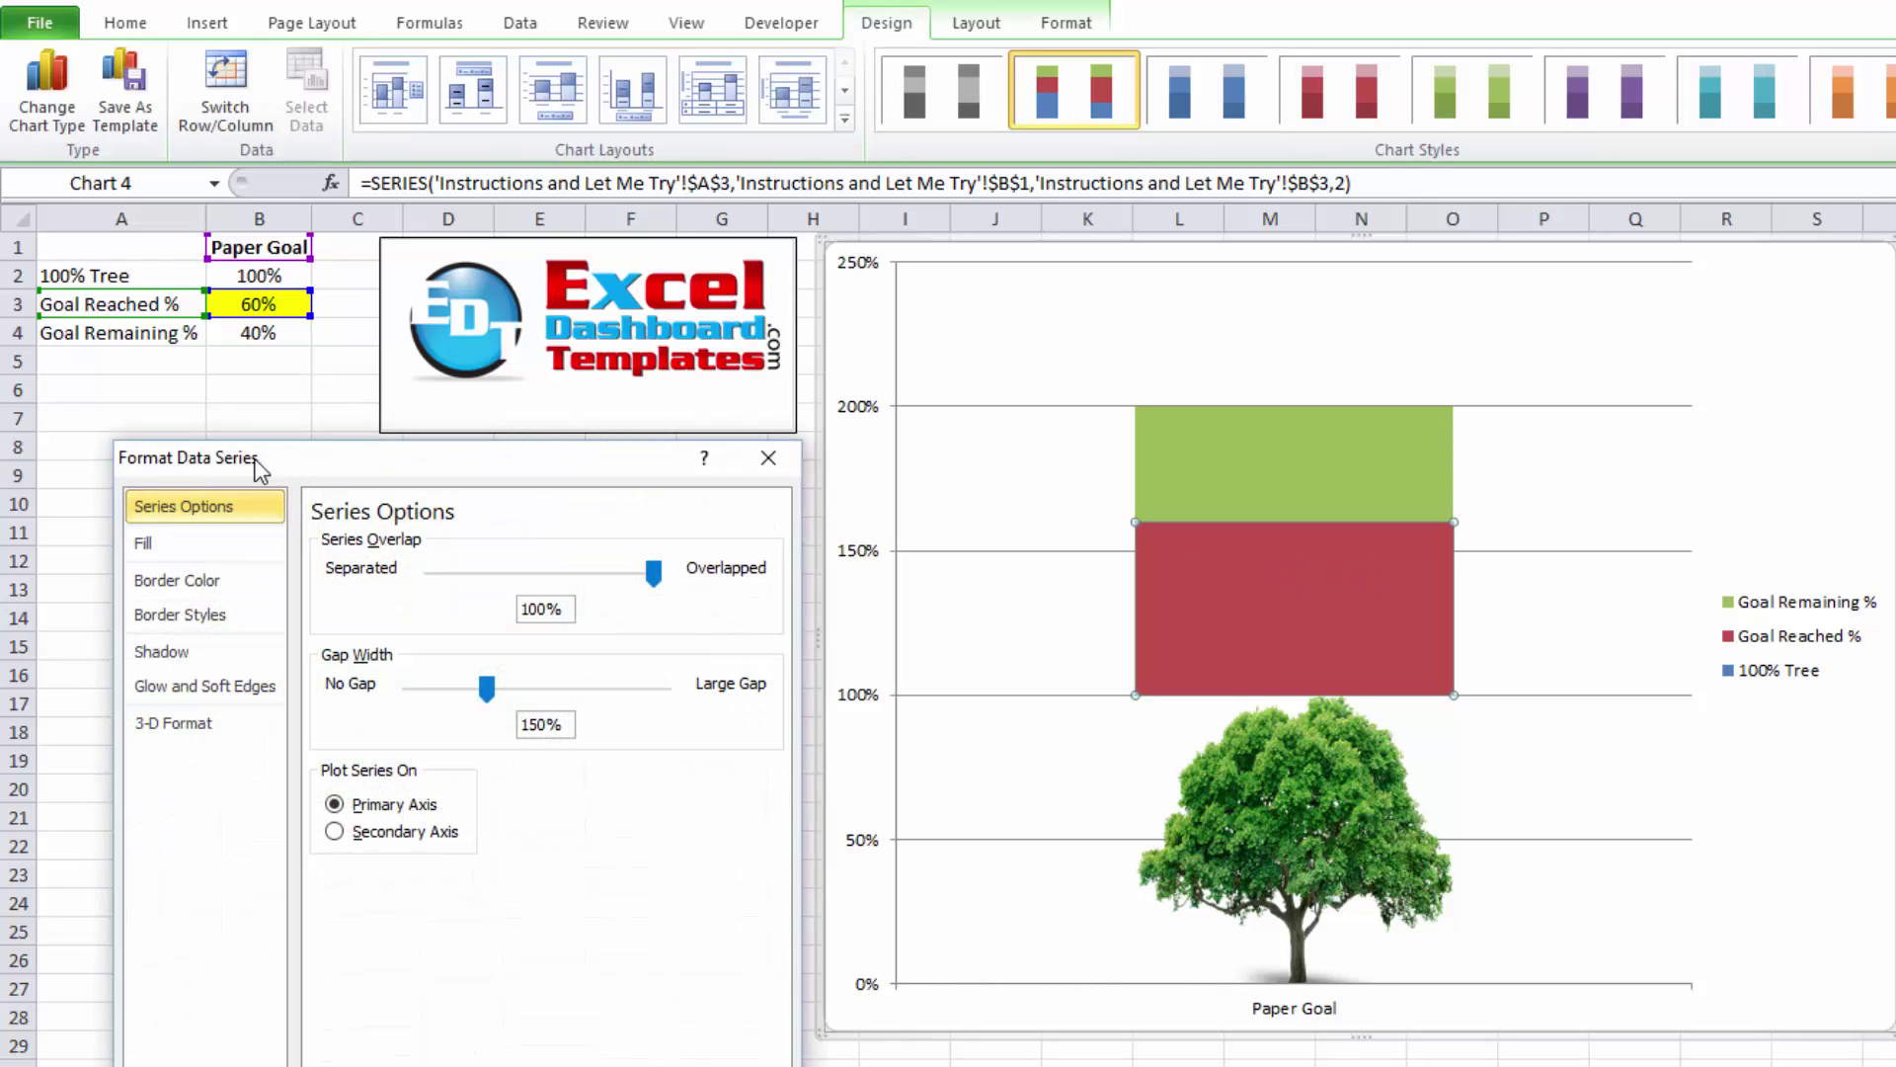
{"action": "left_click", "coordinate": [383, 838]}
{"action": "mouse_move", "coordinate": [1351, 580]}
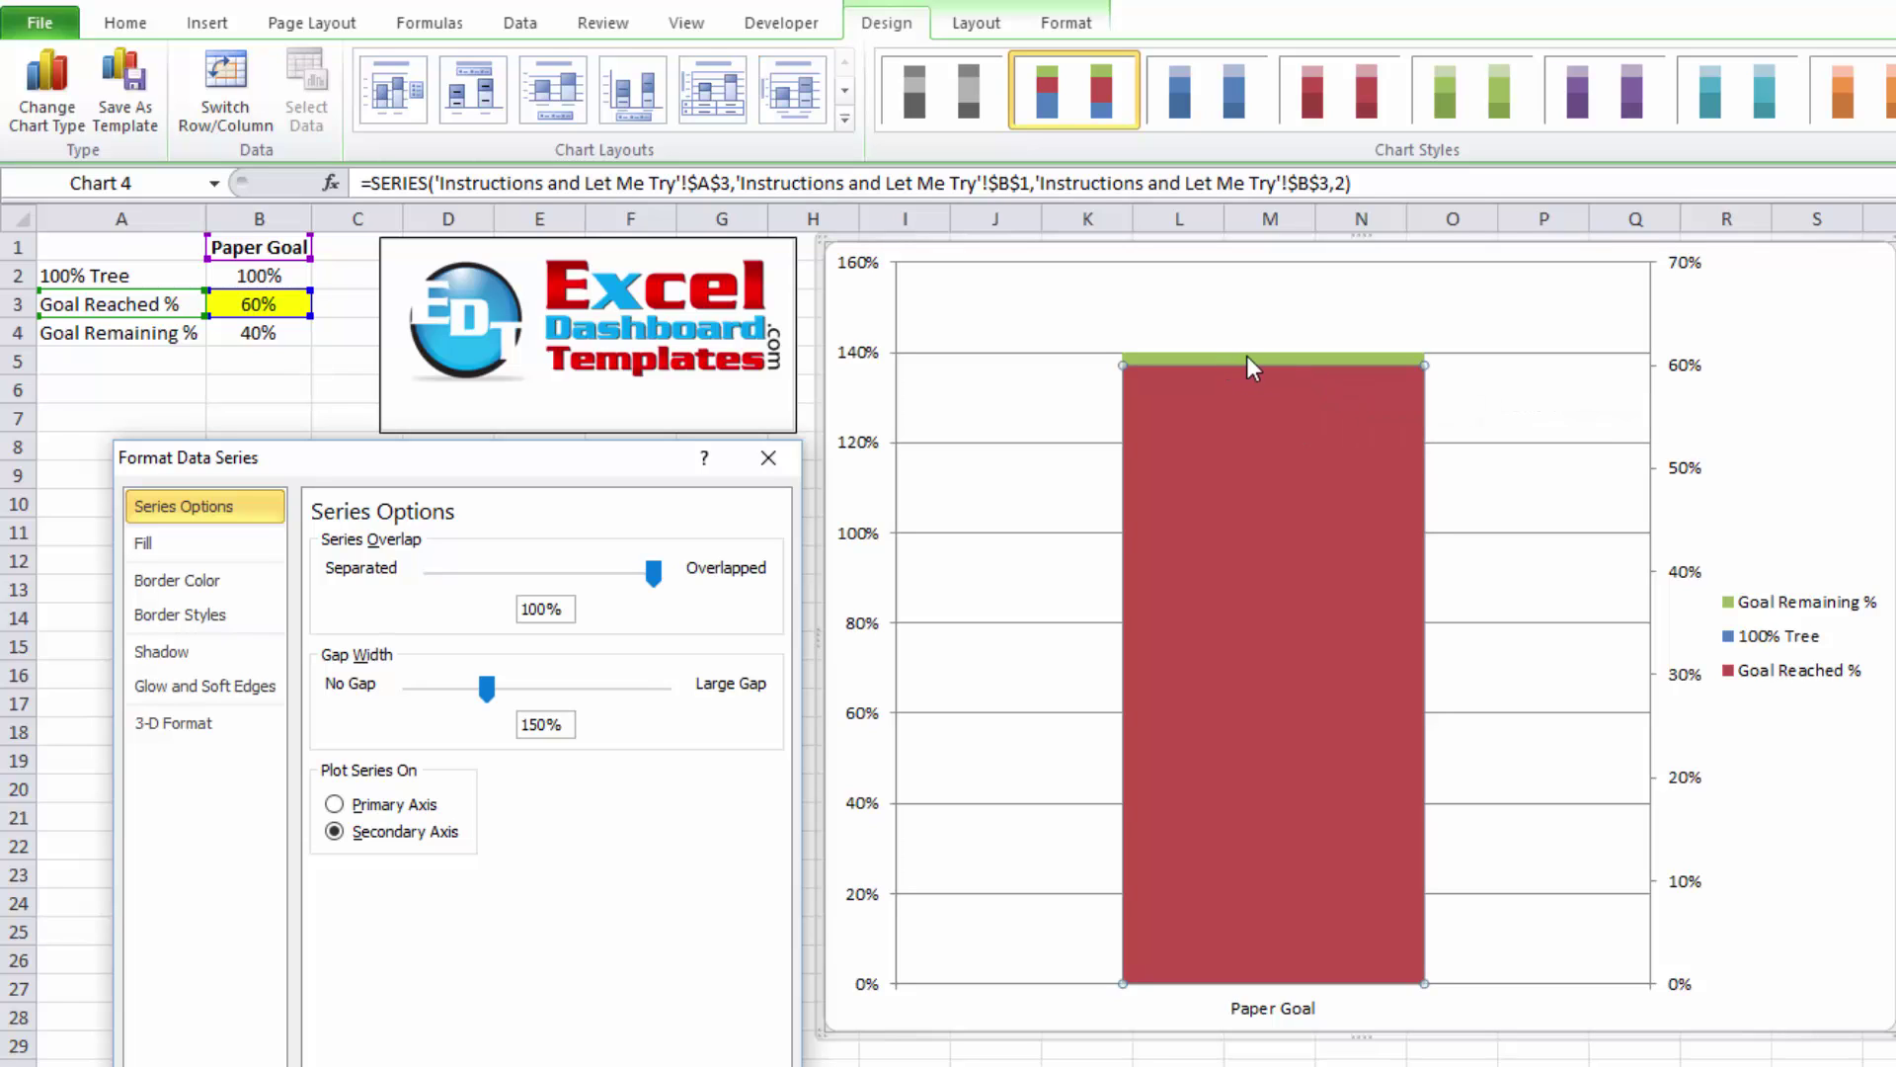
Narrow the red Goal Reached % bar to a 390% gap width
{"action": "left_click", "coordinate": [1310, 358]}
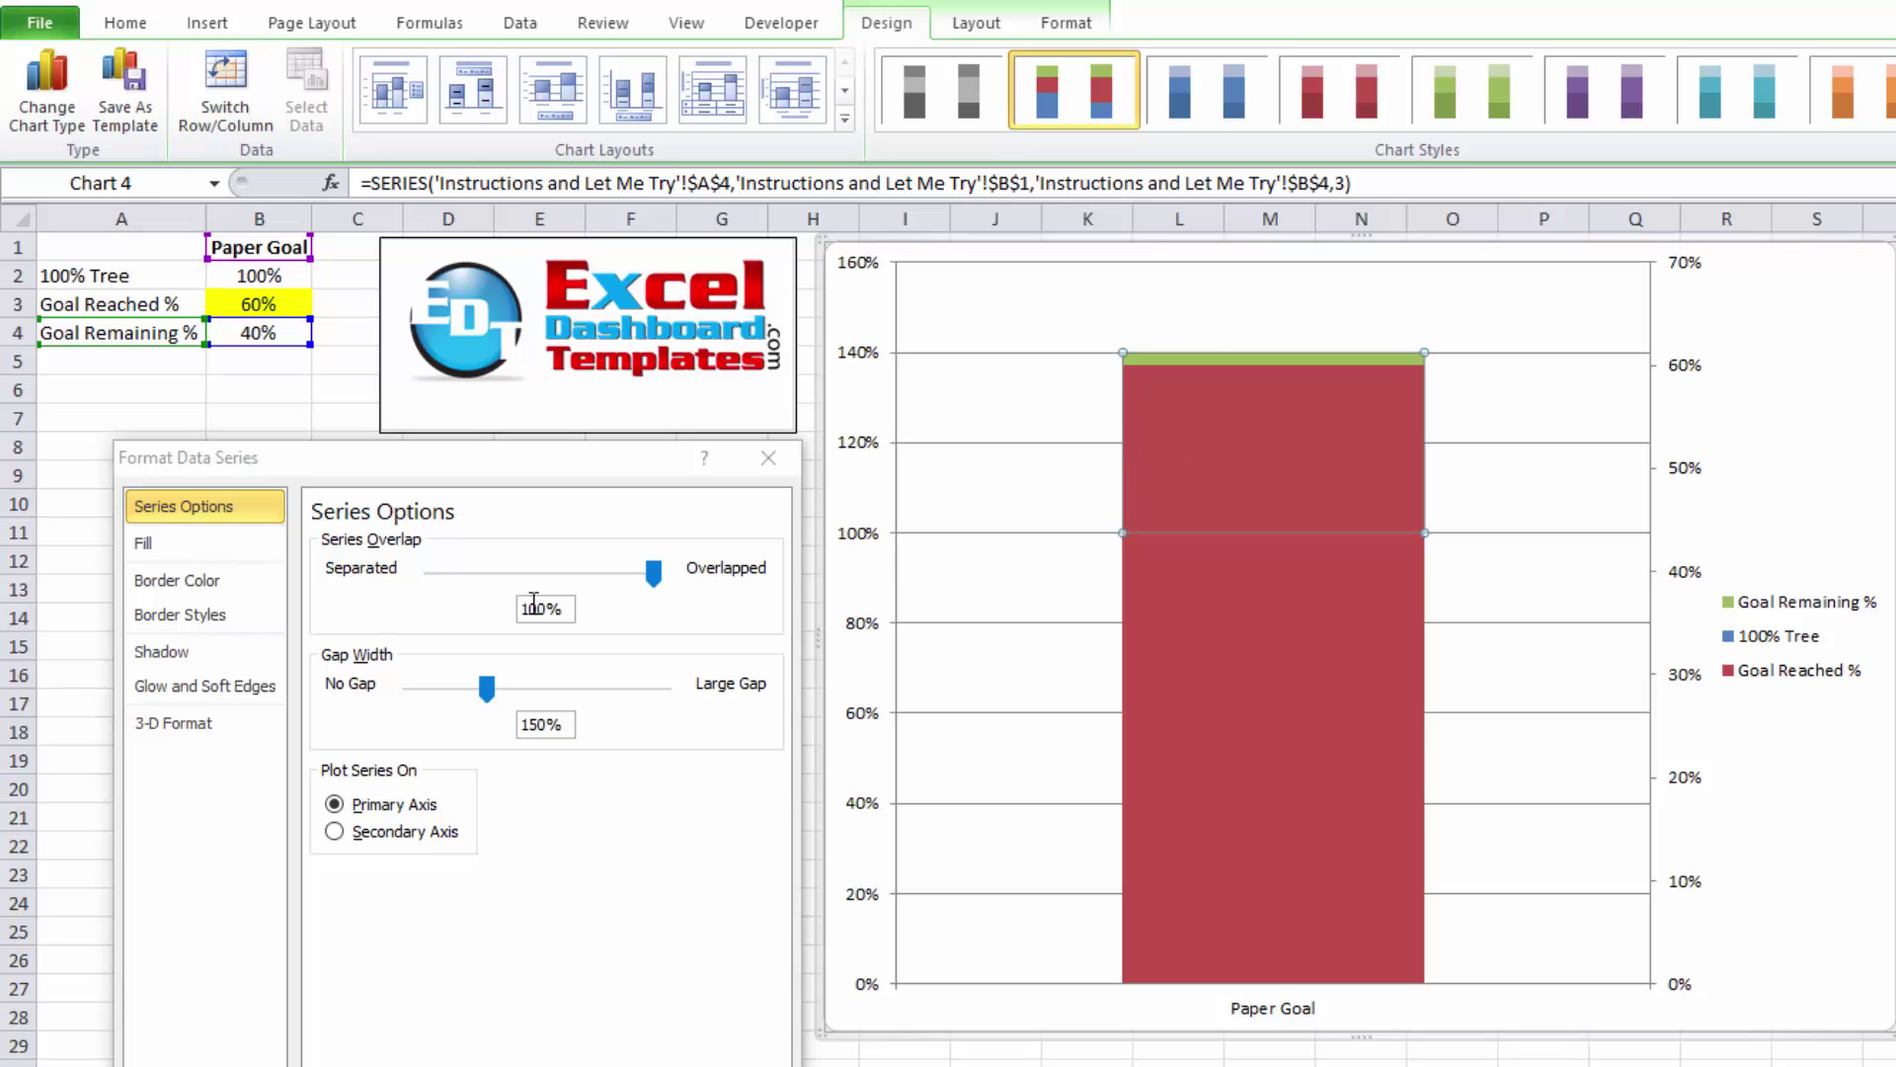
{"action": "left_click", "coordinate": [491, 691]}
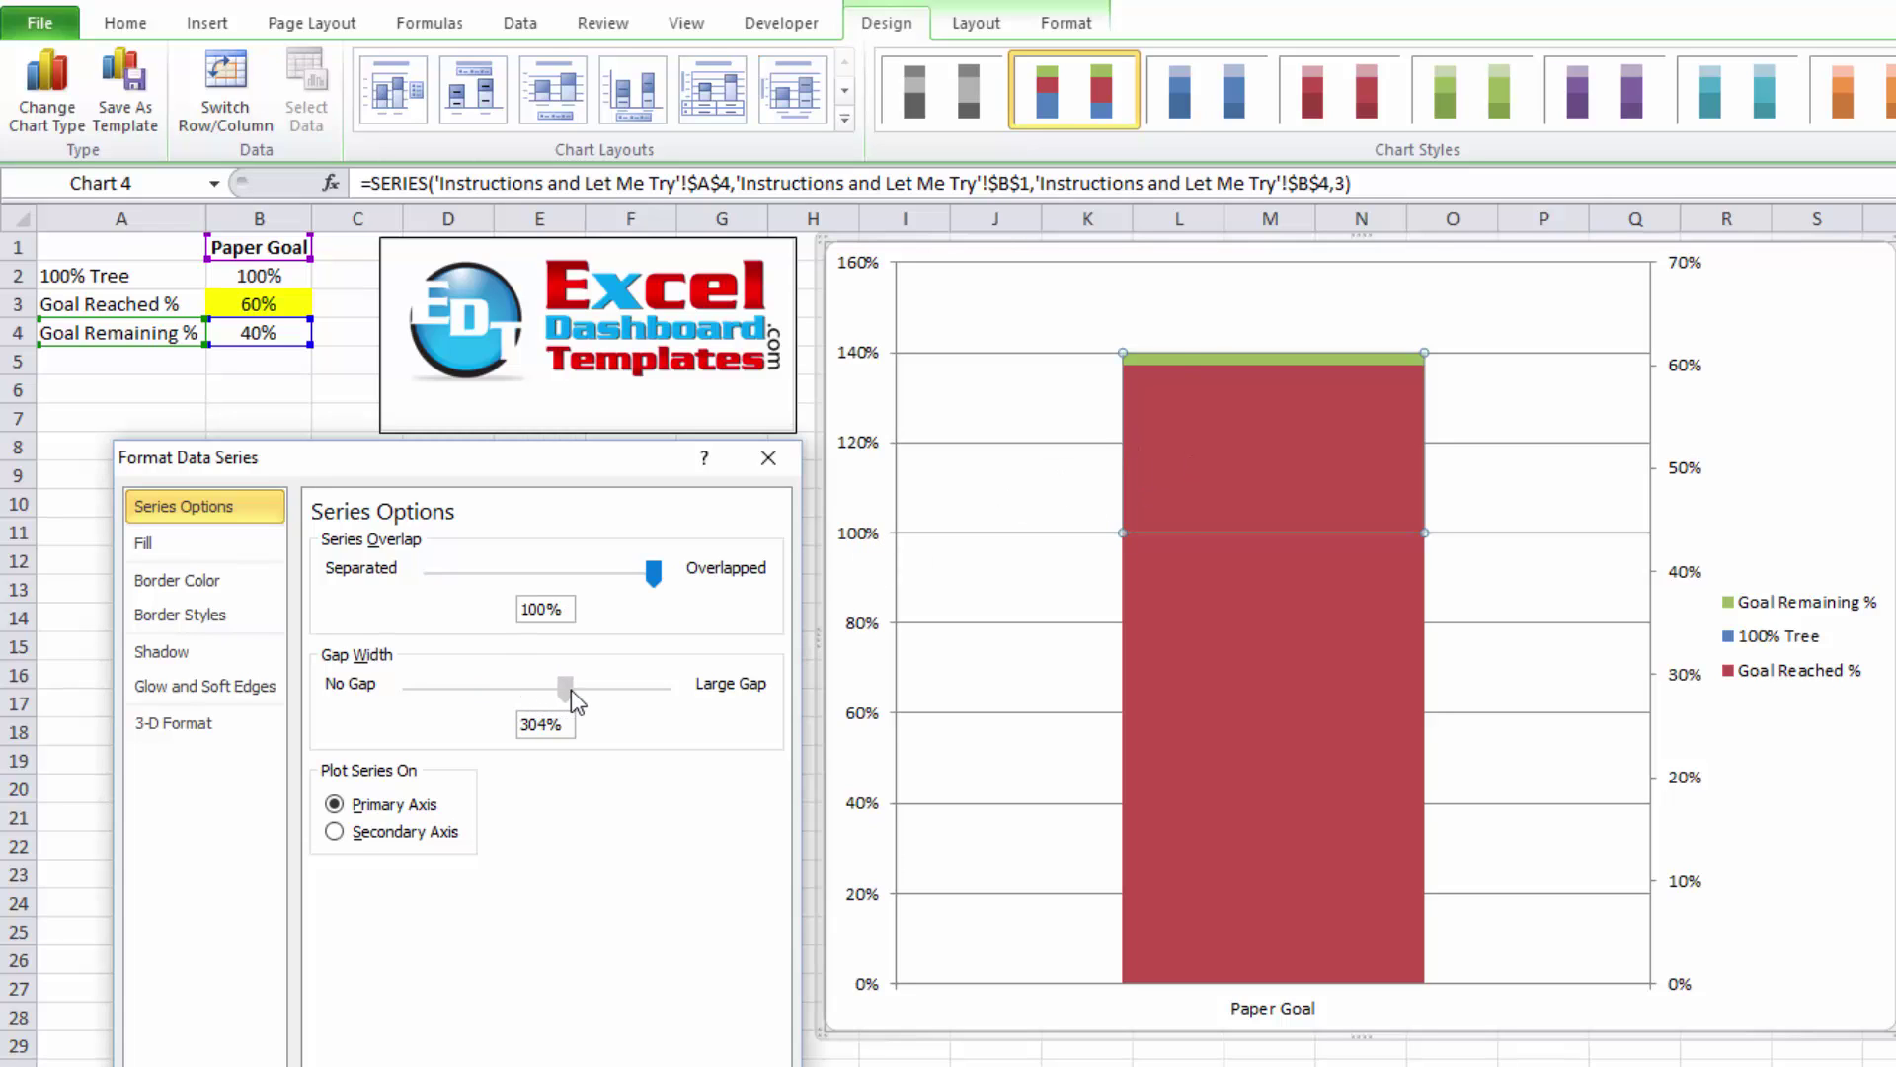
{"action": "left_click_drag", "start_coordinate": [571, 690], "coordinate": [571, 690]}
{"action": "left_click", "coordinate": [1387, 652]}
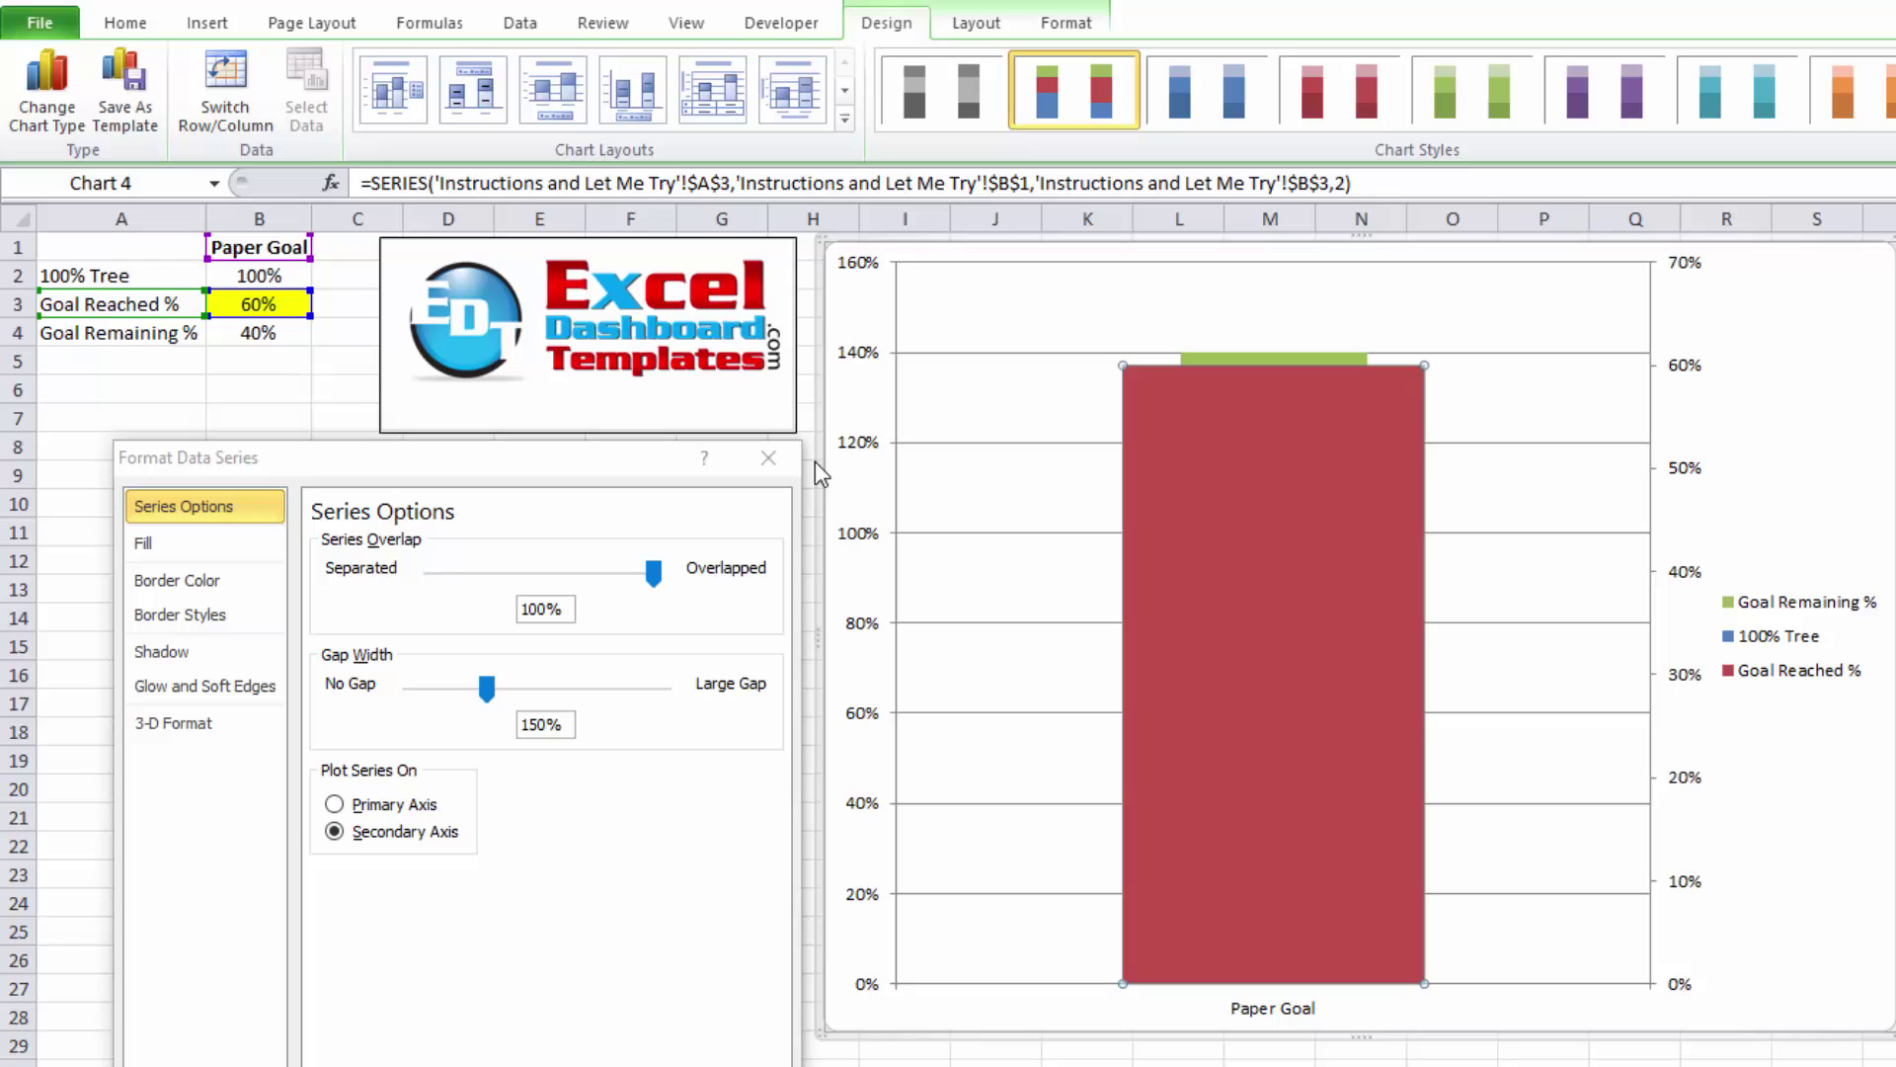
{"action": "left_click", "coordinate": [78, 4]}
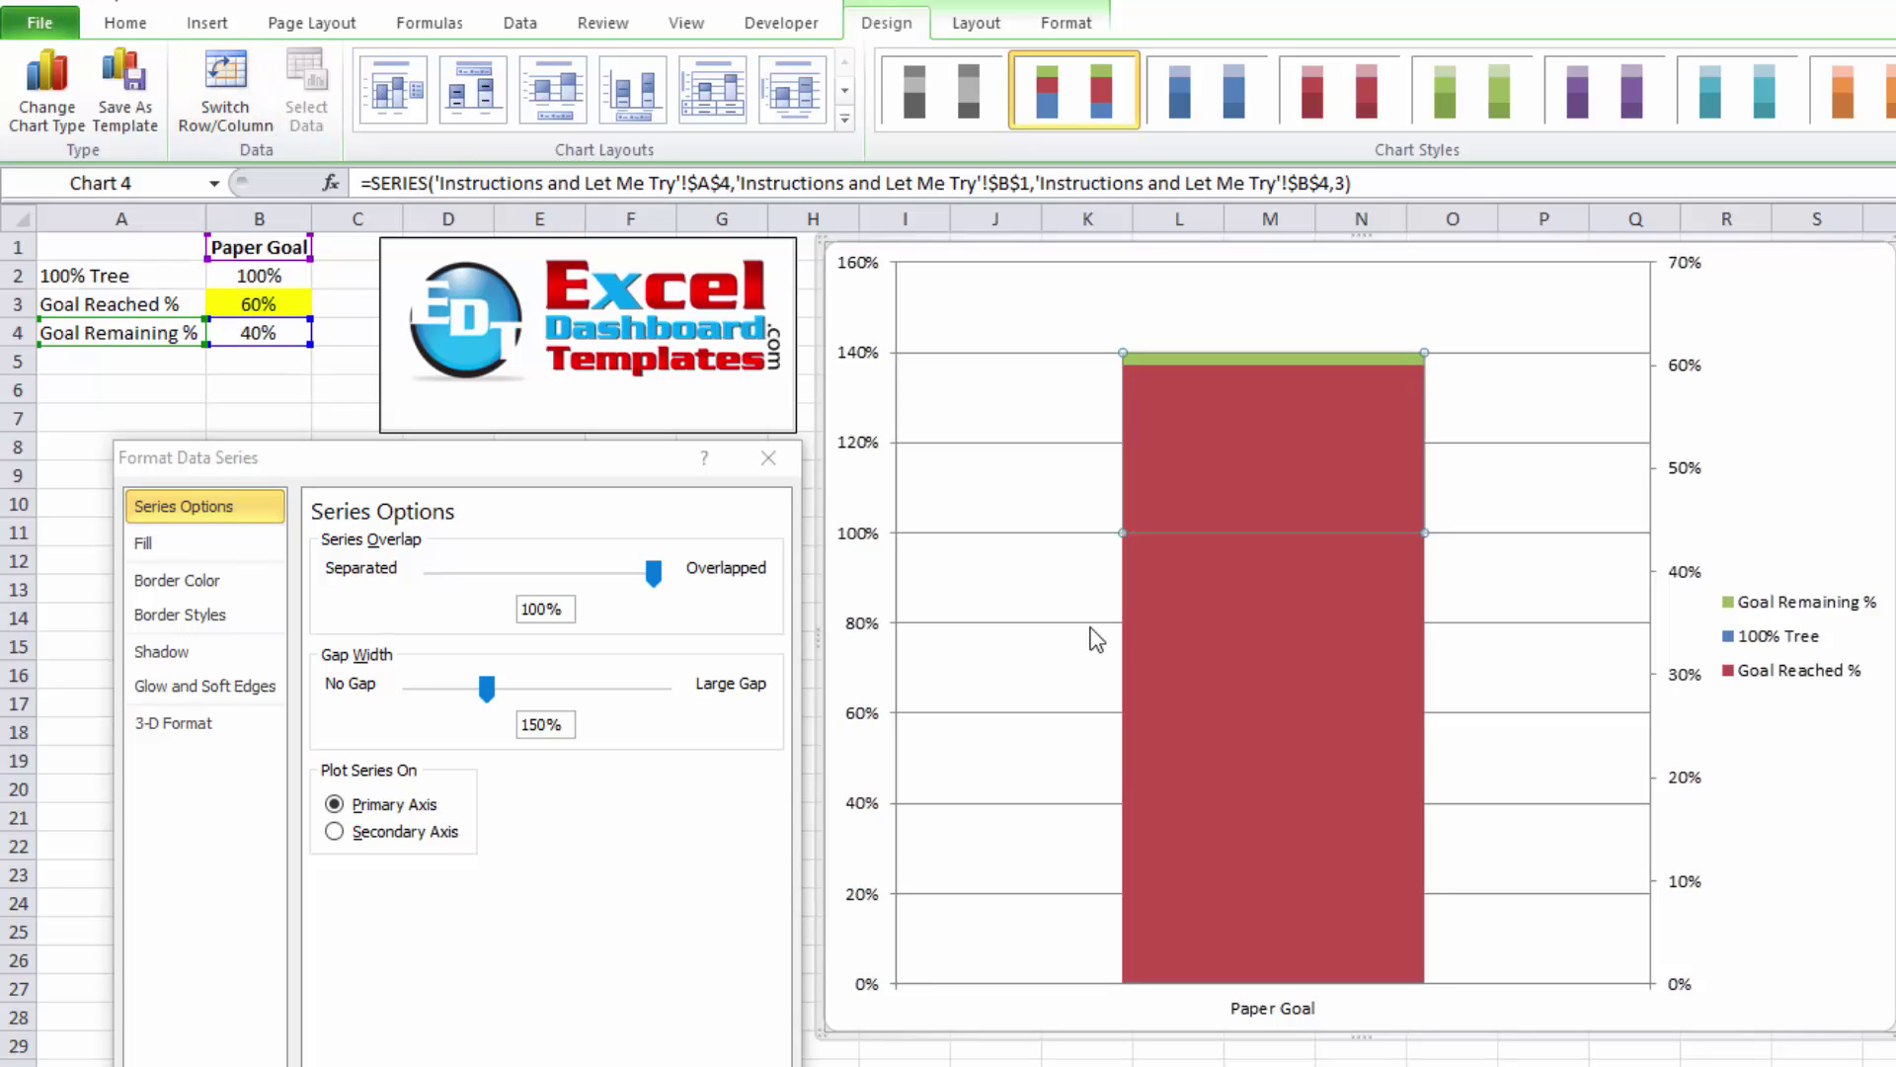
{"action": "left_click_drag", "start_coordinate": [482, 692], "coordinate": [619, 692]}
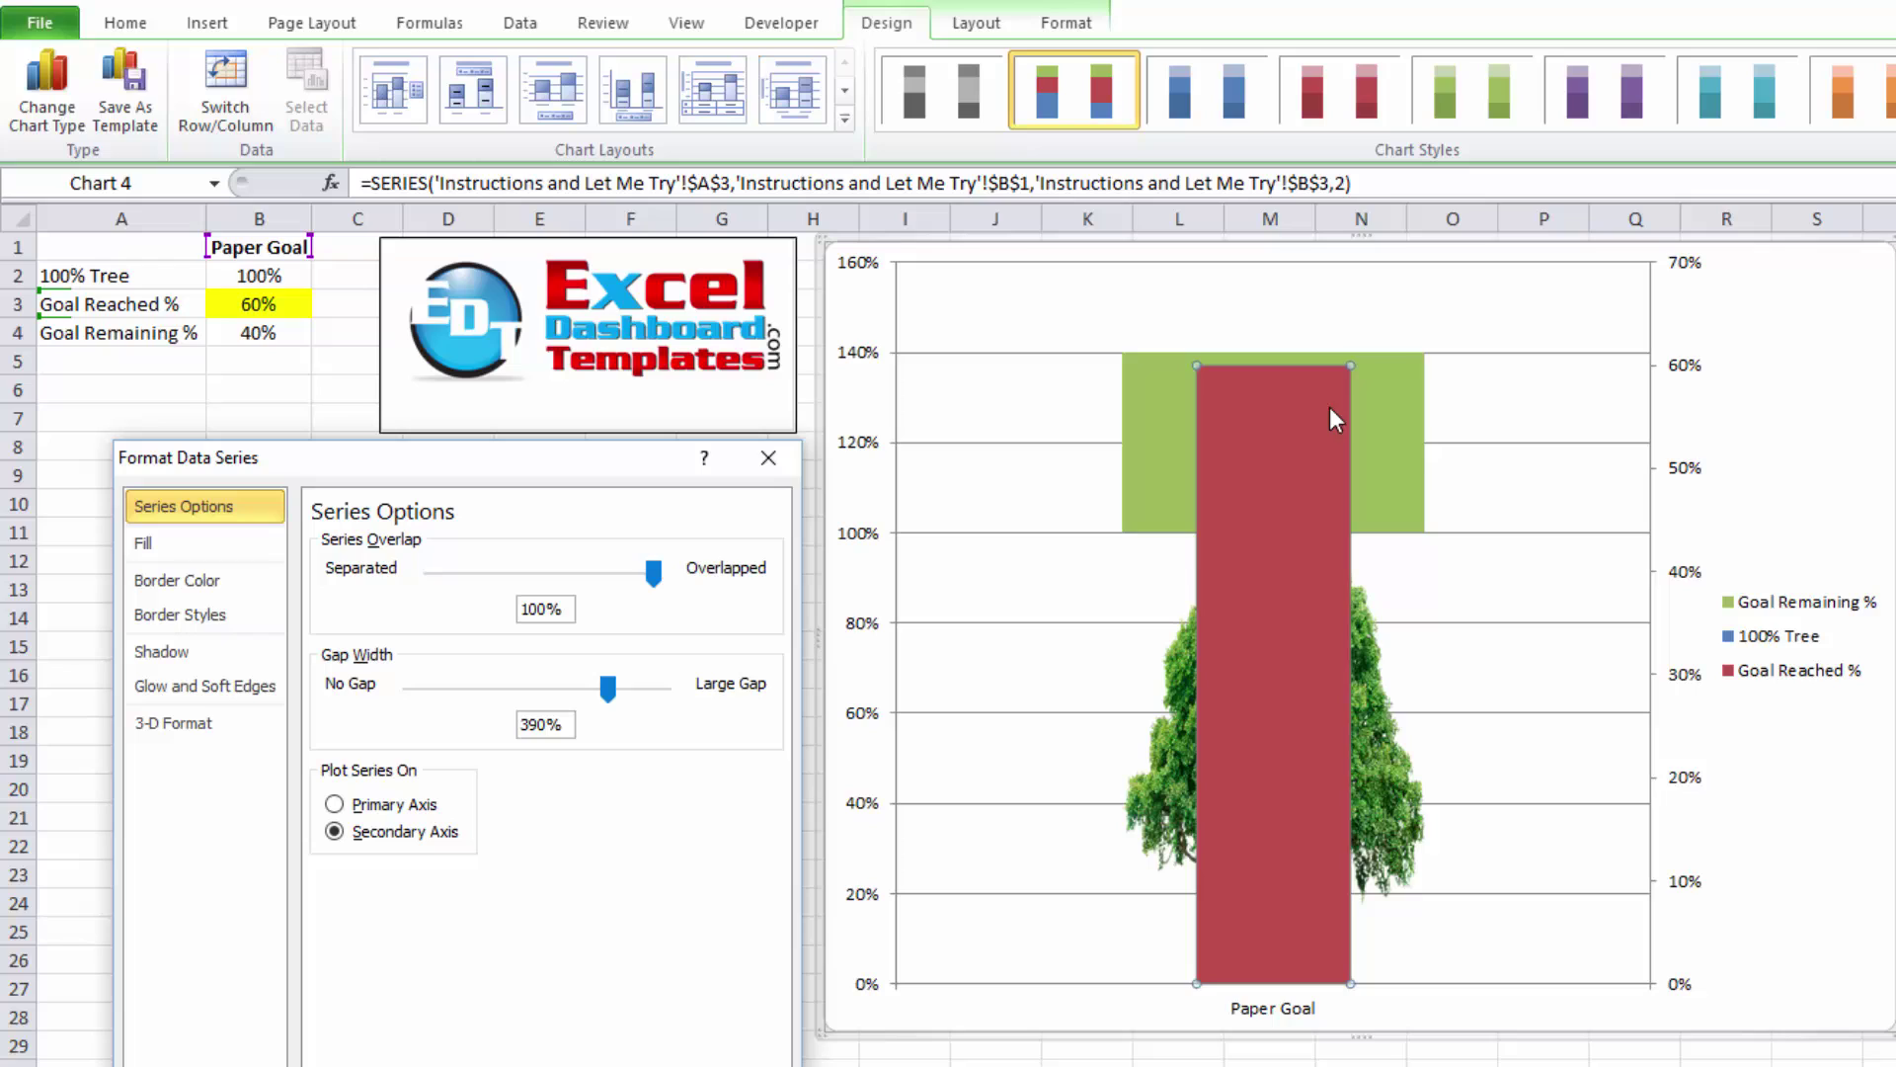
Put Goal Remaining % on the secondary axis with a gap width of about 373%
{"action": "left_click", "coordinate": [1406, 395]}
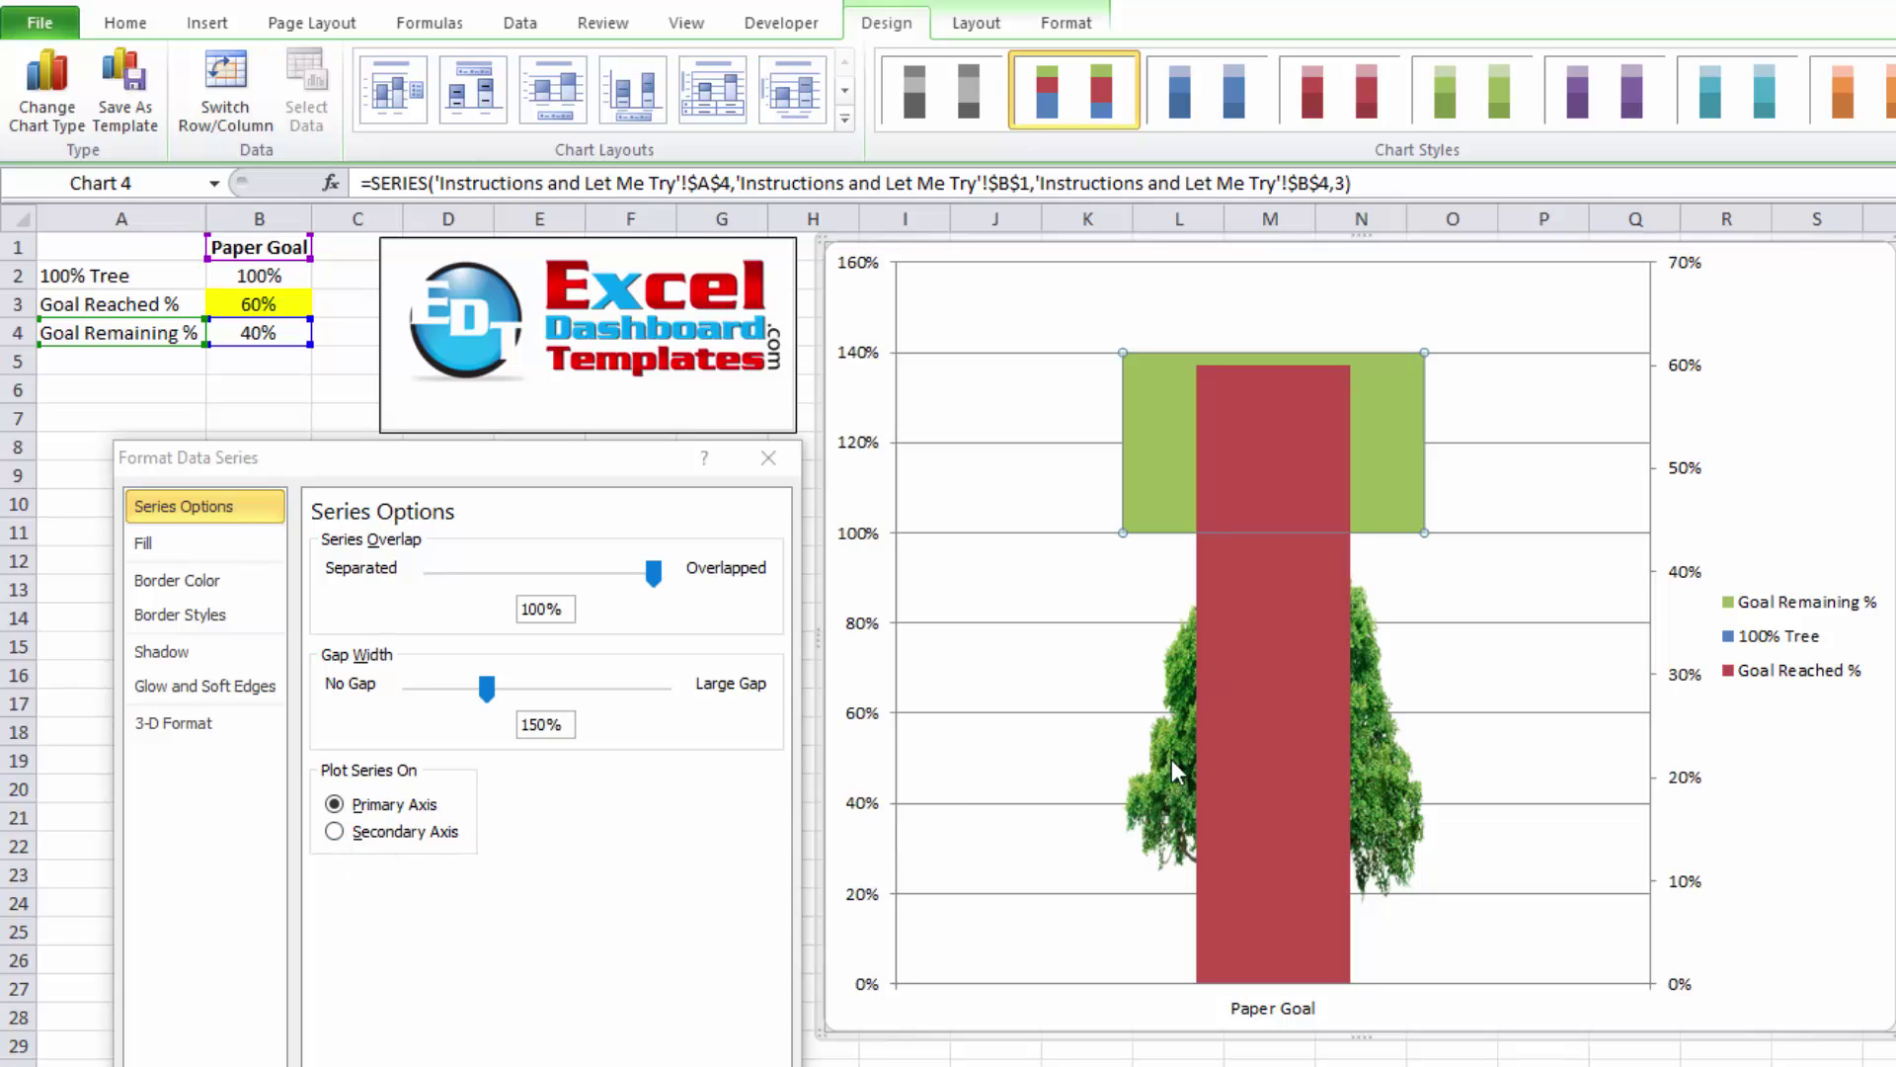
{"action": "left_click", "coordinate": [443, 835]}
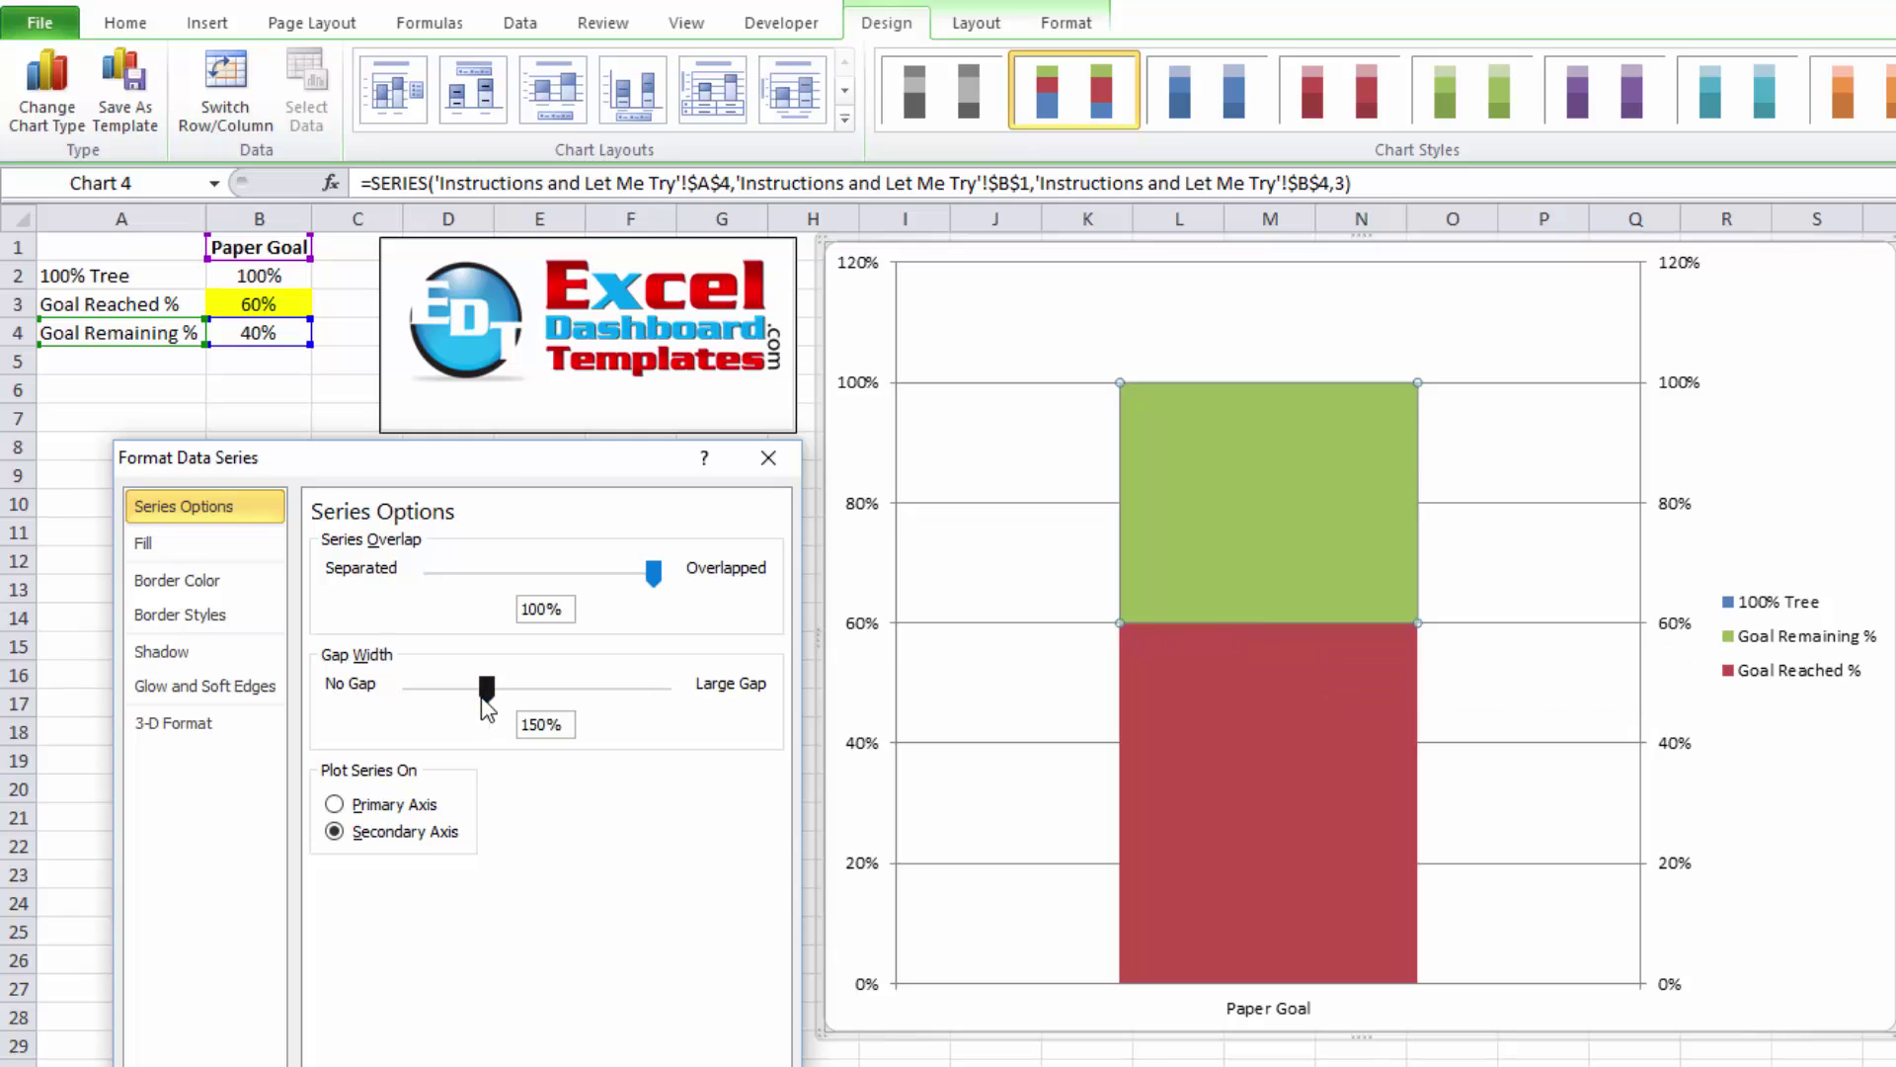
{"action": "left_click_drag", "start_coordinate": [487, 686], "coordinate": [598, 686]}
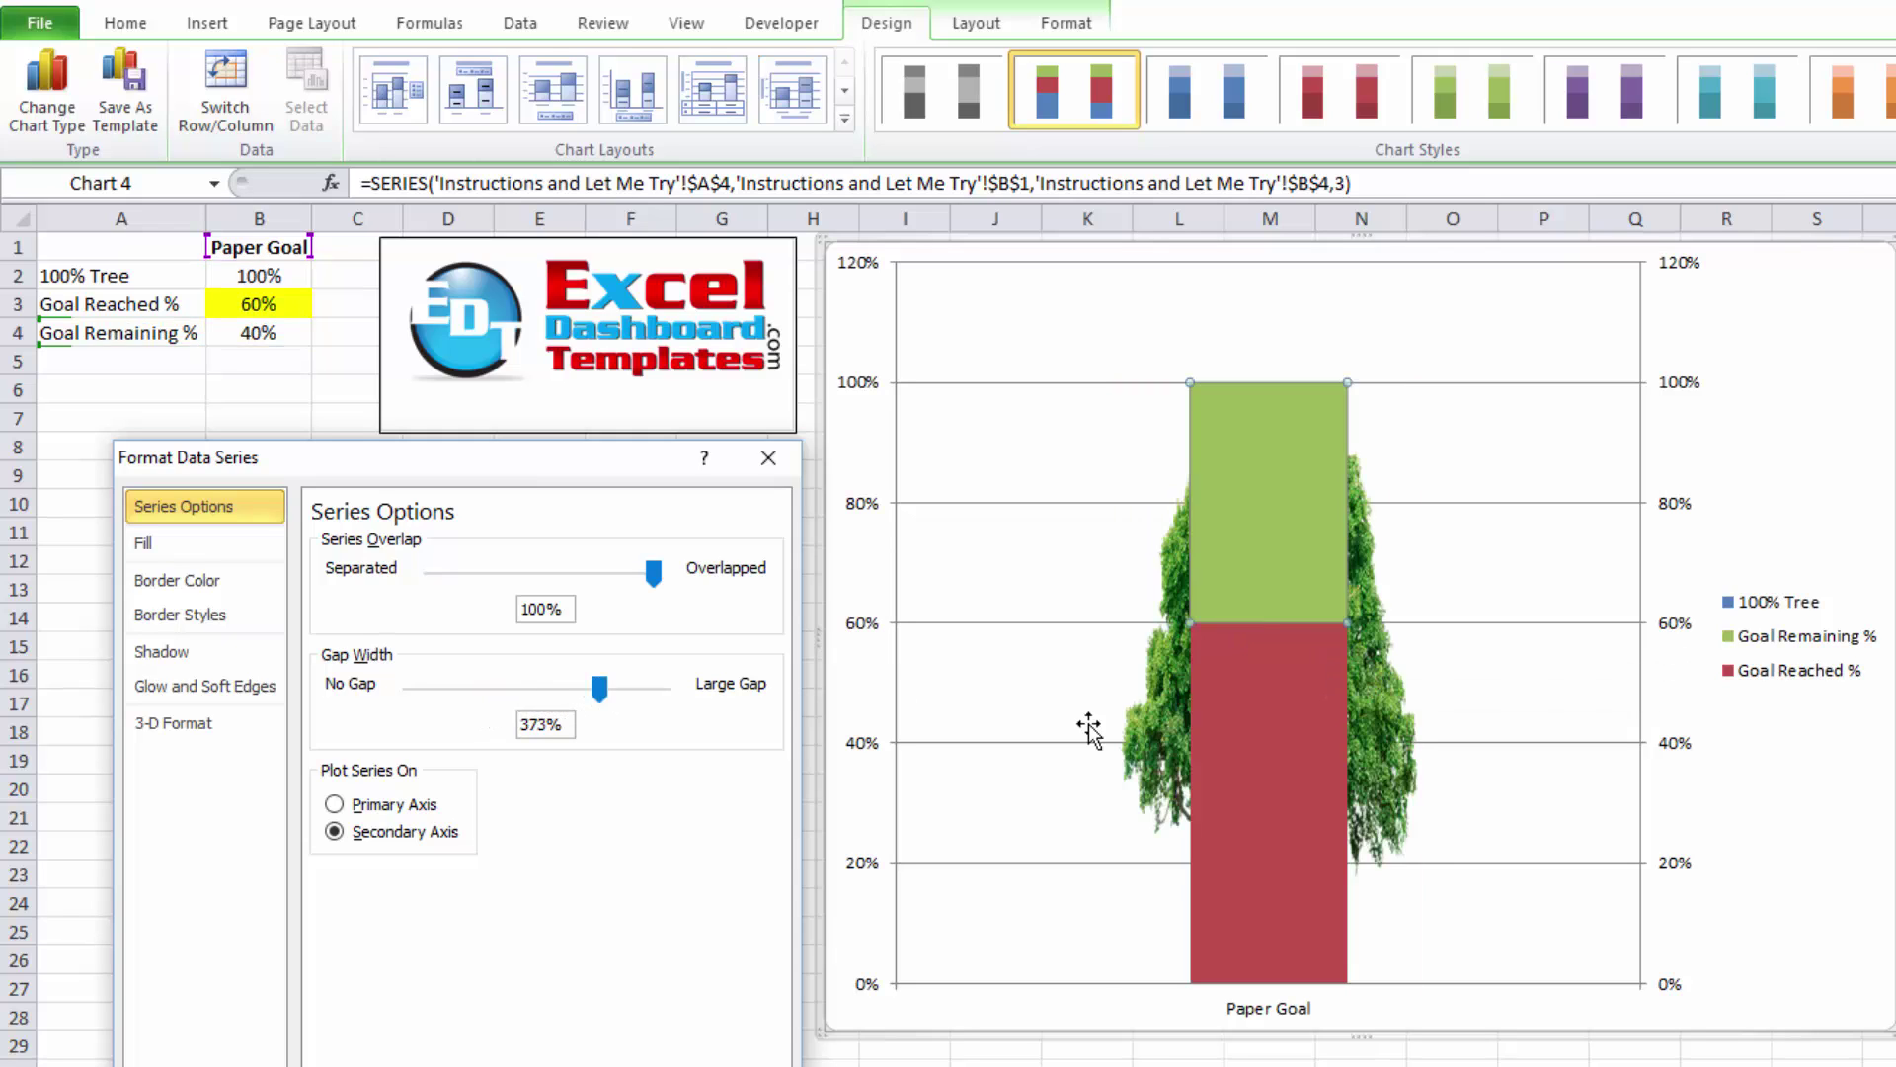
{"action": "left_click", "coordinate": [1171, 668]}
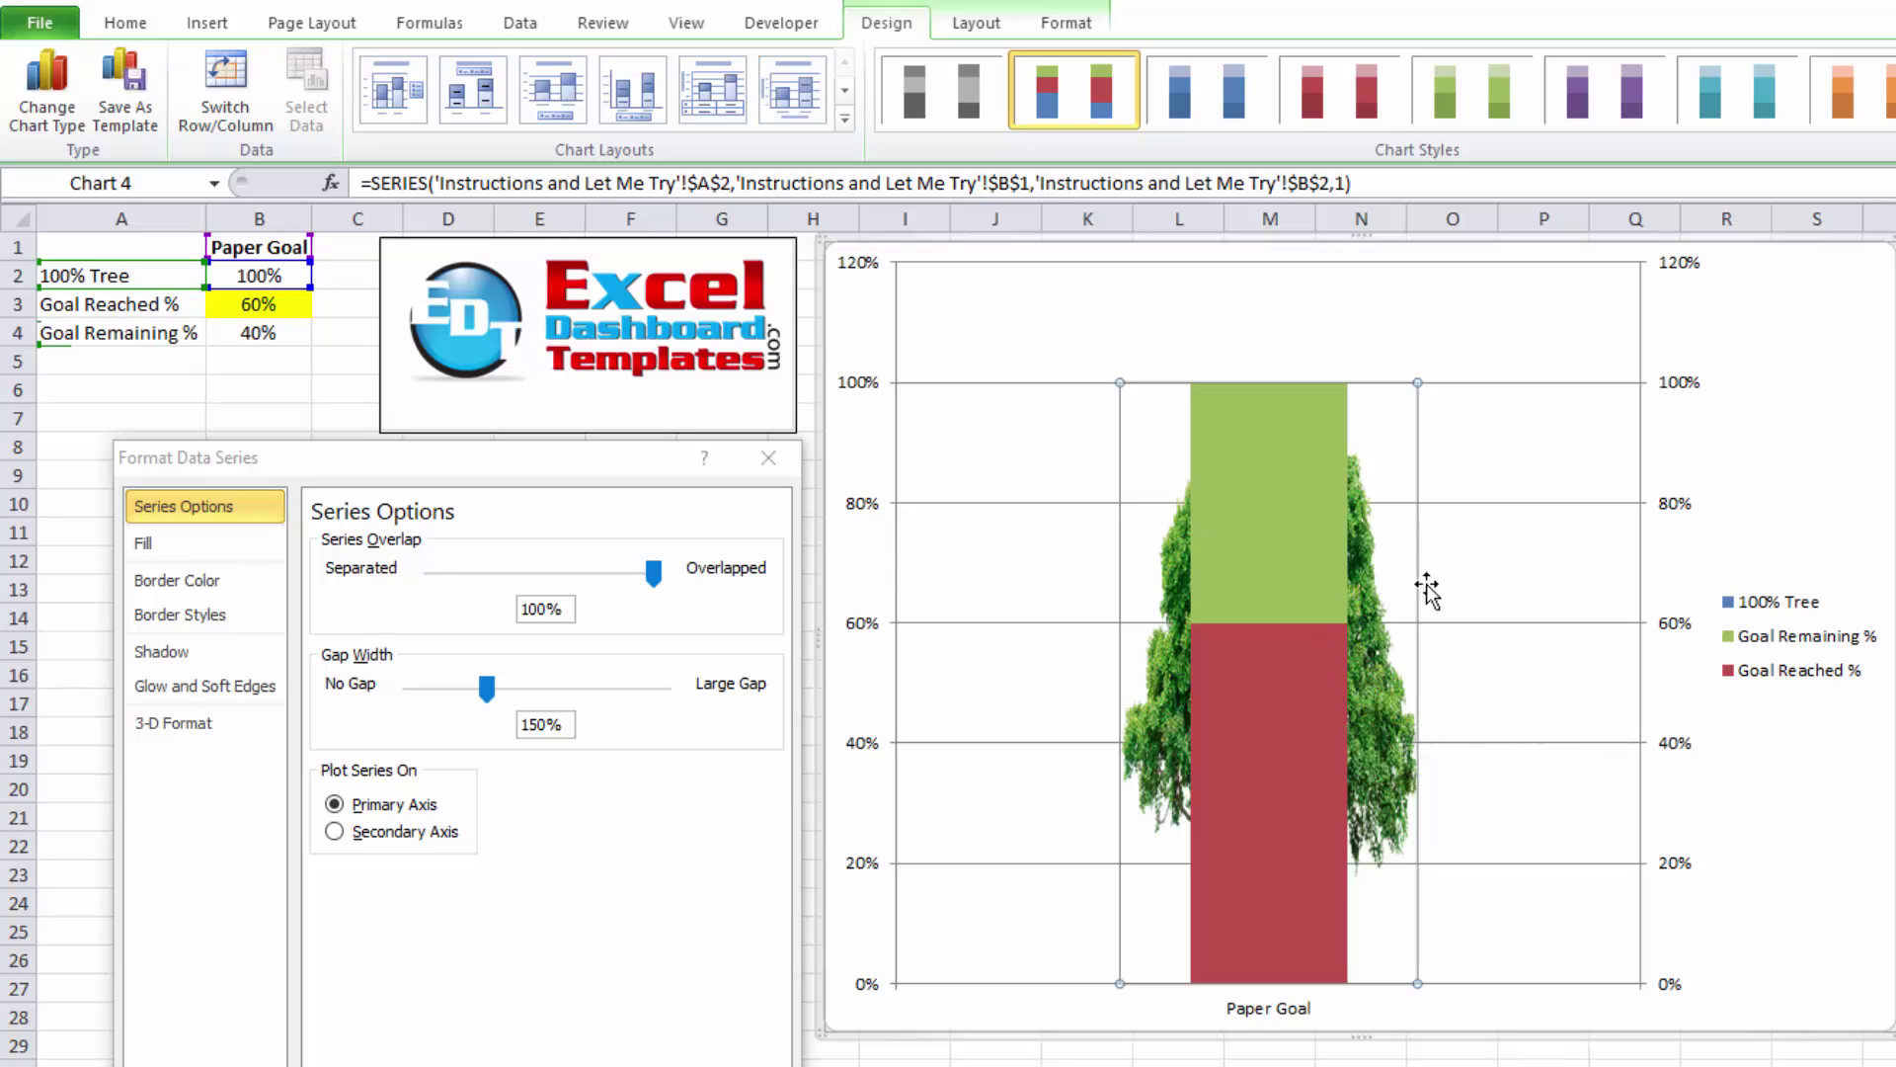
Delete the chart gridlines and set the tree series gap width to 0%
{"action": "left_click", "coordinate": [1515, 503]}
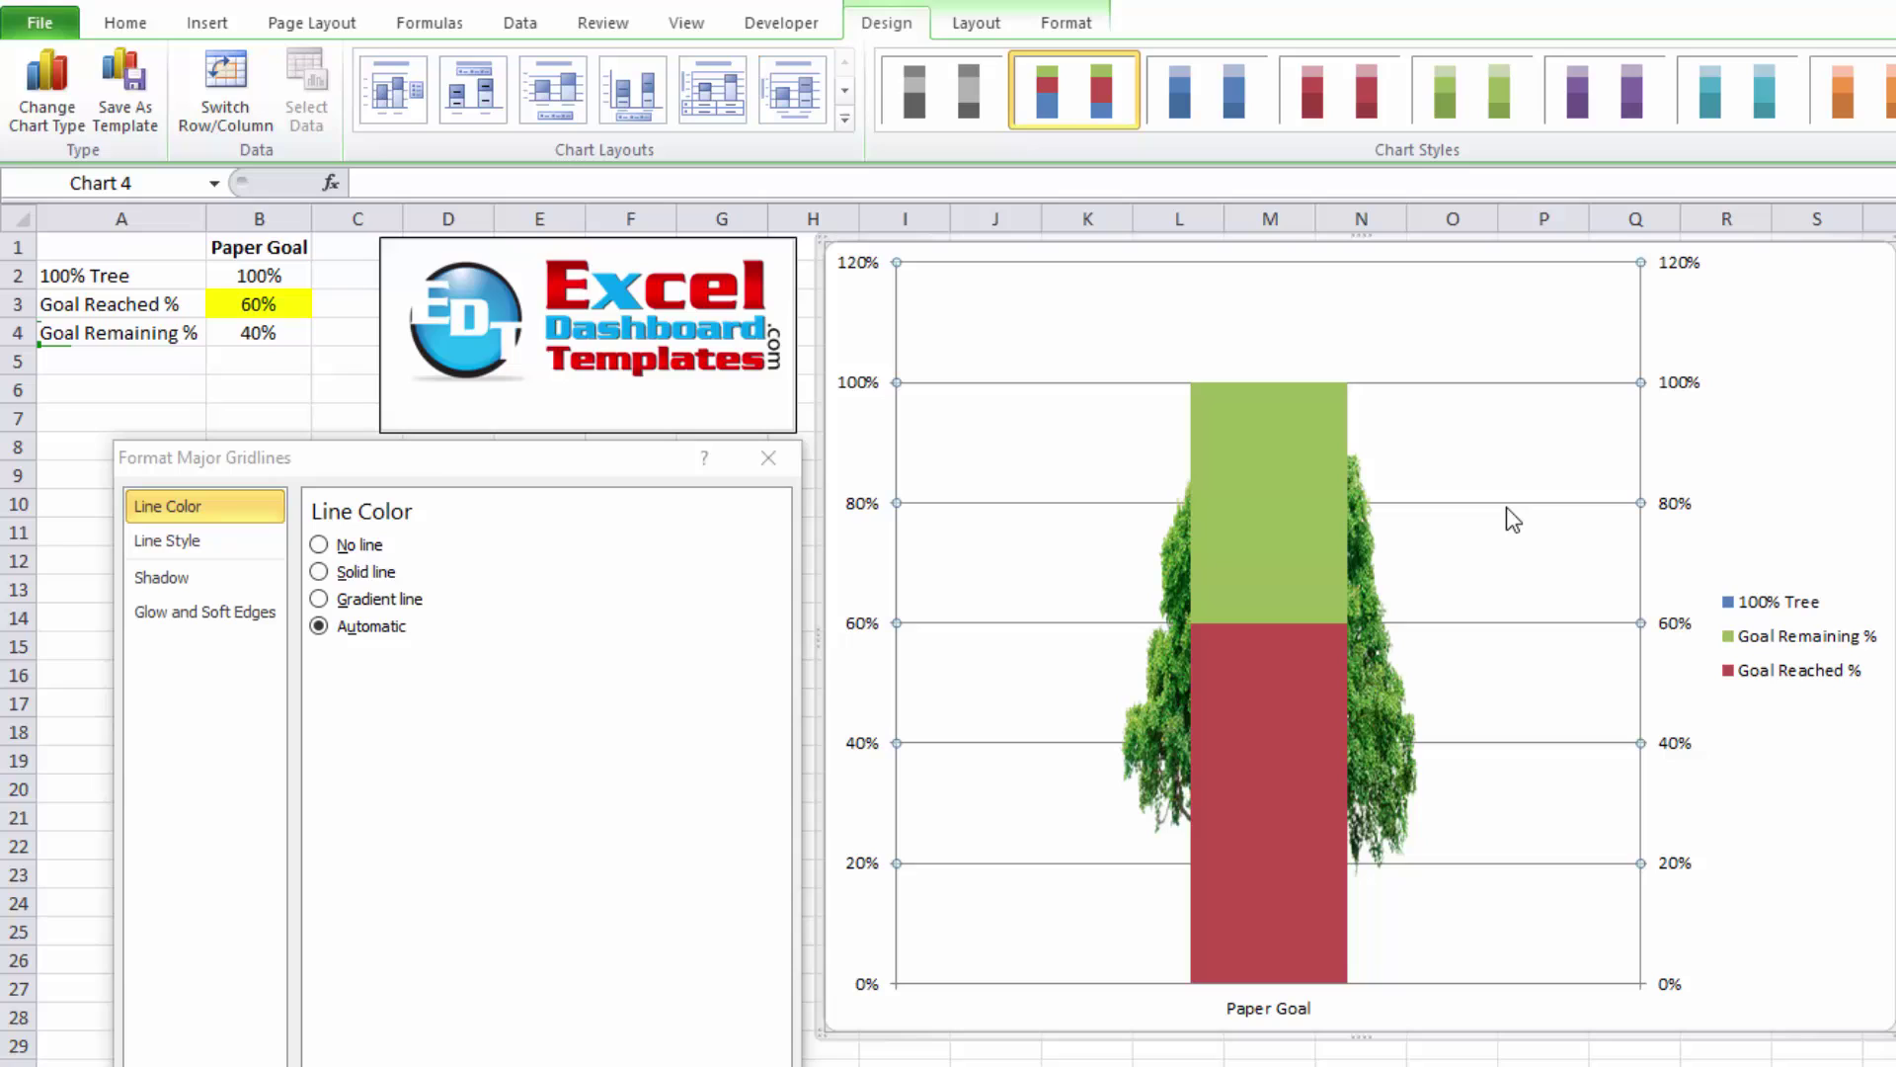
{"action": "key", "text": "Delete"}
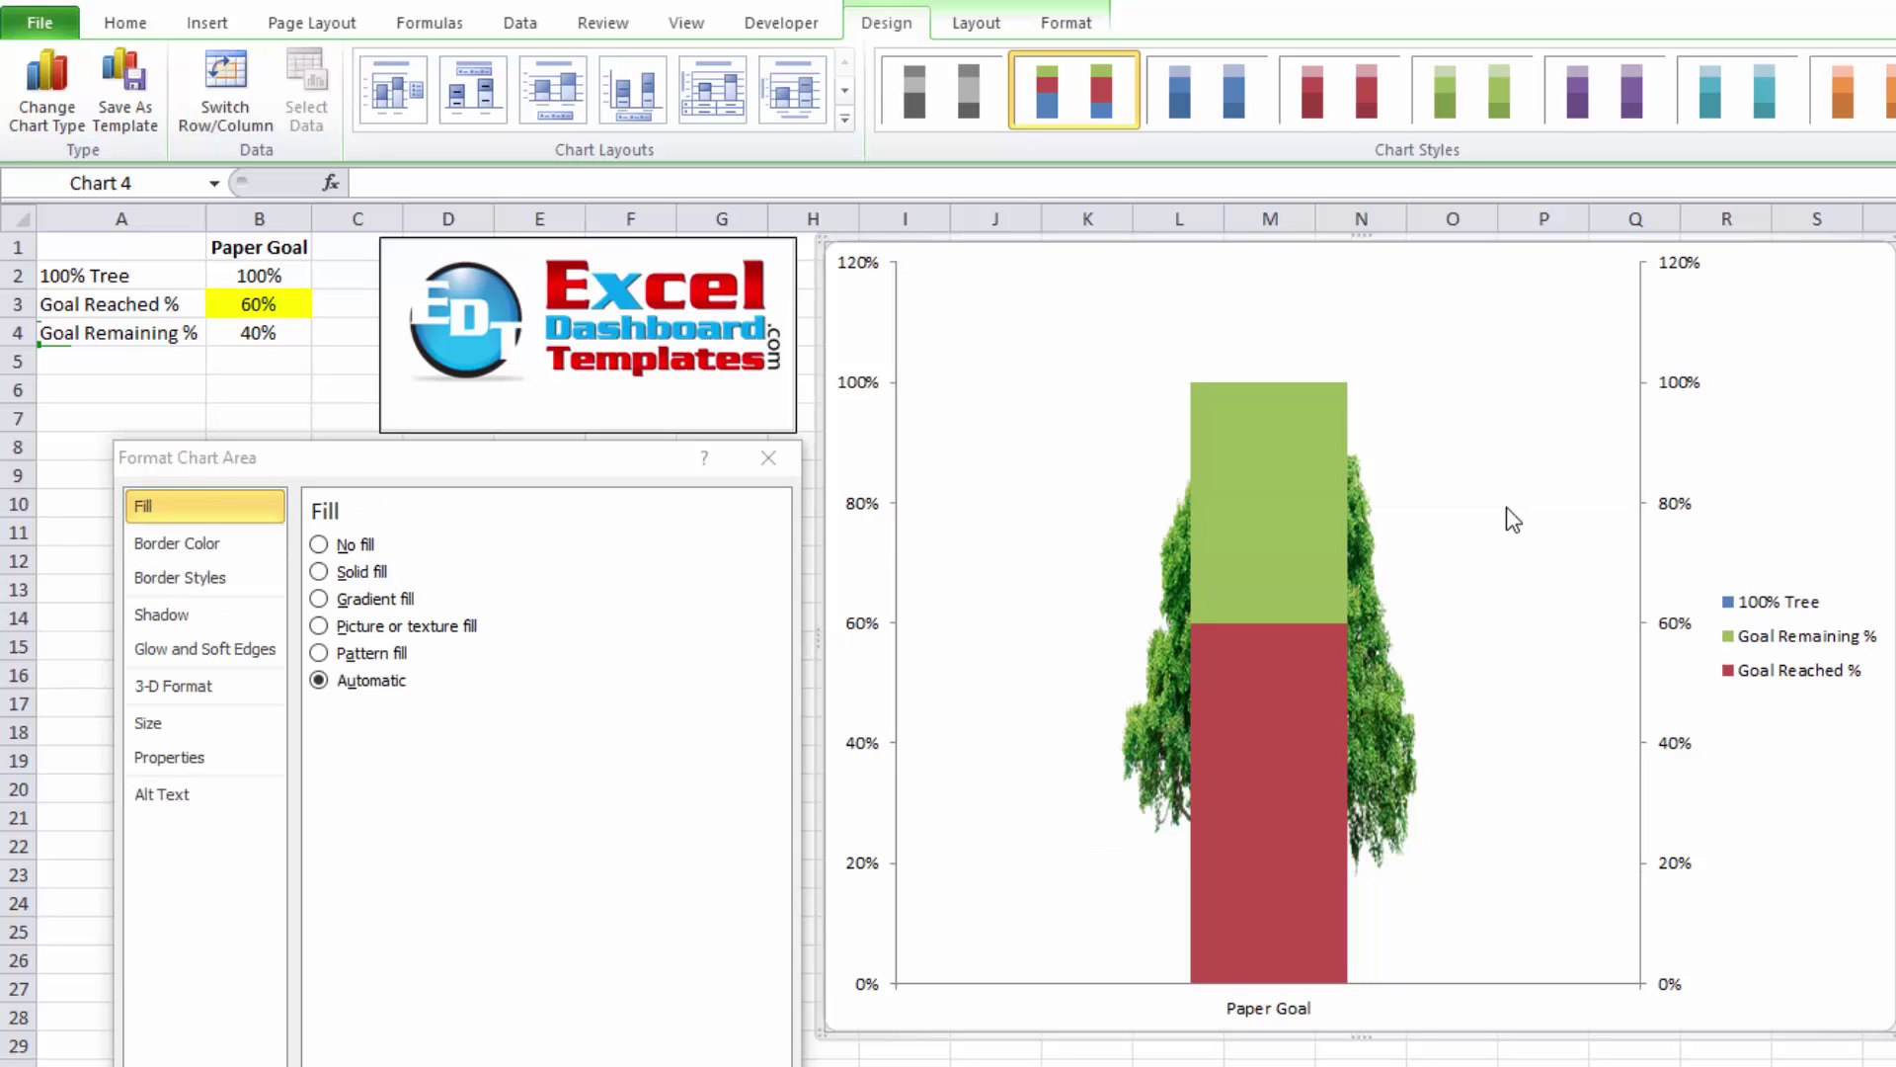
{"action": "left_click", "coordinate": [1383, 657]}
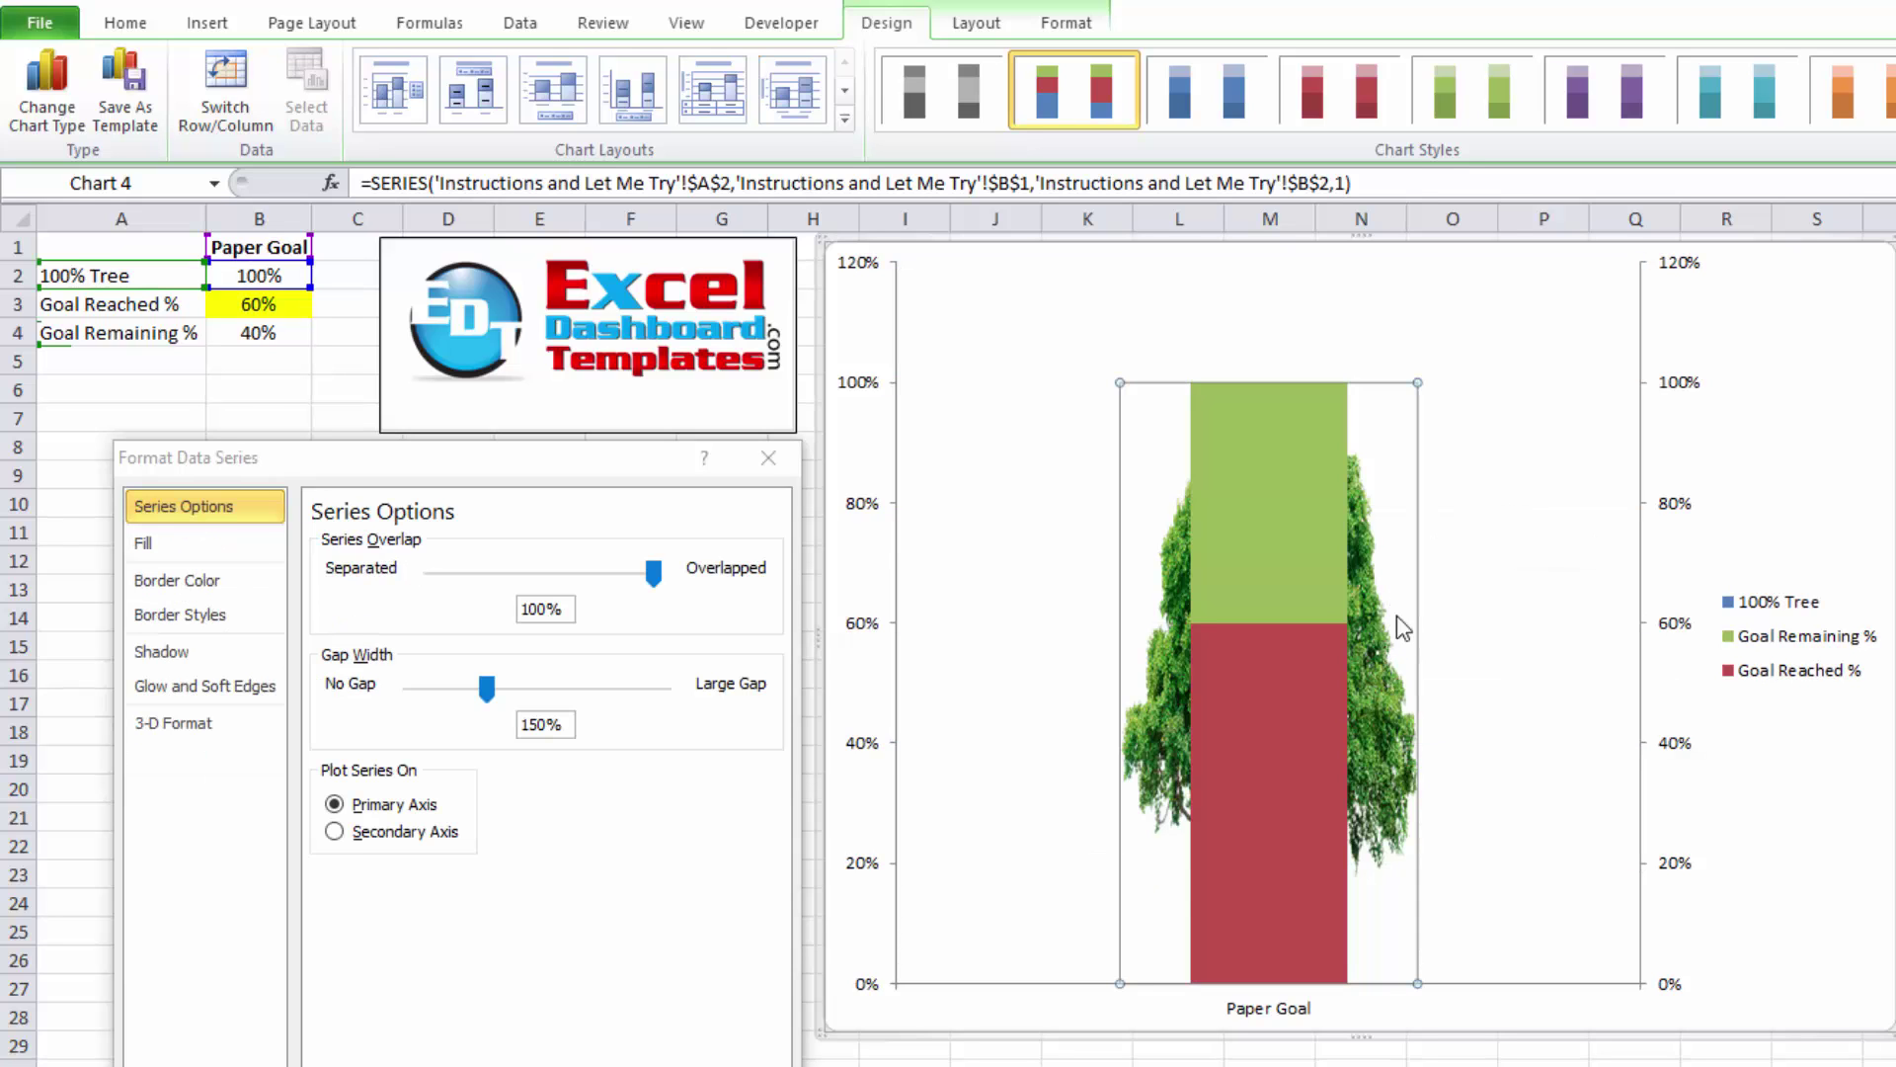
{"action": "left_click", "coordinate": [486, 688]}
{"action": "left_click_drag", "start_coordinate": [486, 692], "coordinate": [397, 690]}
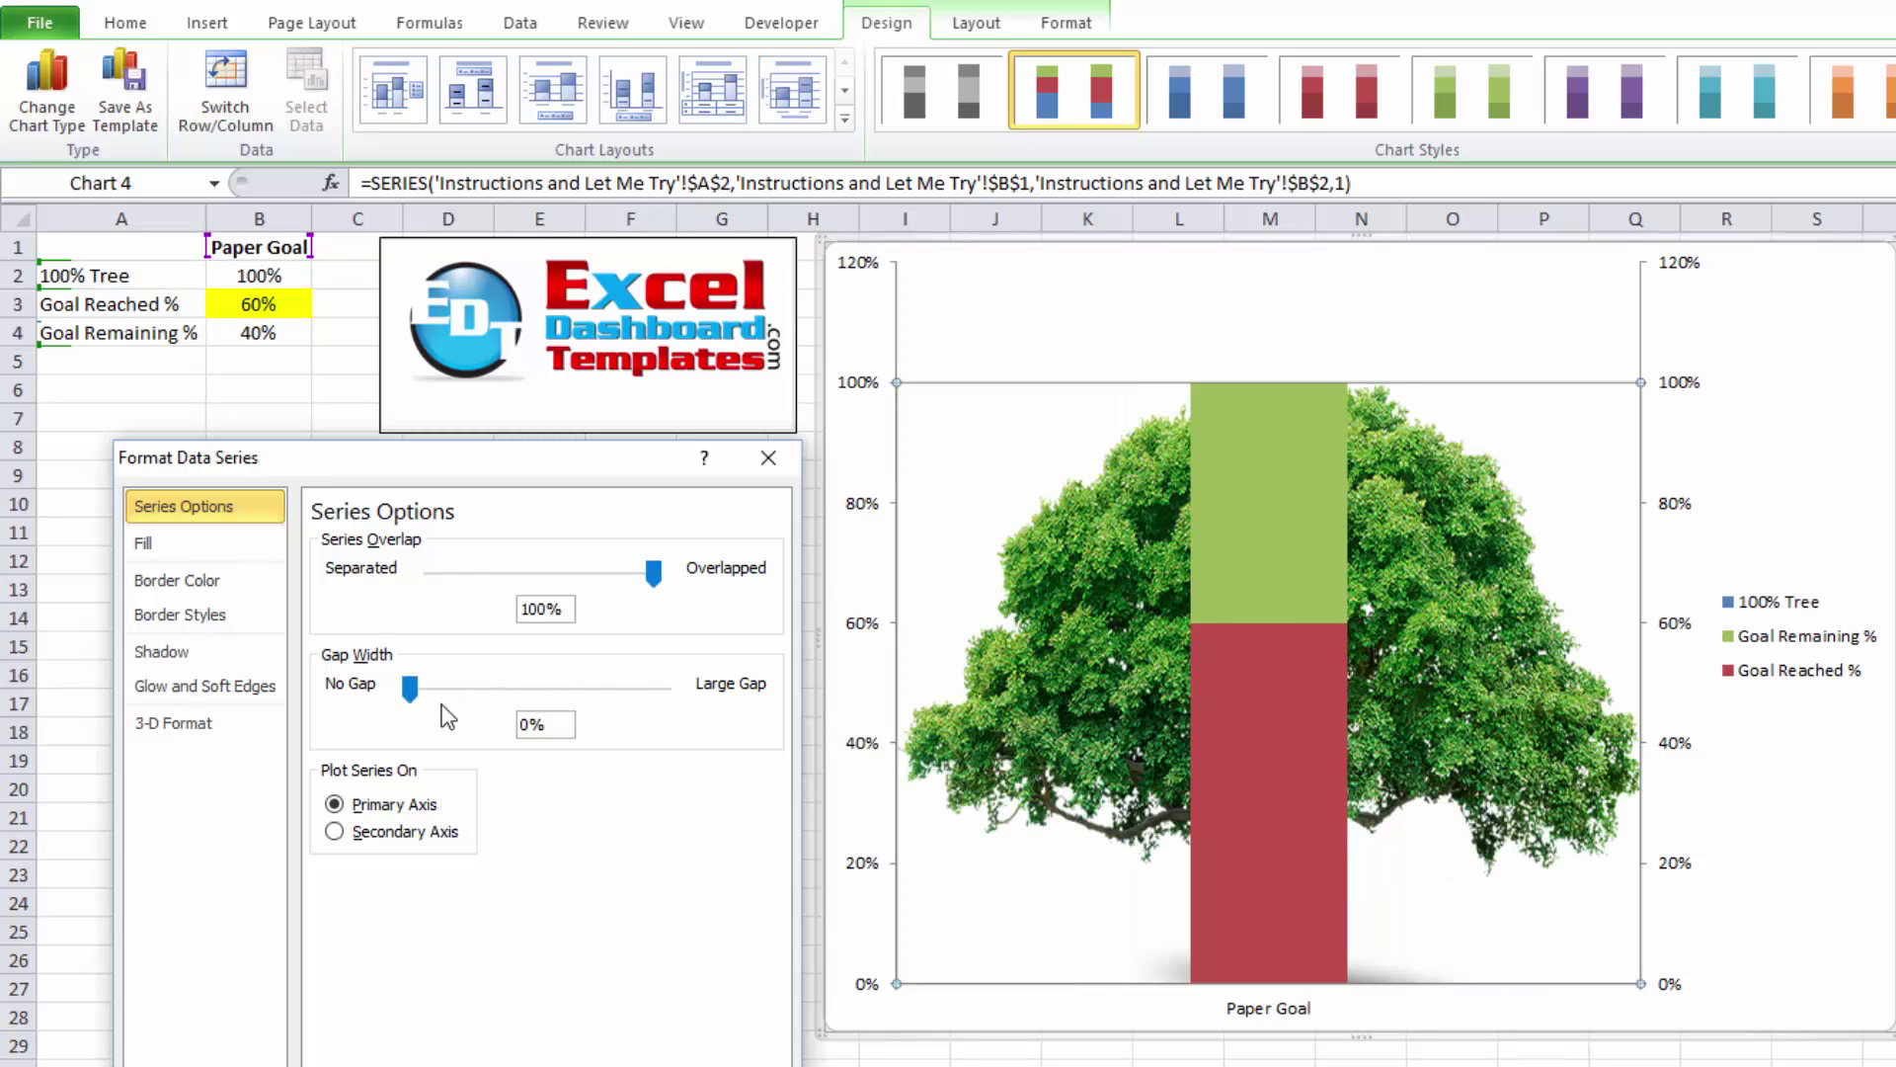
Widen the red and green goal bars to a 0% gap width
{"action": "left_click", "coordinate": [1302, 582]}
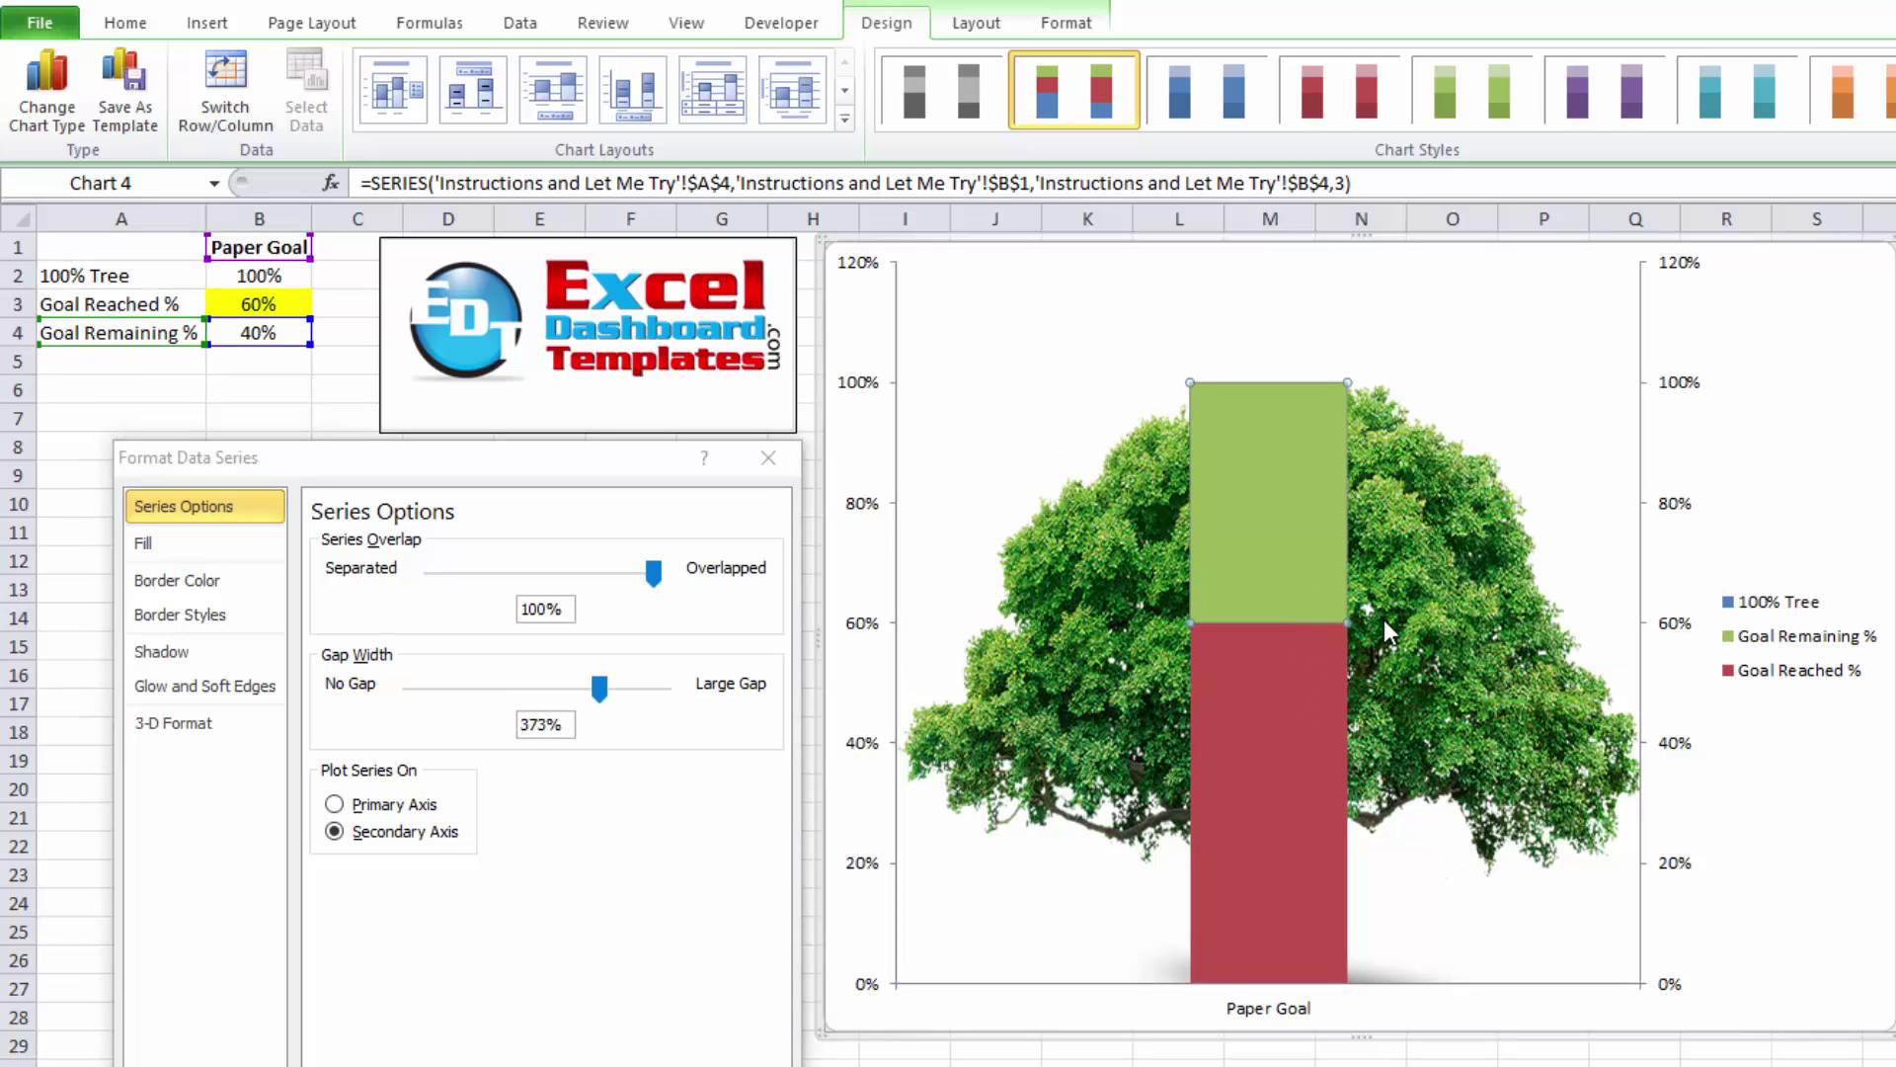
{"action": "left_click", "coordinate": [1286, 696]}
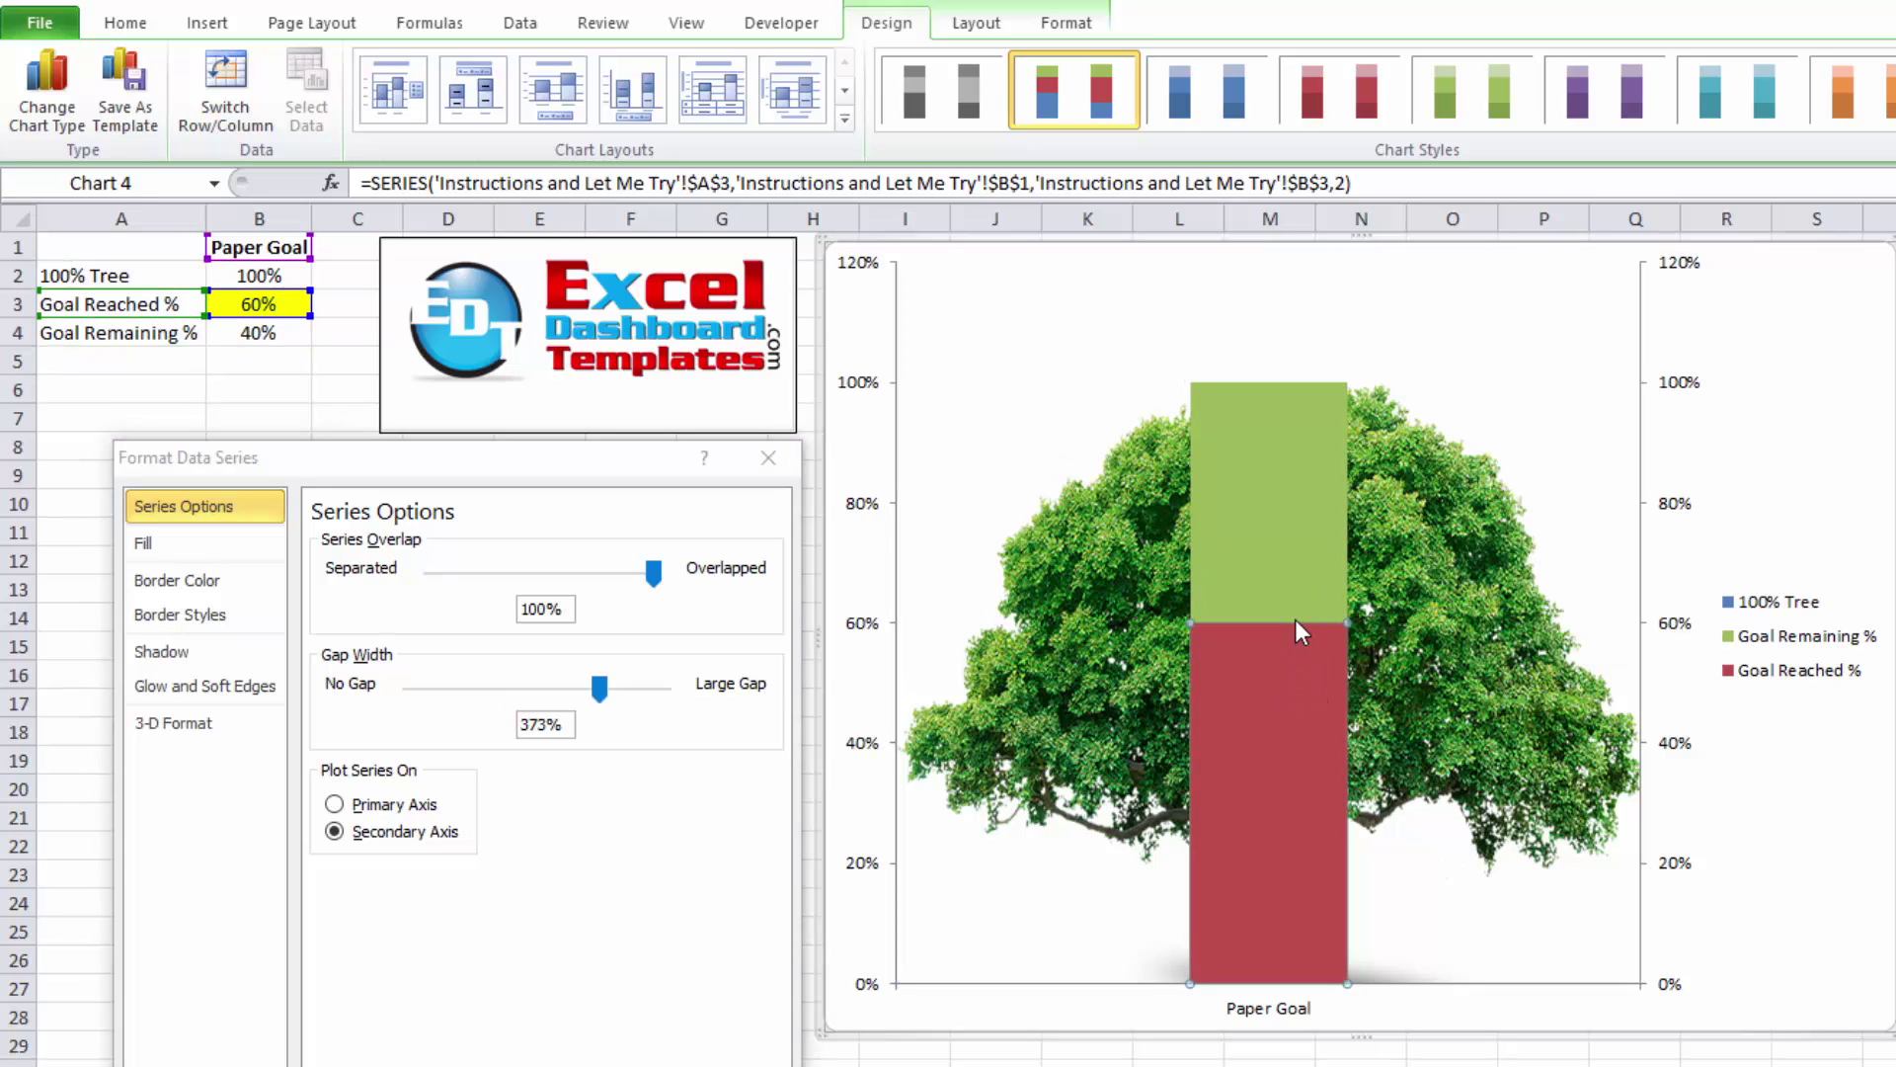
{"action": "left_click_drag", "start_coordinate": [597, 688], "coordinate": [403, 713]}
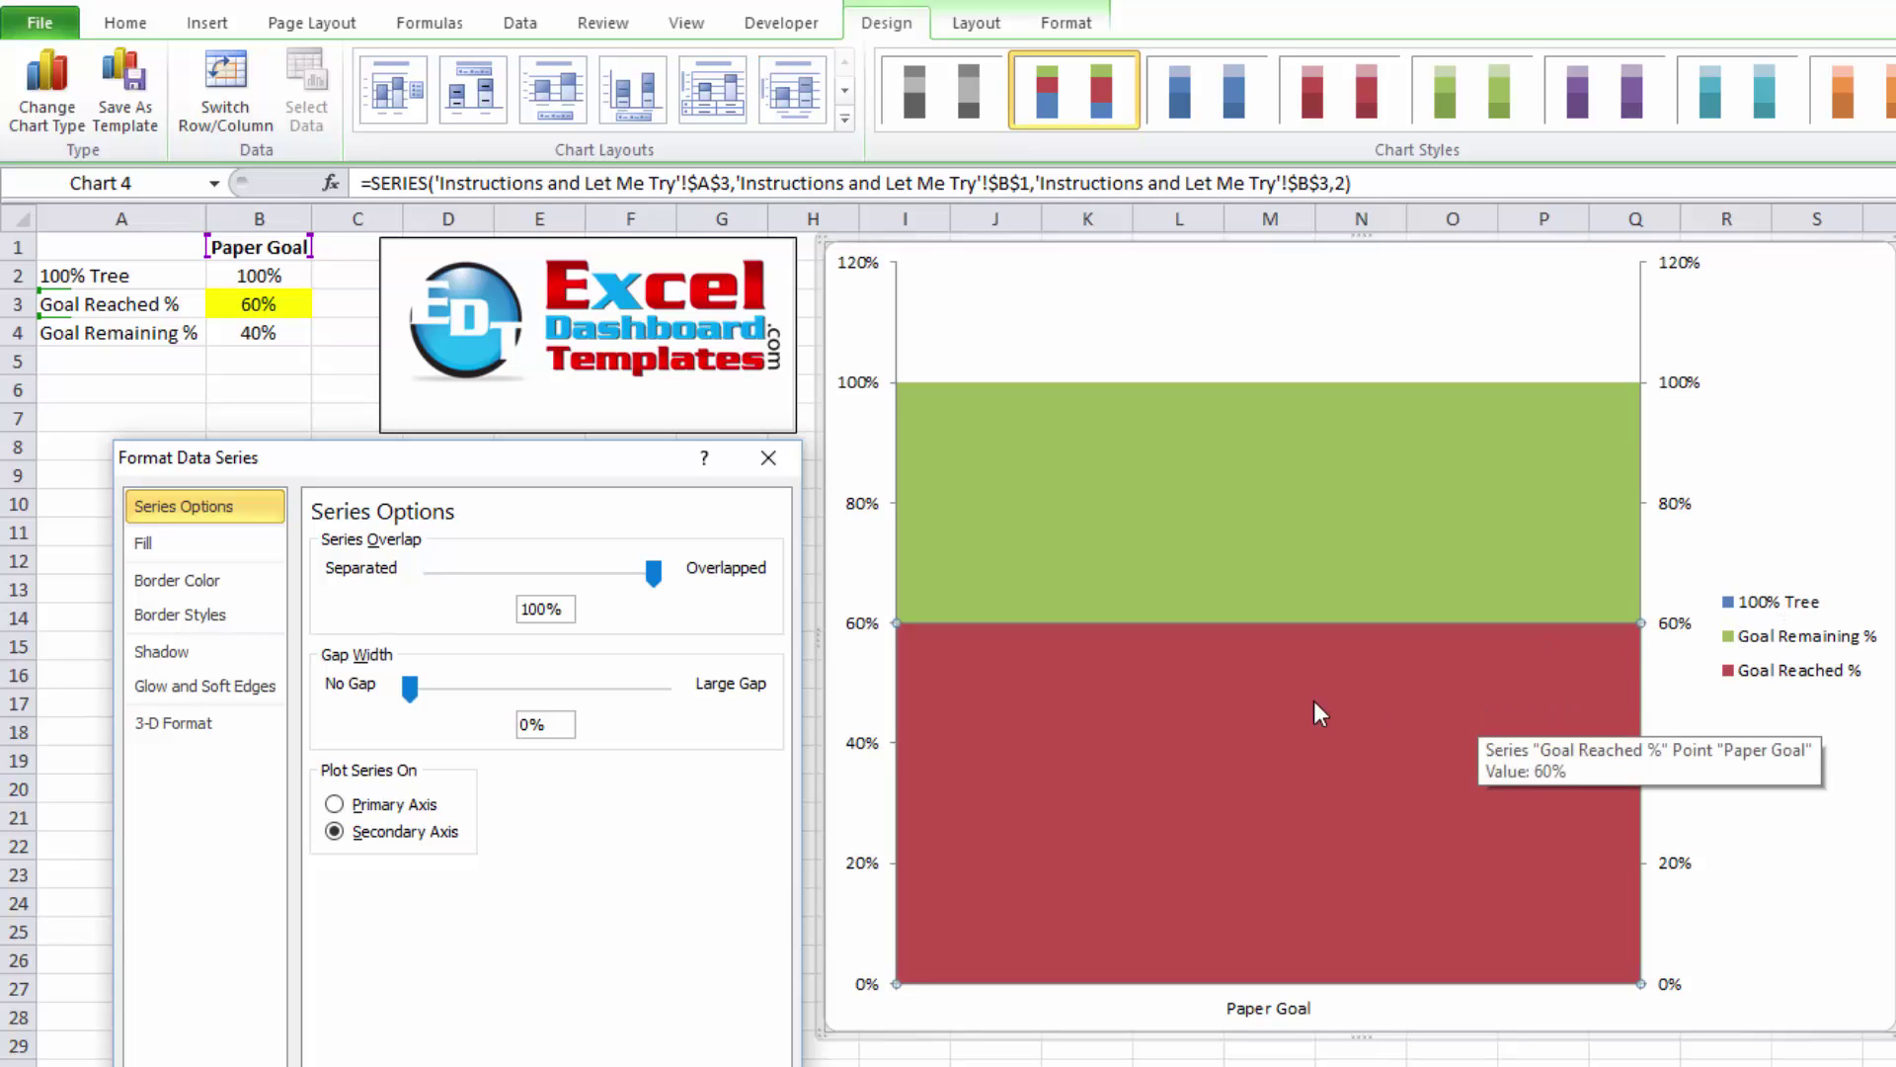
Make the red Goal Reached % bar transparent so the tree picture shows
{"action": "left_click", "coordinate": [1123, 681]}
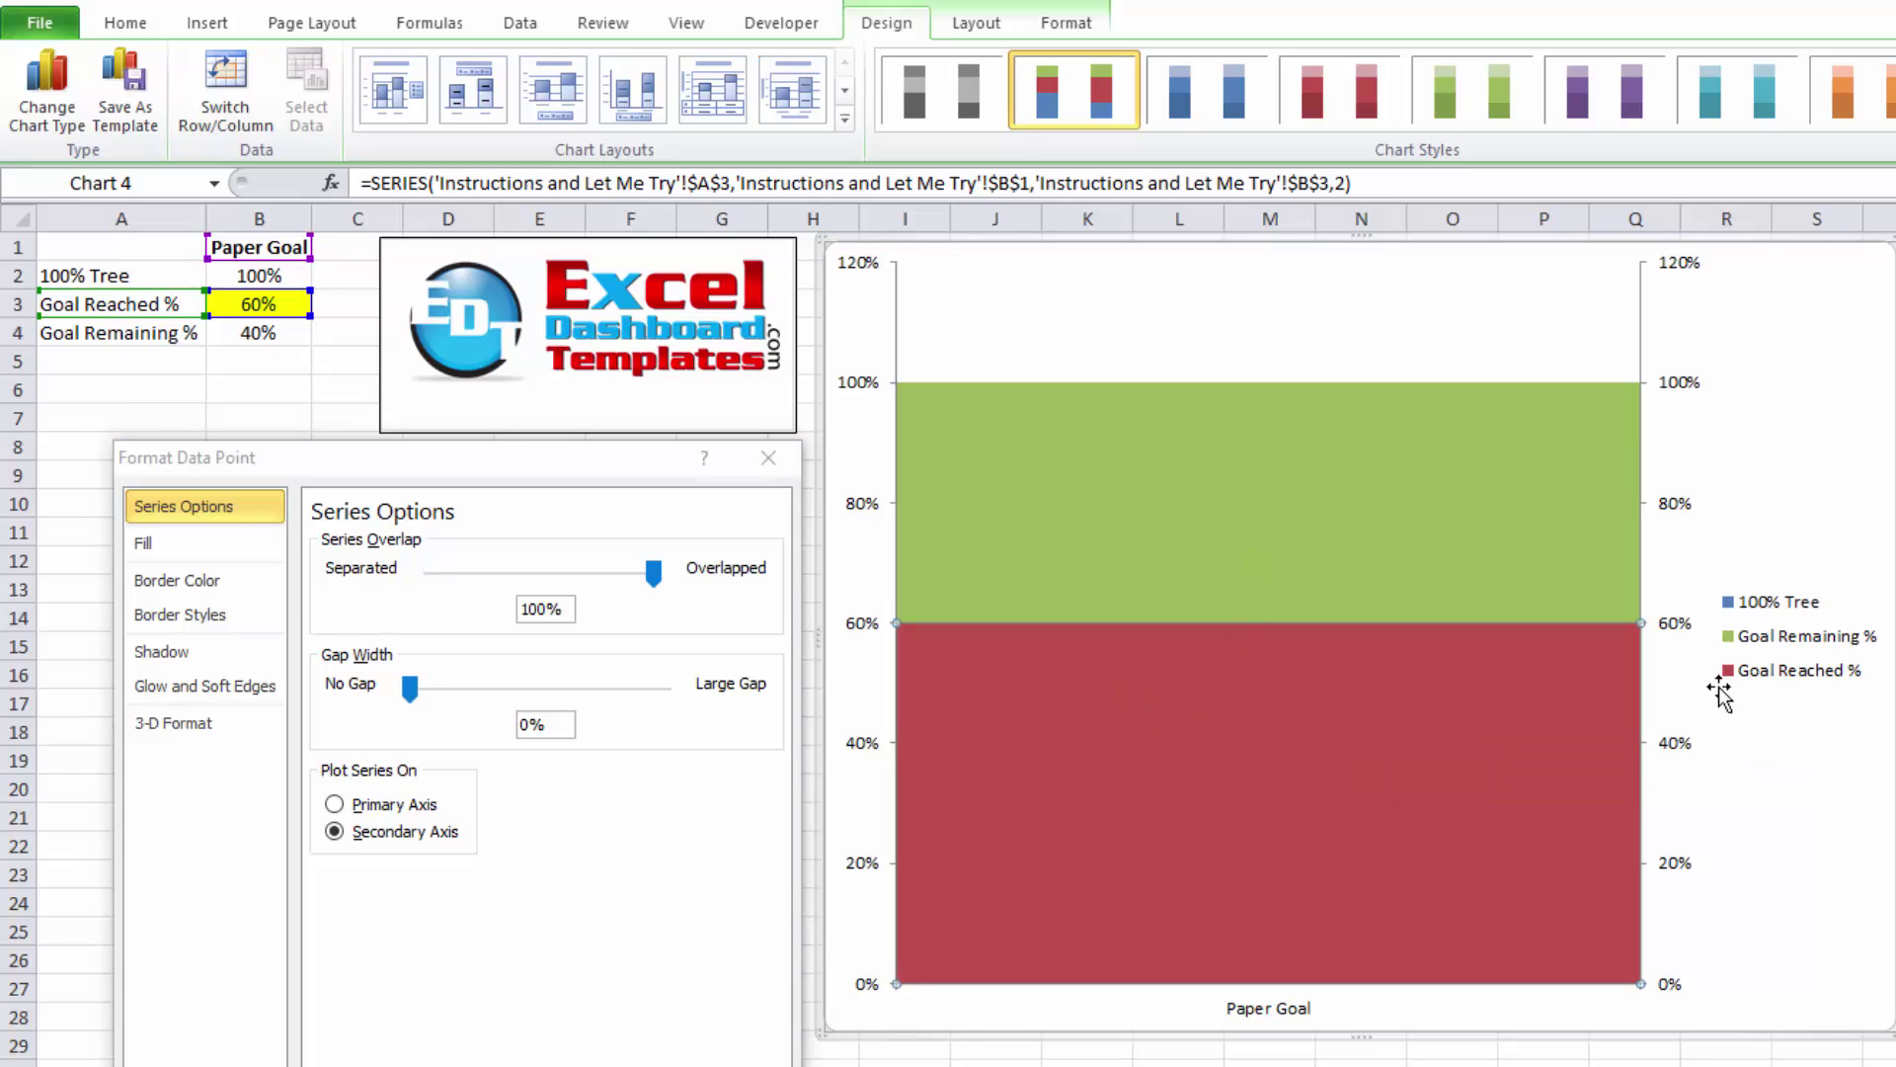
{"action": "left_click", "coordinate": [187, 546]}
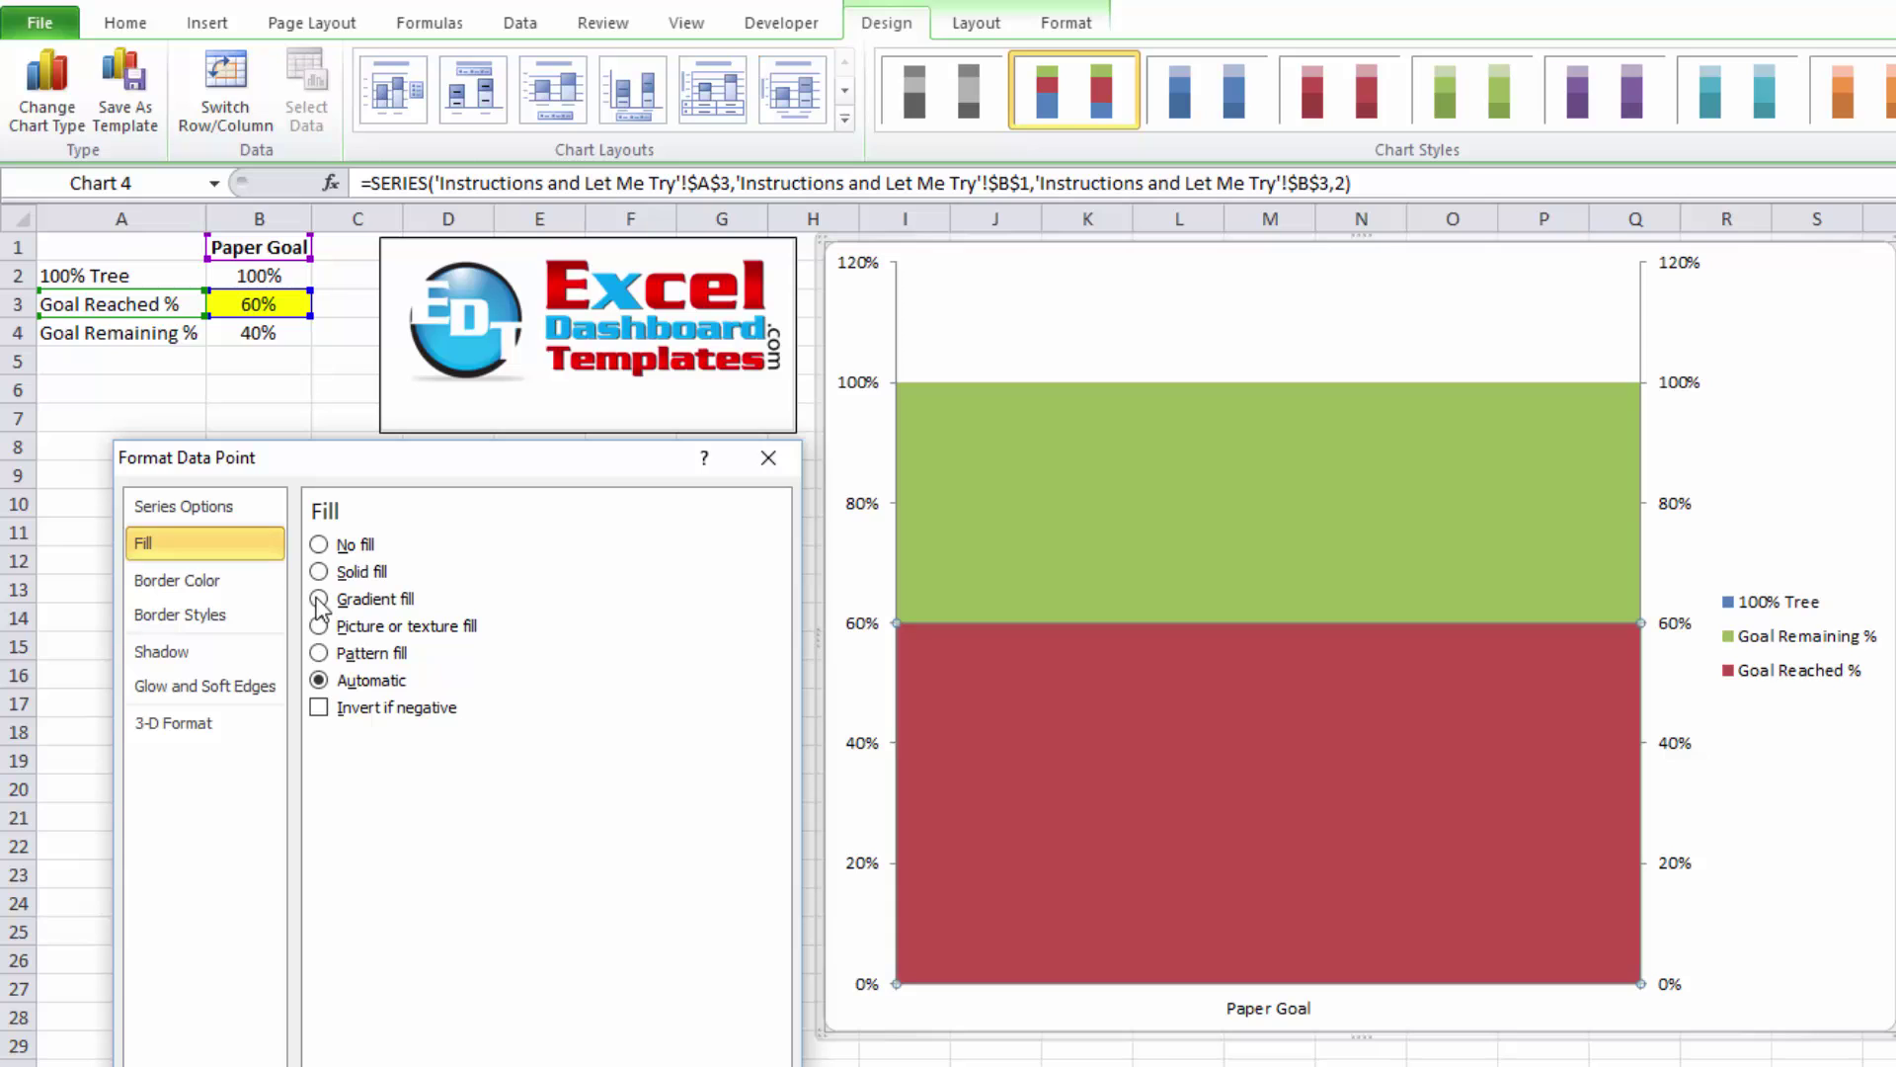
{"action": "left_click", "coordinate": [356, 545]}
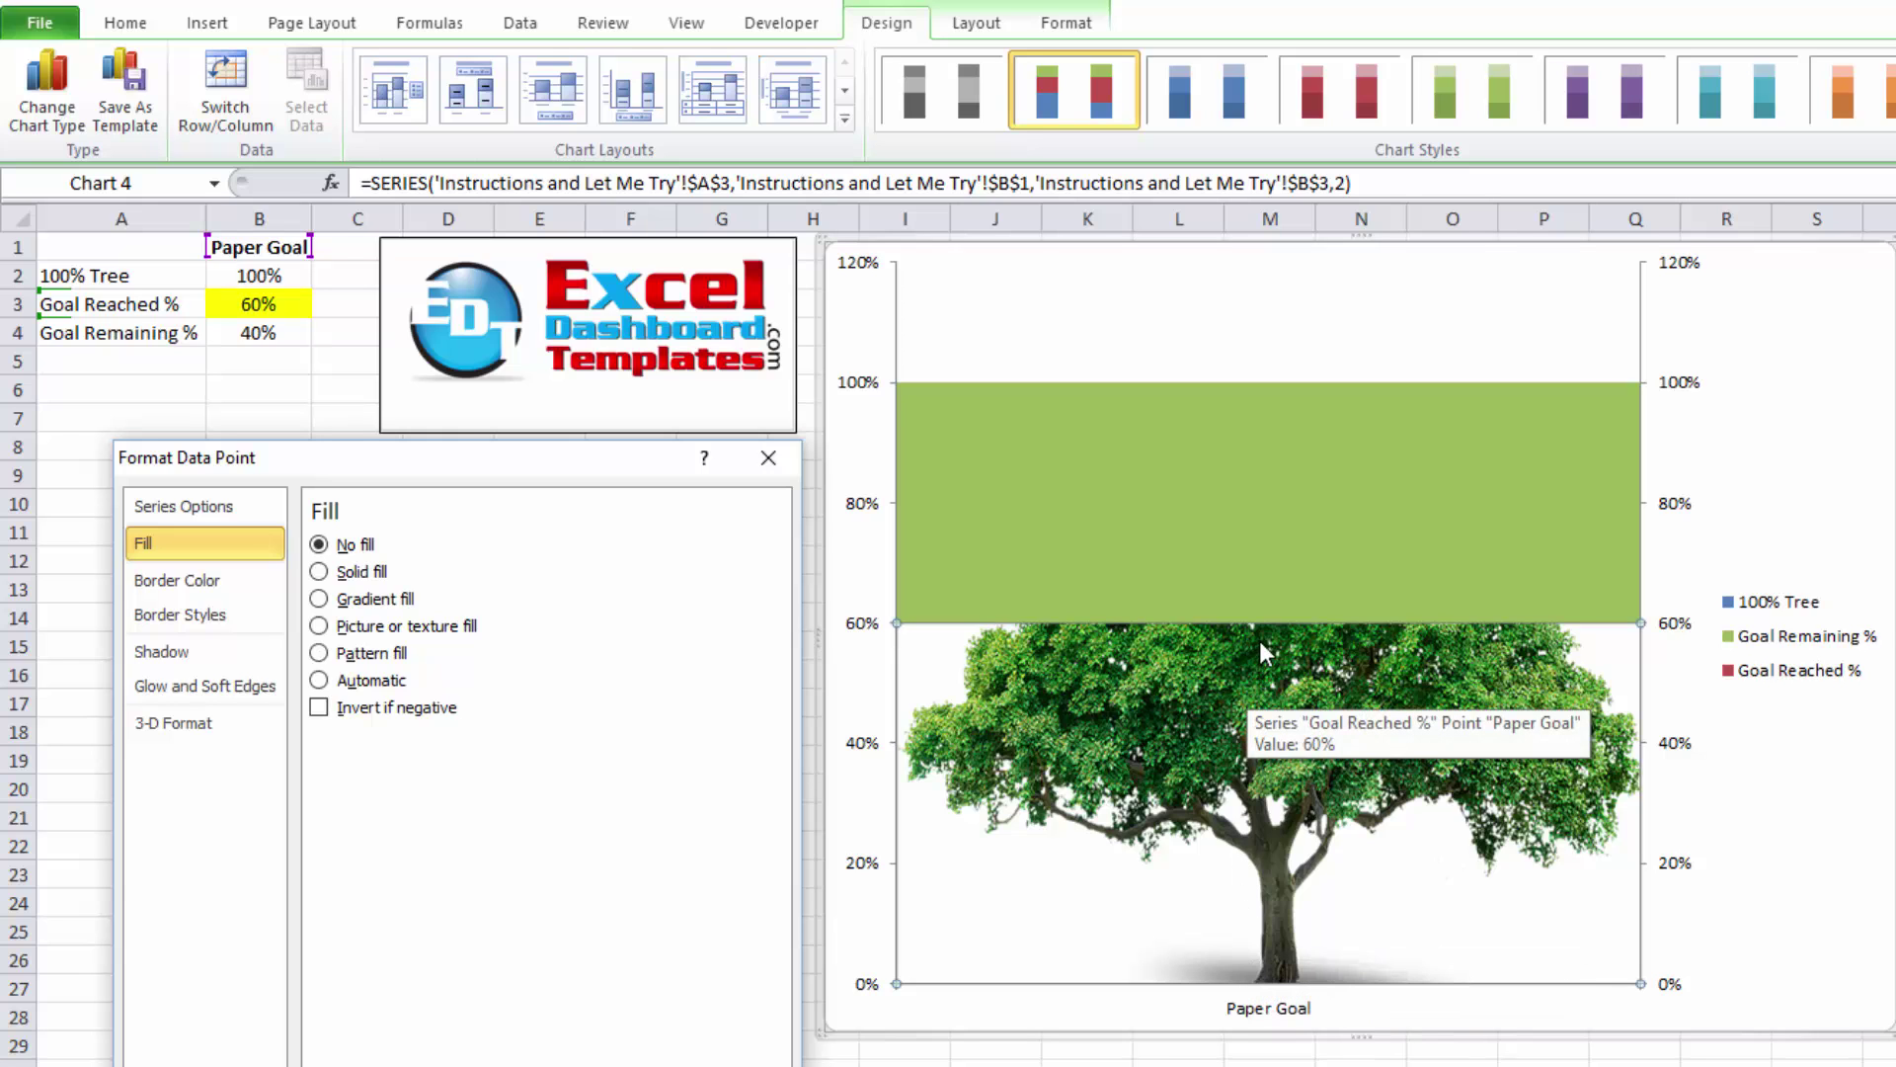
Enter 75 and then 25 as the Goal Reached % value in cell B3
{"action": "left_click", "coordinate": [288, 335]}
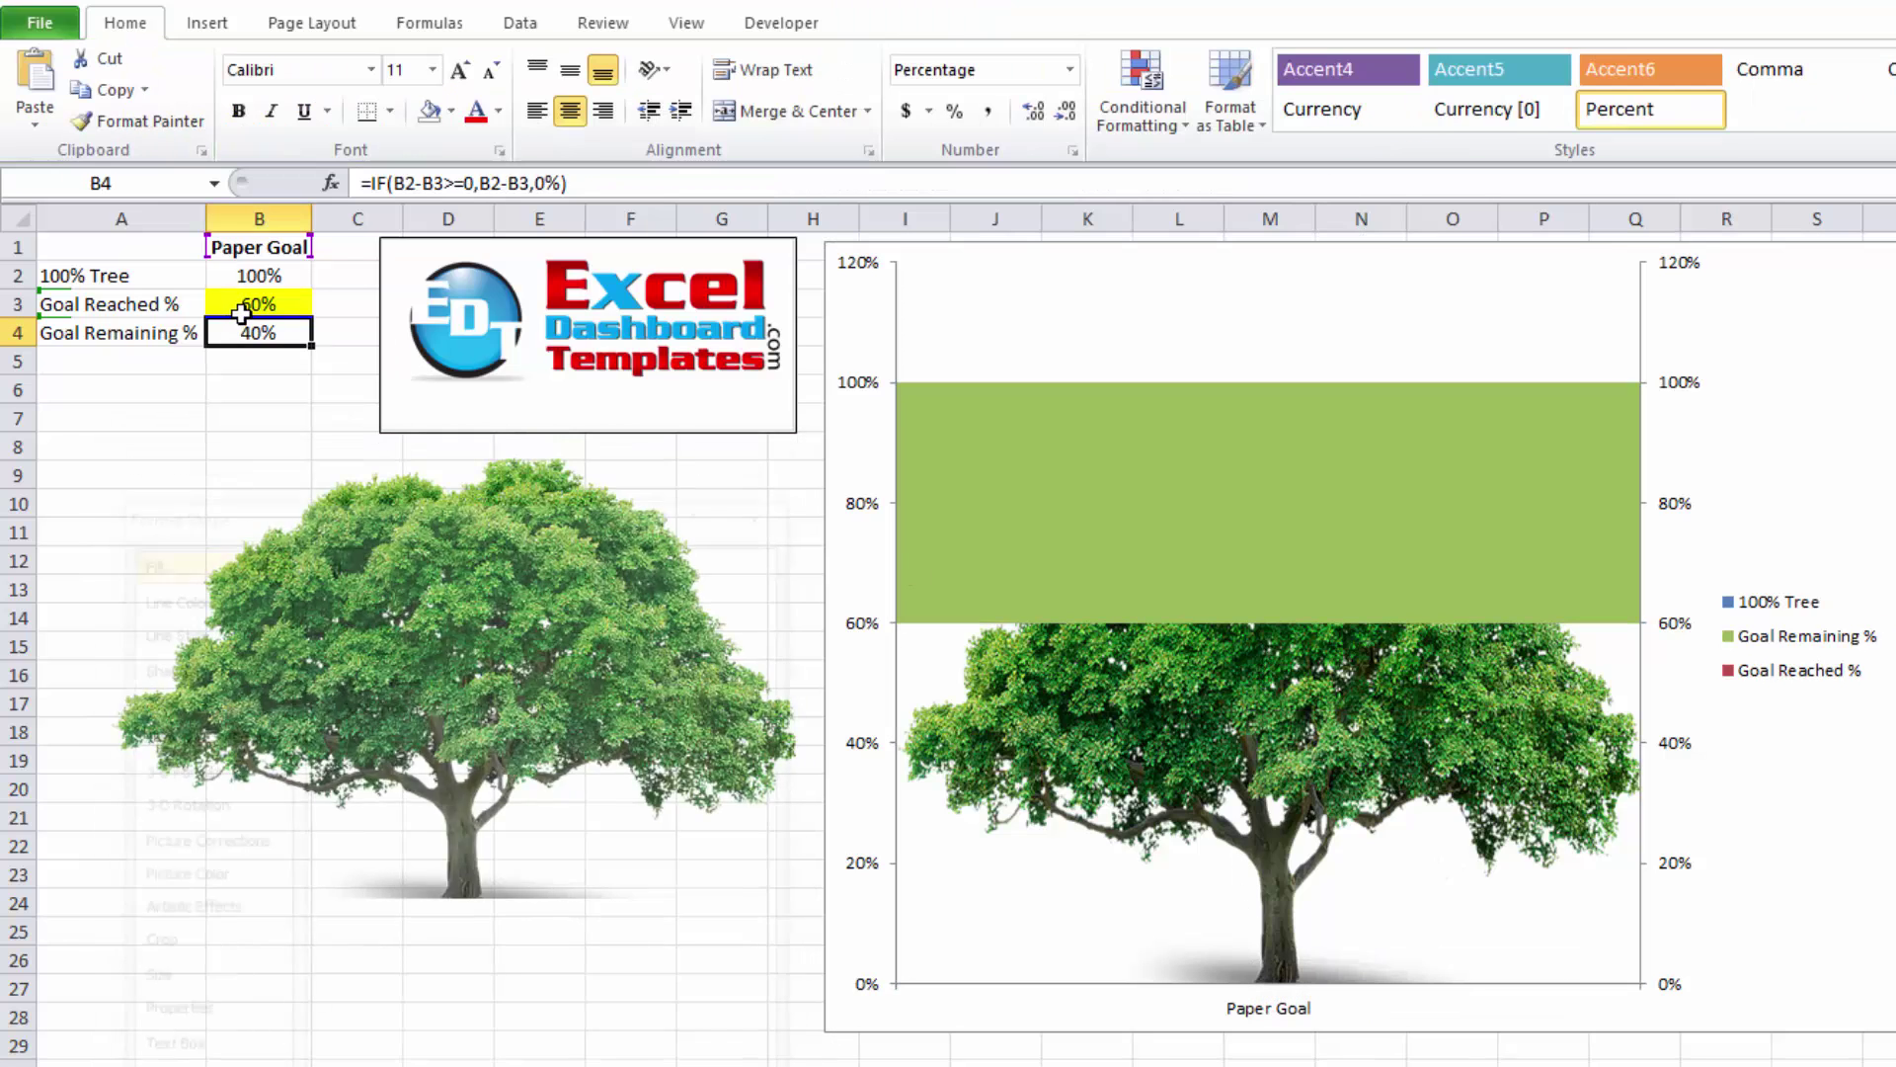
{"action": "left_click", "coordinate": [284, 308]}
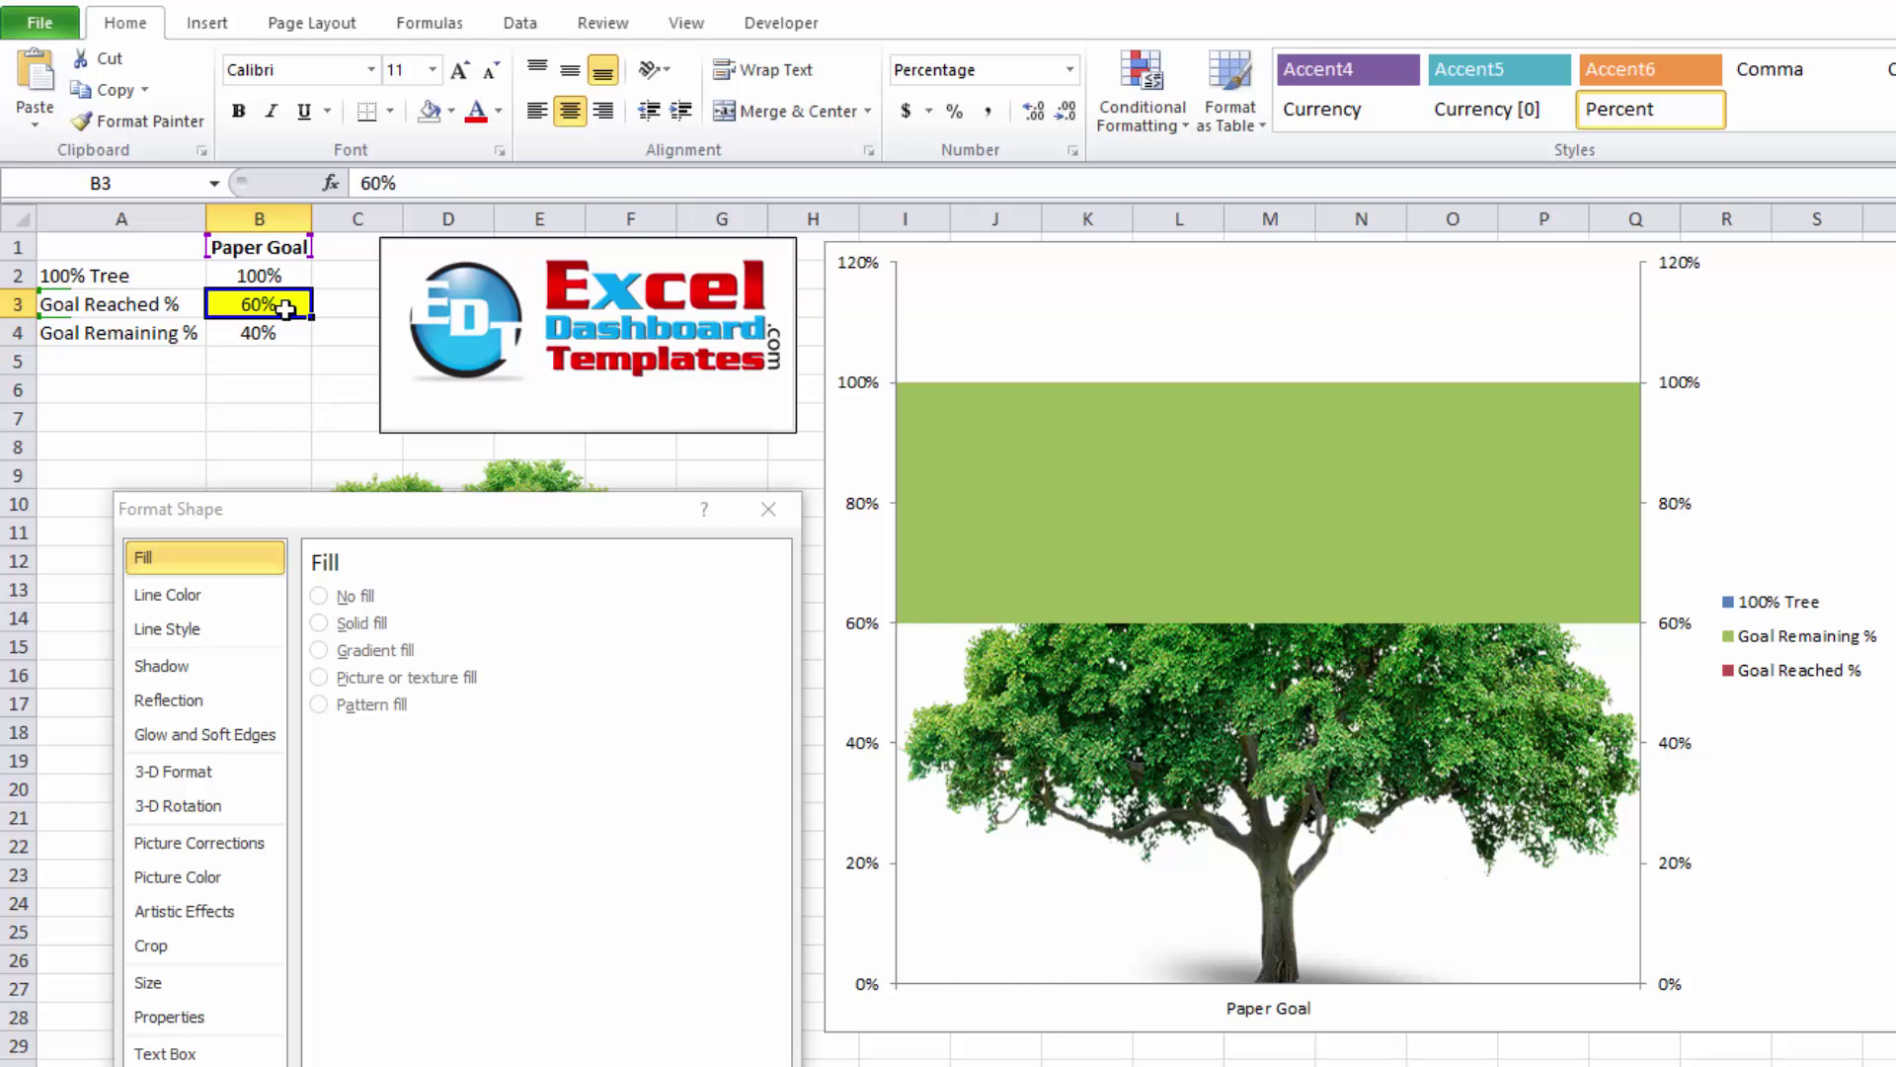
{"action": "type", "text": "75"}
{"action": "key", "text": "Return"}
{"action": "left_click", "coordinate": [285, 309]}
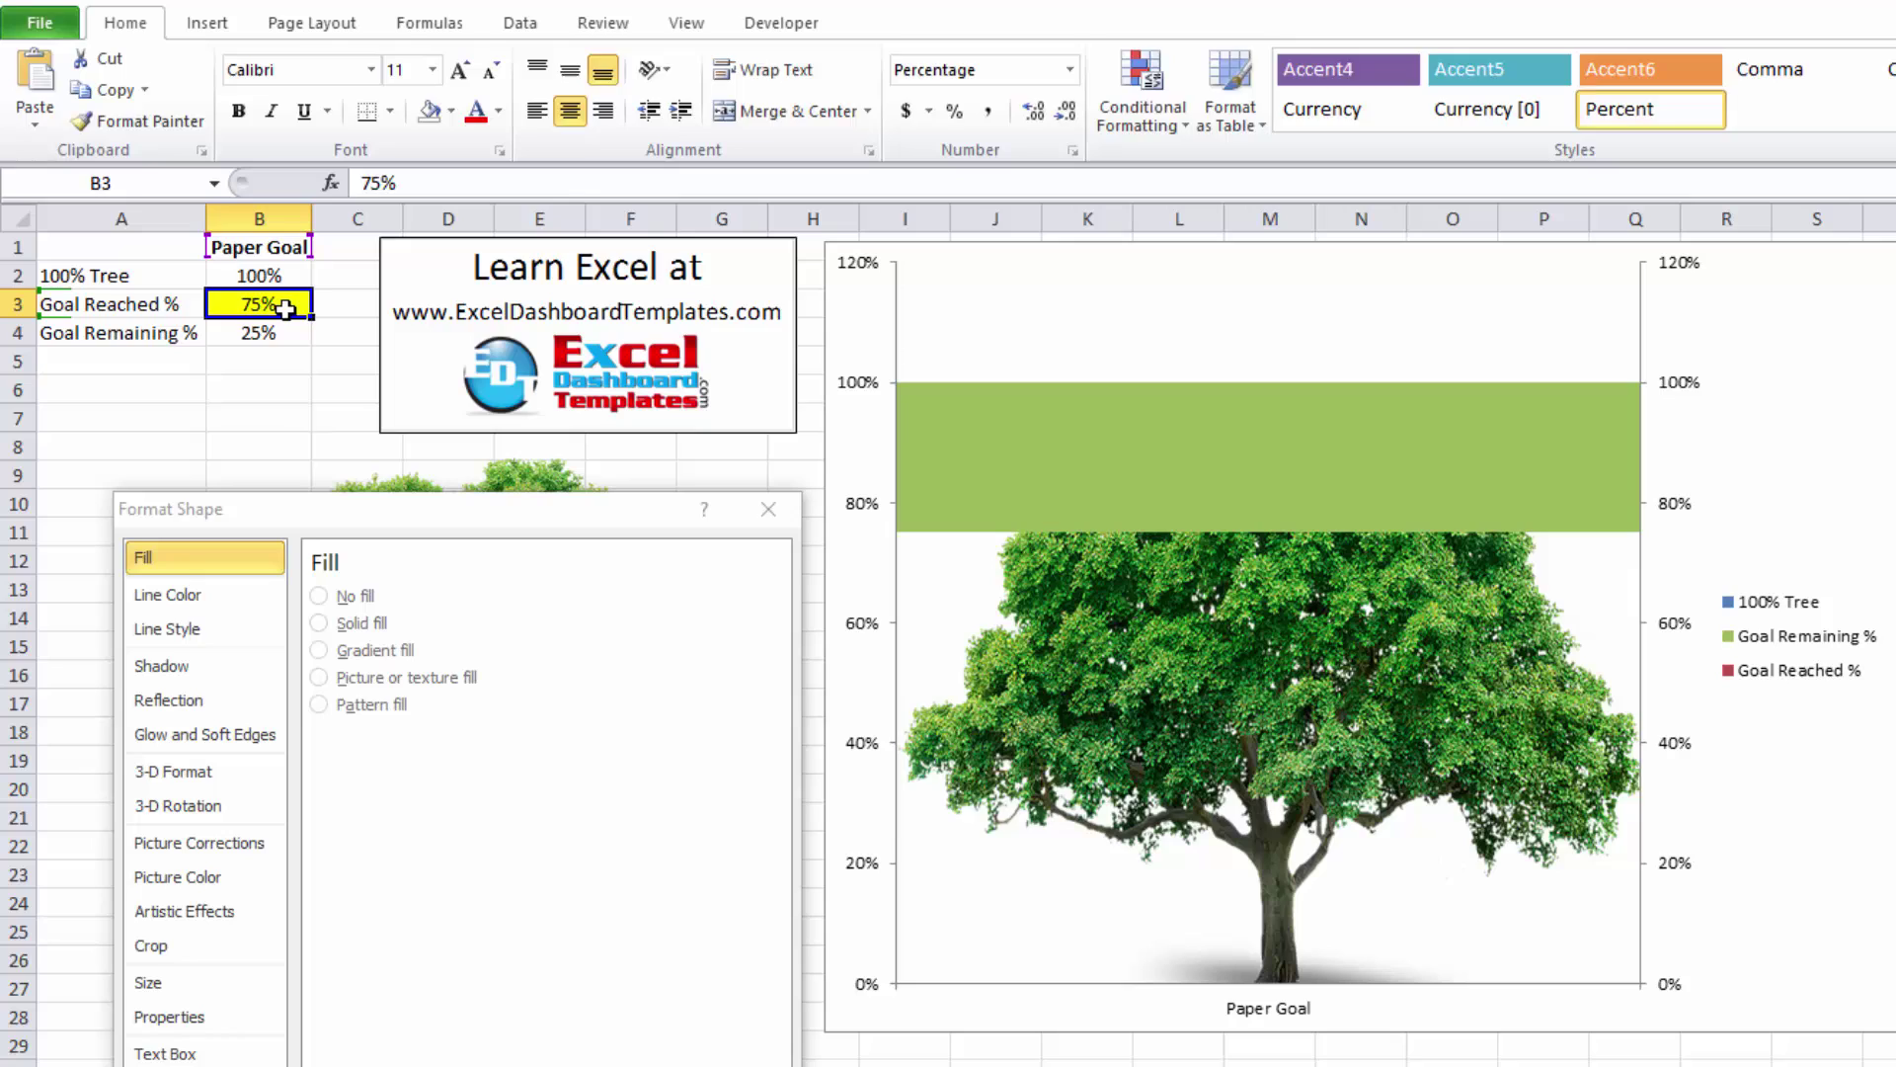
{"action": "type", "text": "25"}
{"action": "key", "text": "Return"}
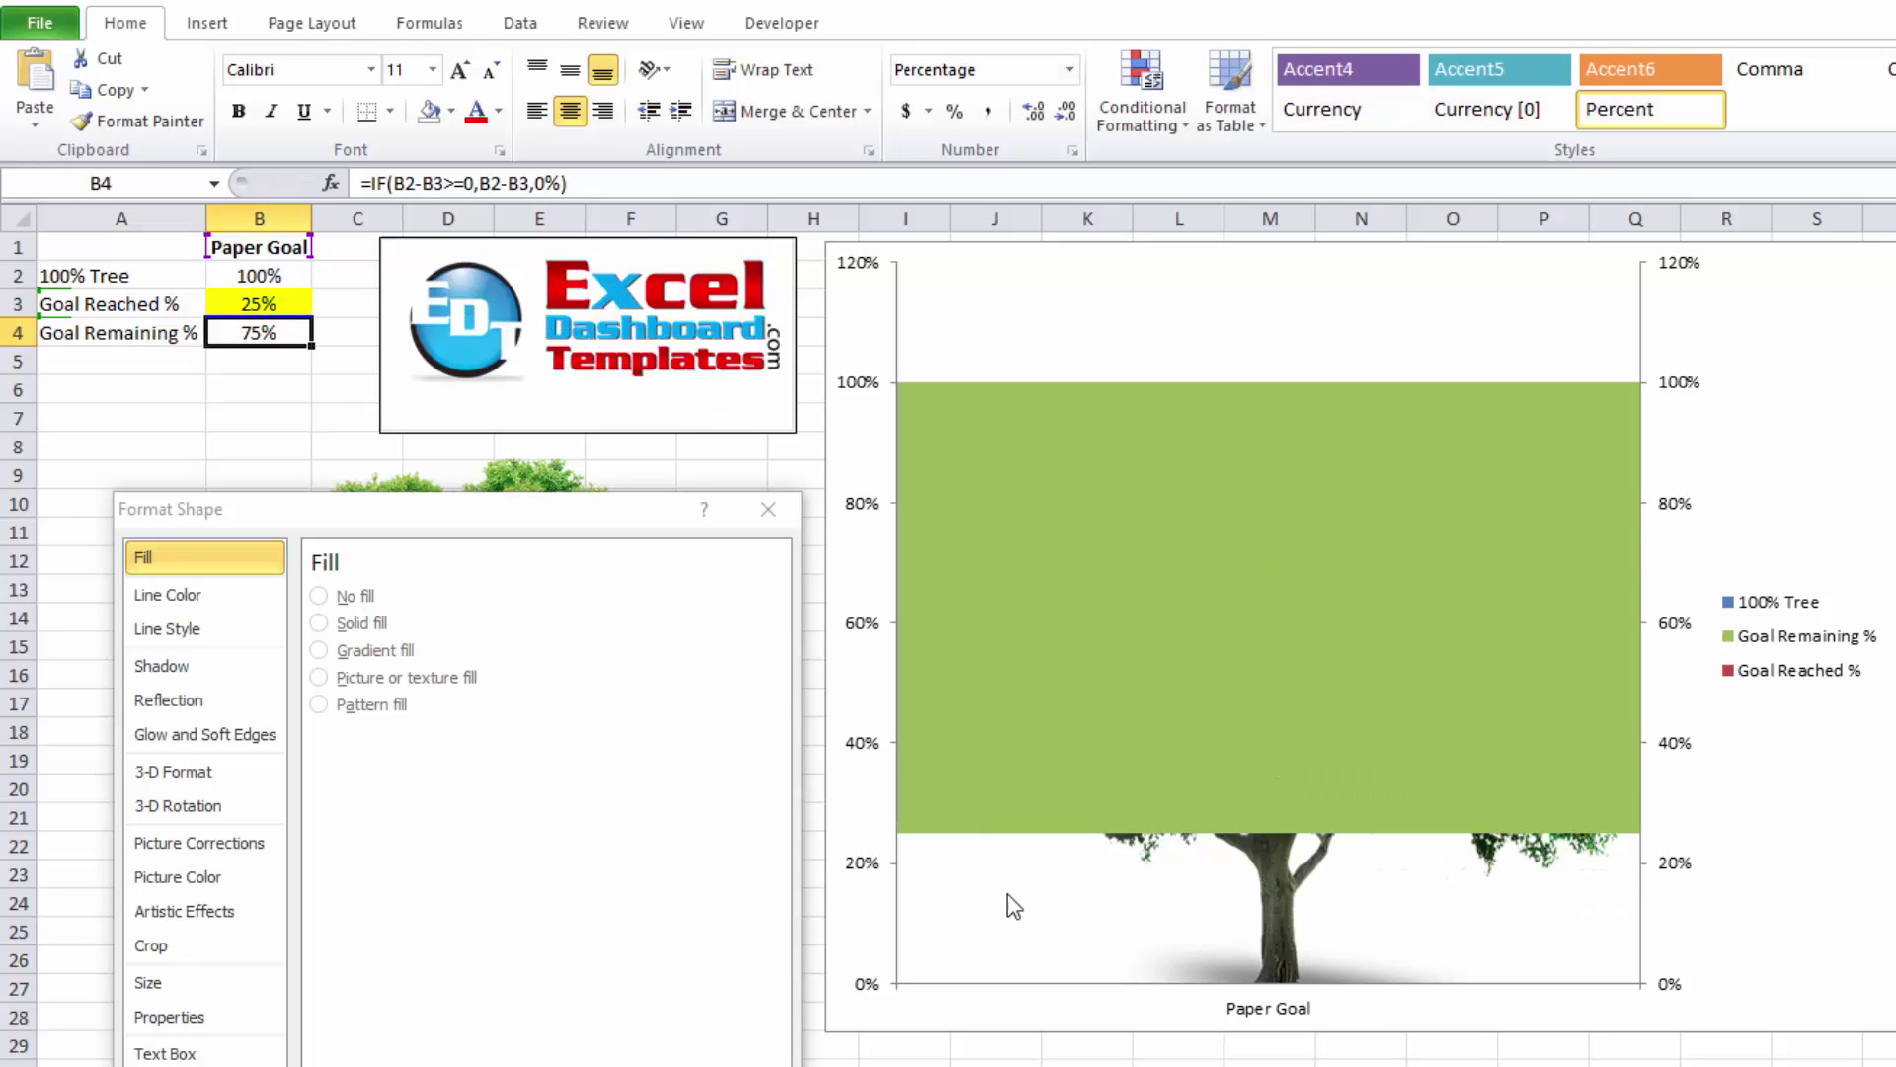
{"action": "left_click", "coordinate": [1302, 559]}
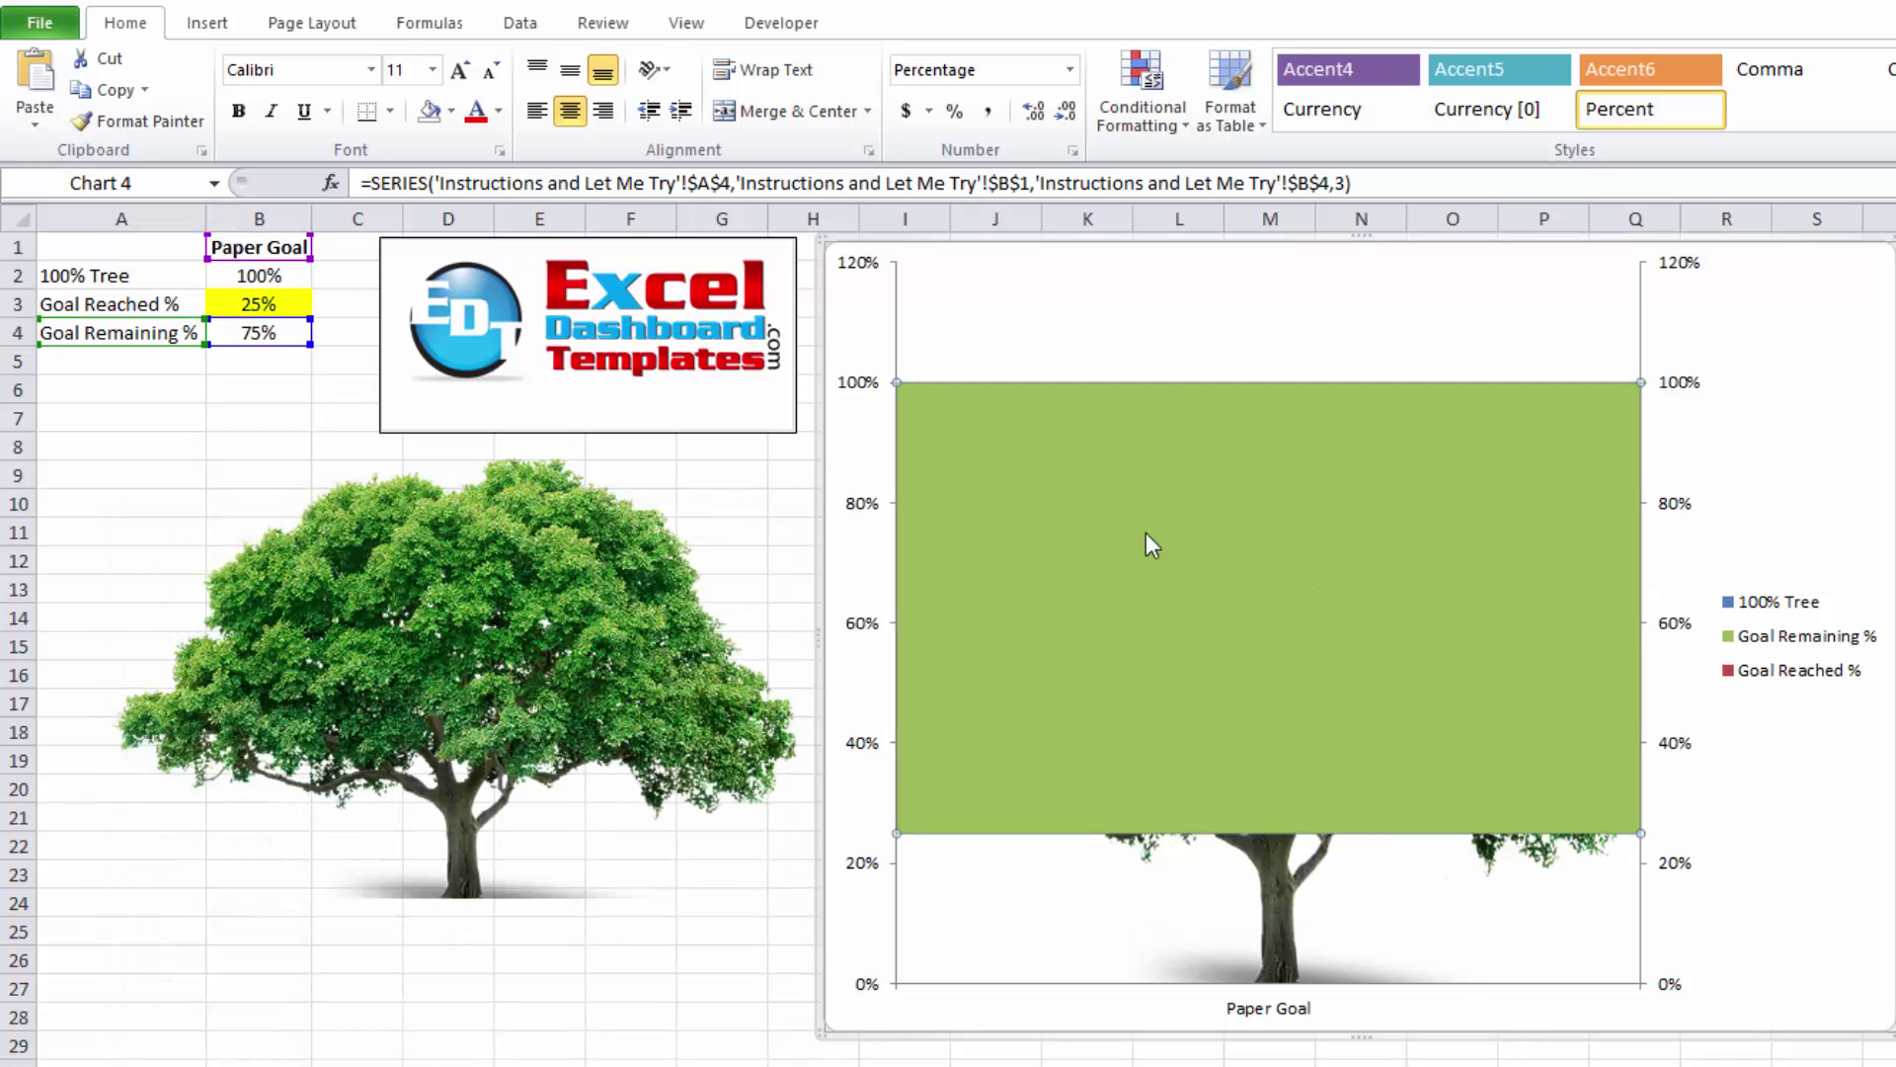
Give the Goal Remaining % series a solid grey fill at 20% transparency
{"action": "double_click", "coordinate": [1145, 535]}
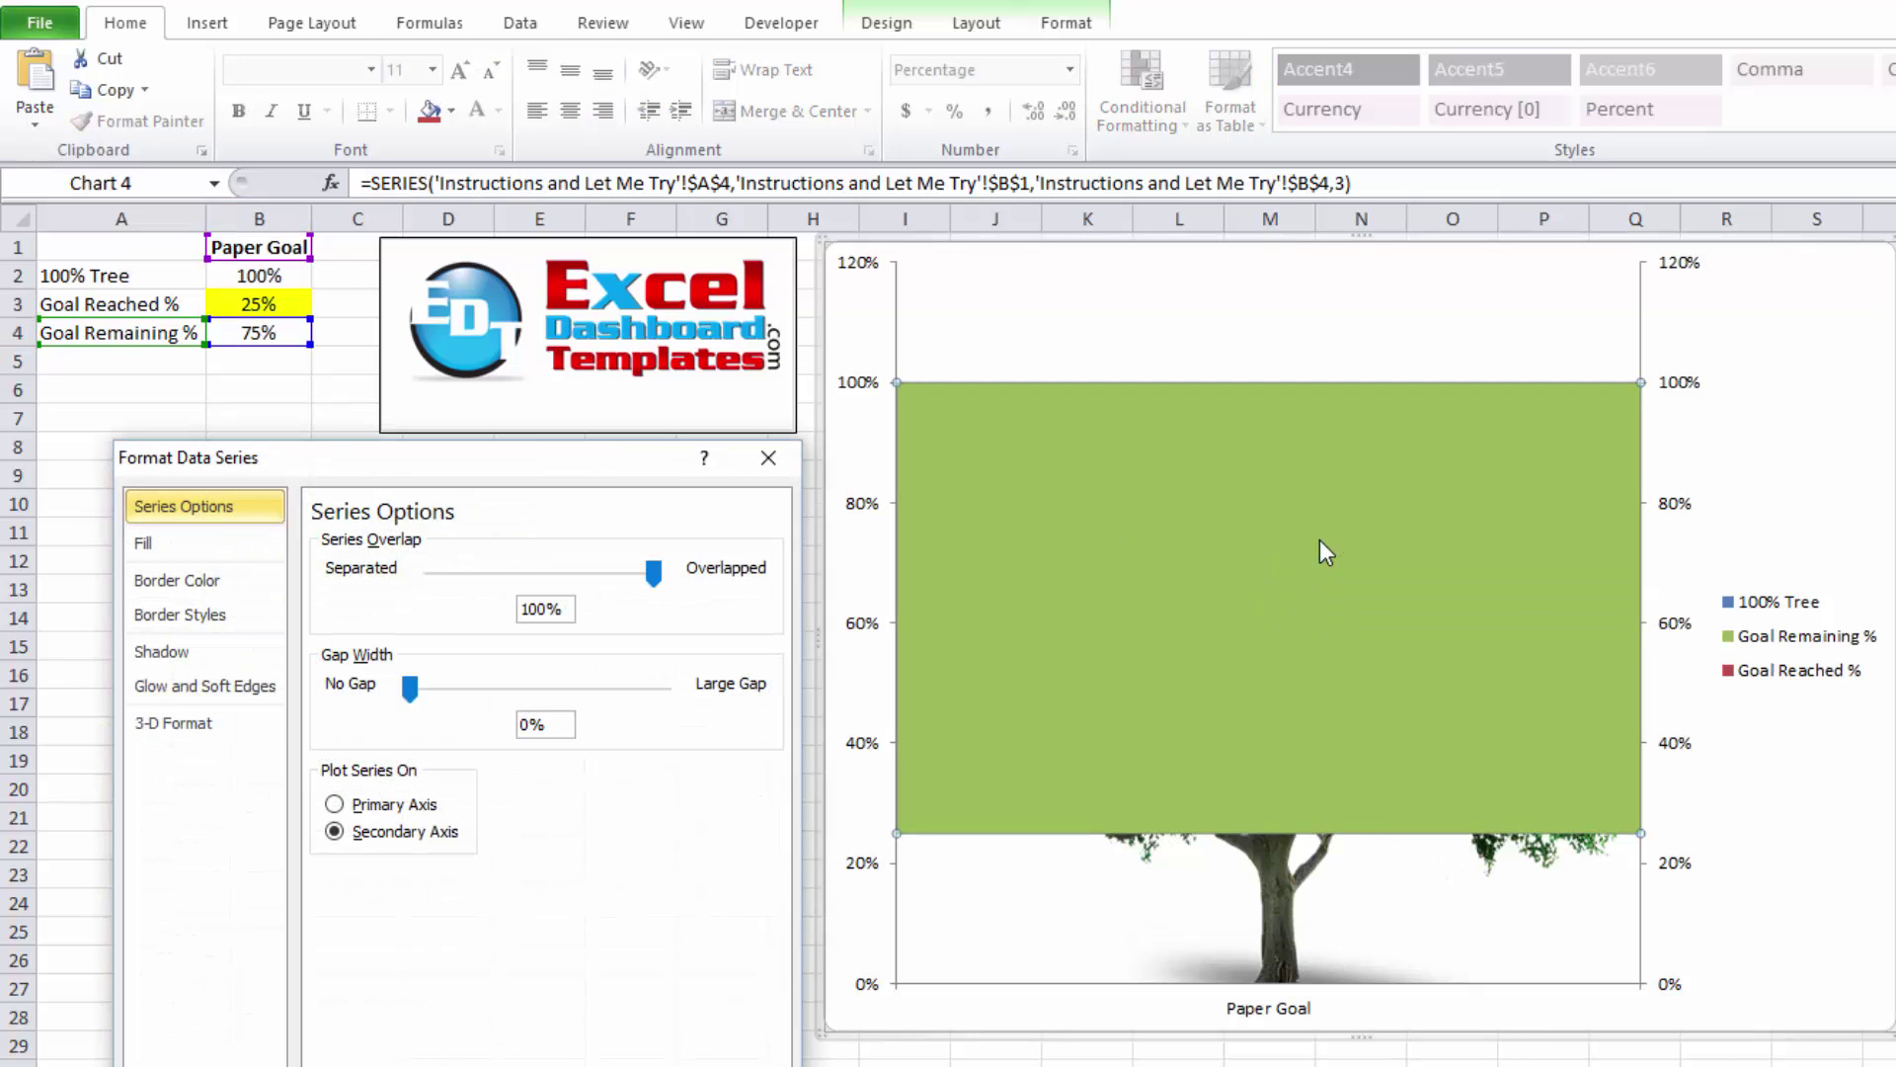
{"action": "left_click", "coordinate": [176, 543]}
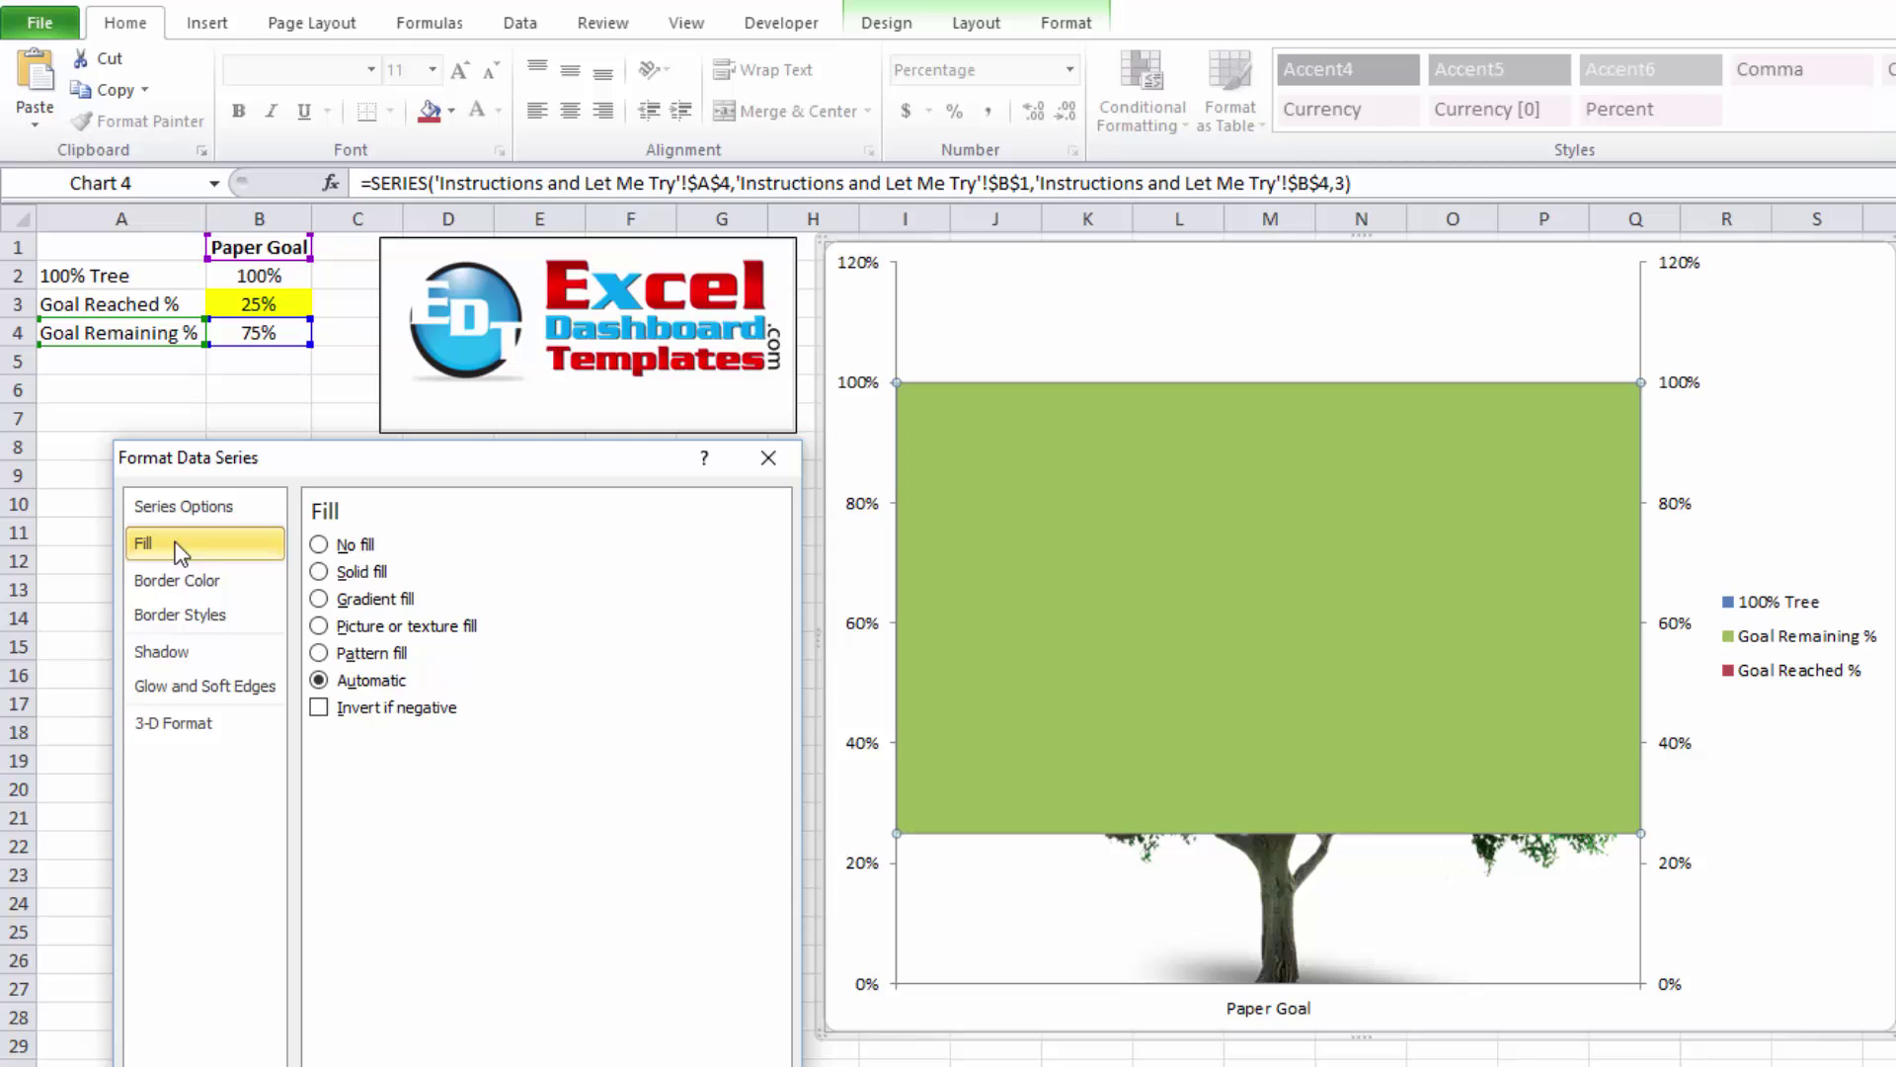
{"action": "left_click", "coordinate": [362, 575]}
{"action": "left_click", "coordinate": [453, 771]}
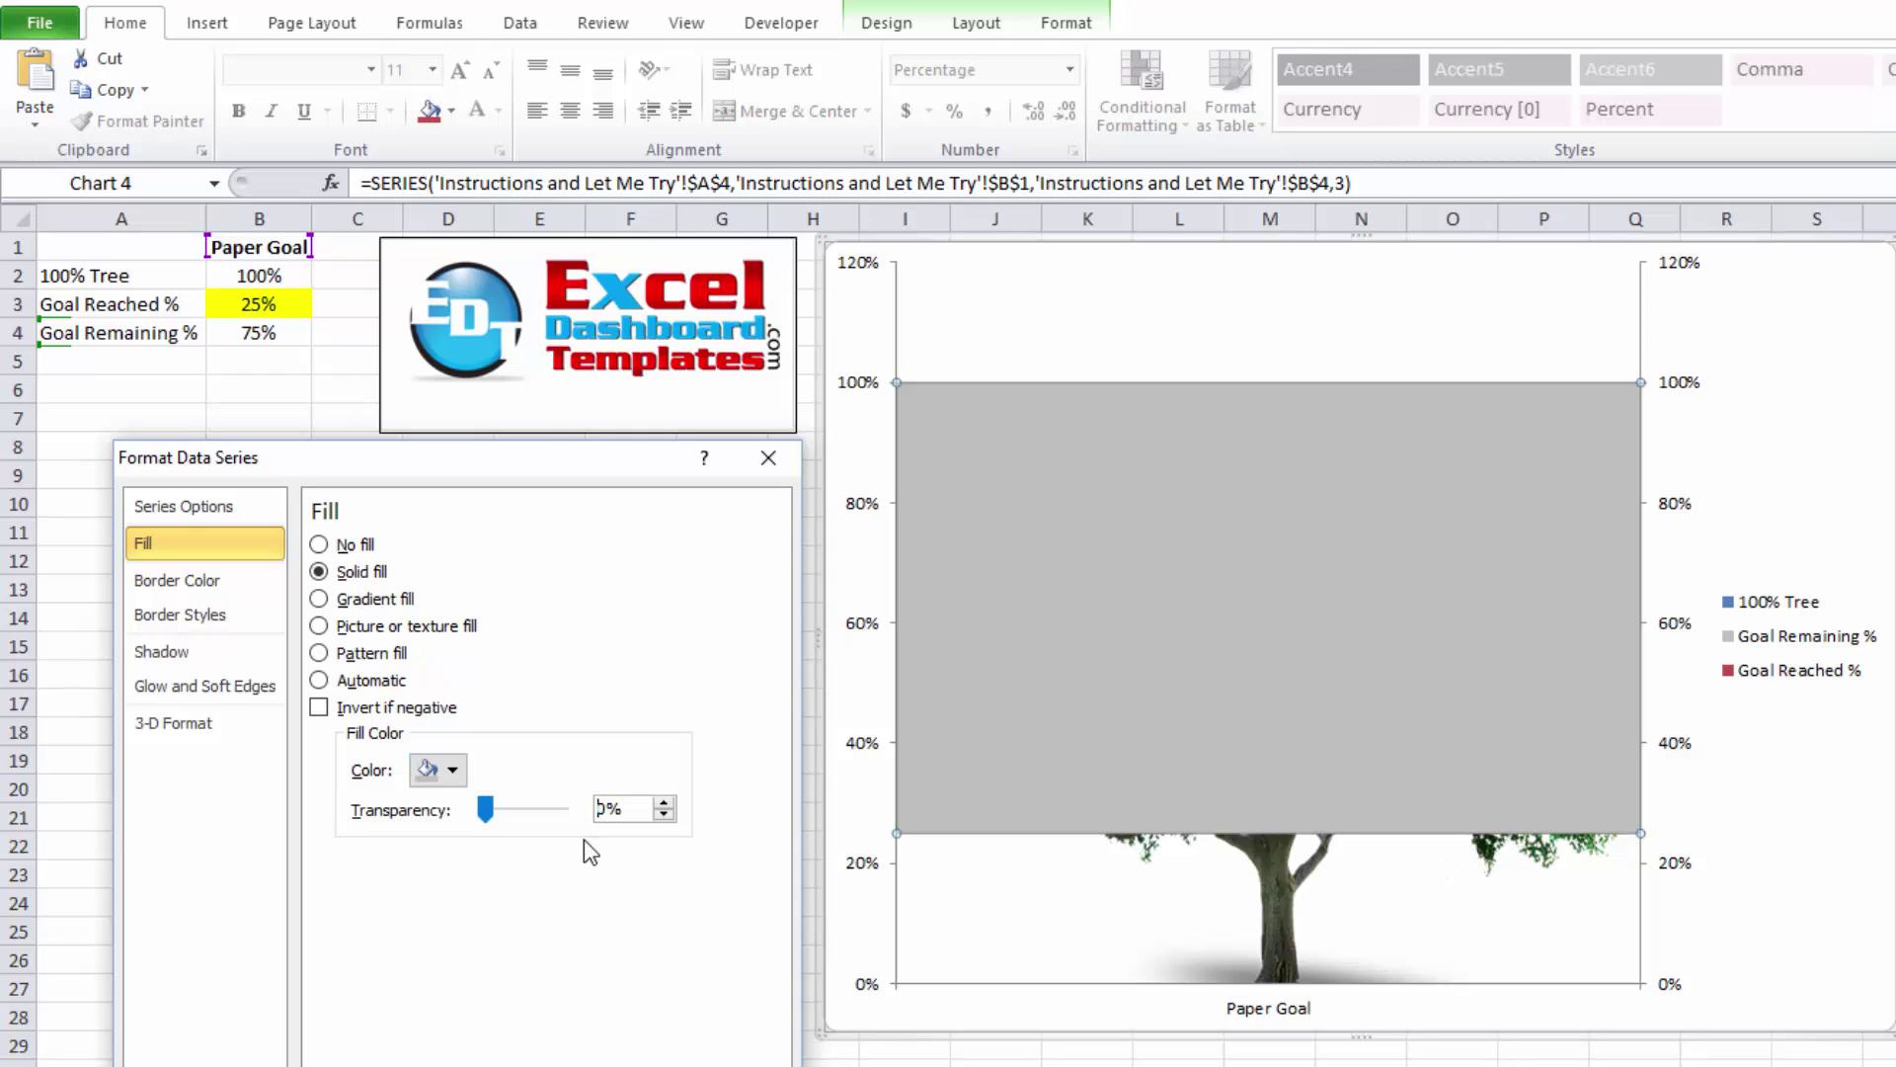
{"action": "type", "text": "20"}
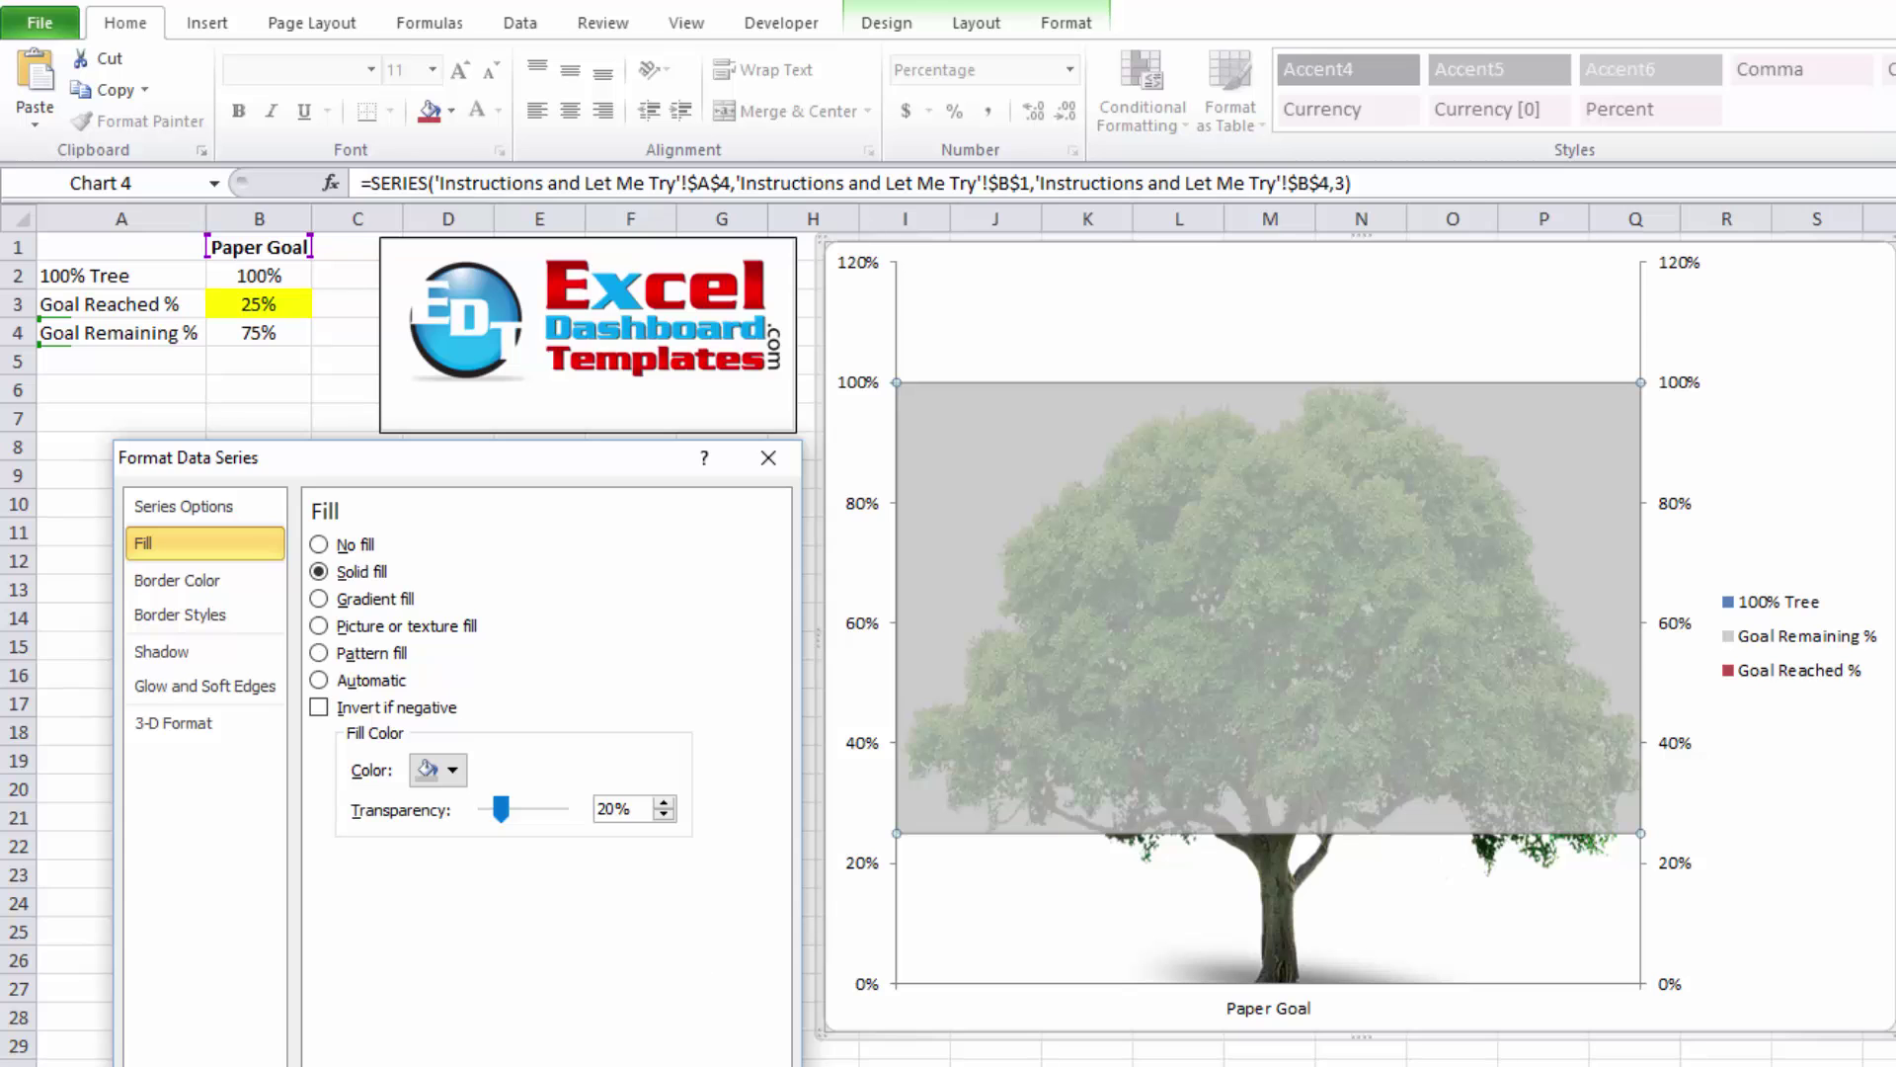
{"action": "key", "text": "Return"}
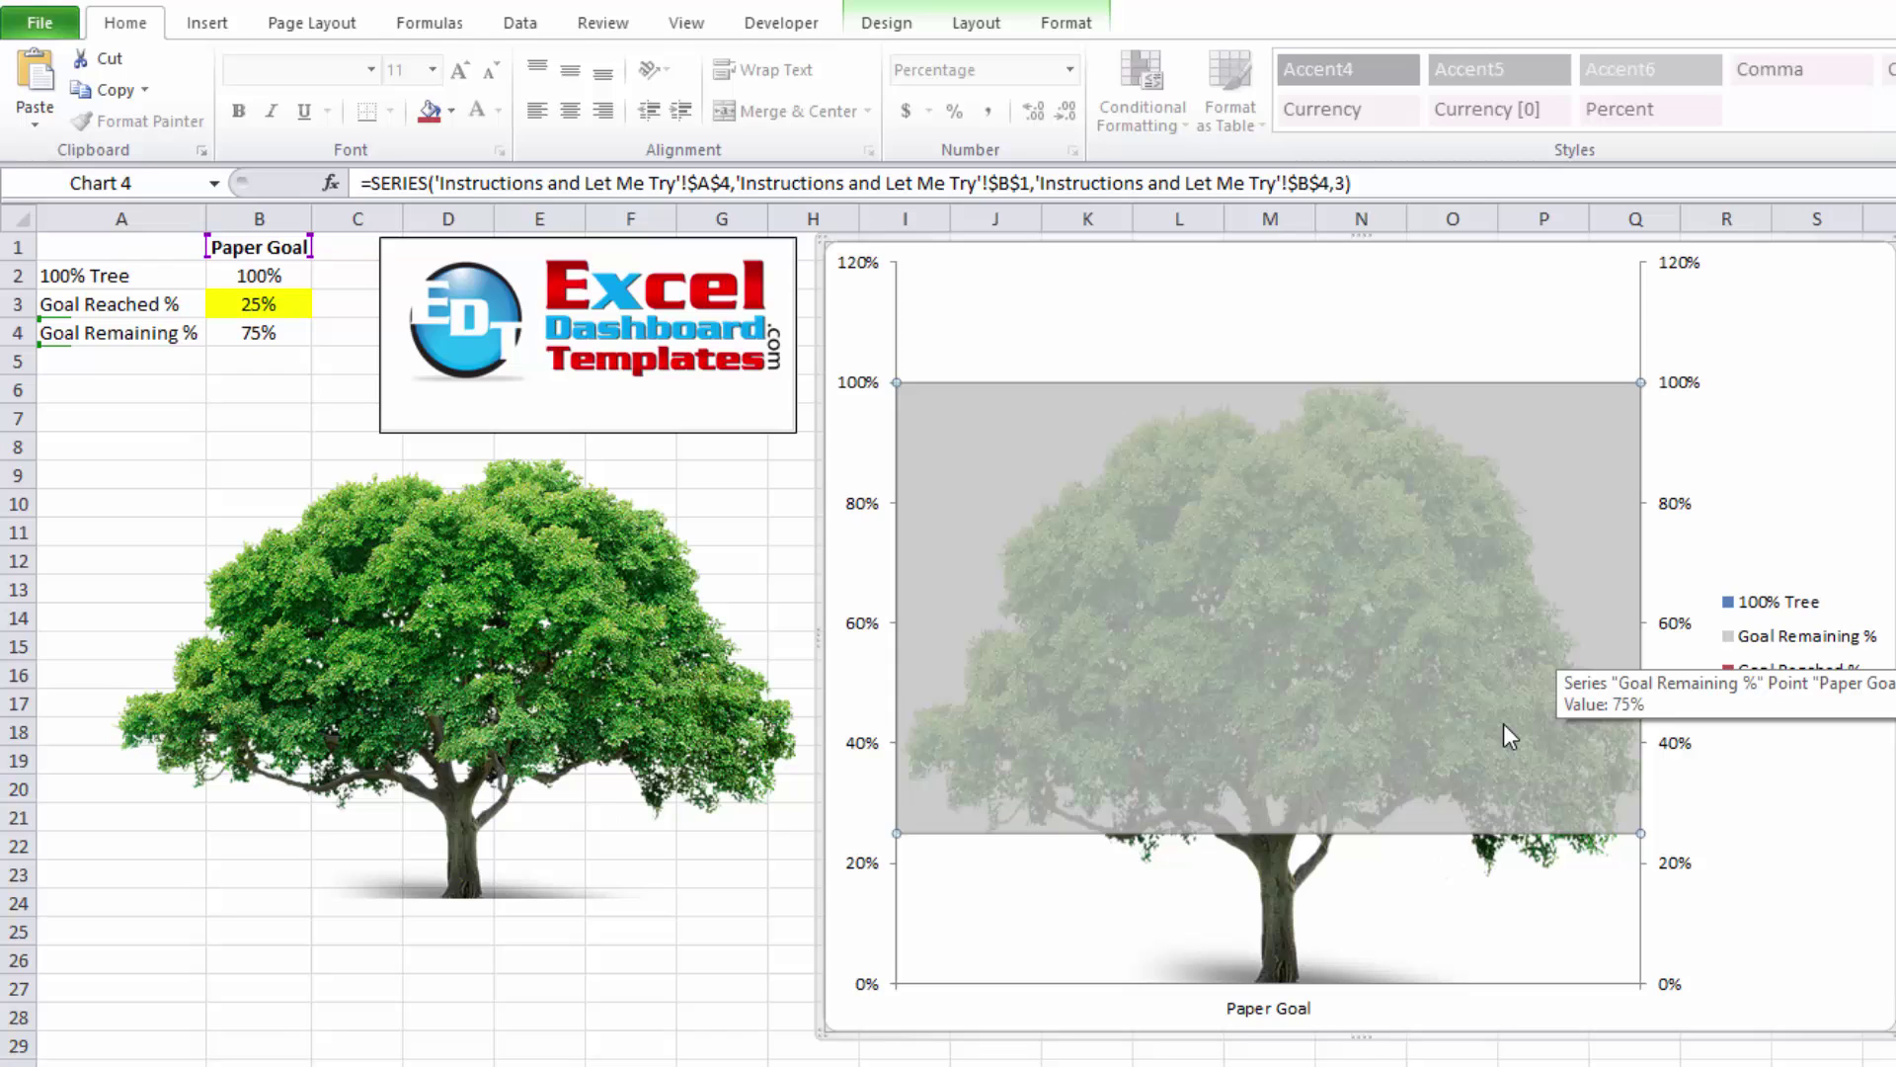
Enter 50 and then 75 as the Goal Reached % value in cell B3
{"action": "left_click", "coordinate": [263, 312]}
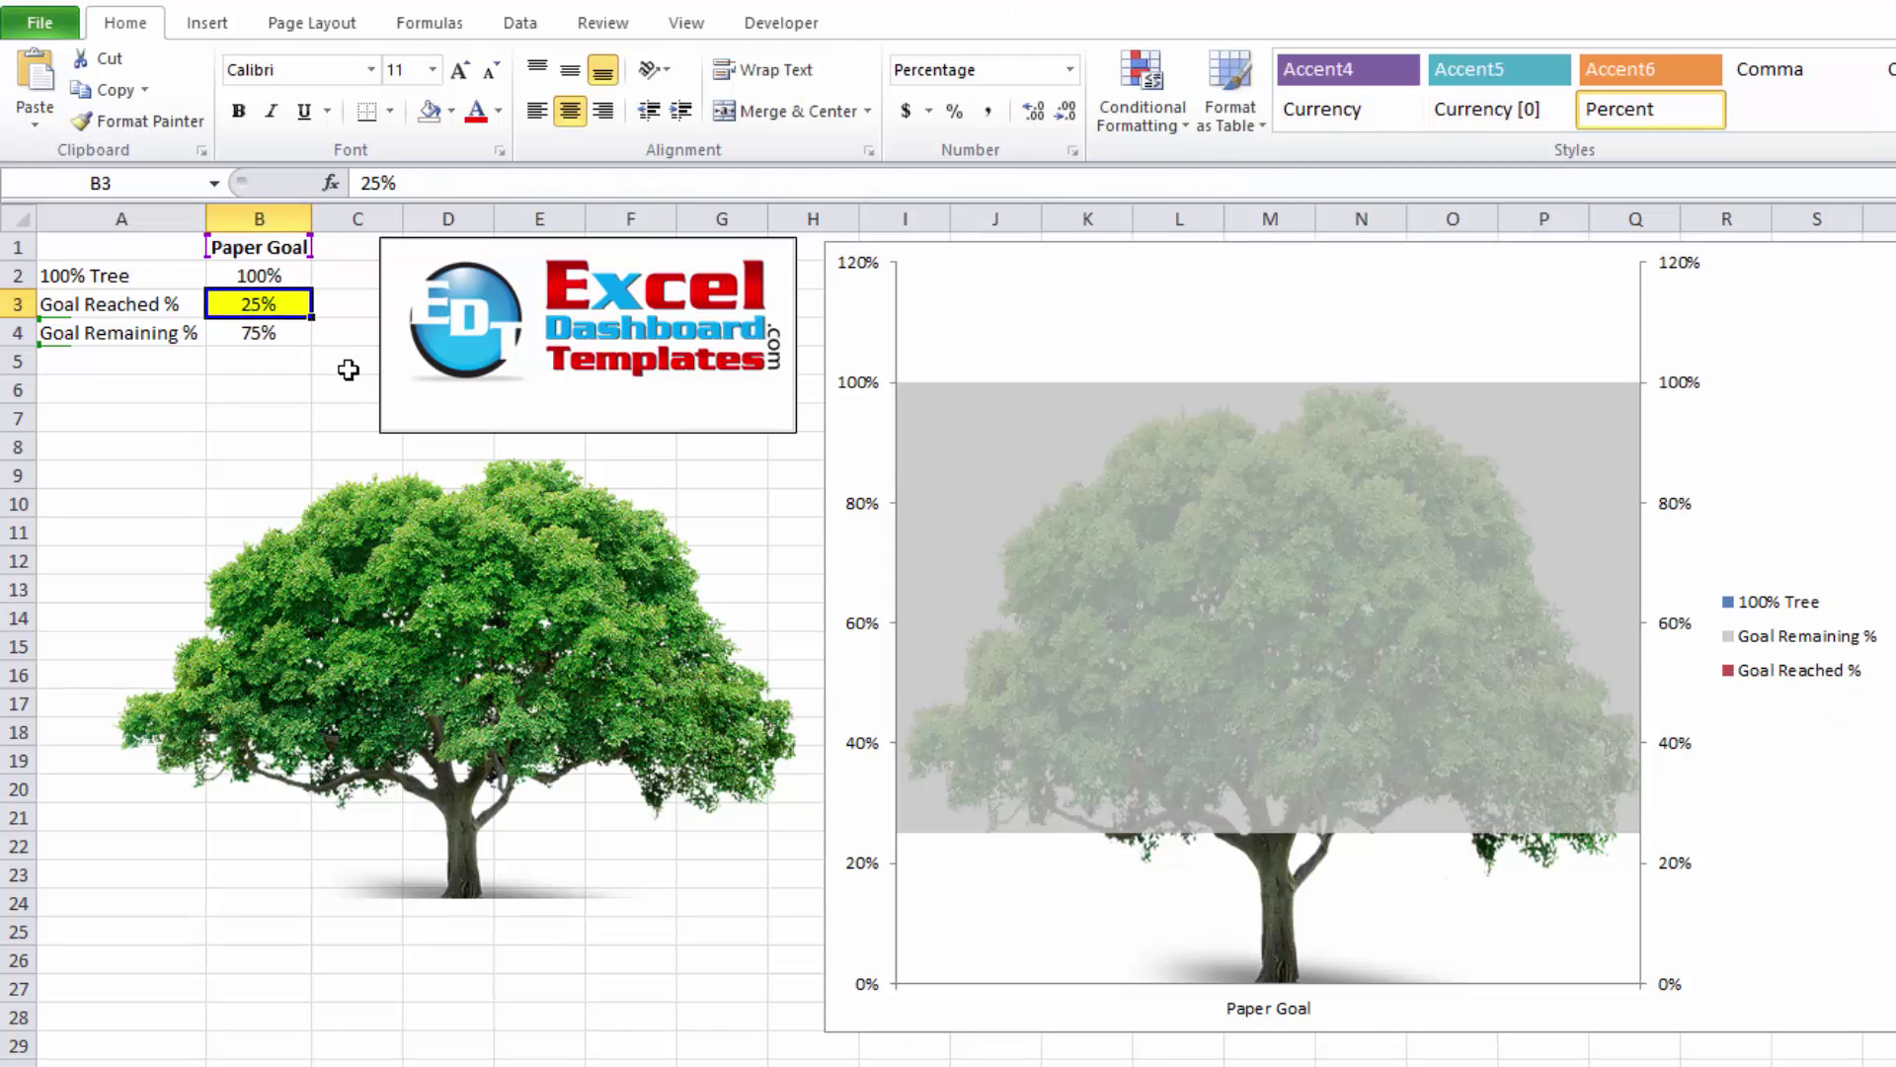
{"action": "type", "text": "50"}
{"action": "key", "text": "Return"}
{"action": "key", "text": "Up"}
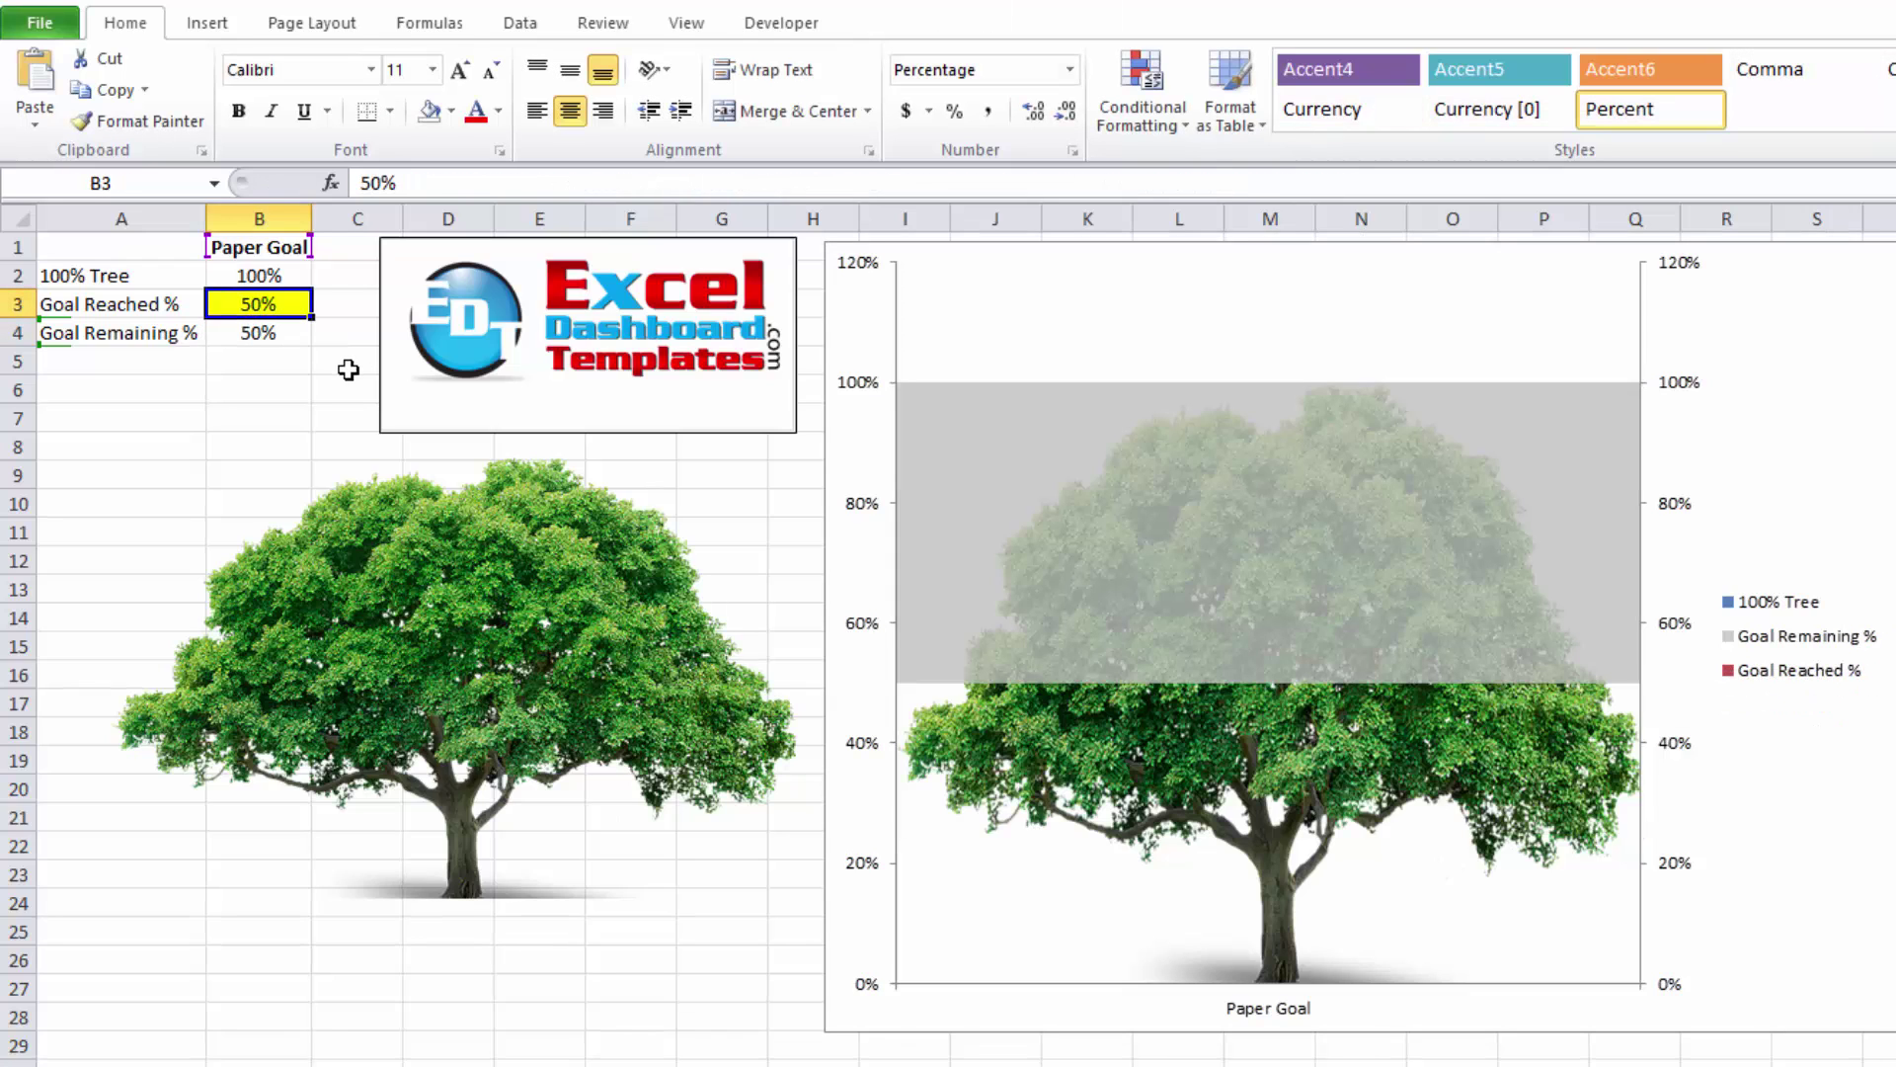
{"action": "type", "text": "75"}
{"action": "key", "text": "Return"}
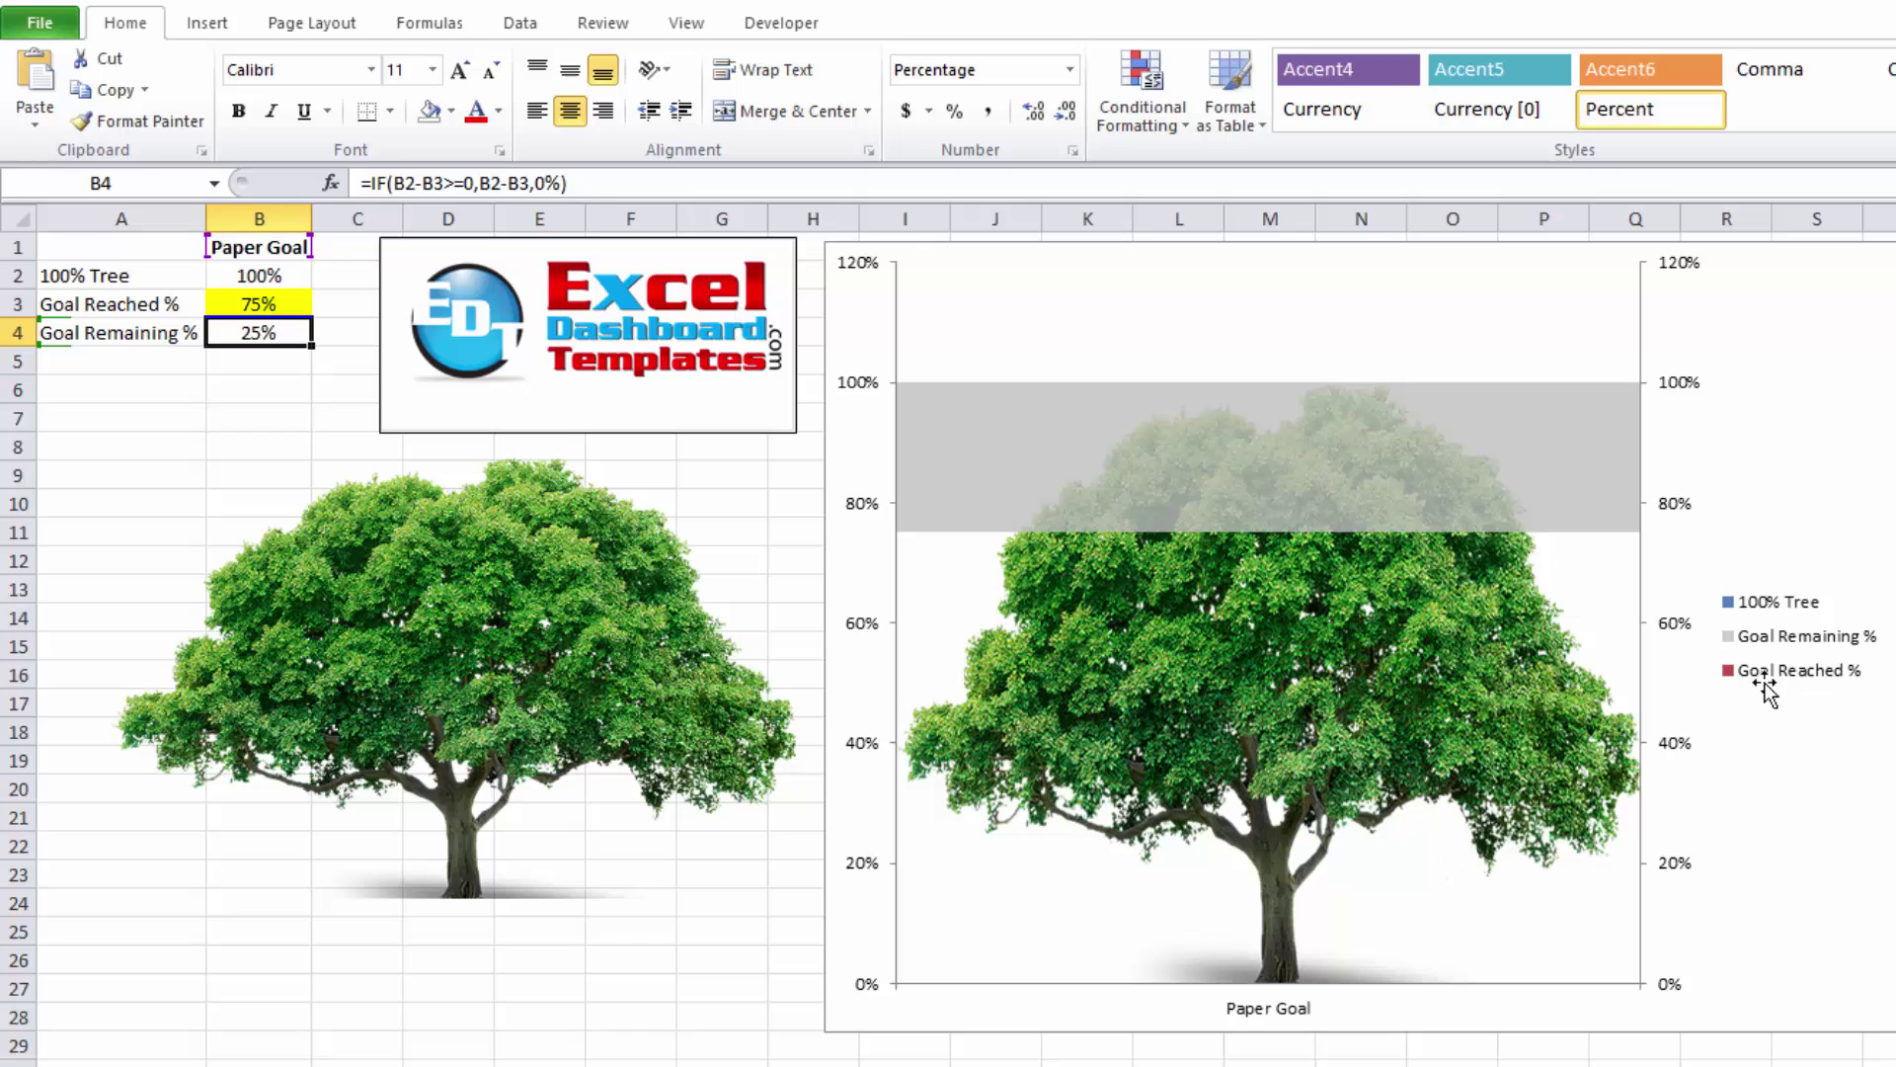
Delete the chart legend and the right-hand secondary percentage axis
{"action": "left_click", "coordinate": [1811, 638]}
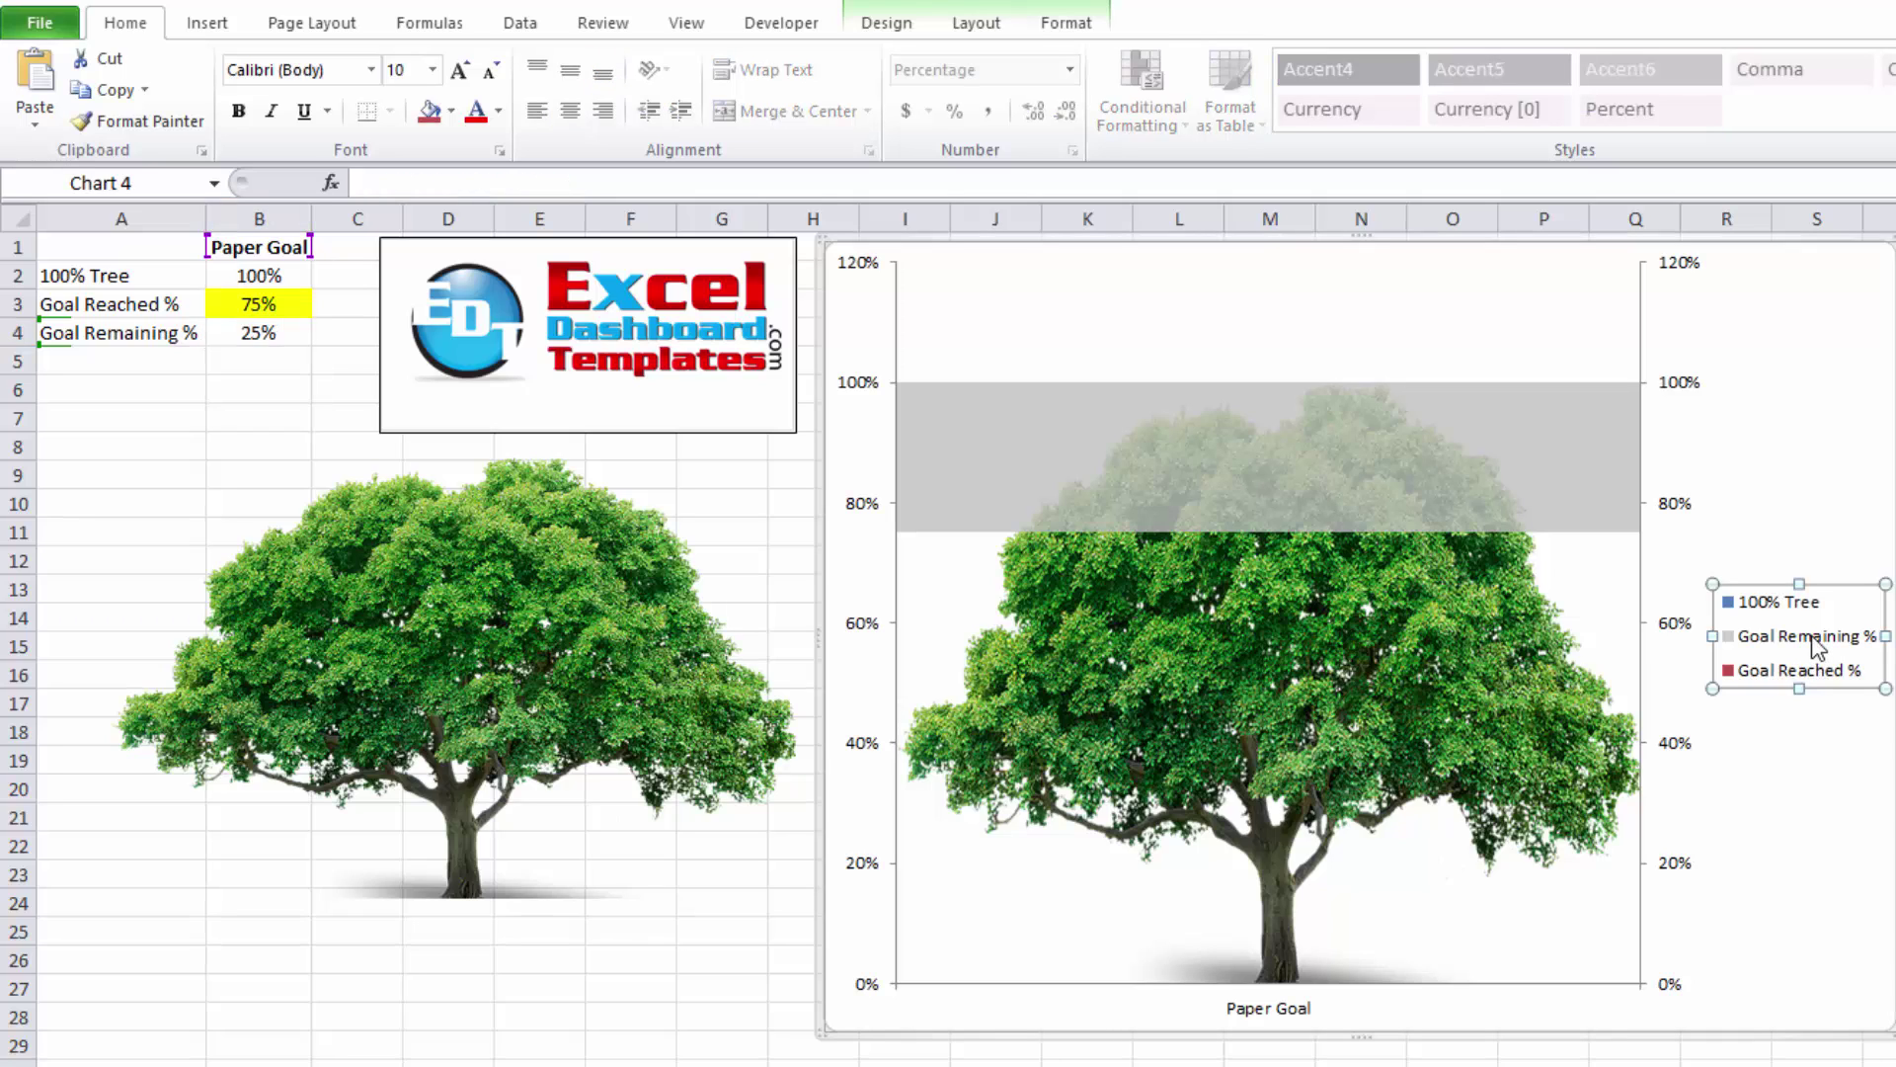
{"action": "key", "text": "Delete"}
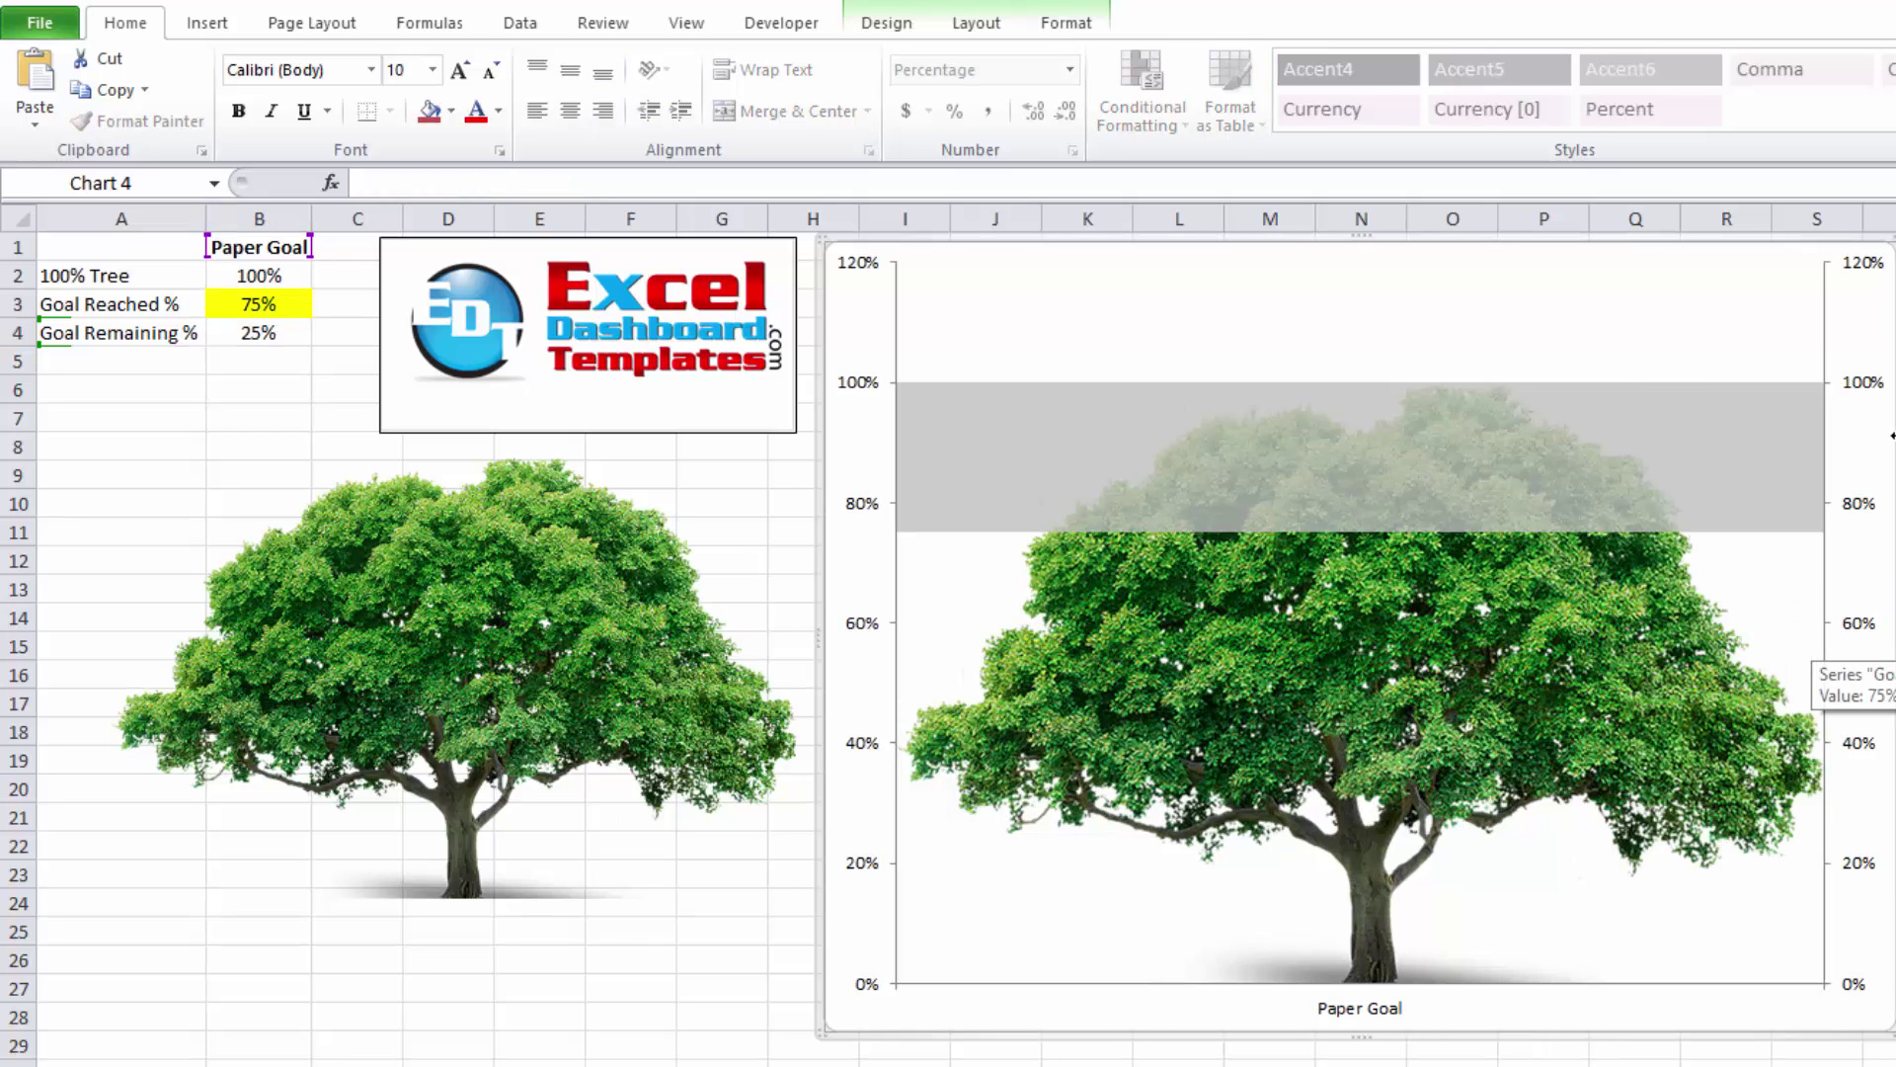
{"action": "left_click", "coordinate": [1870, 385]}
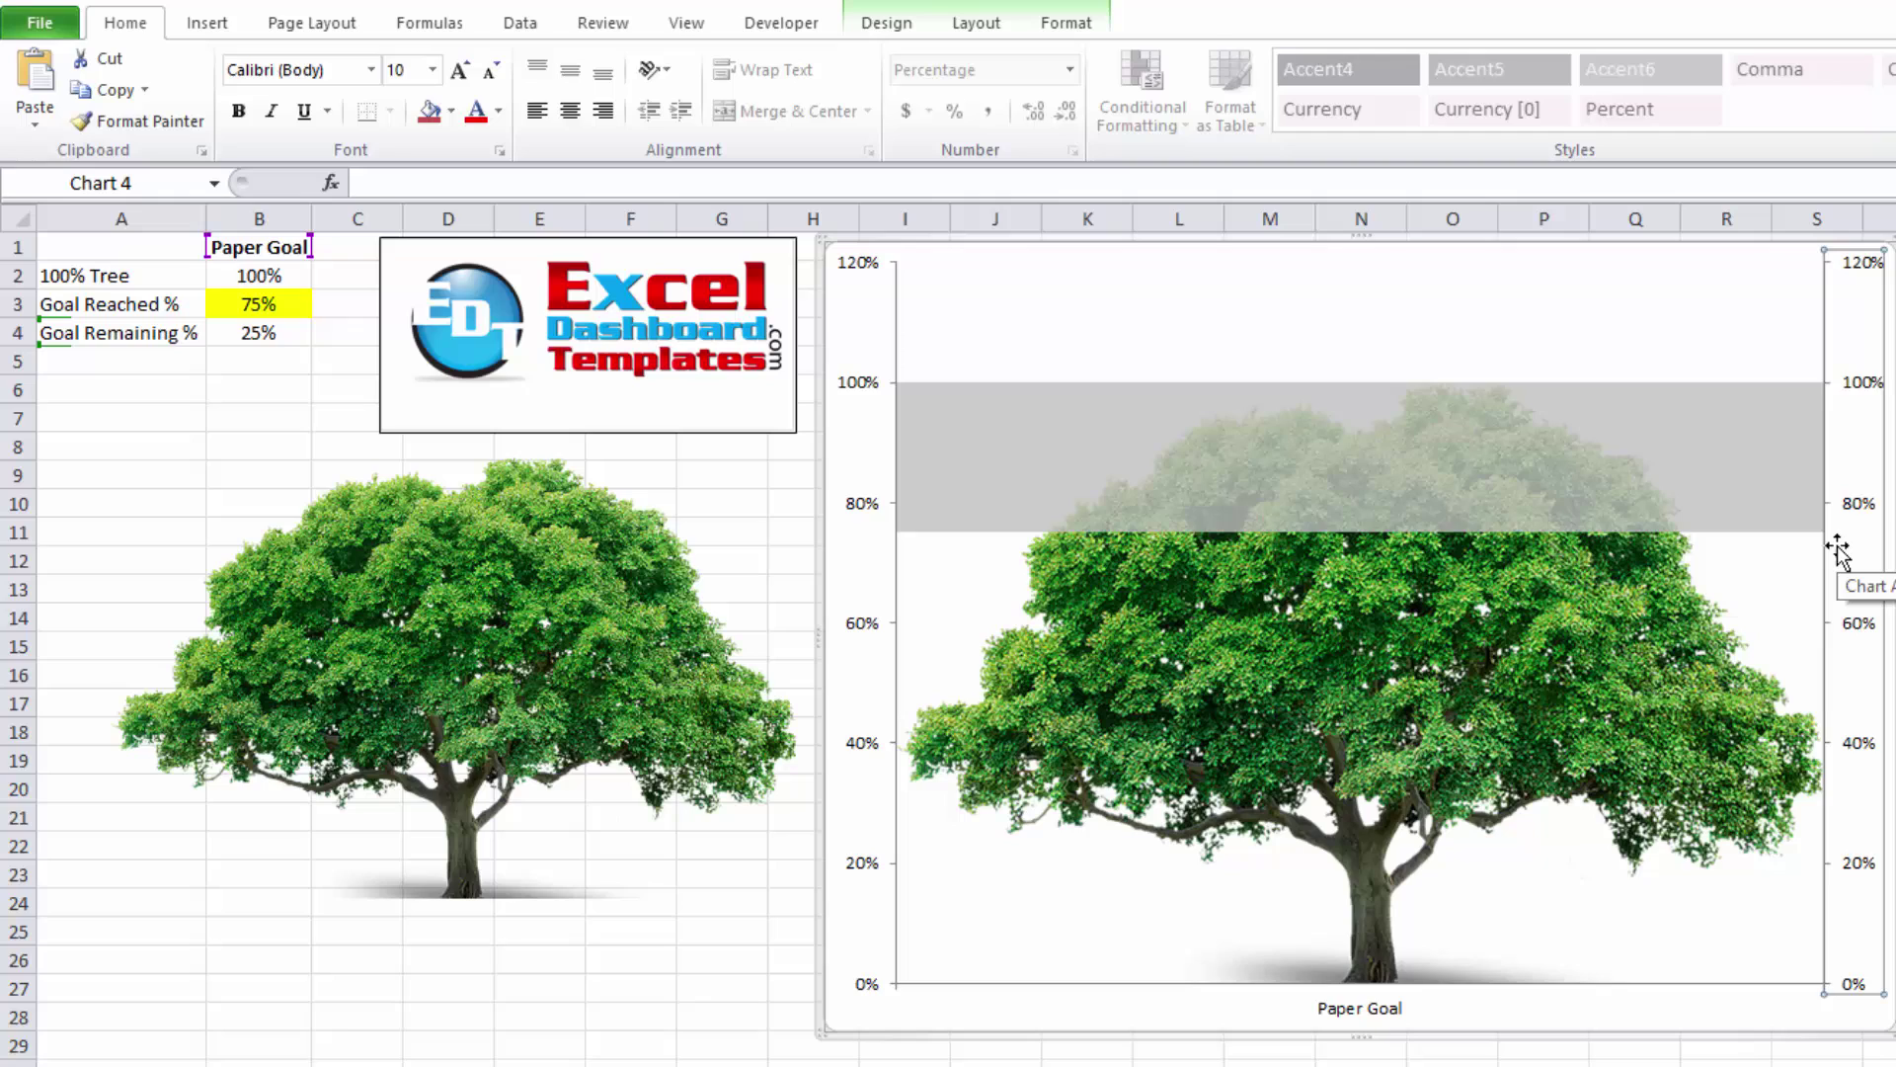
{"action": "key", "text": "Delete"}
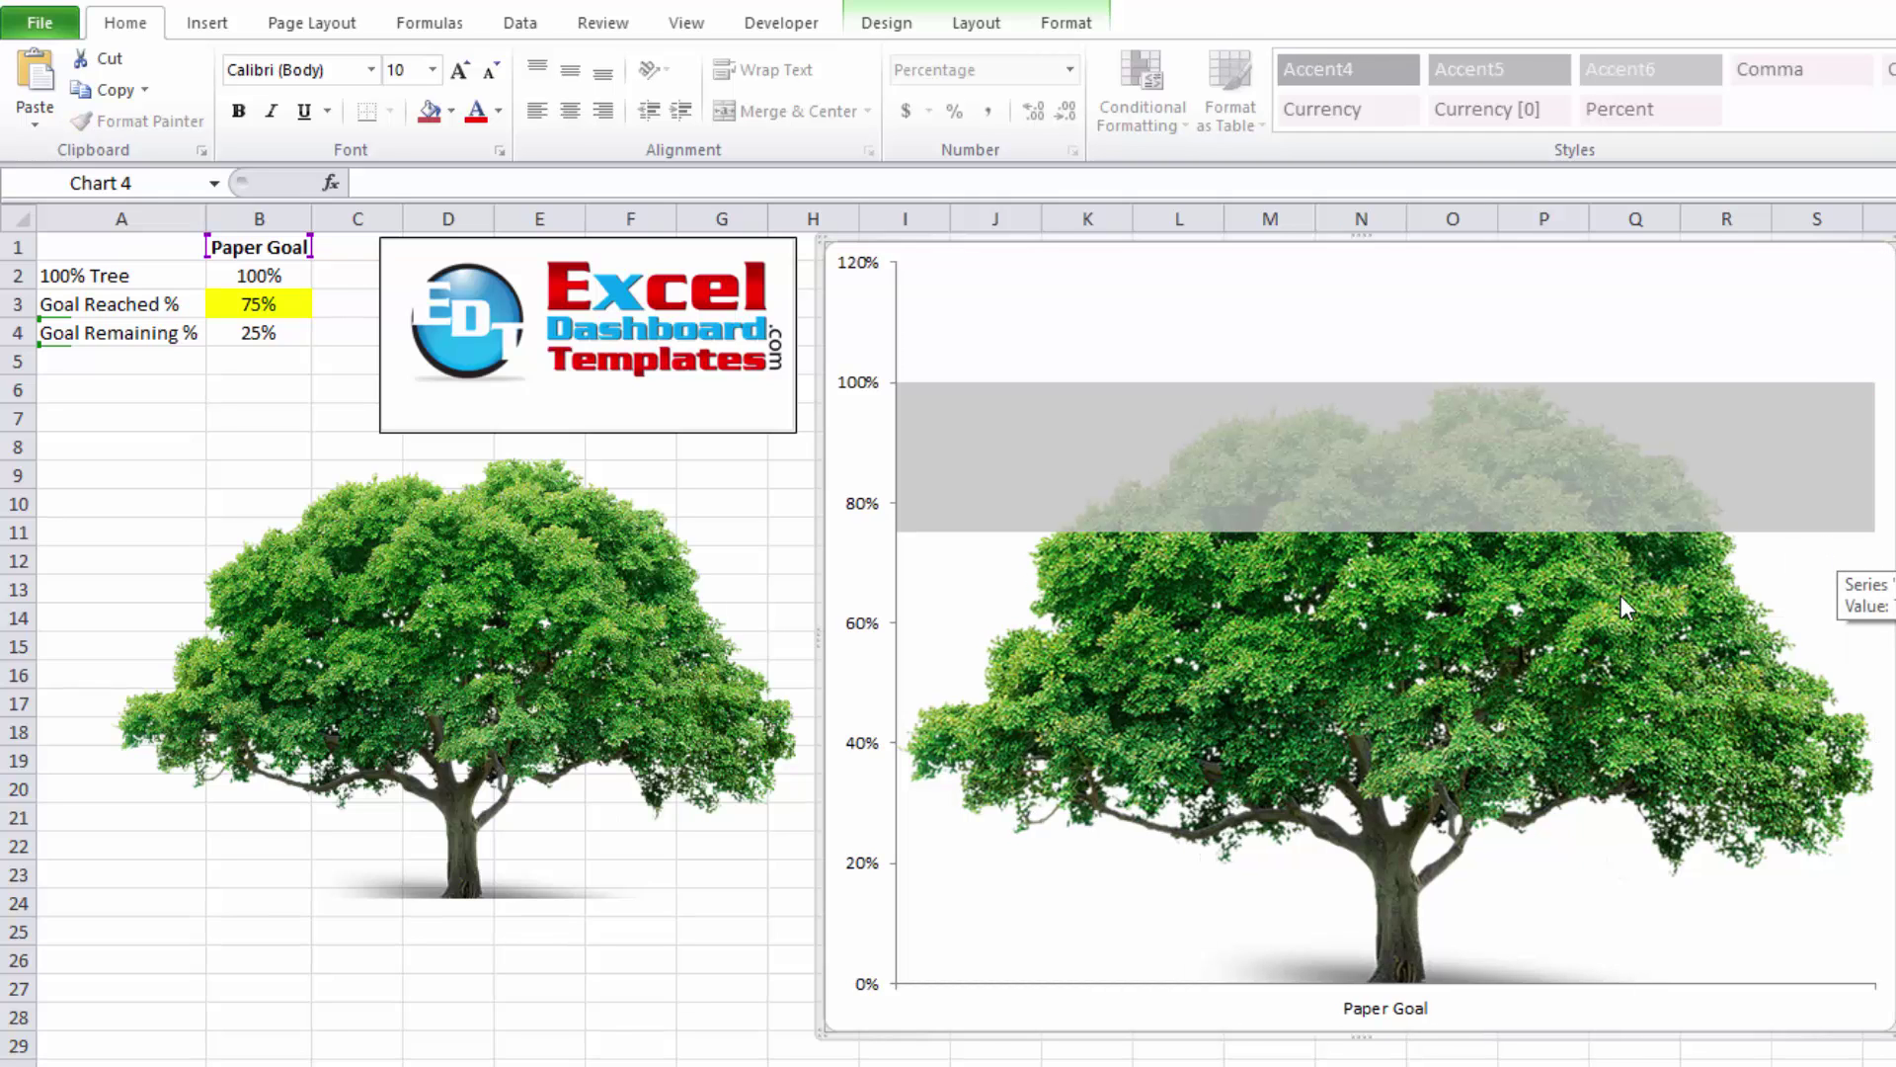
{"action": "left_click", "coordinate": [860, 395]}
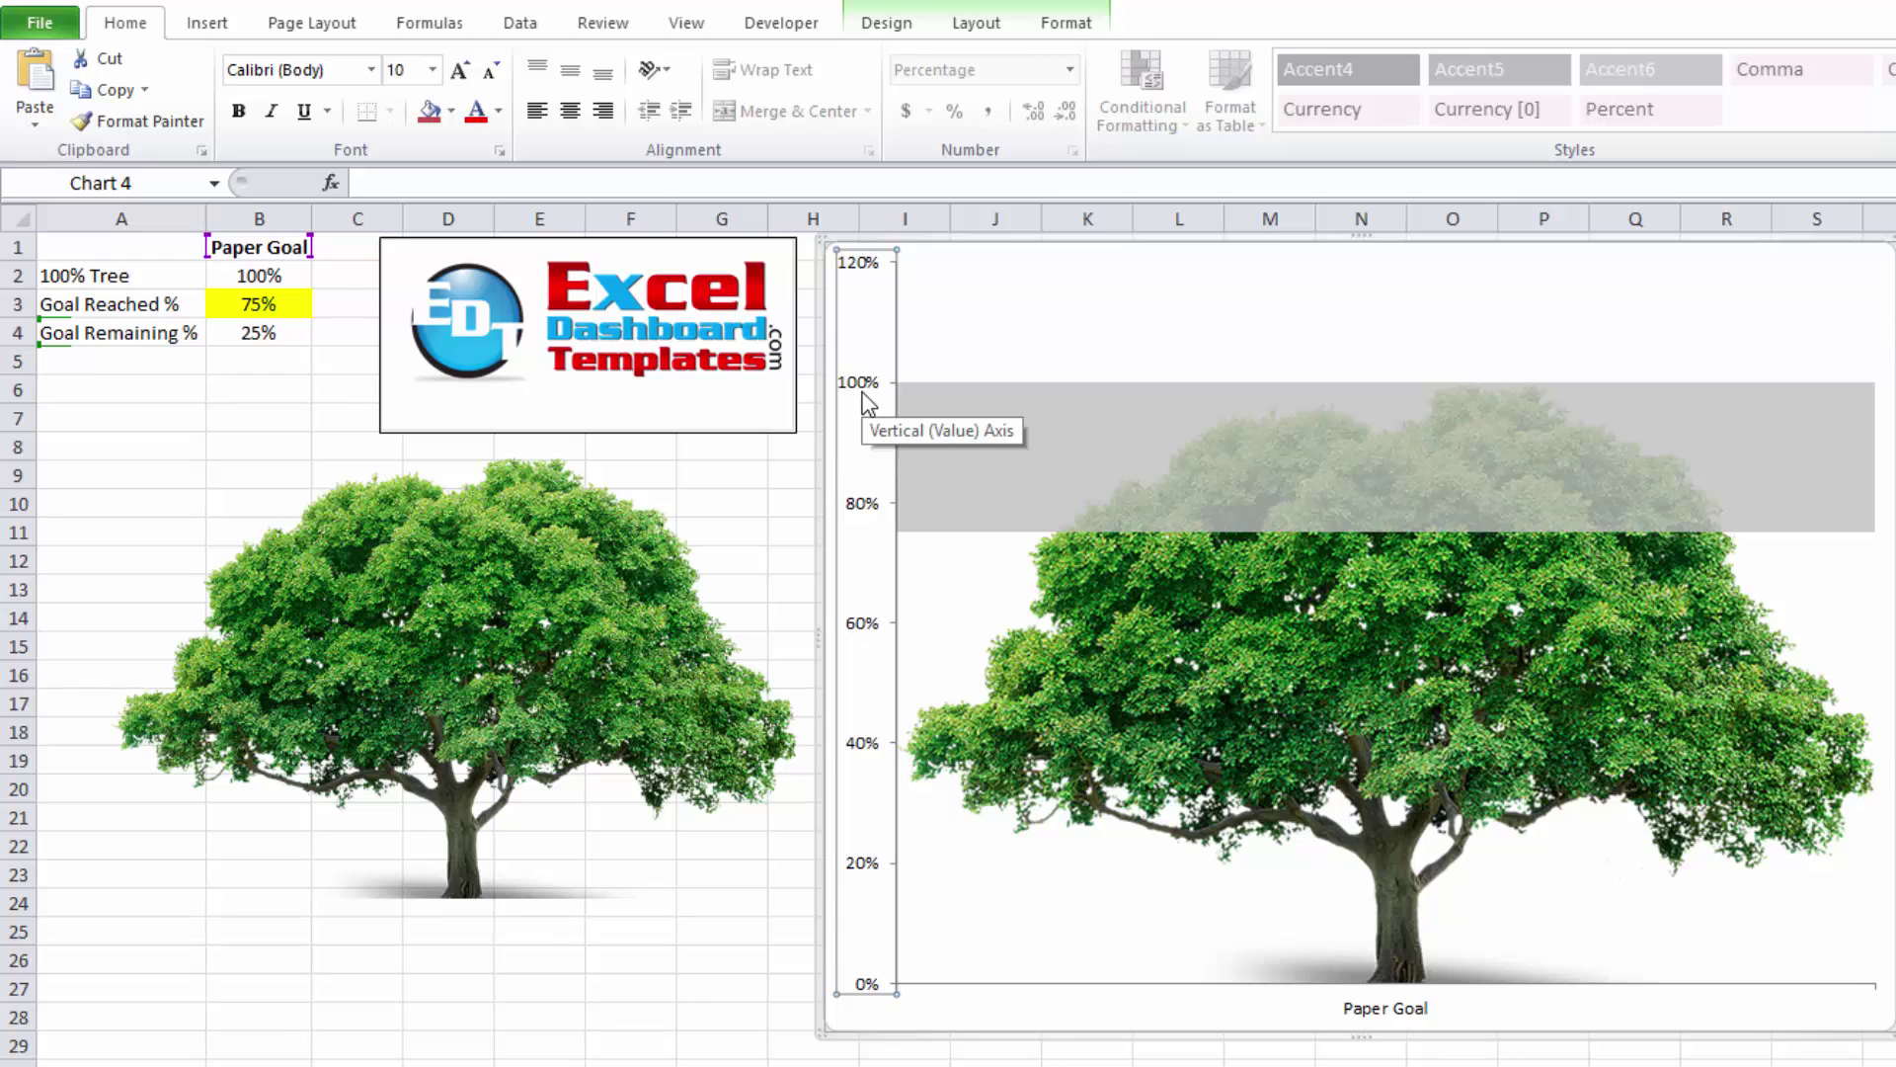
Fix the vertical axis bounds at minimum 0.0 and maximum 1.0 (0–100%)
{"action": "double_click", "coordinate": [857, 380]}
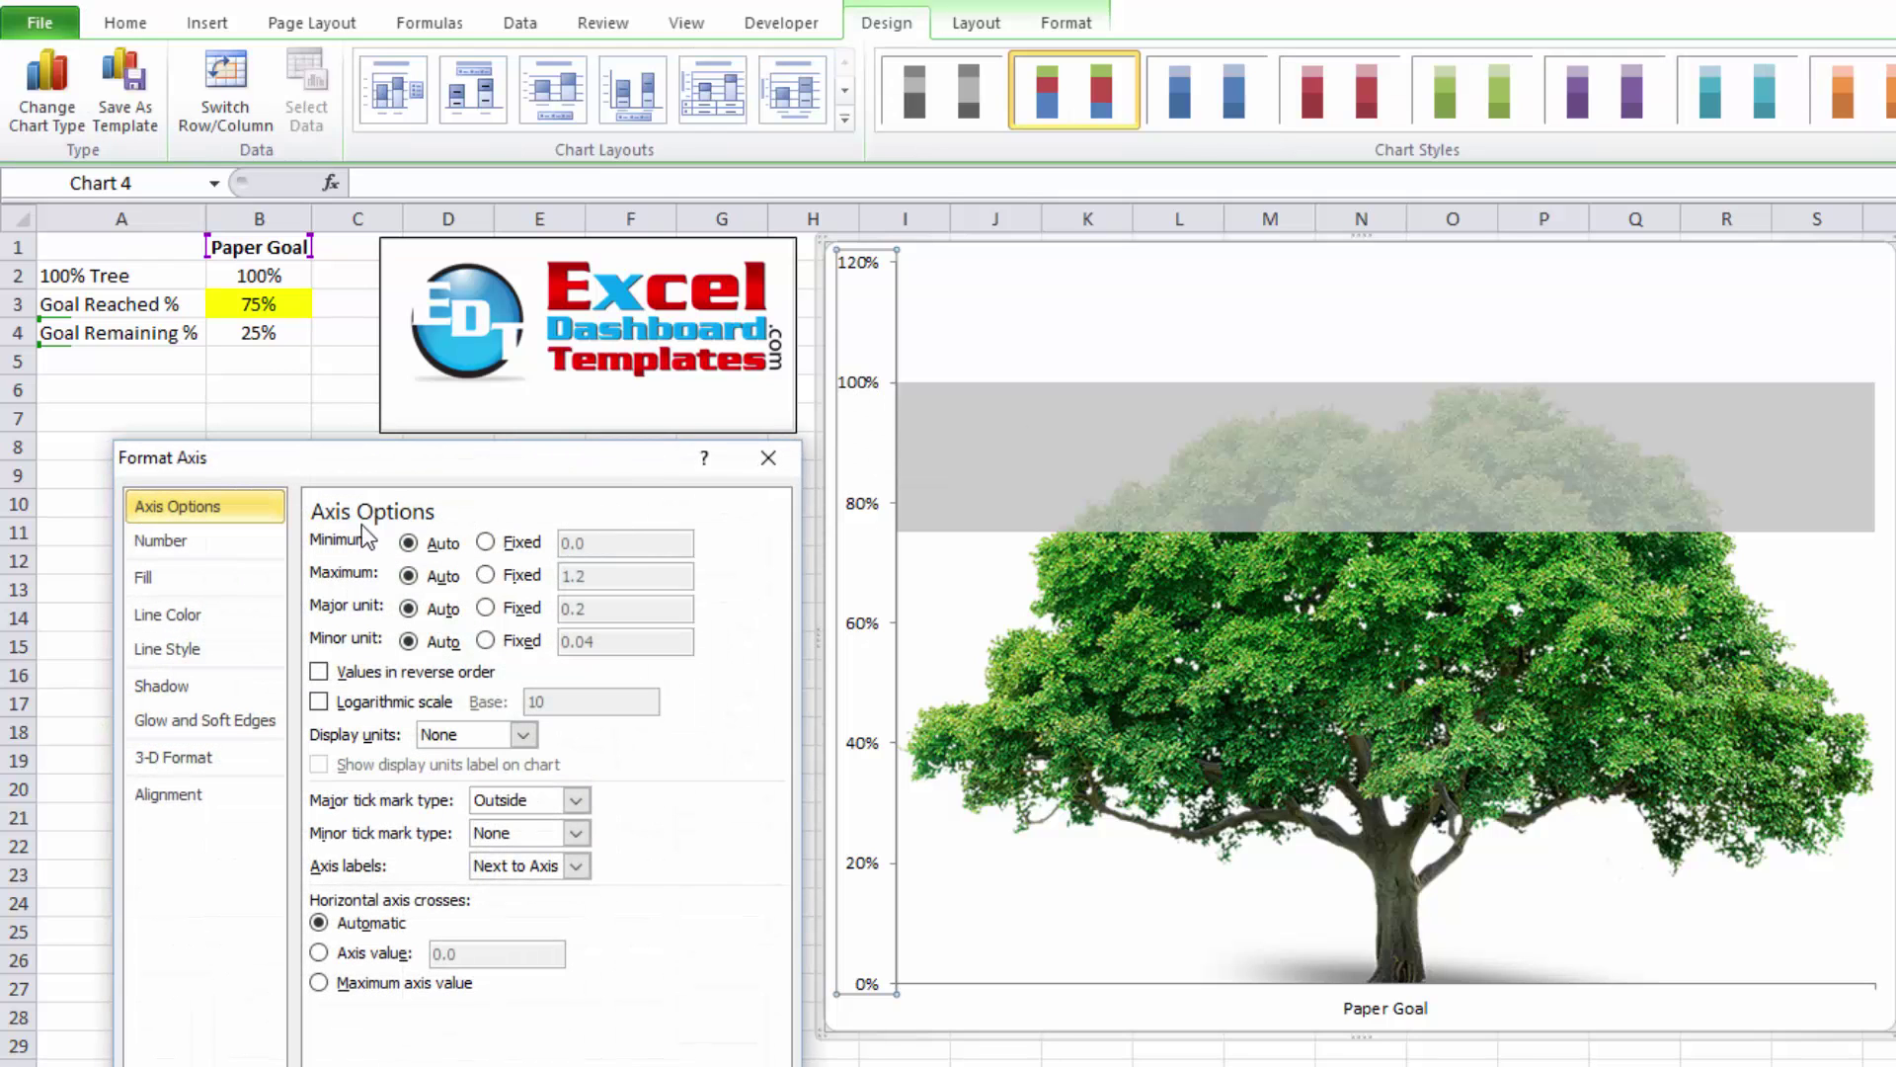
{"action": "left_click", "coordinate": [486, 541]}
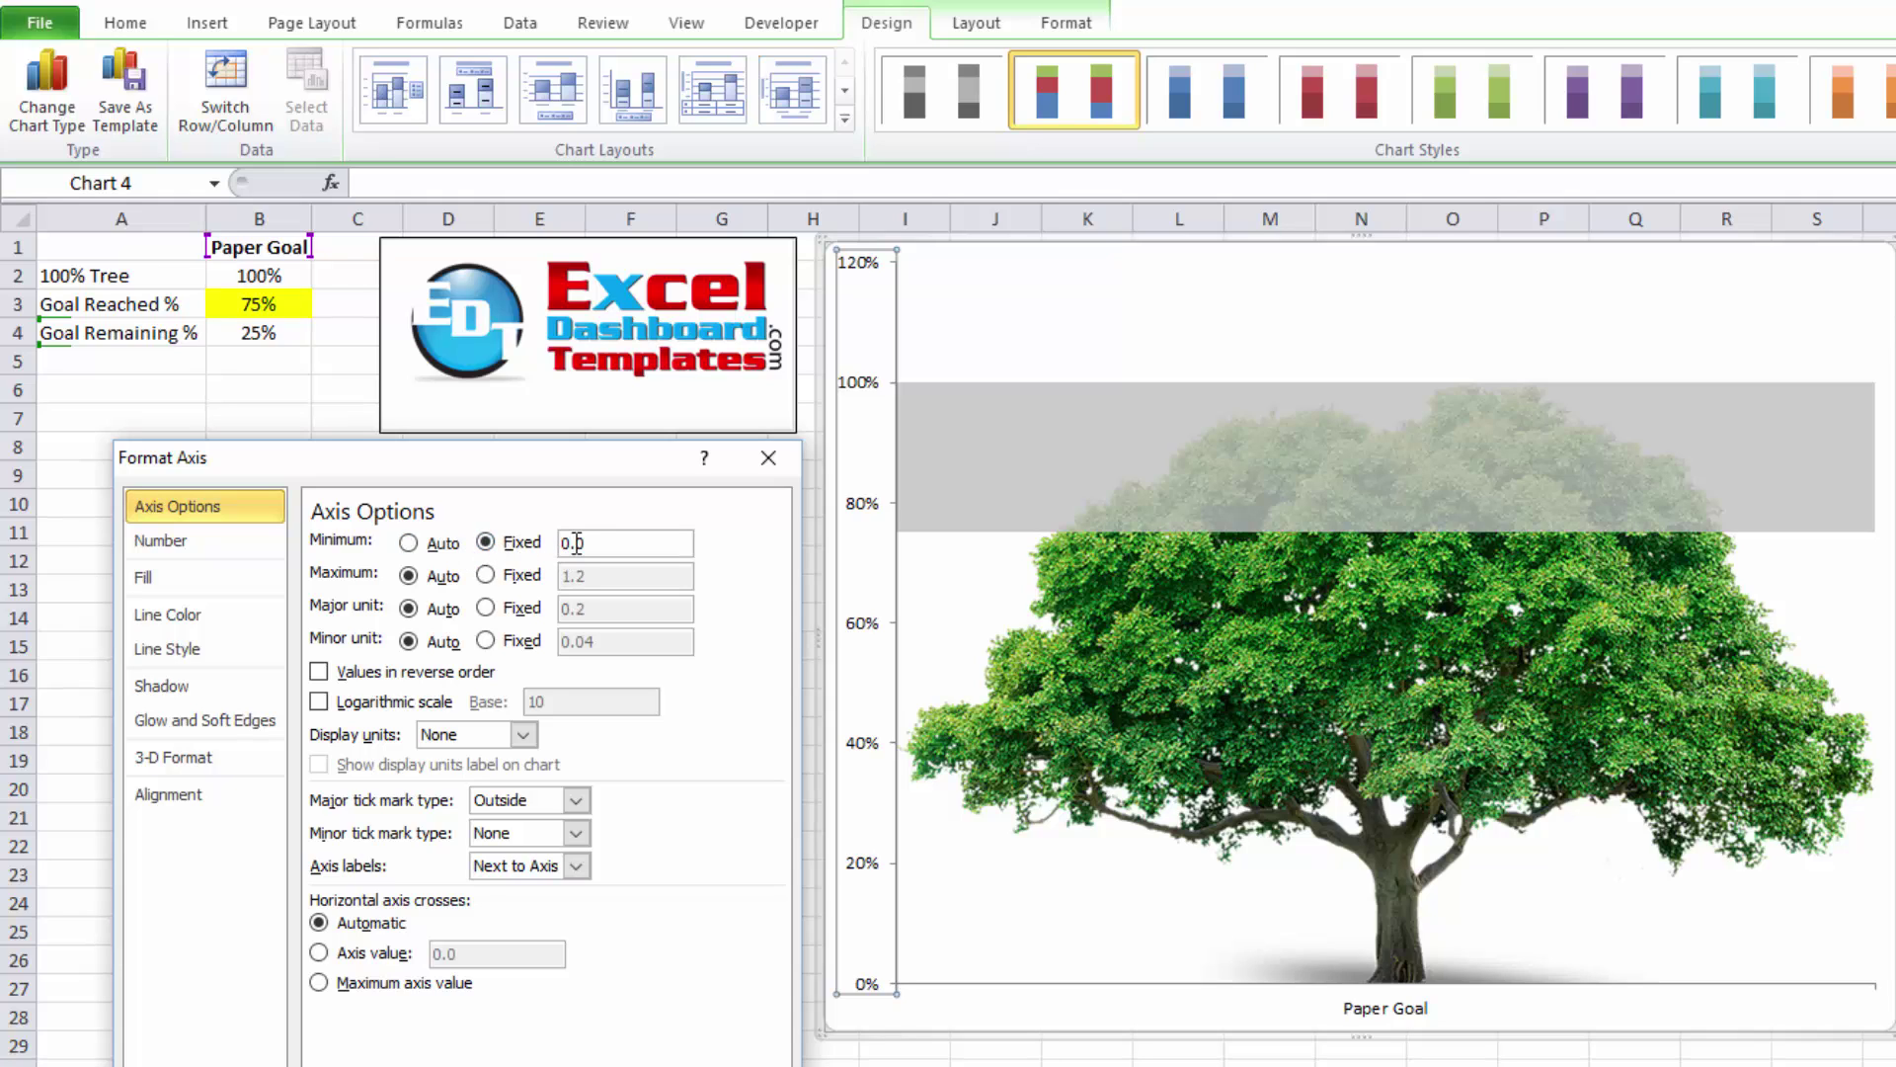
{"action": "left_click_drag", "start_coordinate": [604, 542], "coordinate": [524, 543]}
{"action": "left_click", "coordinate": [527, 575]}
{"action": "left_click", "coordinate": [618, 580]}
{"action": "key", "text": "BackSpace"}
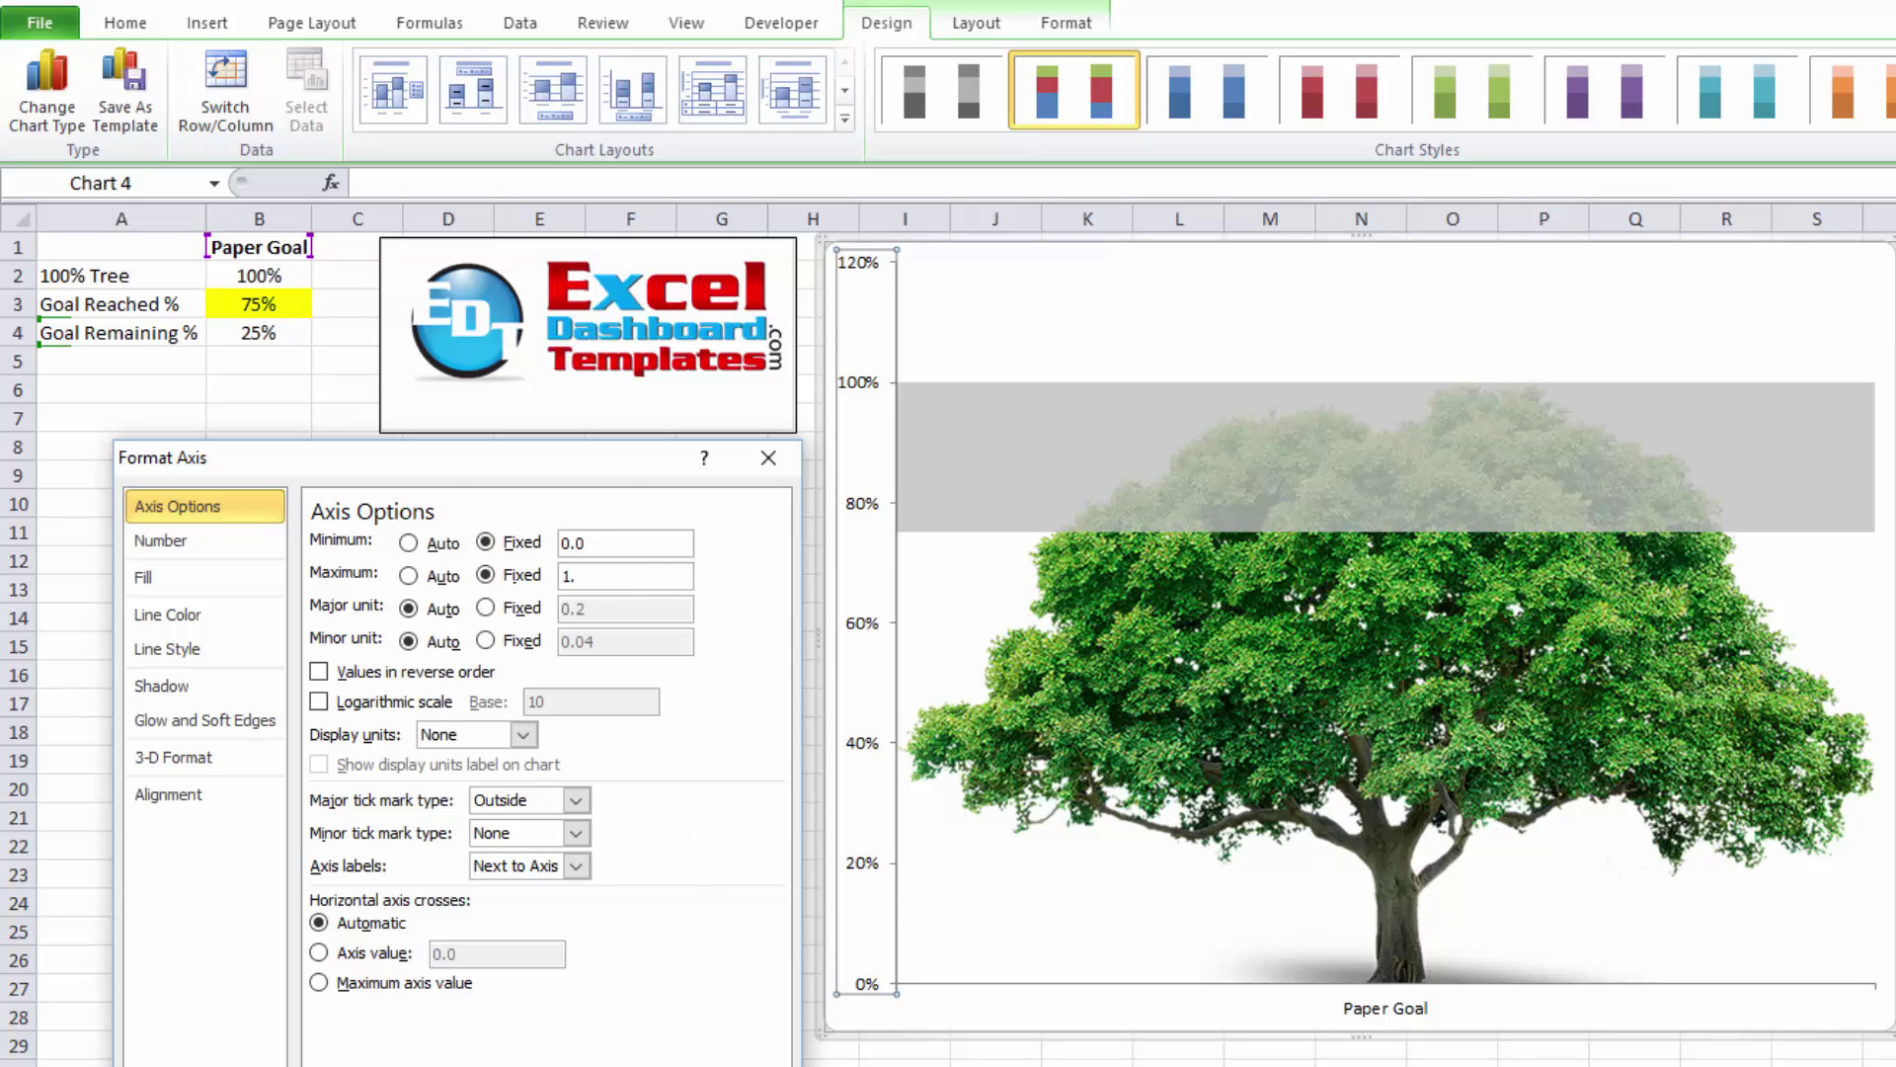
{"action": "key", "text": "Return"}
{"action": "key", "text": "Escape"}
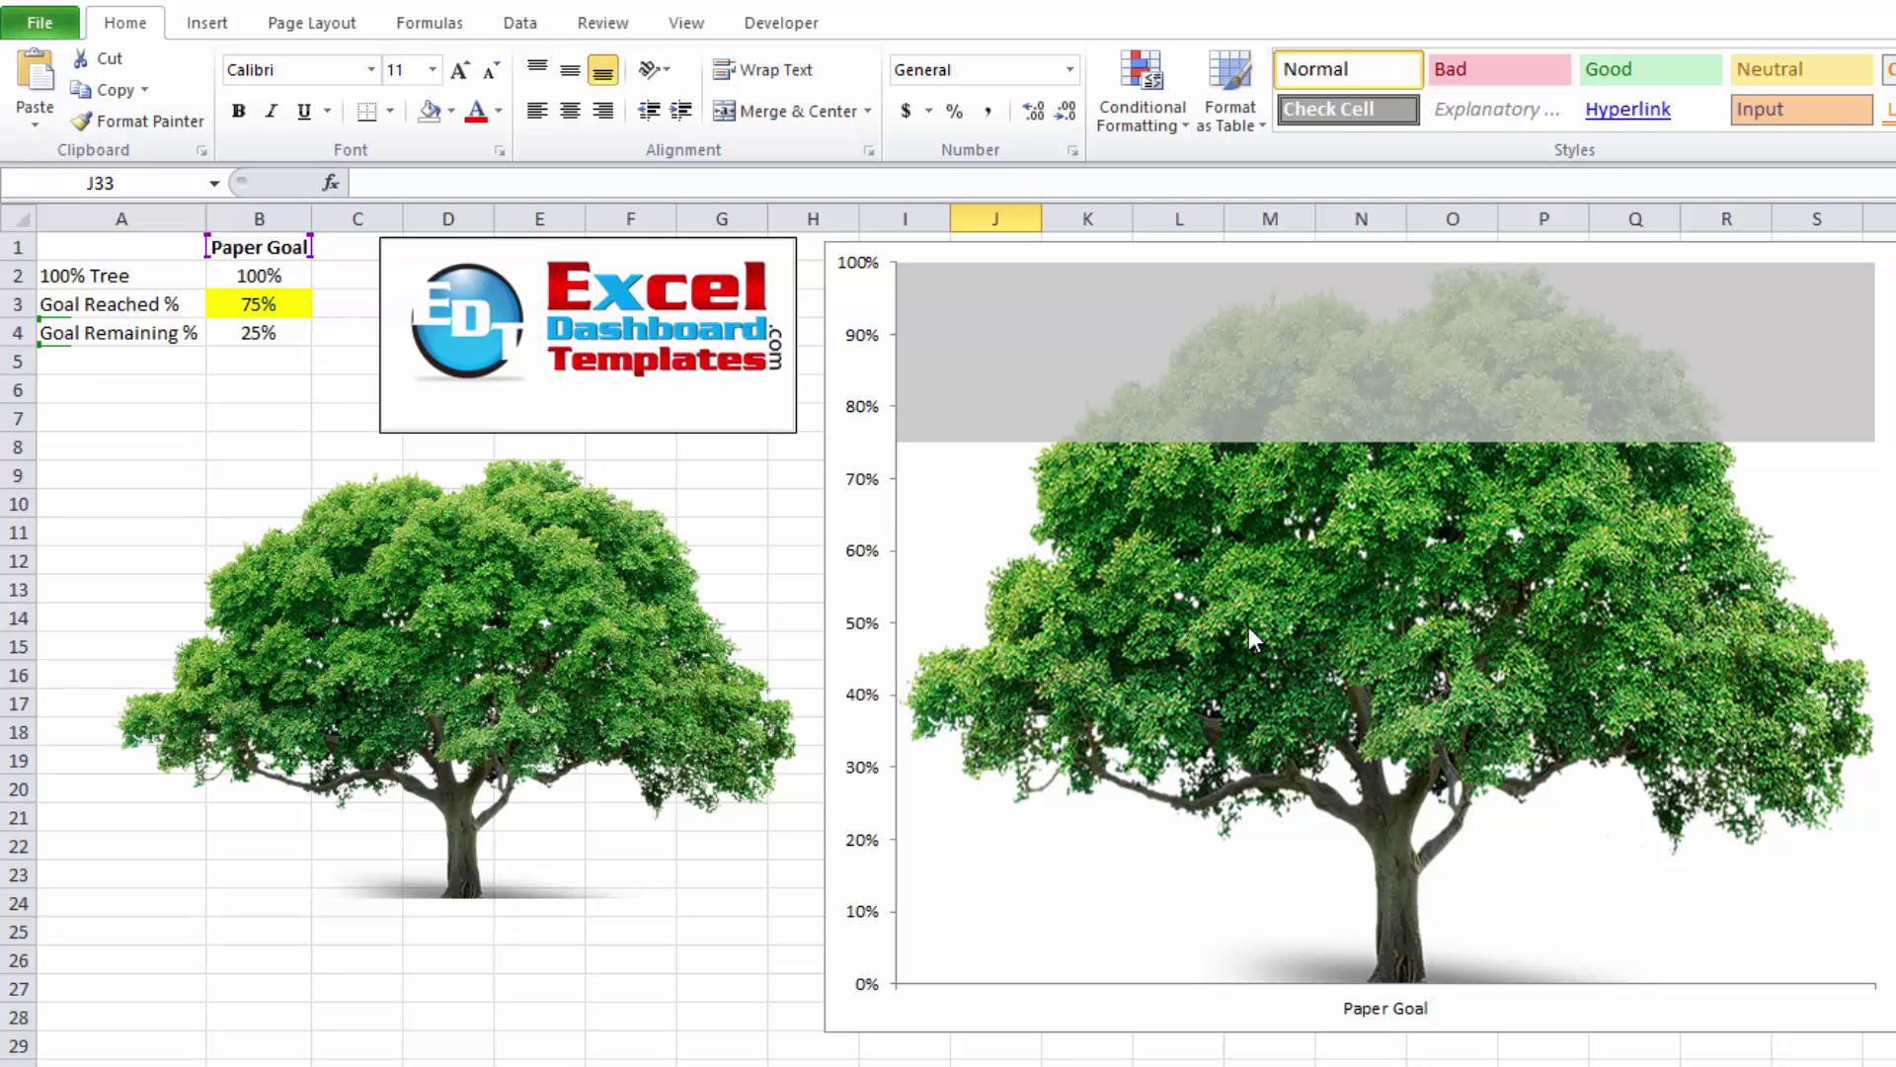
Try Goal Reached % values 25, 10, 75 and 50 in cell B3
{"action": "left_click", "coordinate": [255, 305]}
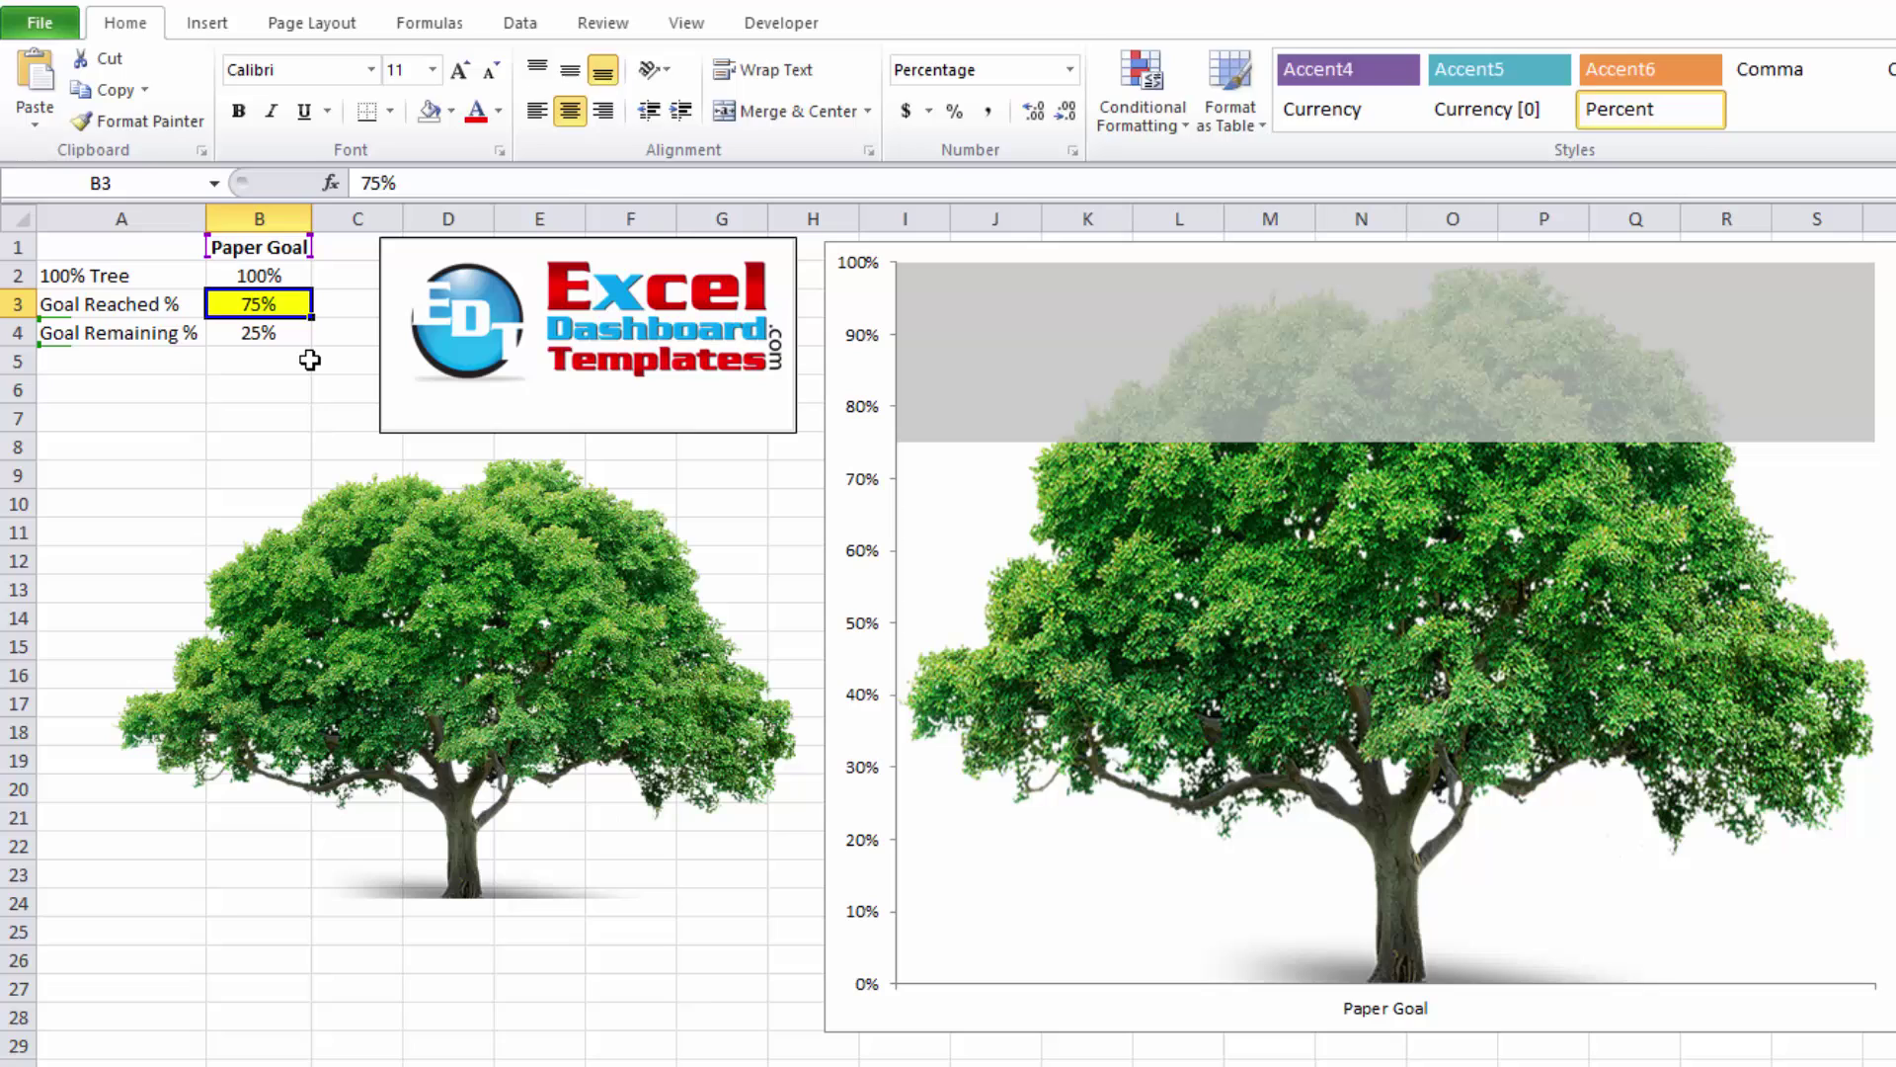
{"action": "type", "text": "25"}
{"action": "key", "text": "Return"}
{"action": "key", "text": "Up"}
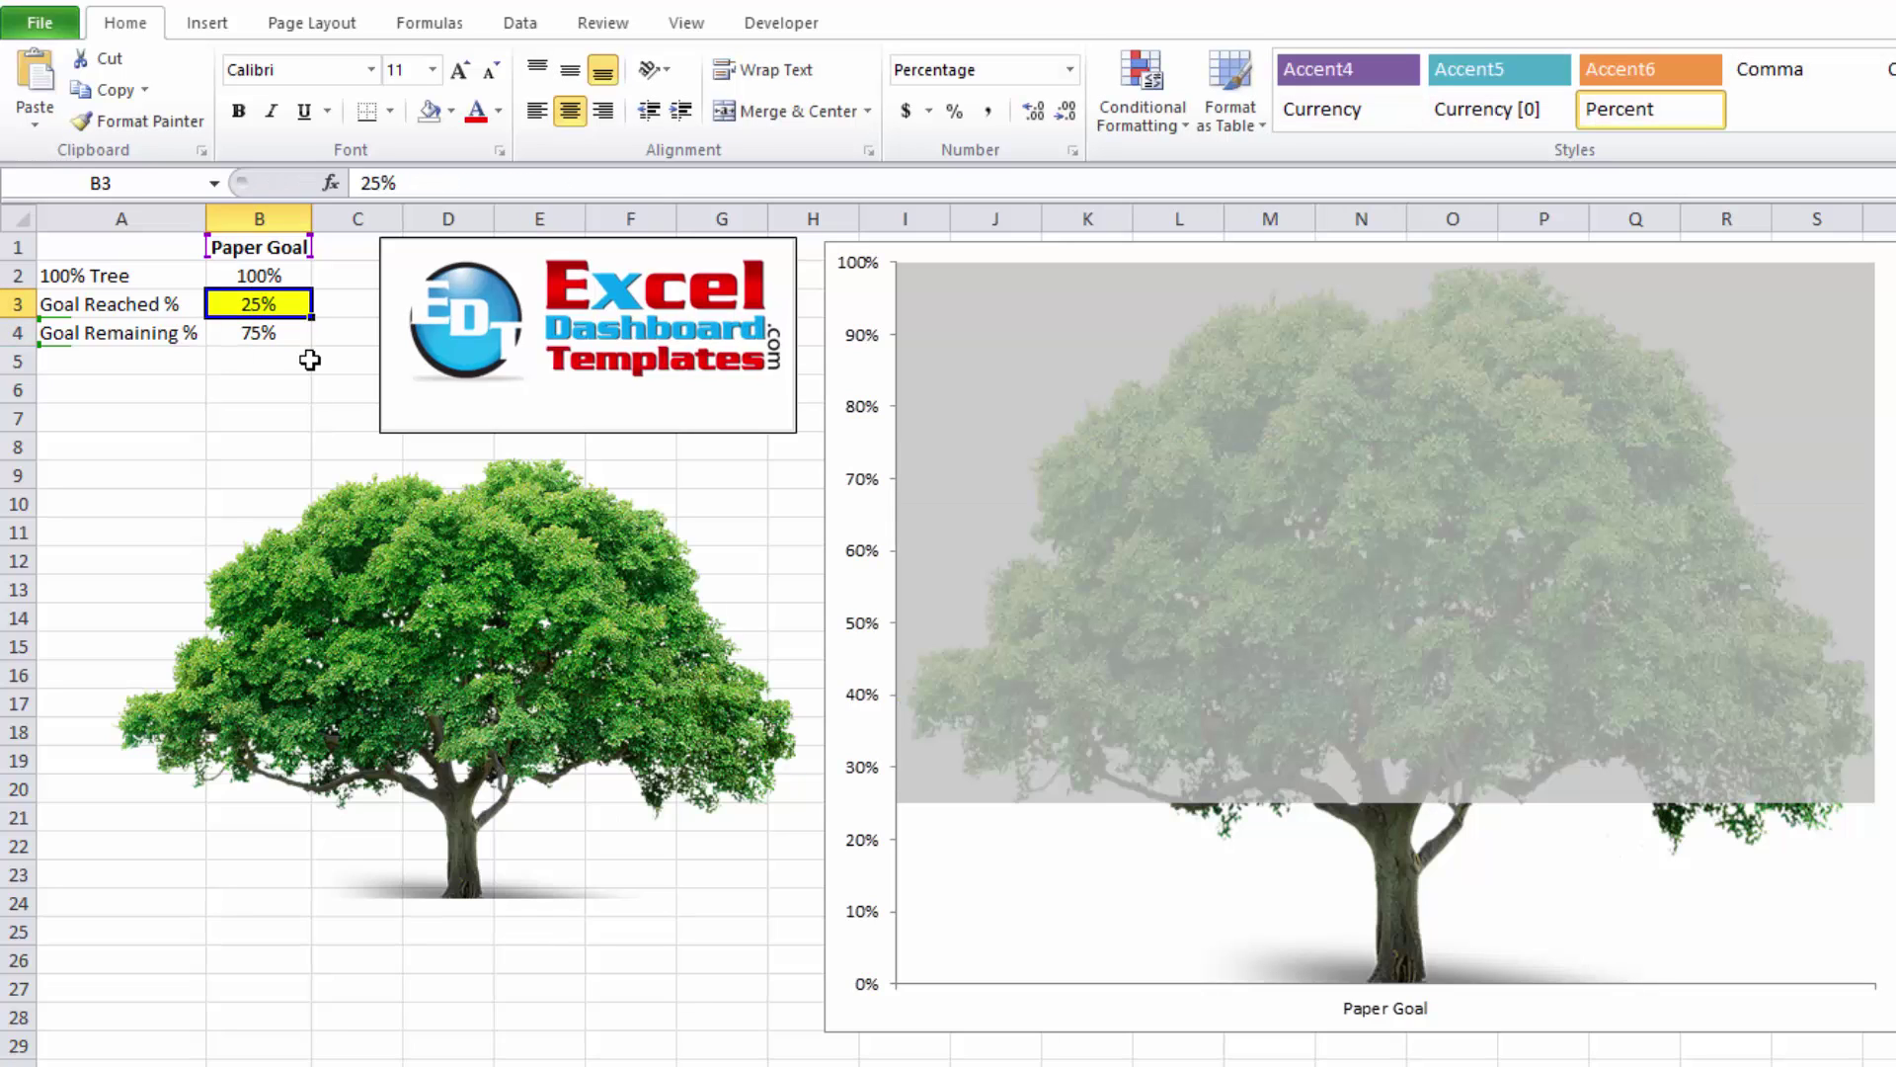
{"action": "type", "text": "10"}
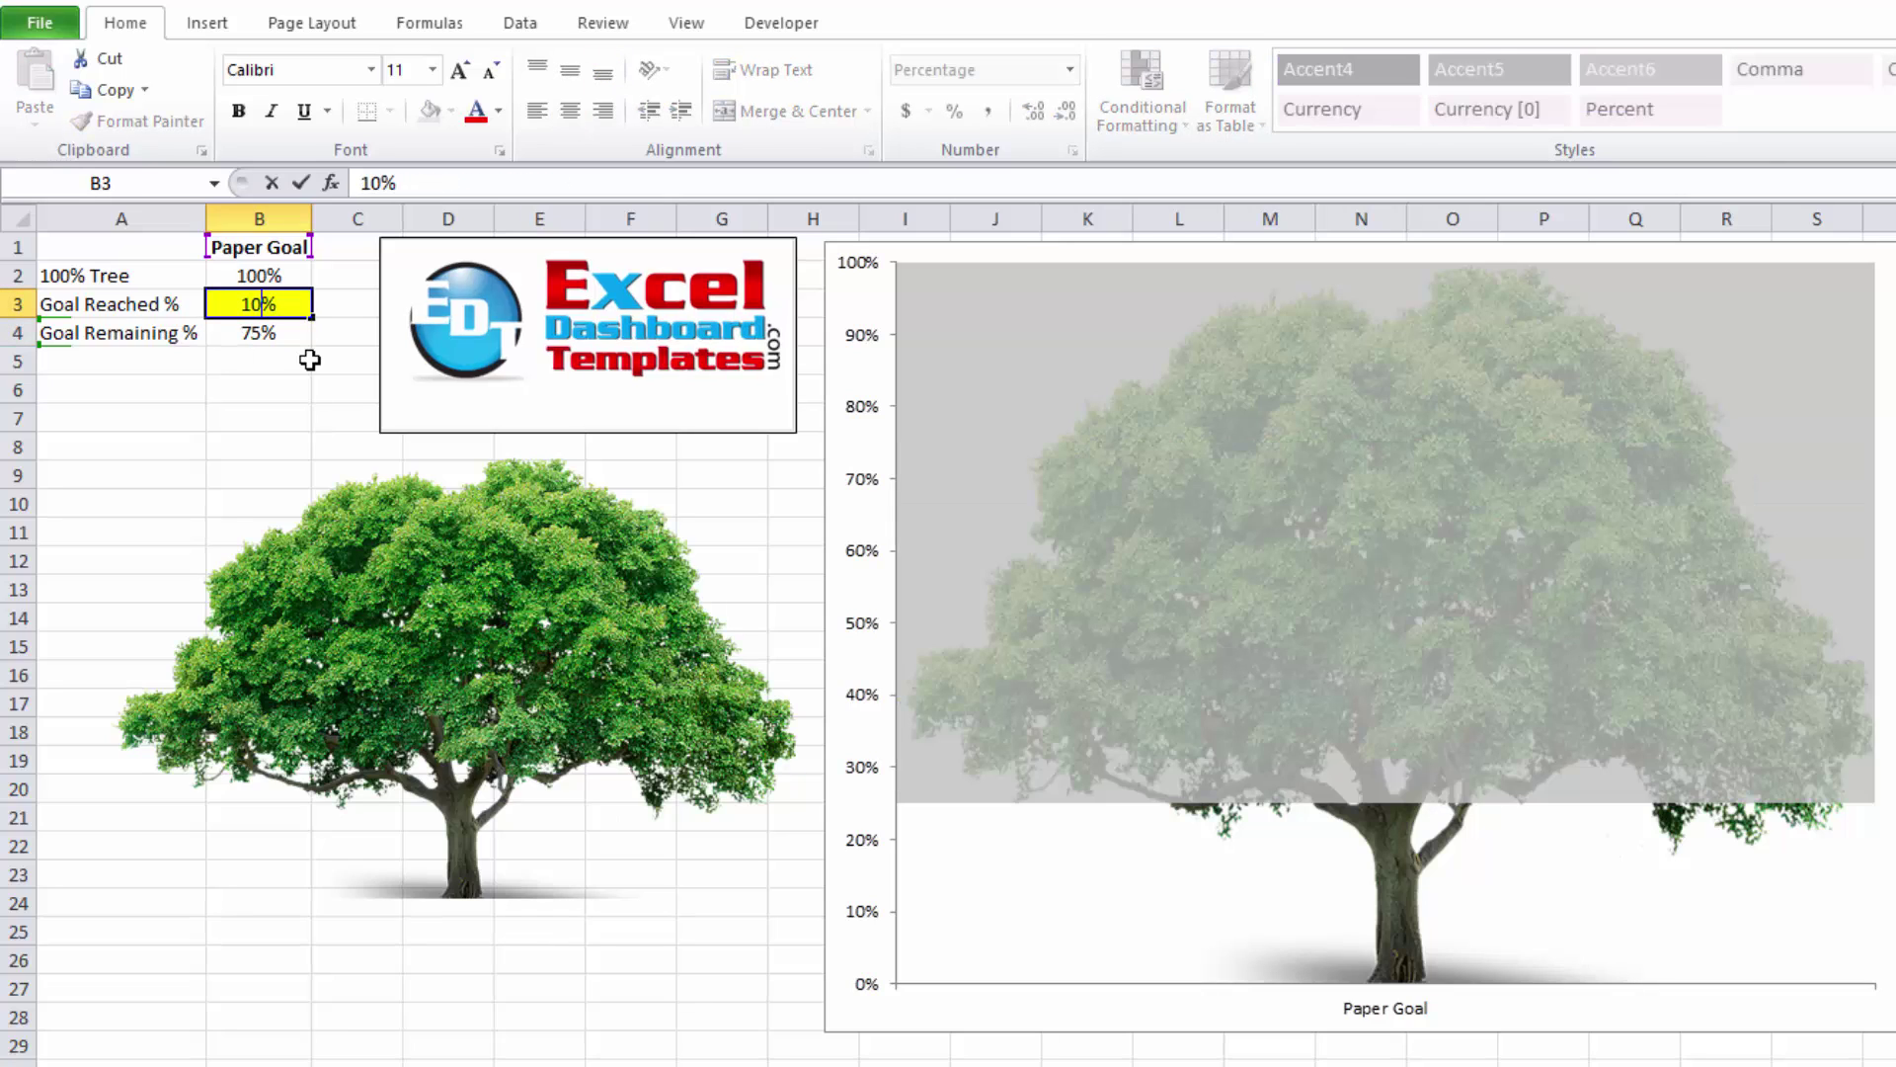
{"action": "key", "text": "Return"}
{"action": "key", "text": "Up"}
{"action": "type", "text": "75"}
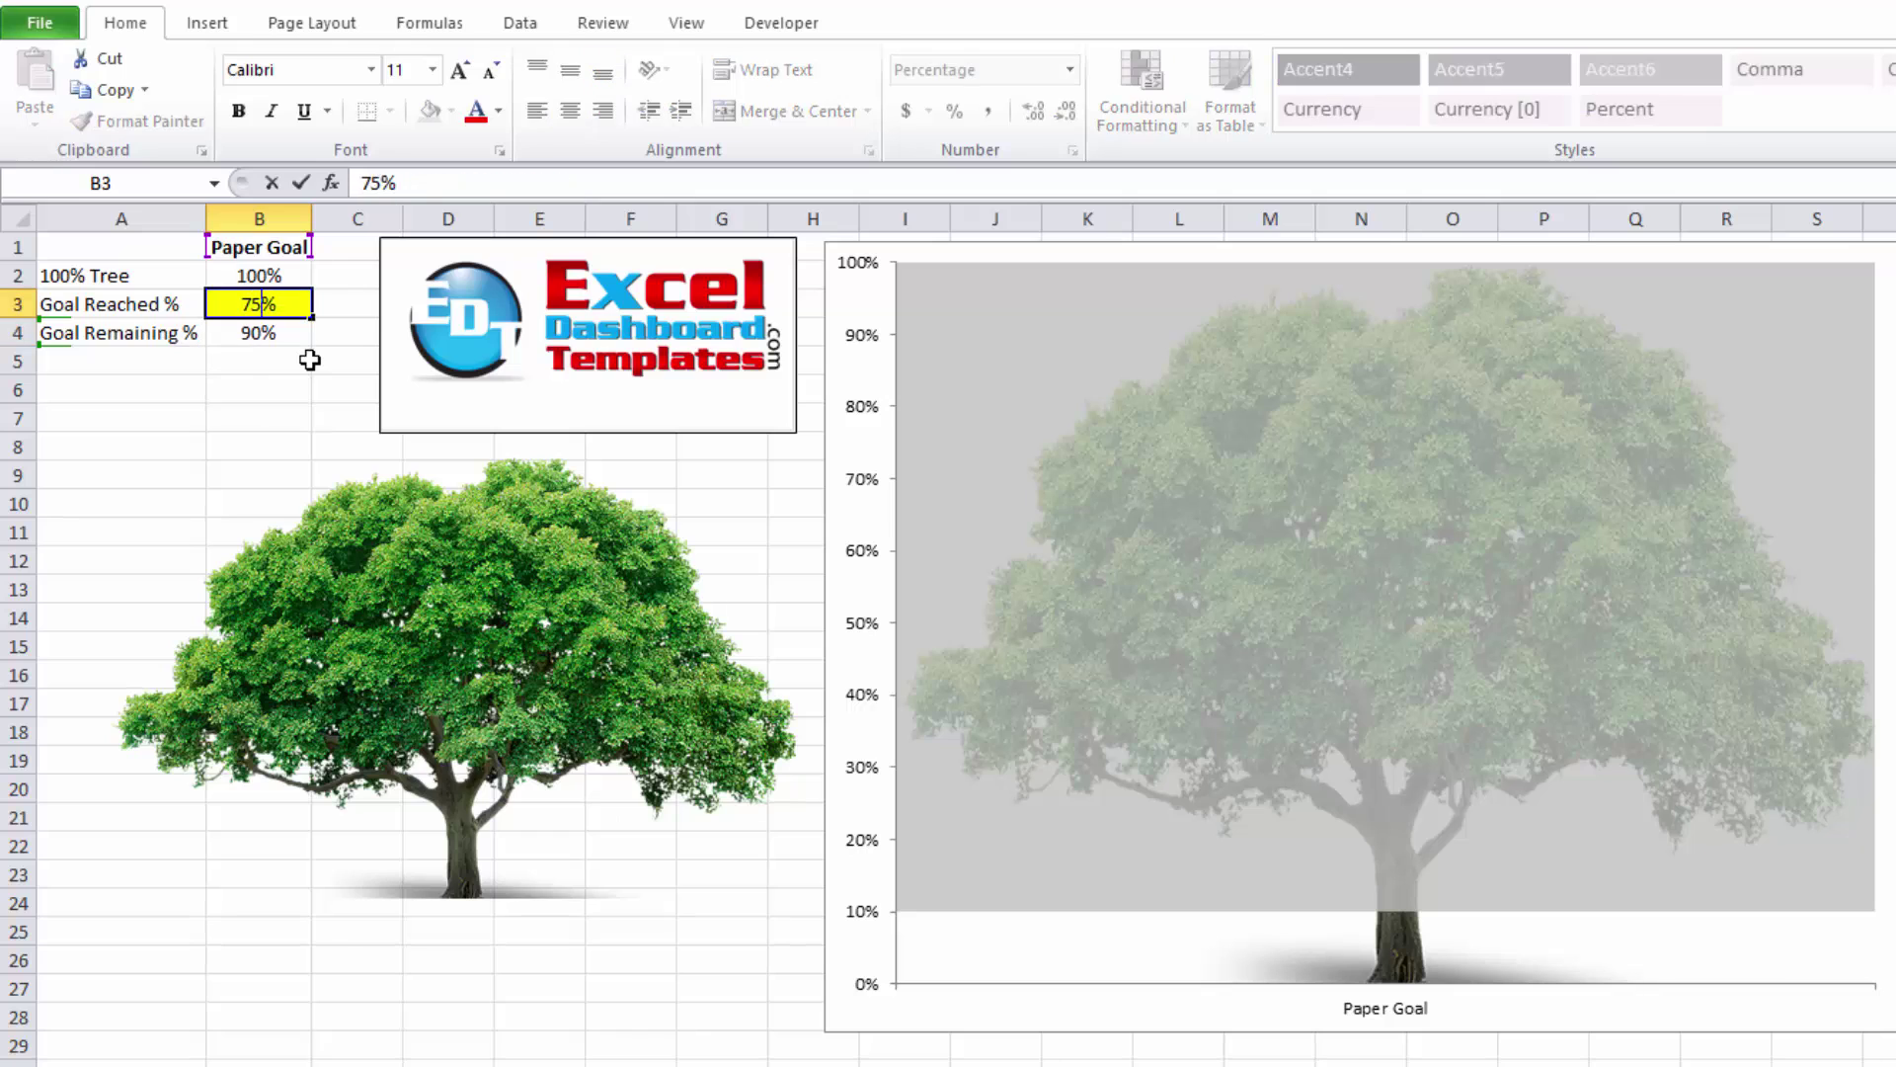
{"action": "key", "text": "Return"}
{"action": "key", "text": "Up"}
{"action": "type", "text": "50"}
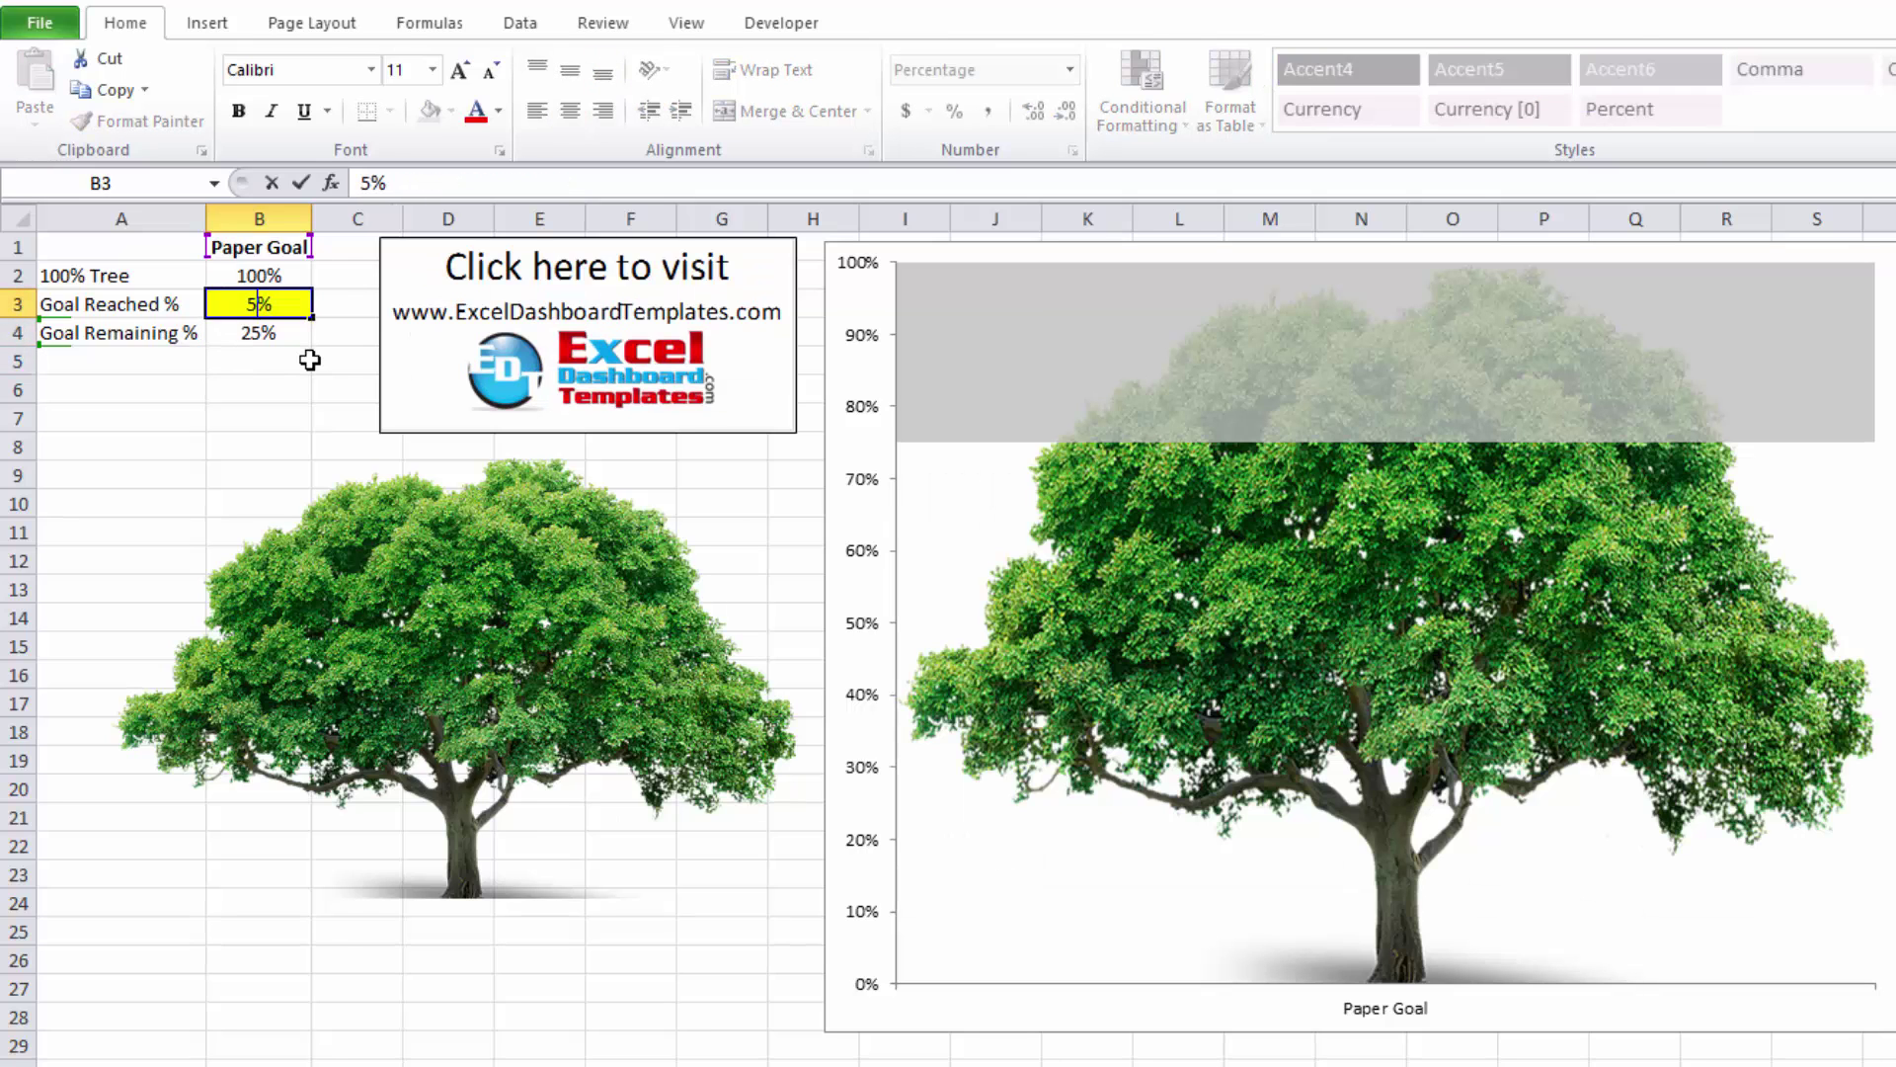
{"action": "key", "text": "Return"}
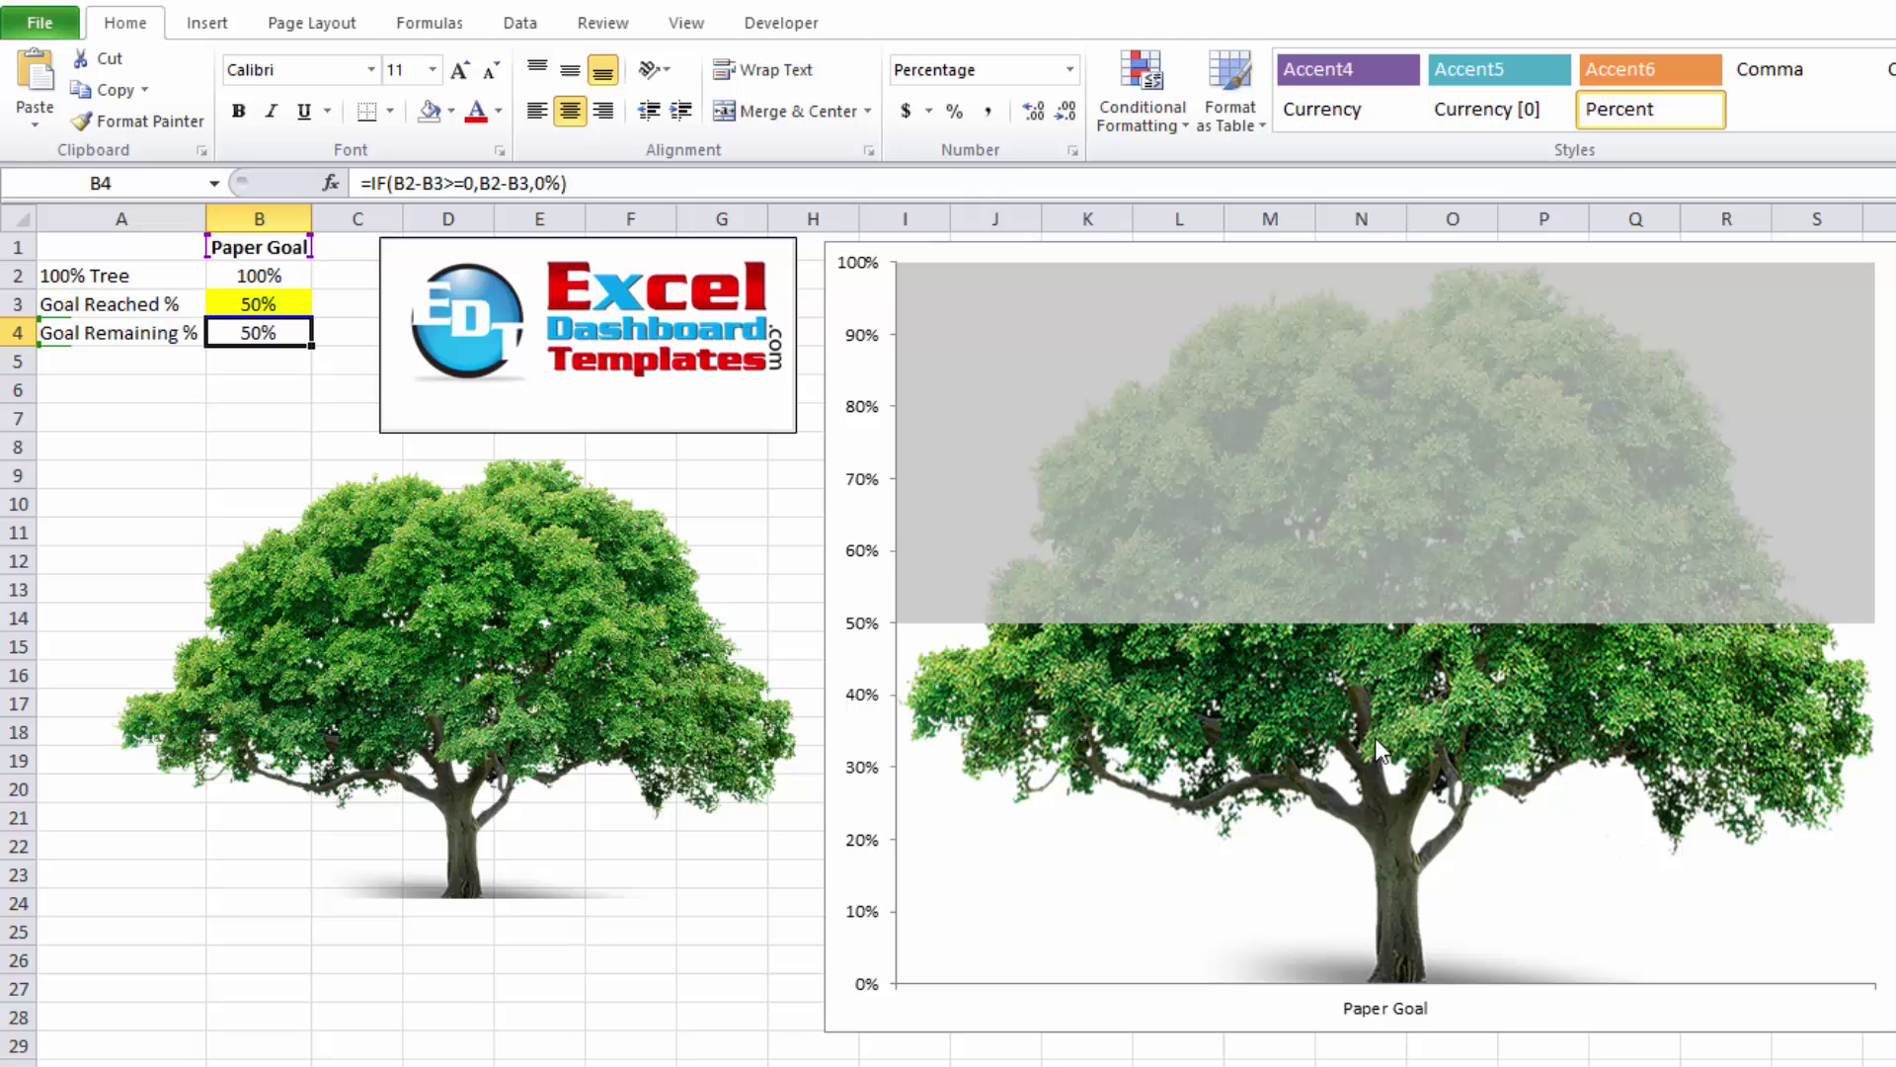
Enter 95 and finally 100 in B3 so the whole tree shows uncovered
{"action": "mouse_move", "coordinate": [1372, 805]}
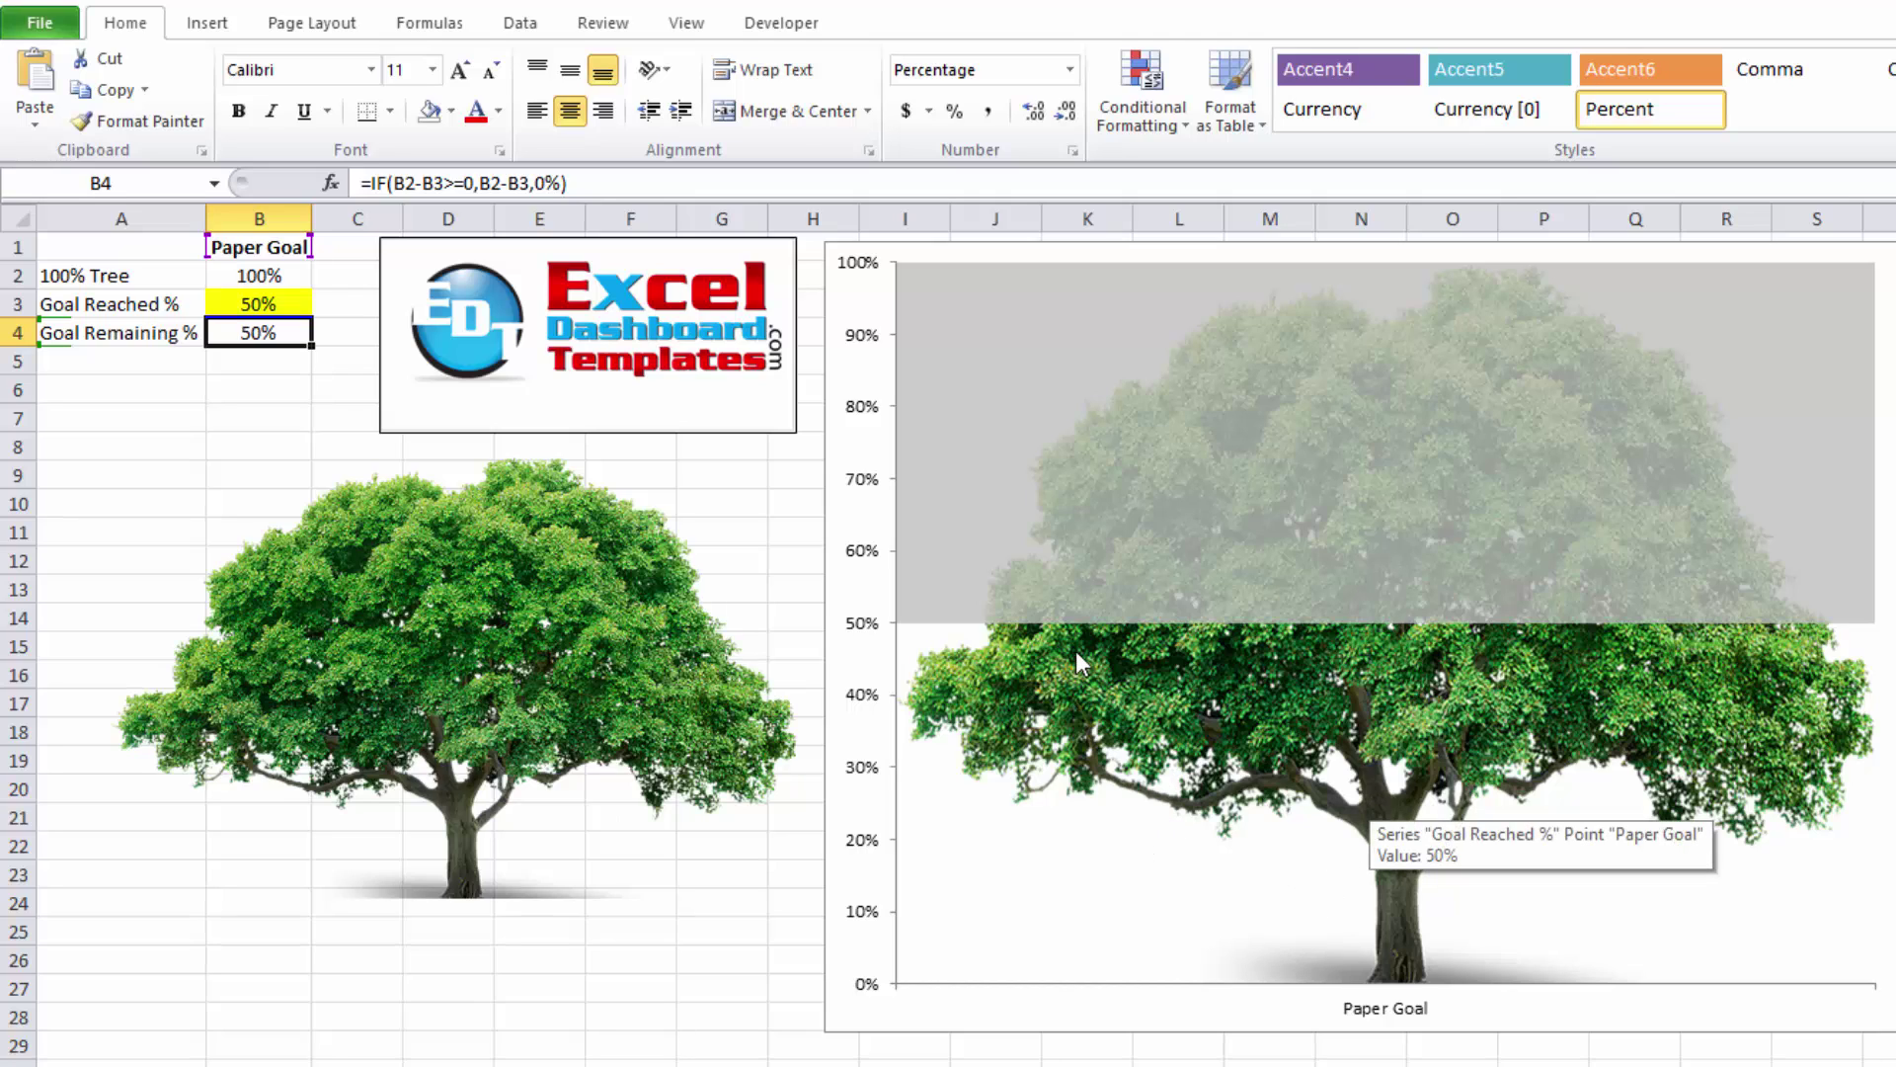
{"action": "left_click", "coordinate": [242, 301]}
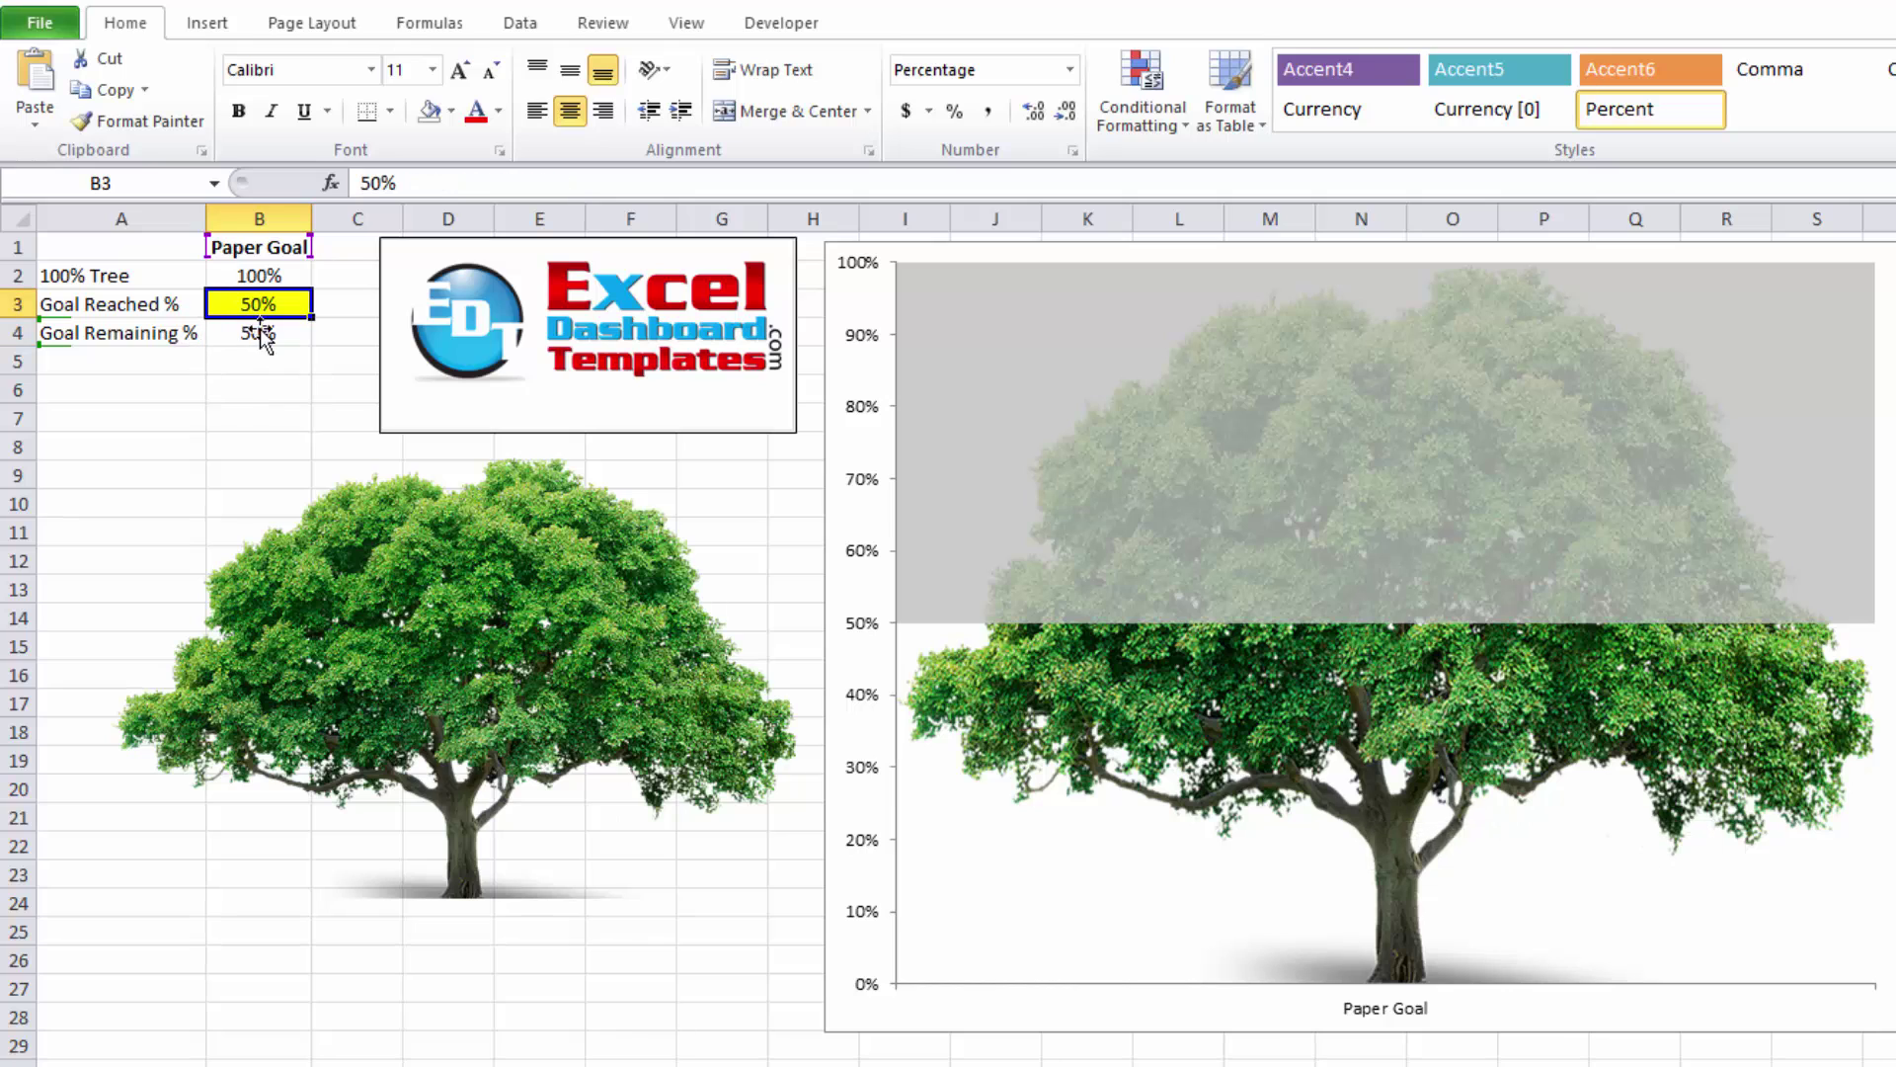
{"action": "type", "text": "95"}
{"action": "key", "text": "ctrl+Return"}
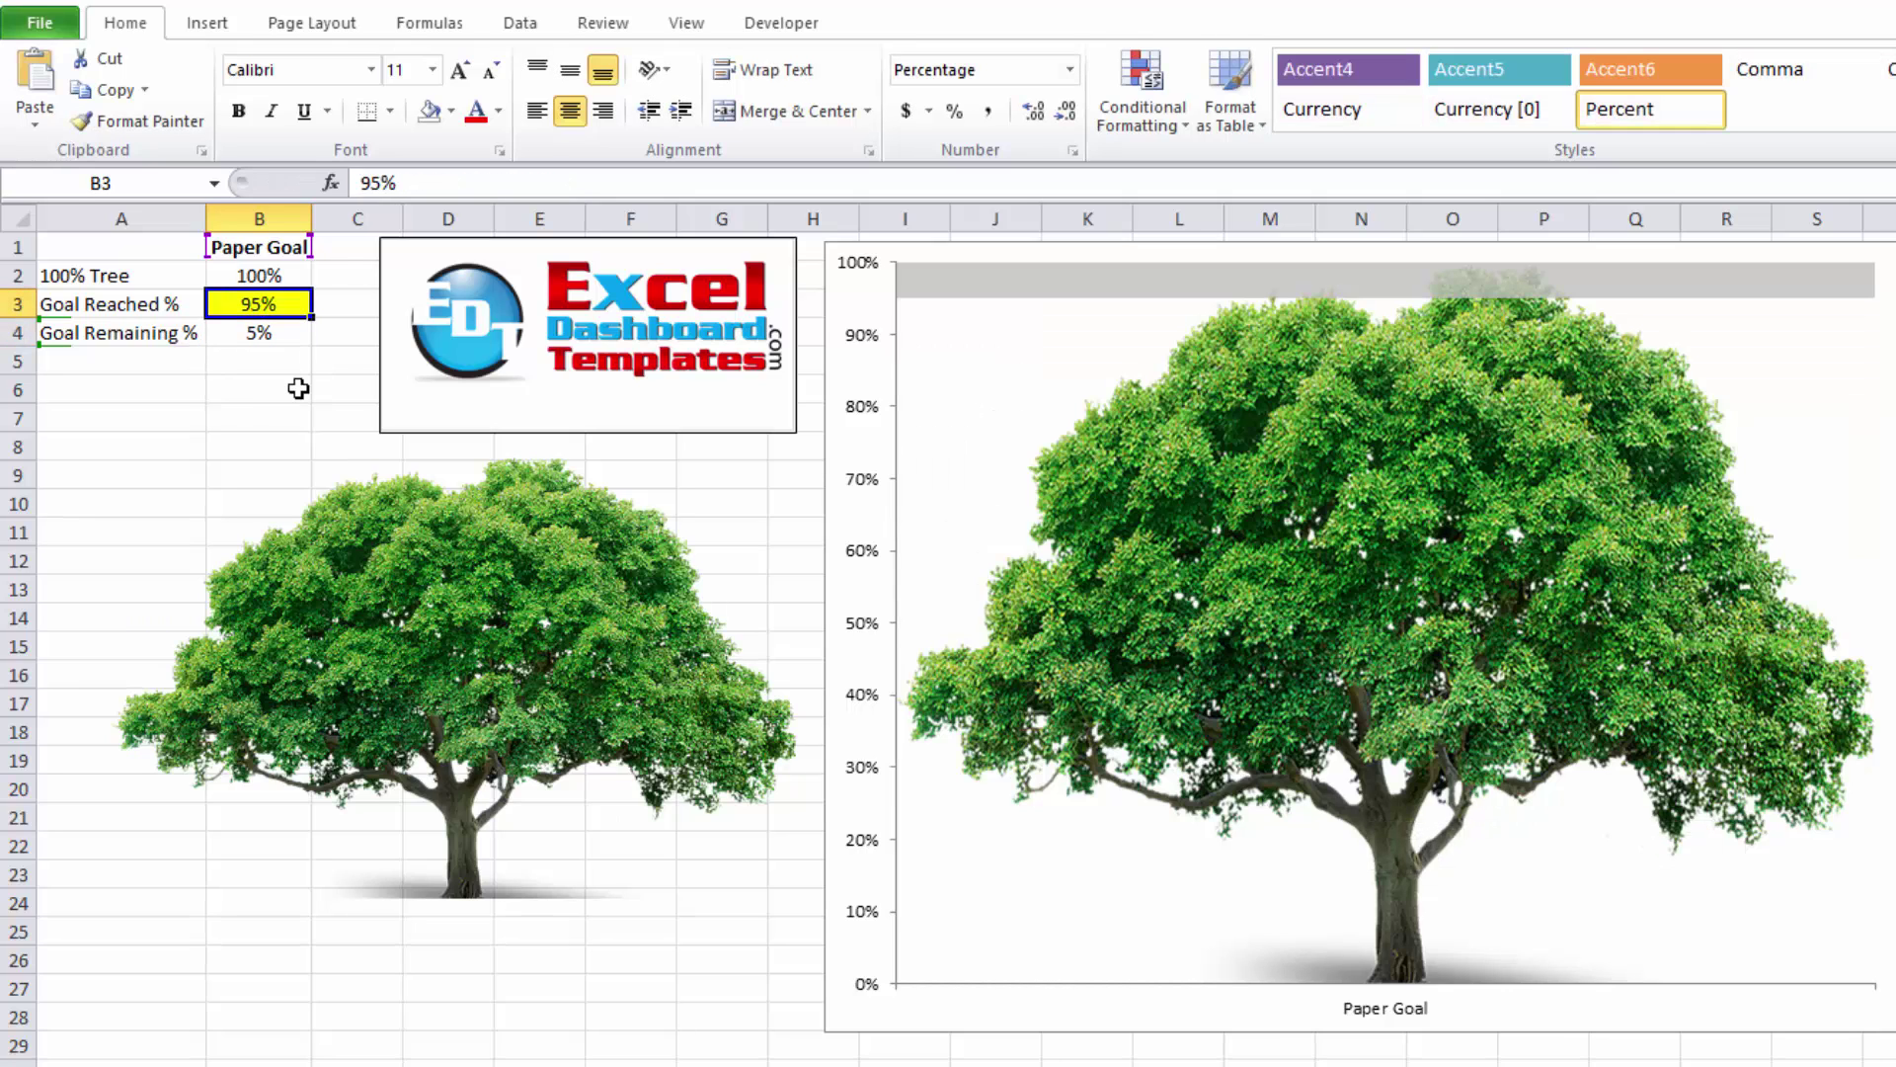
{"action": "type", "text": "100"}
{"action": "key", "text": "Return"}
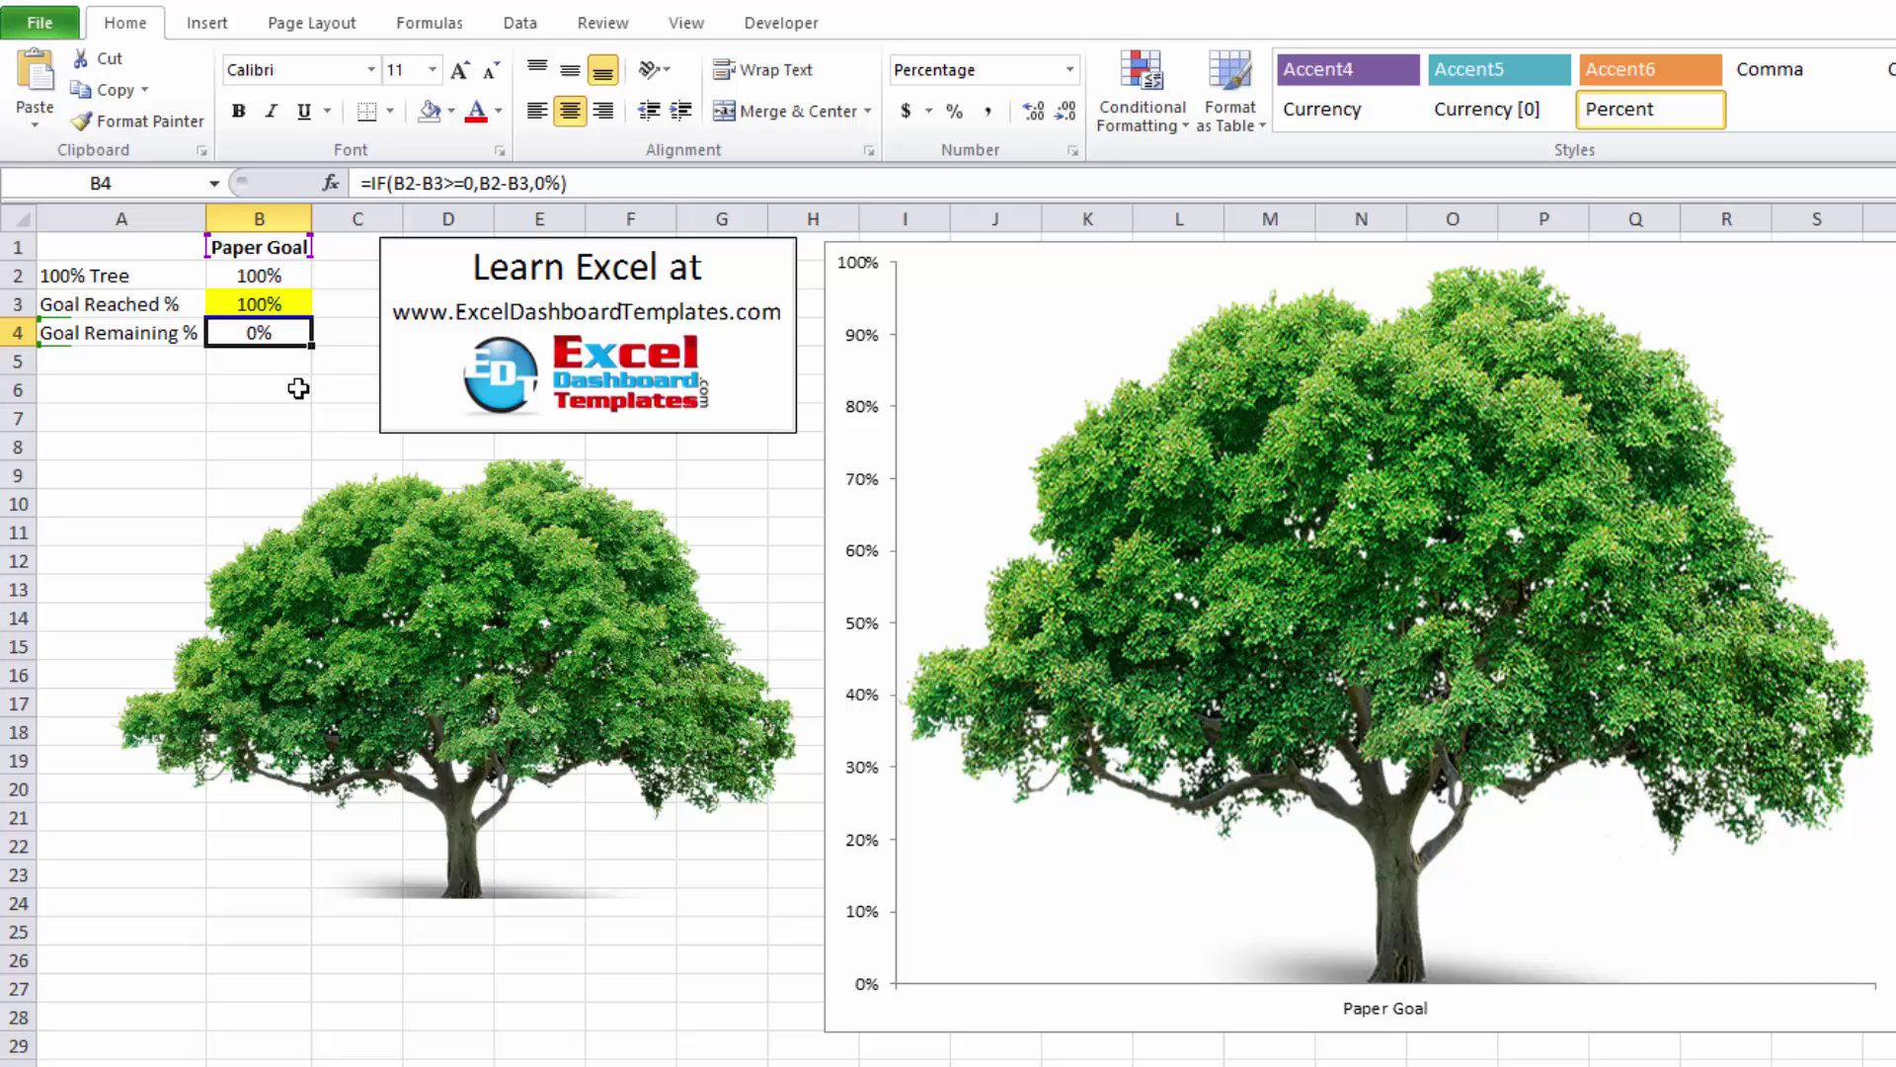
{"action": "left_click", "coordinate": [253, 417]}
{"action": "double_click", "coordinate": [259, 415]}
{"action": "key", "text": "Return"}
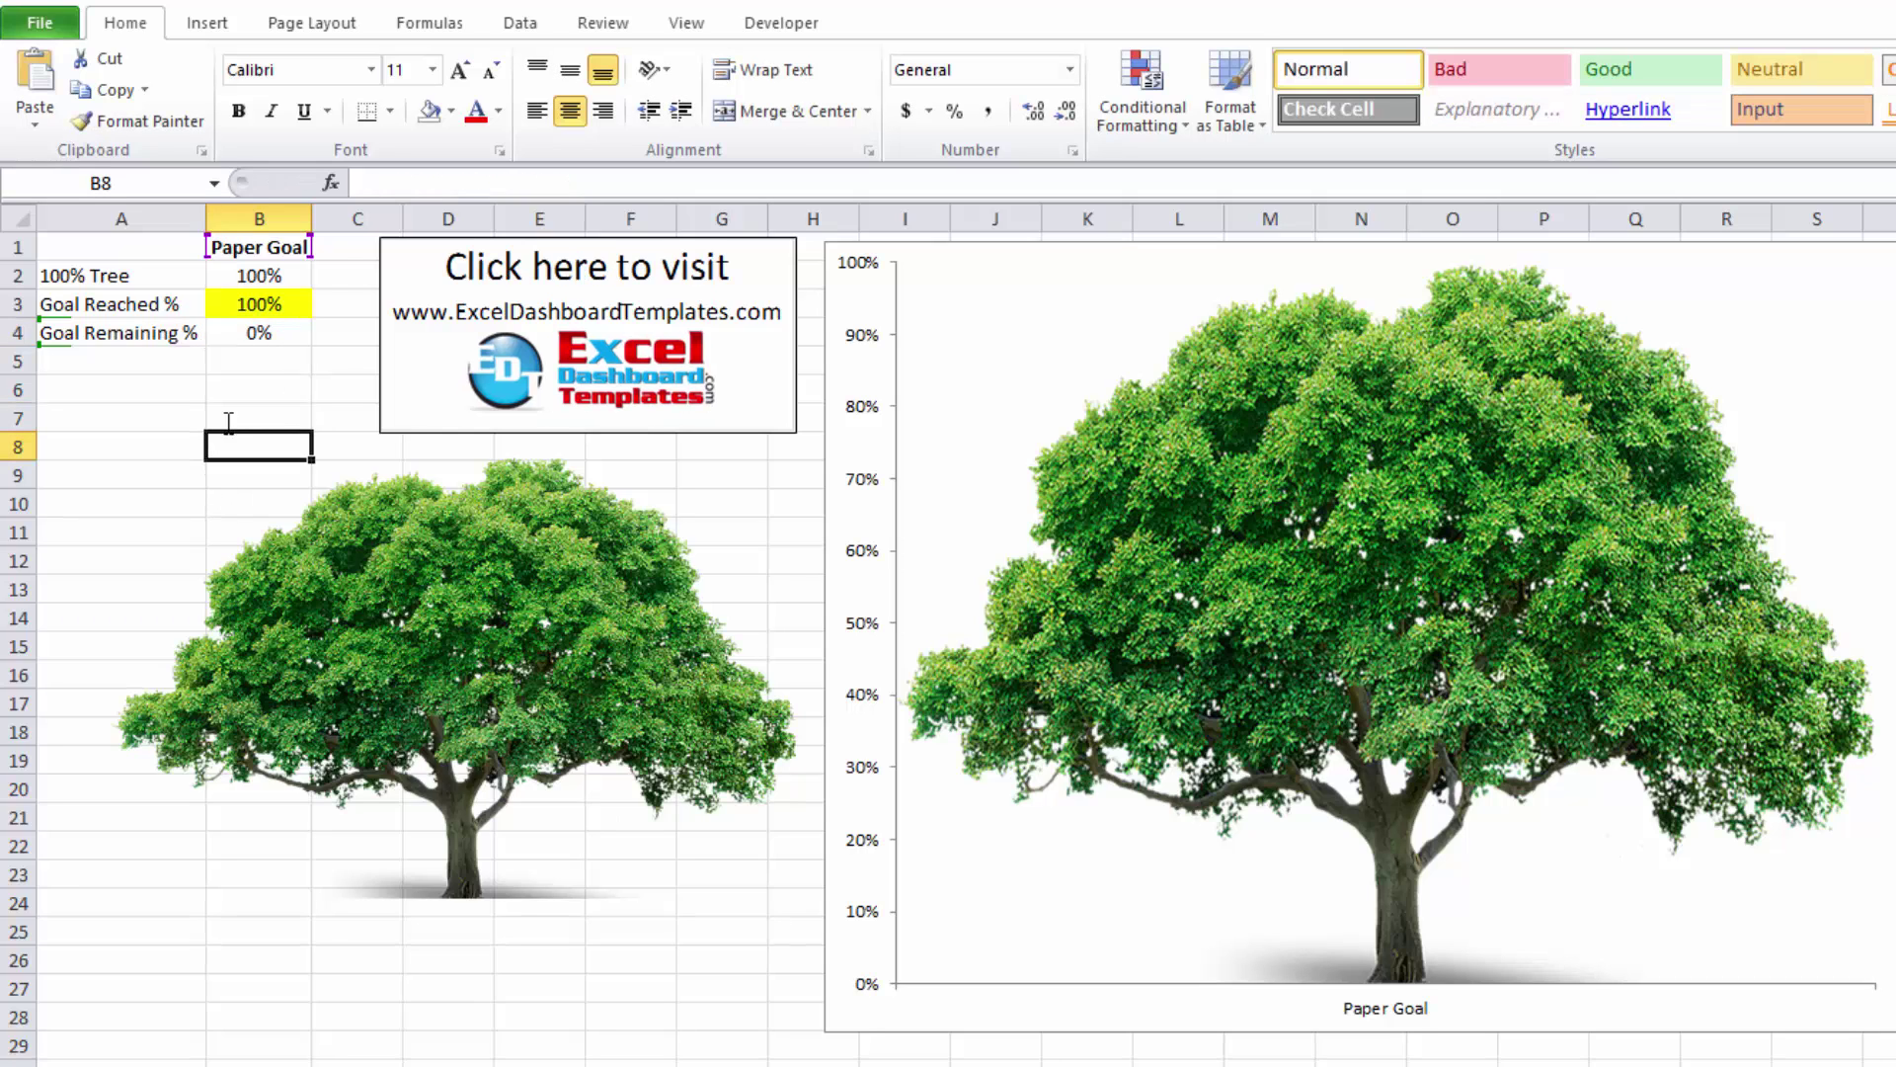
{"action": "left_click", "coordinate": [230, 413]}
{"action": "double_click", "coordinate": [231, 411]}
{"action": "key", "text": "Return"}
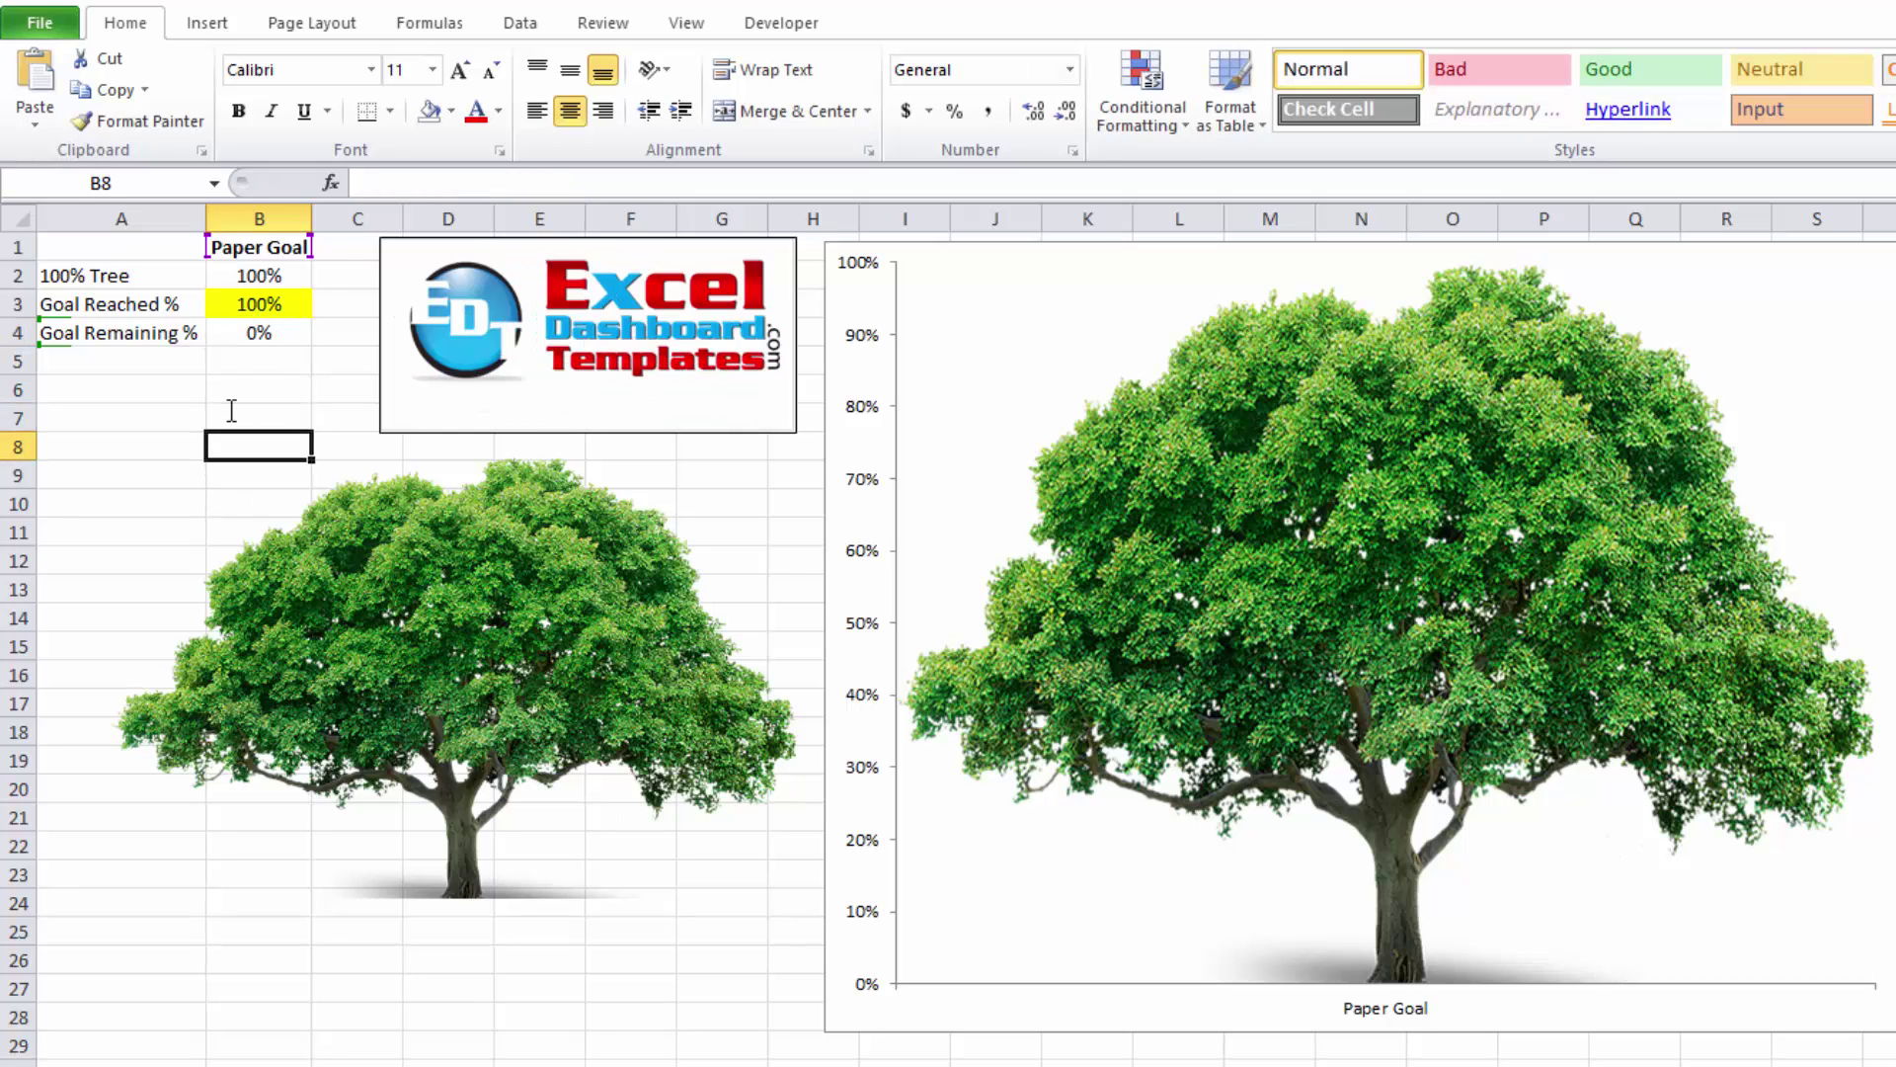